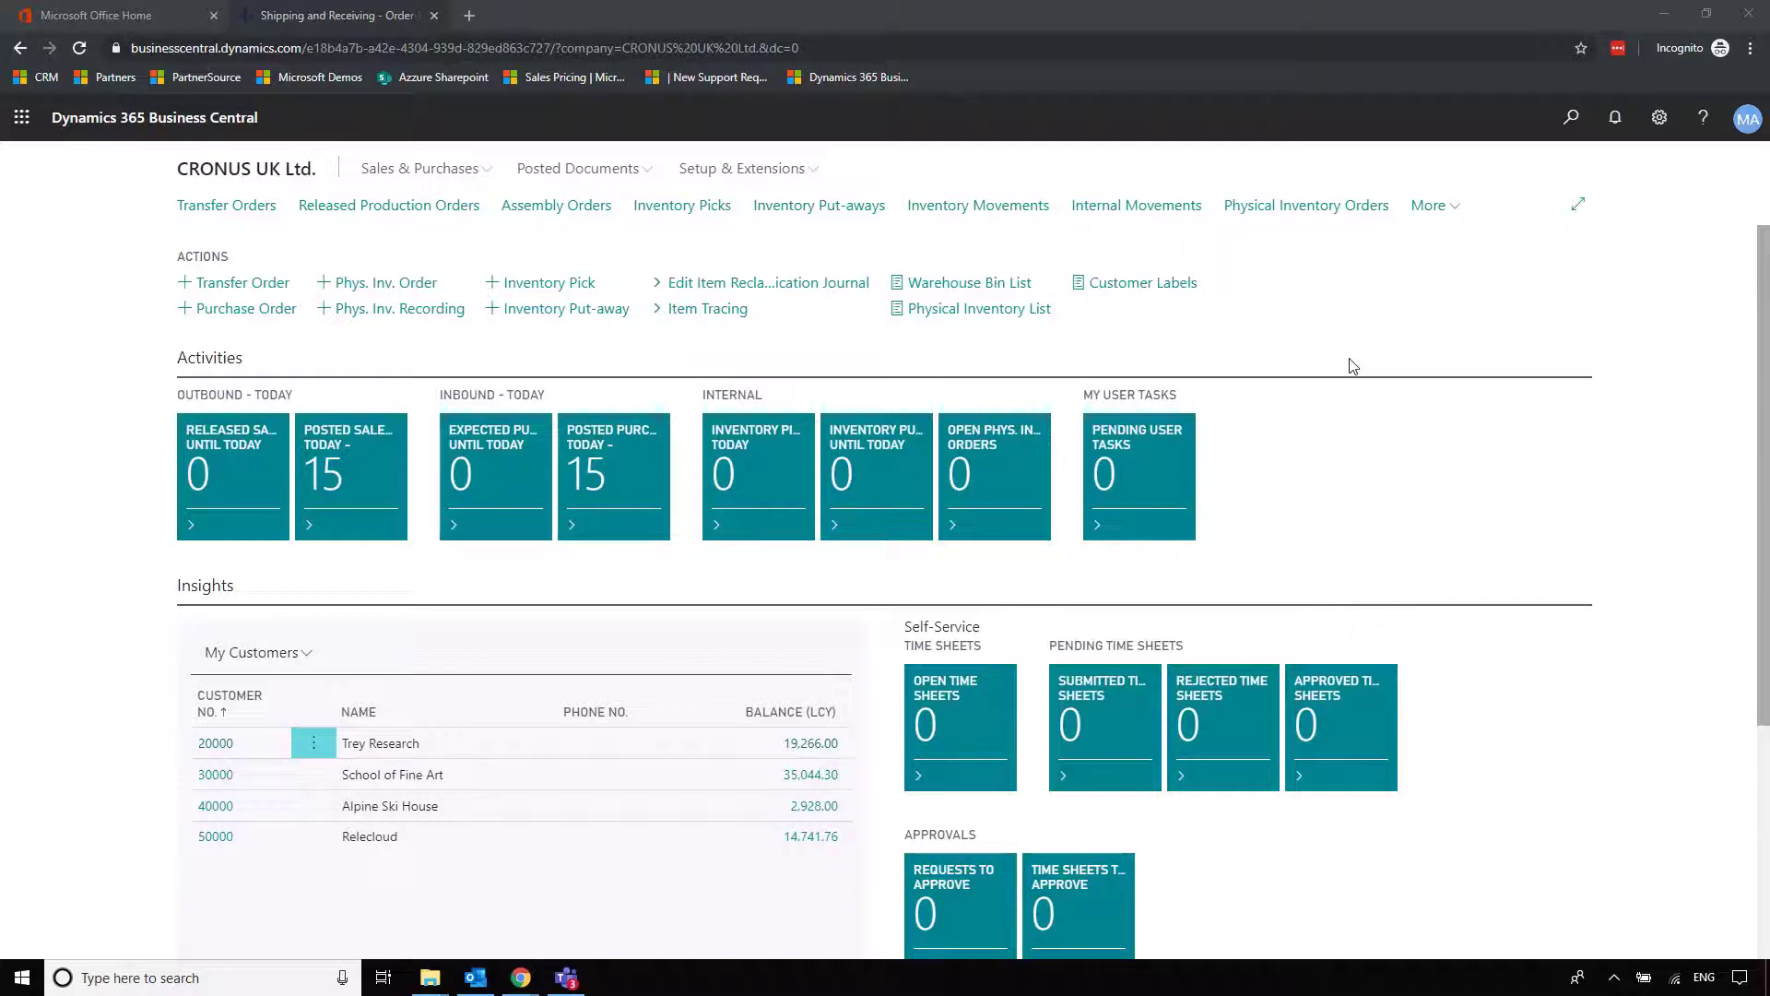
- Expand all role centre navigation links and show the Sales & Purchases links
click(1434, 206)
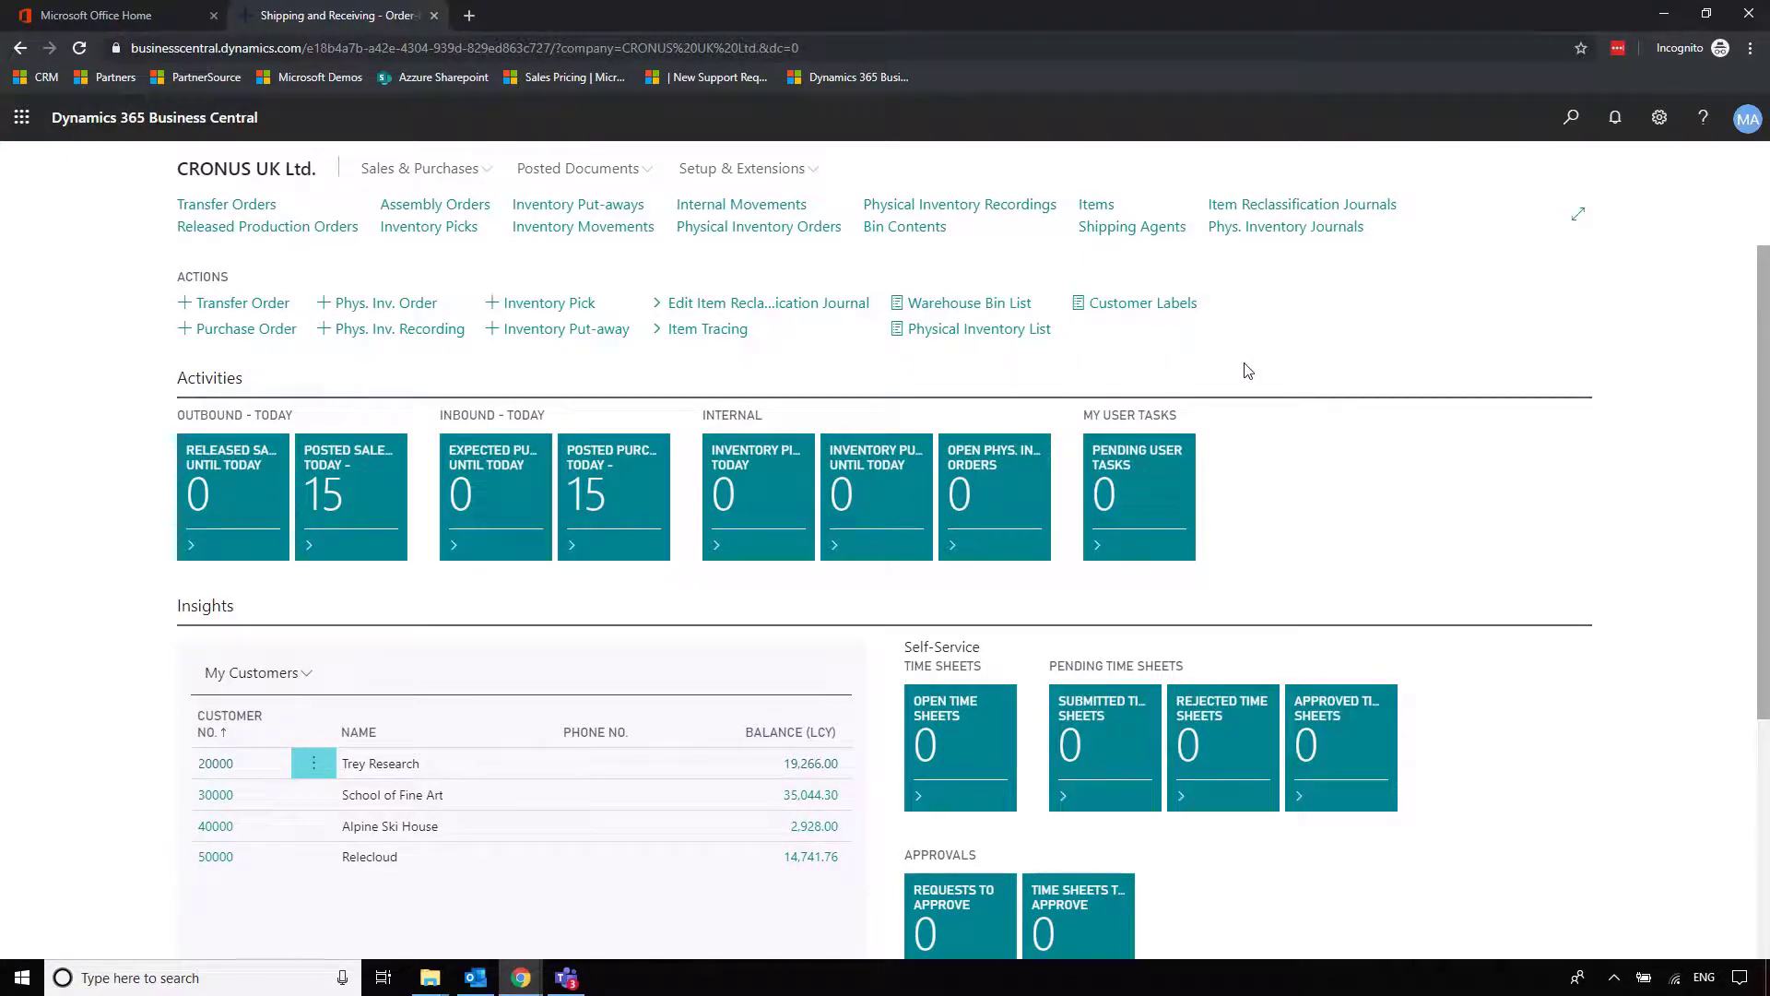
click(465, 169)
- Open the Sales Orders list, review order 101019, and return to the list
click(310, 206)
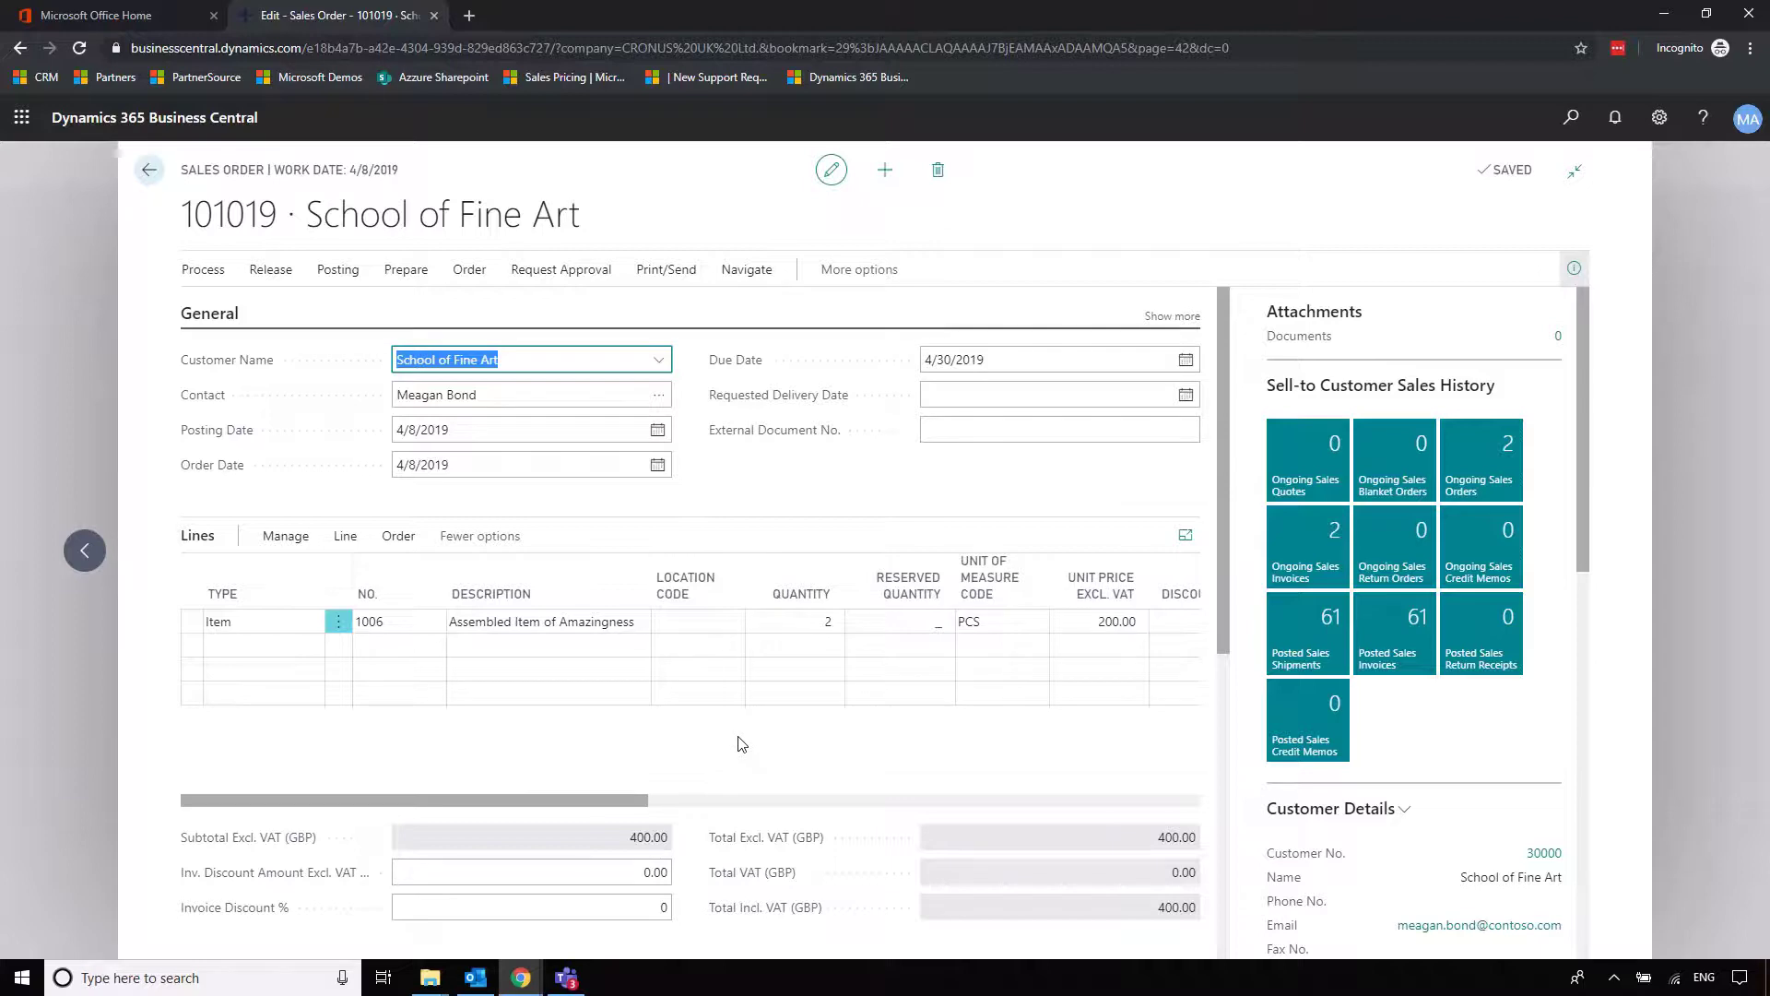
key(Escape)
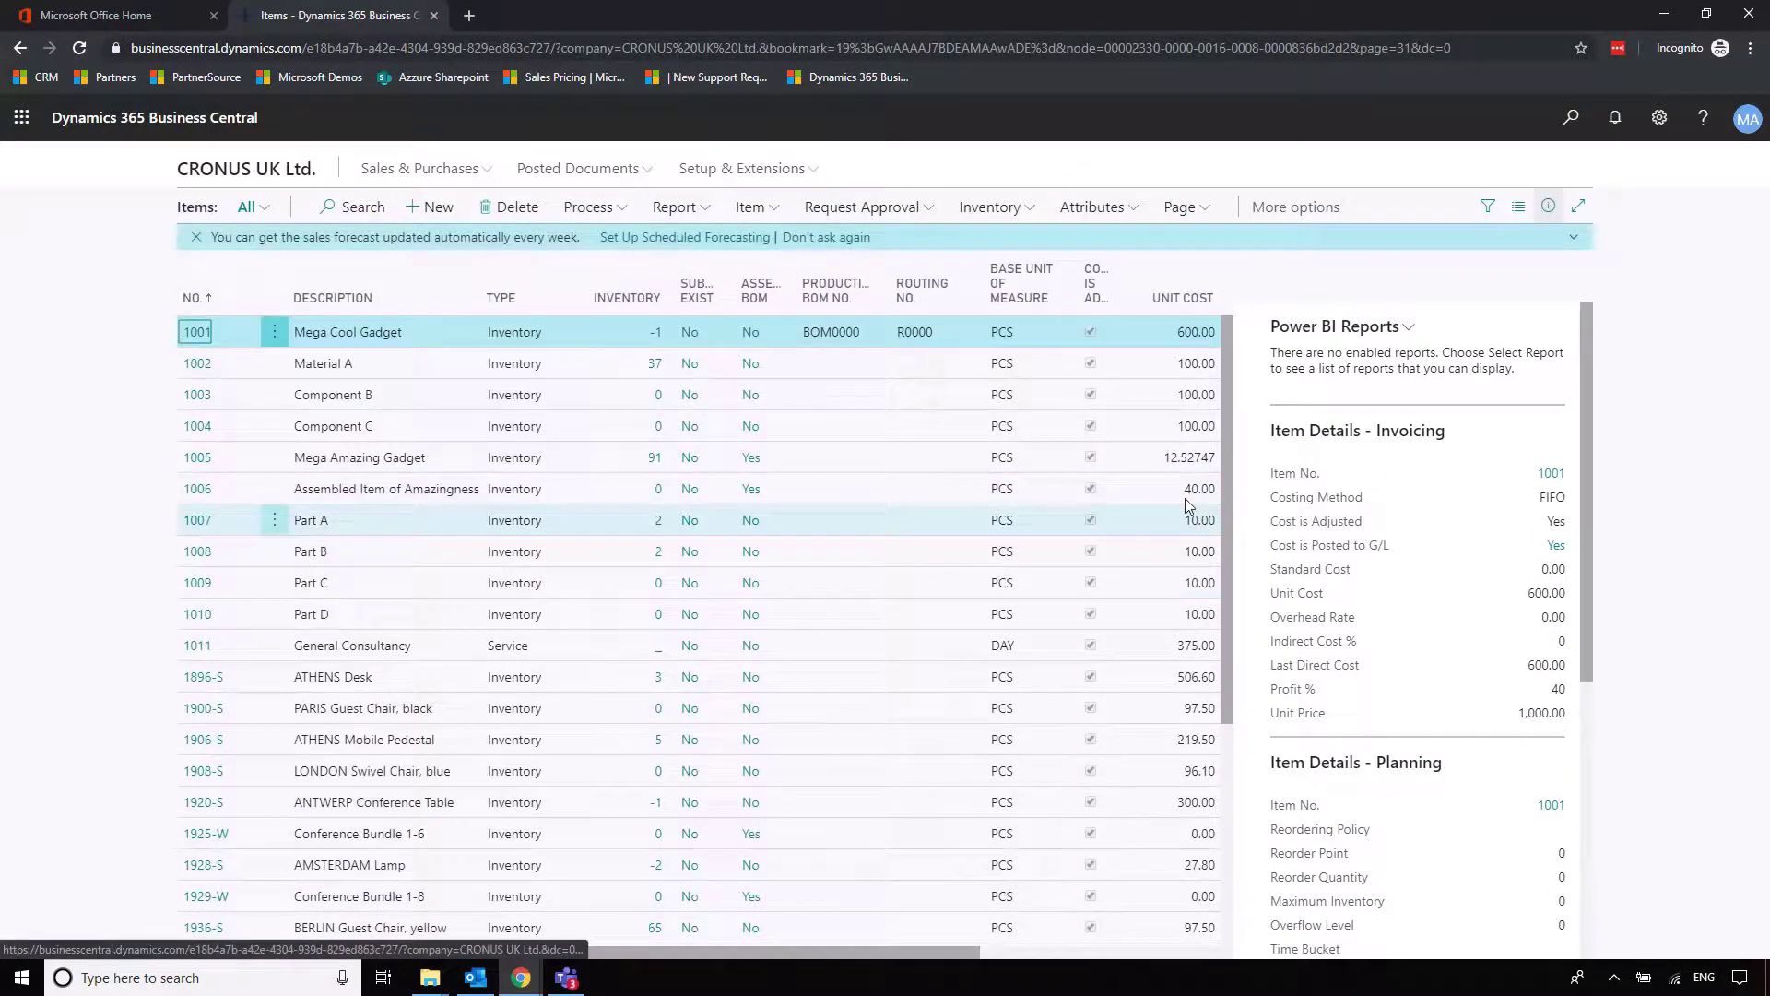
click(183, 496)
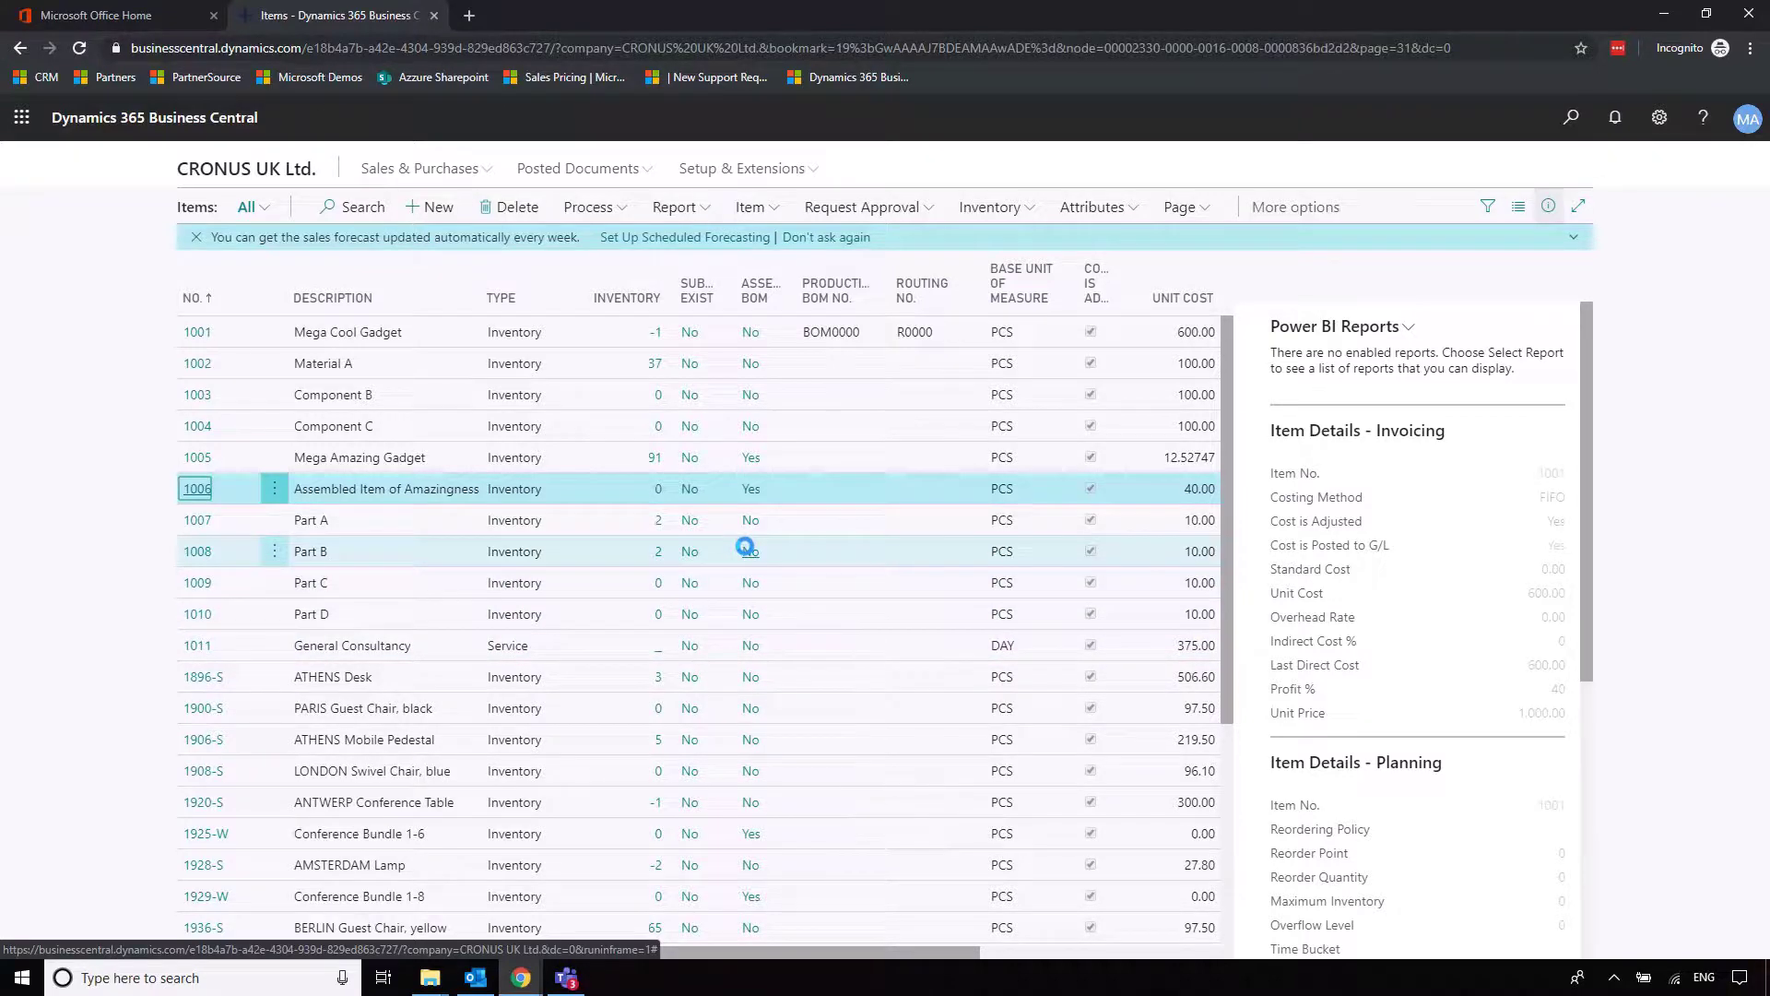
scroll(661, 596, down, 3)
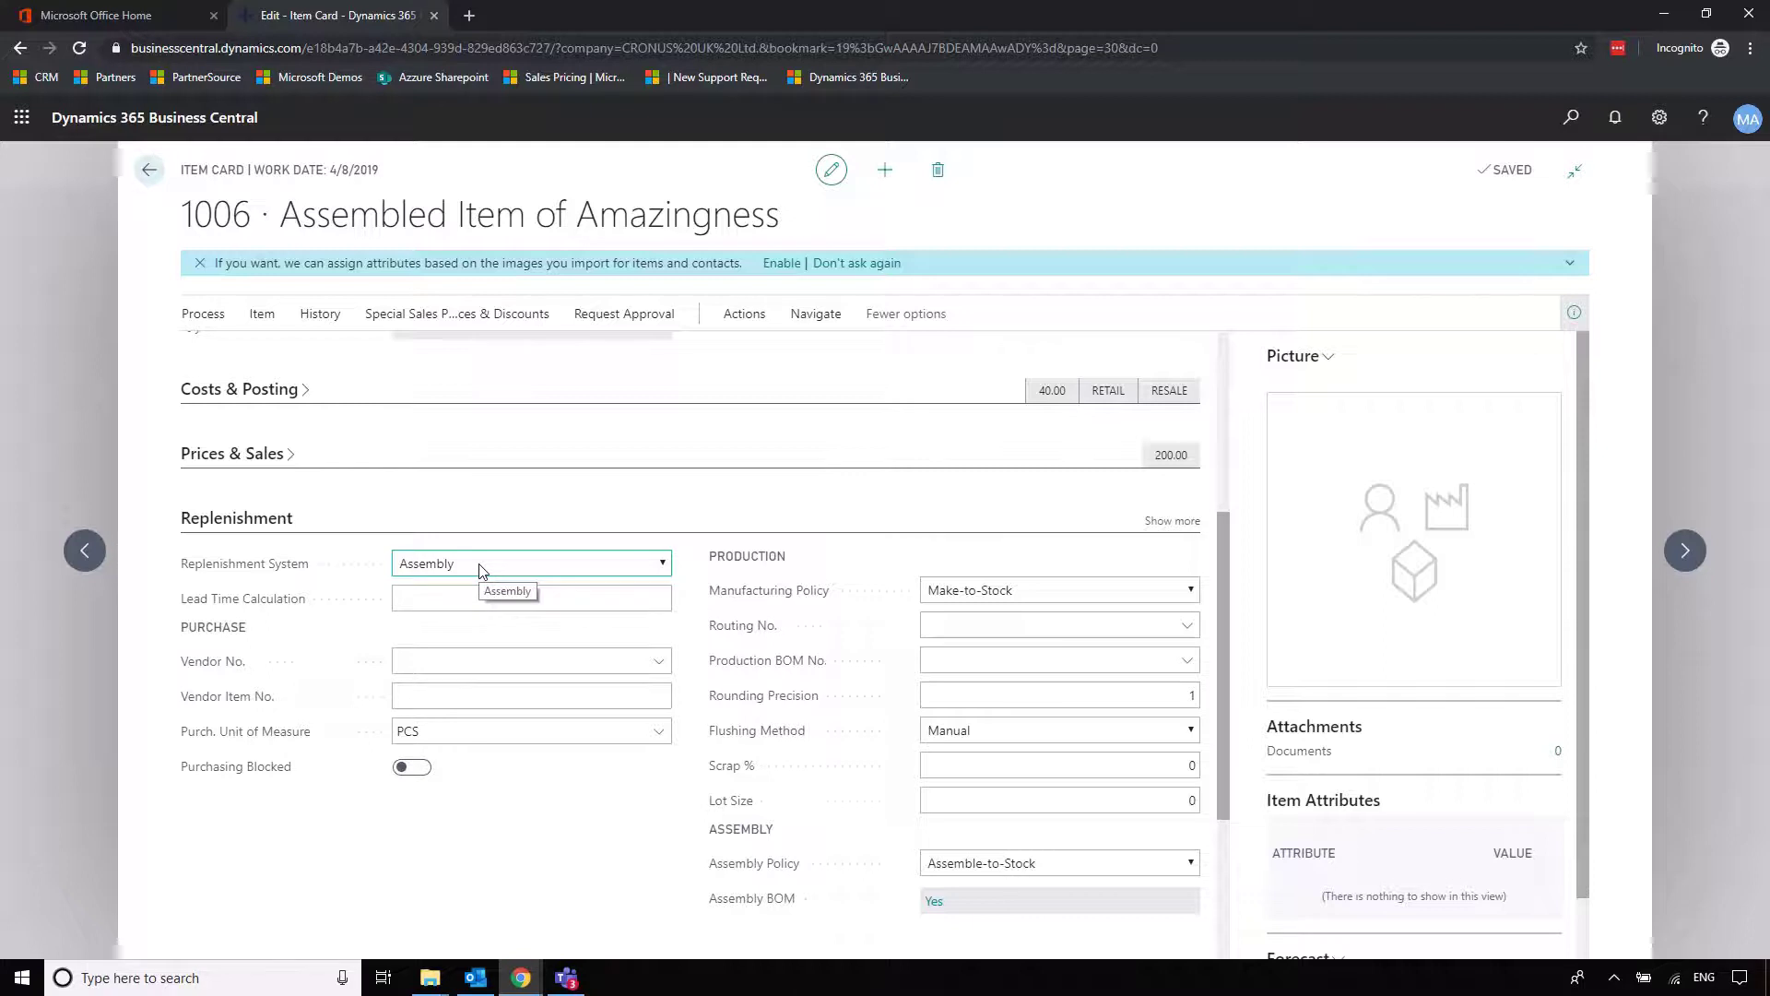
scroll(507, 600, down, 2)
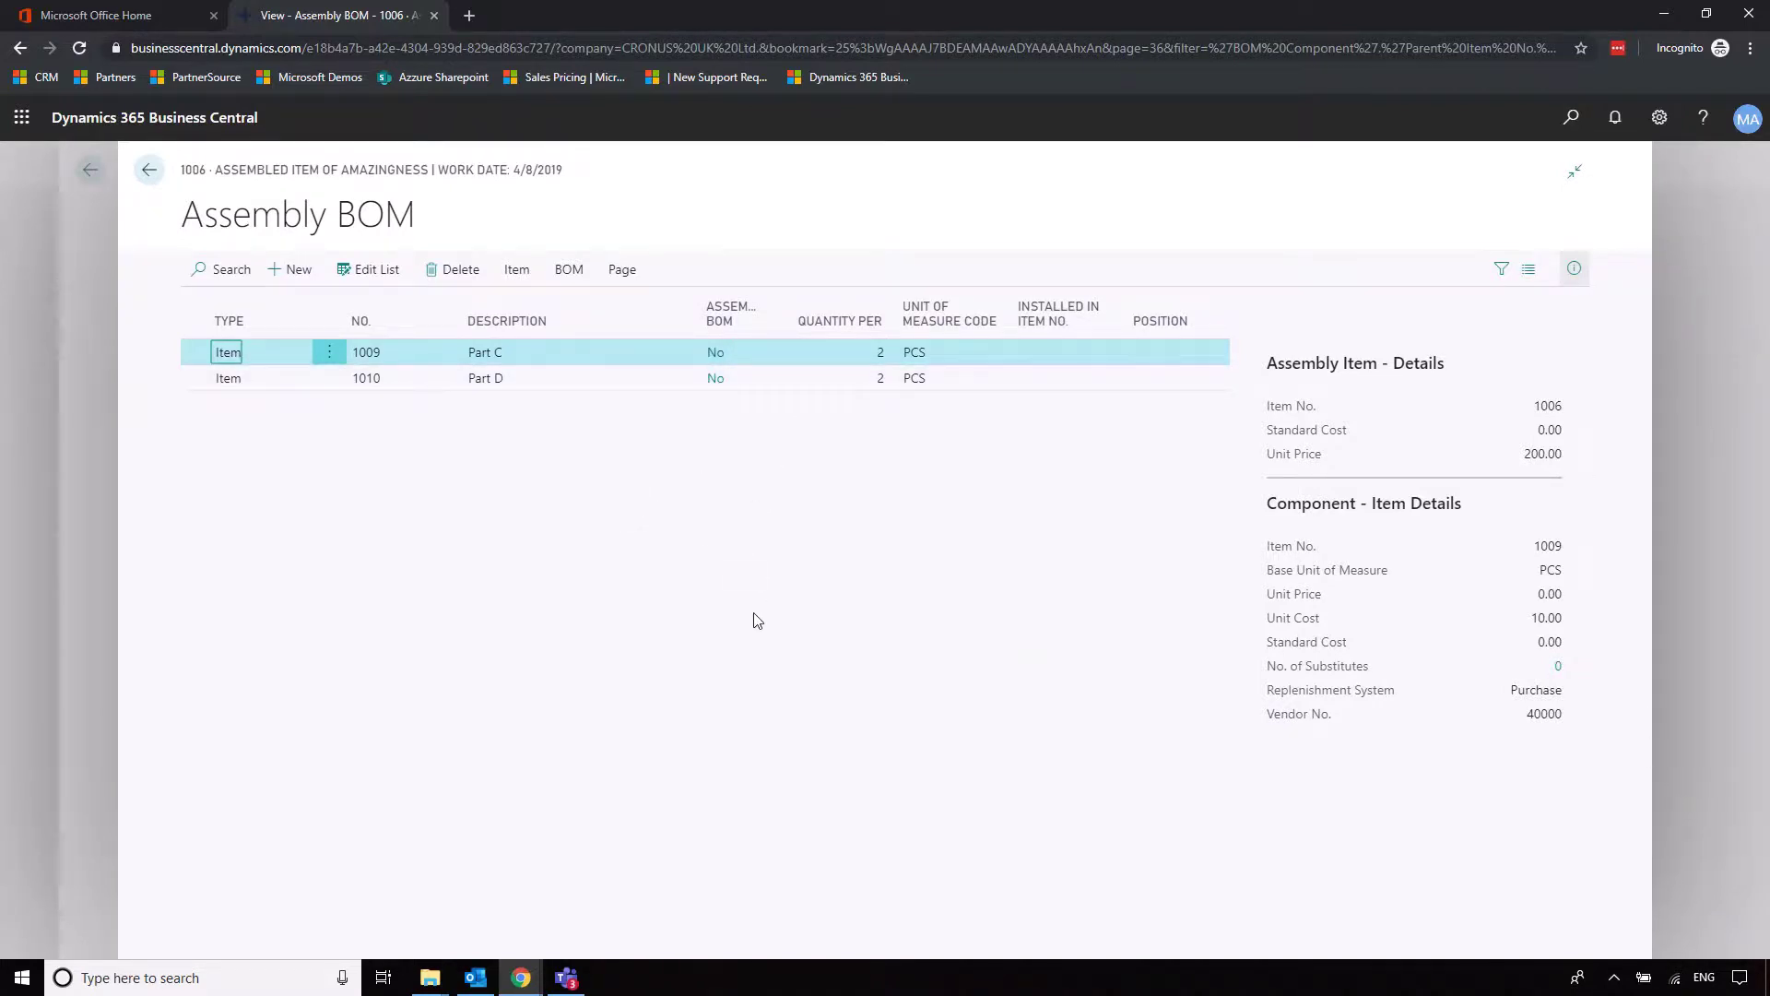
key(Escape)
scroll(640, 640, down, 2)
click(480, 795)
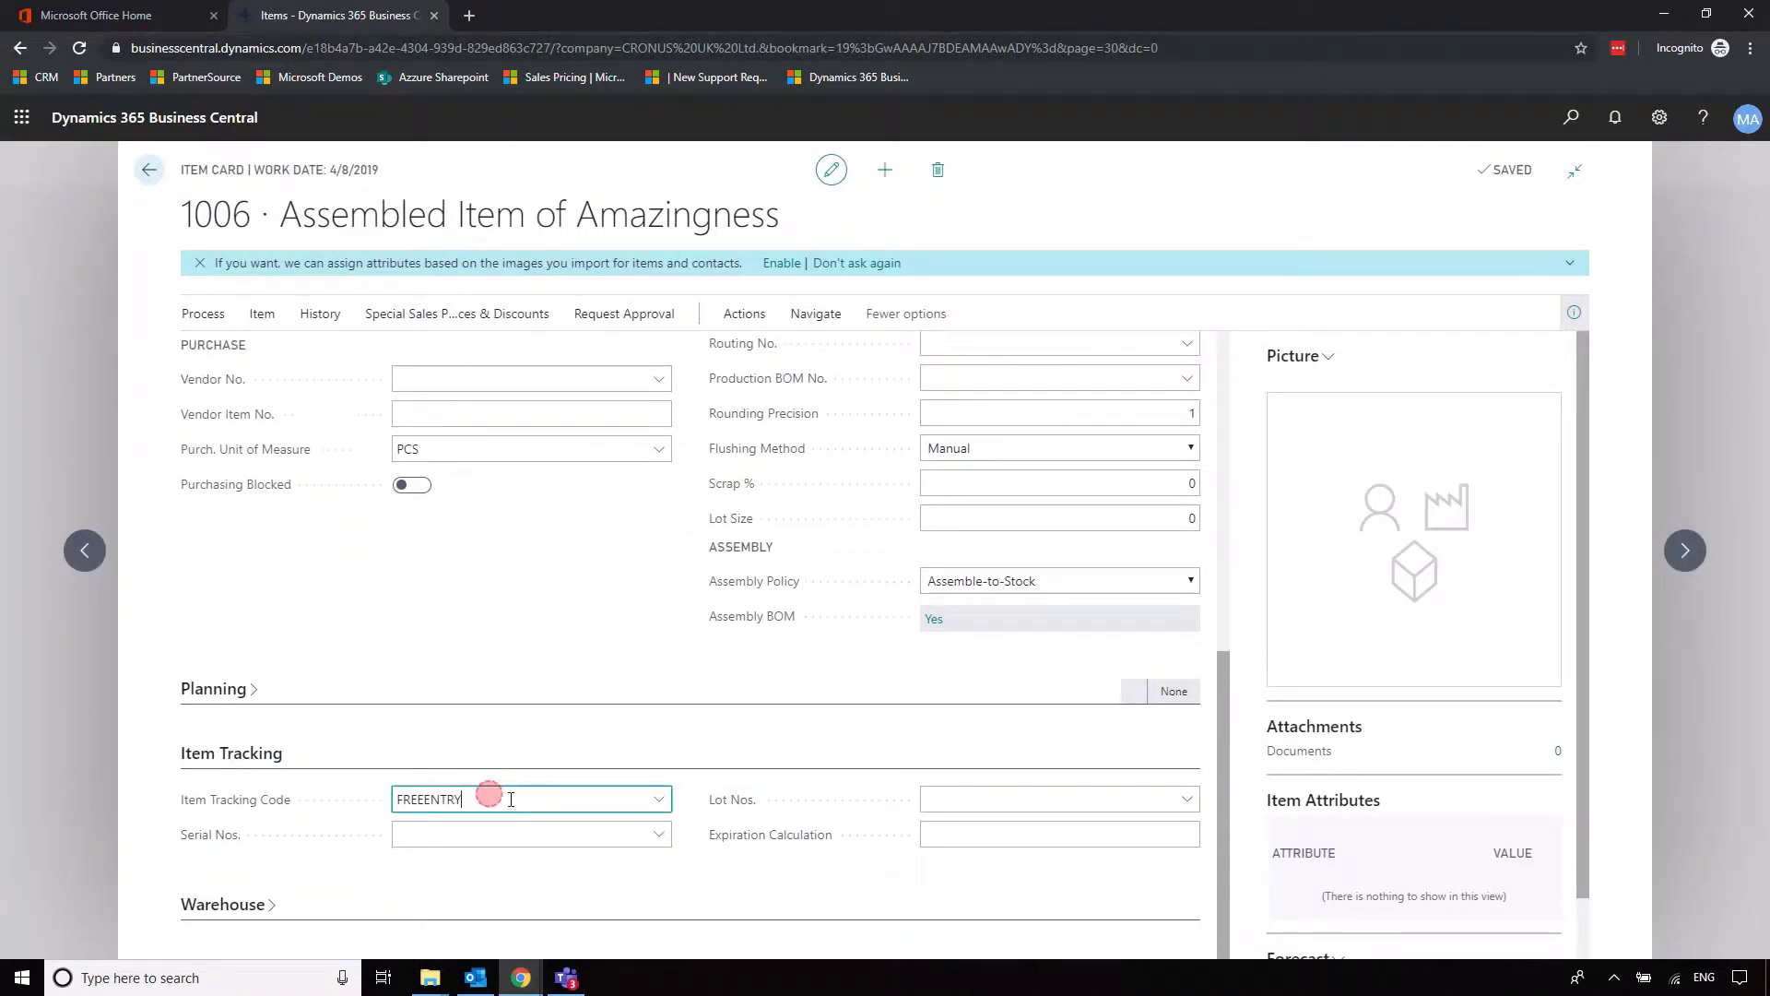
click(670, 878)
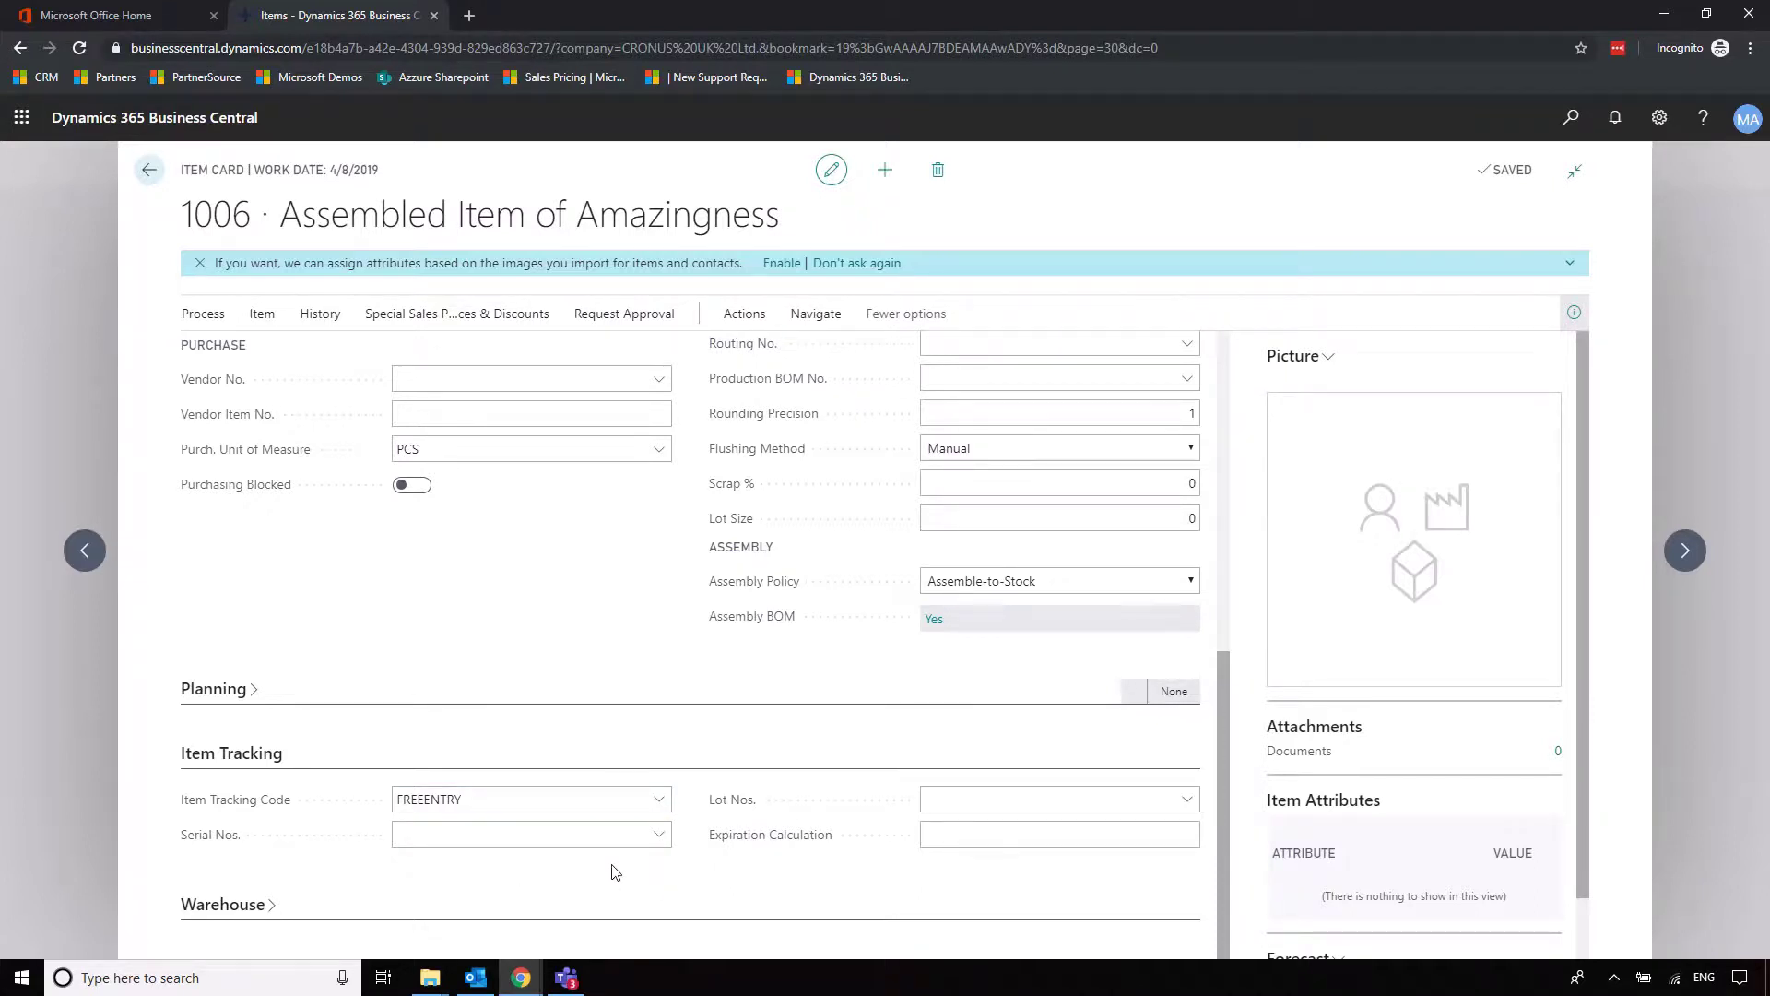
click(660, 801)
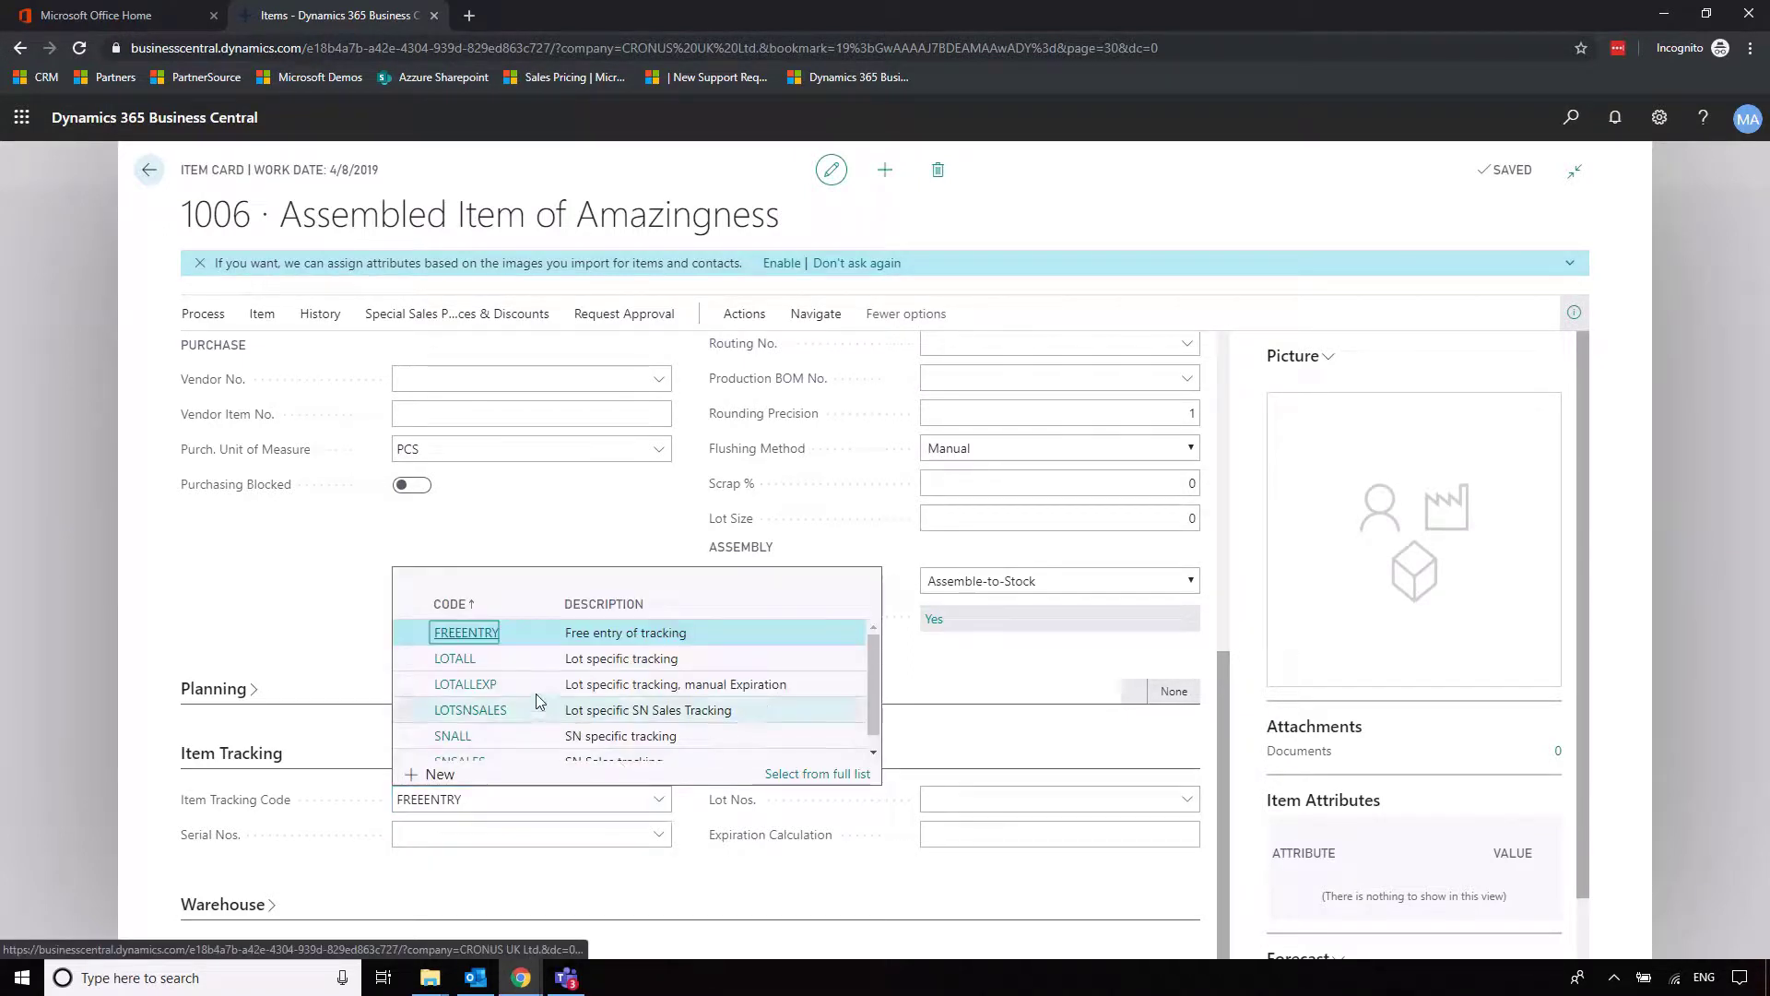
click(719, 875)
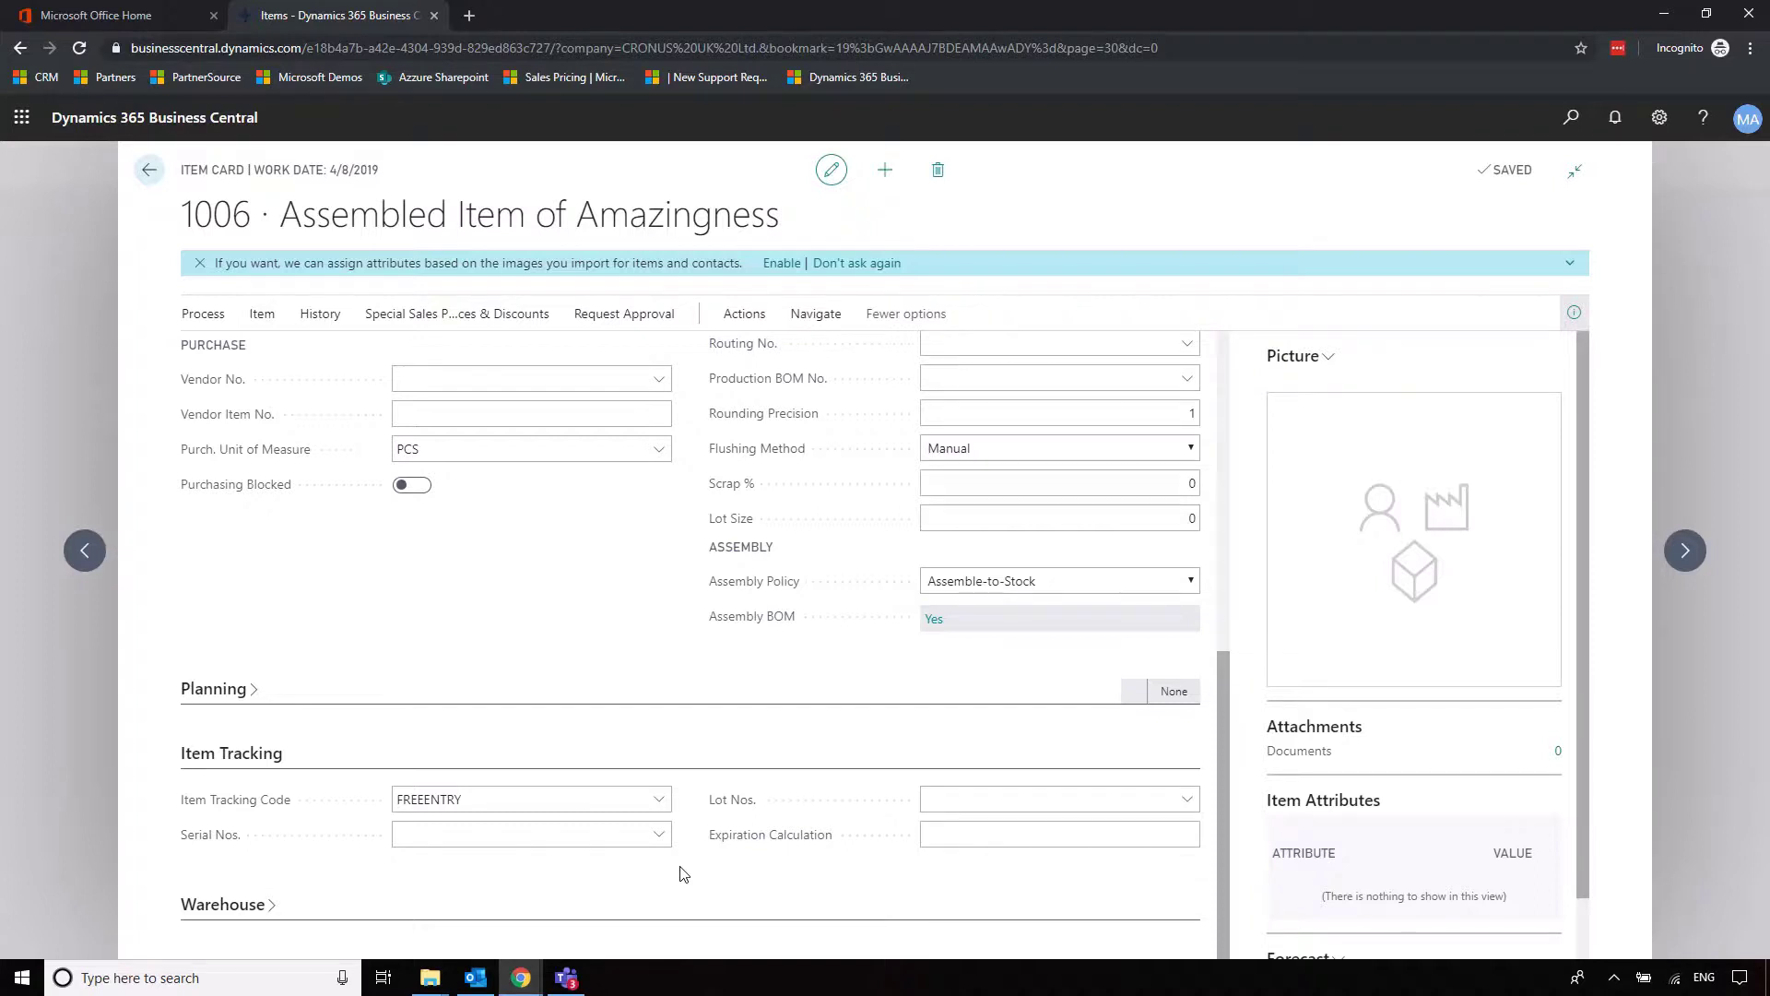
scroll(507, 636, up, 4)
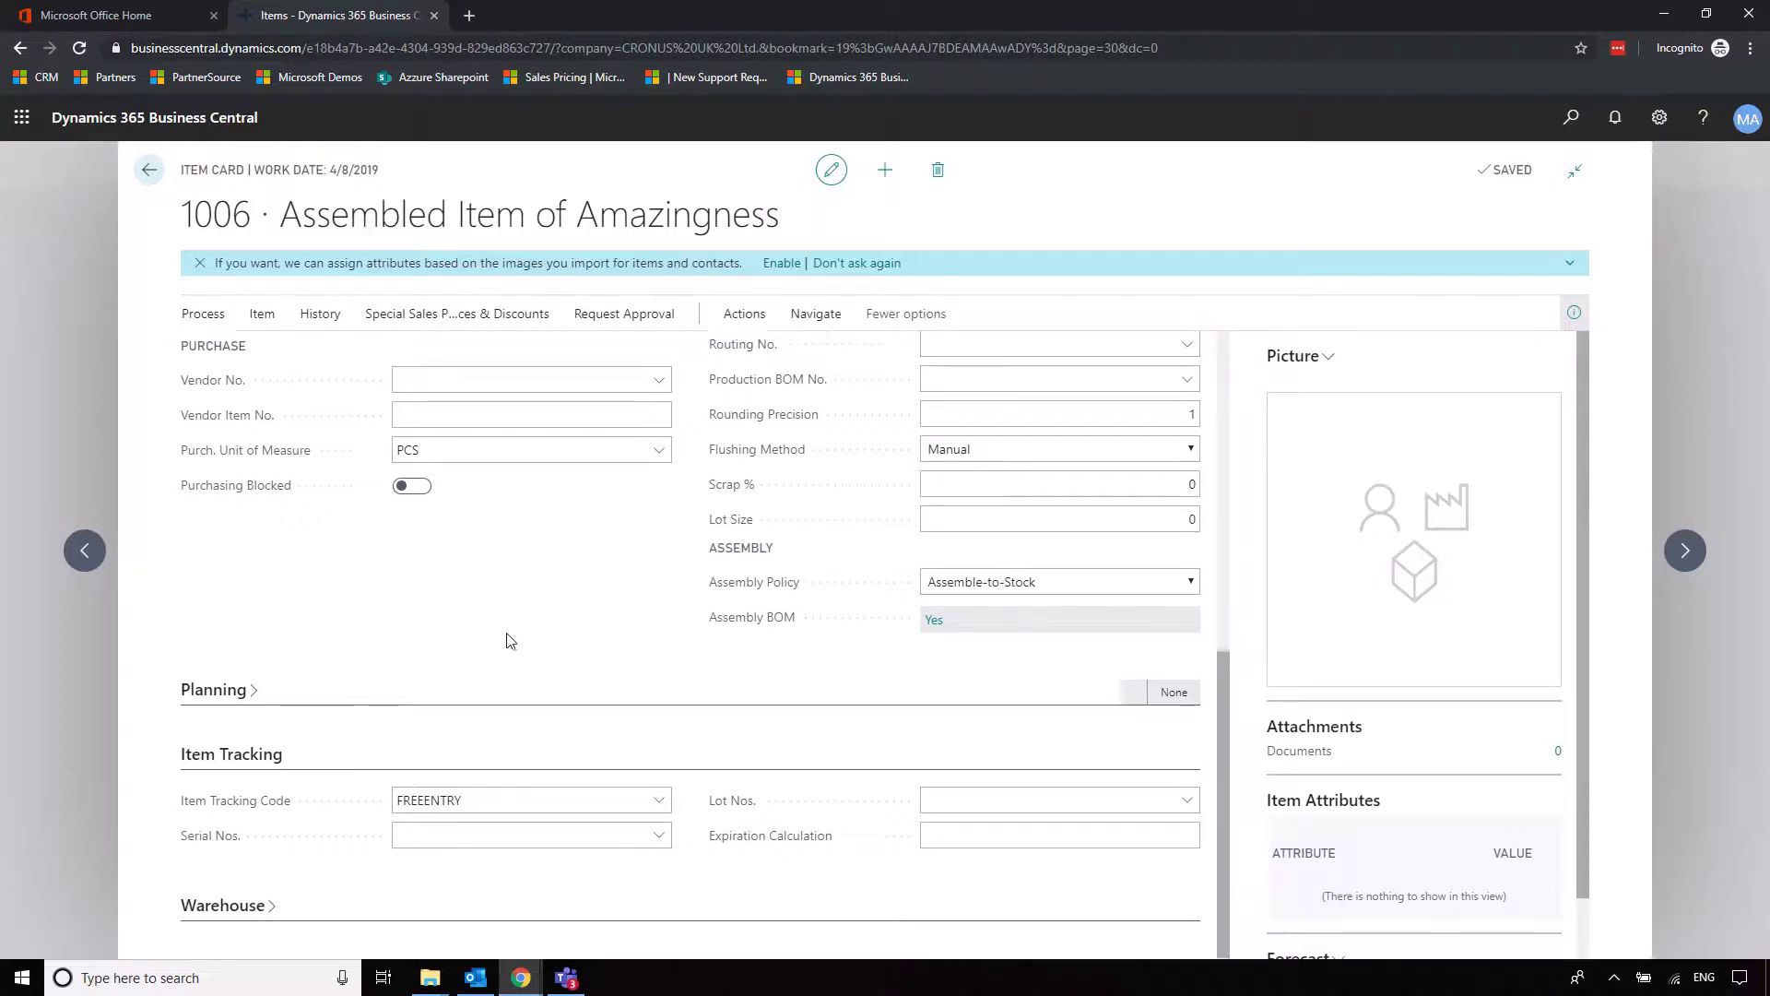
key(Escape)
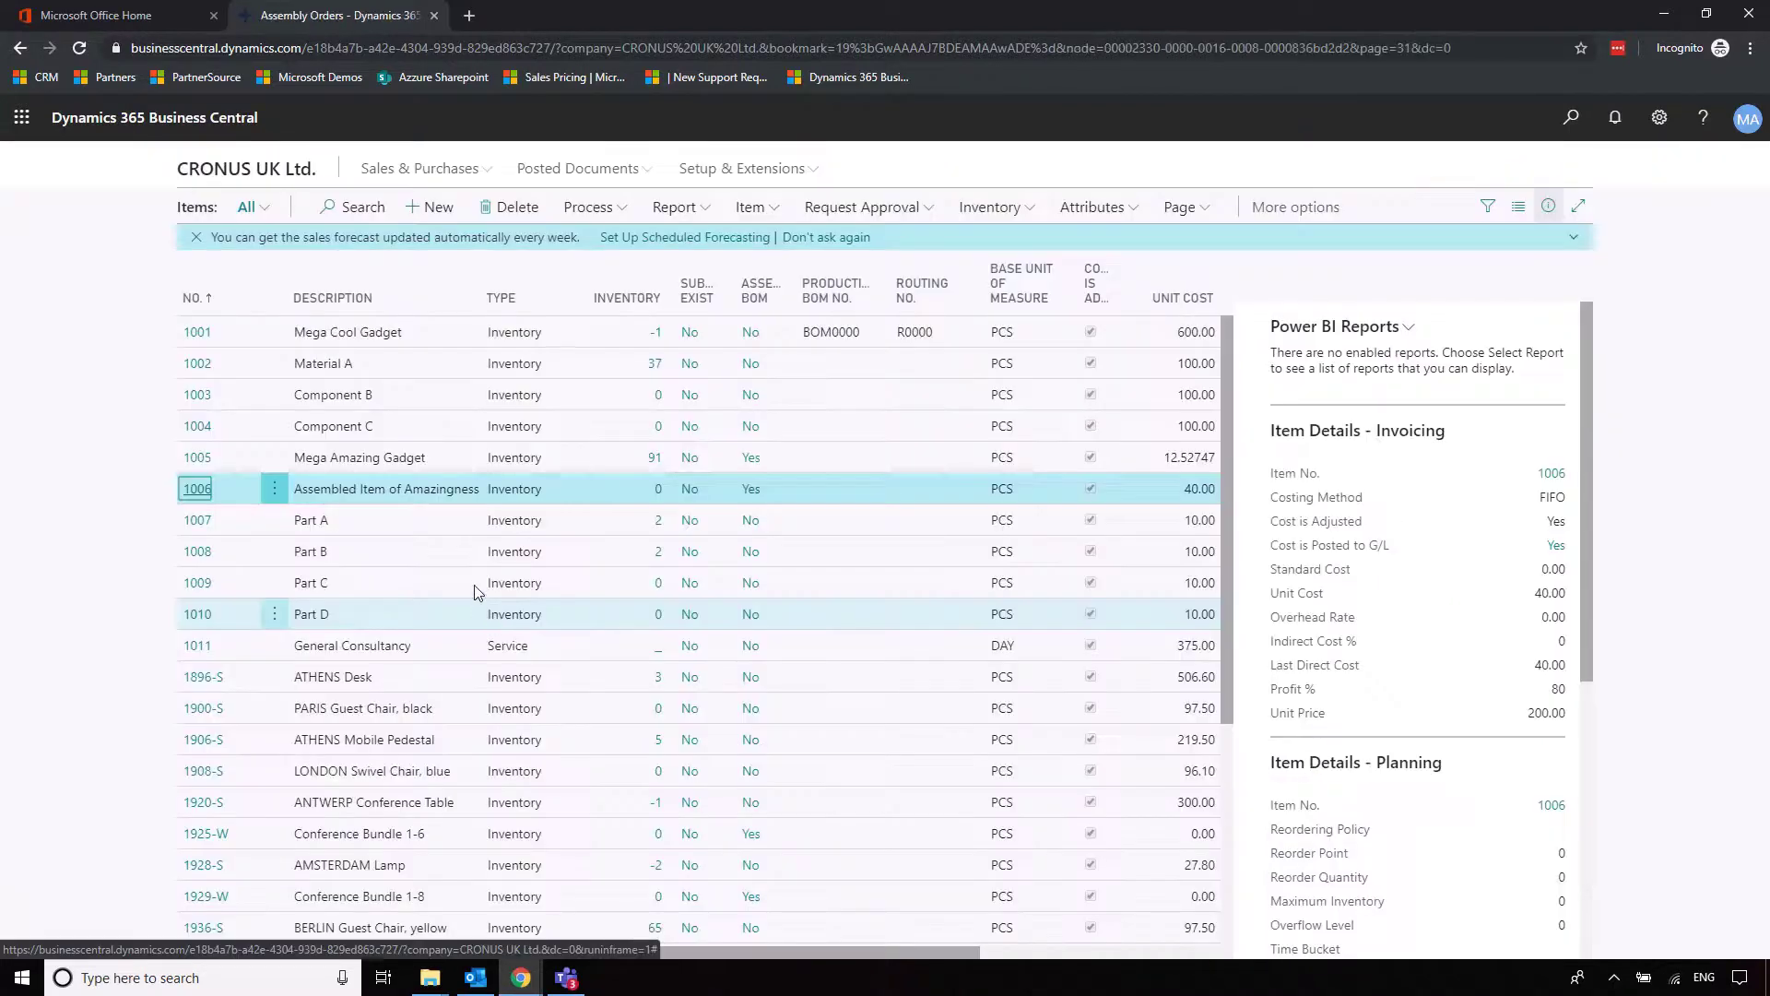
click(194, 583)
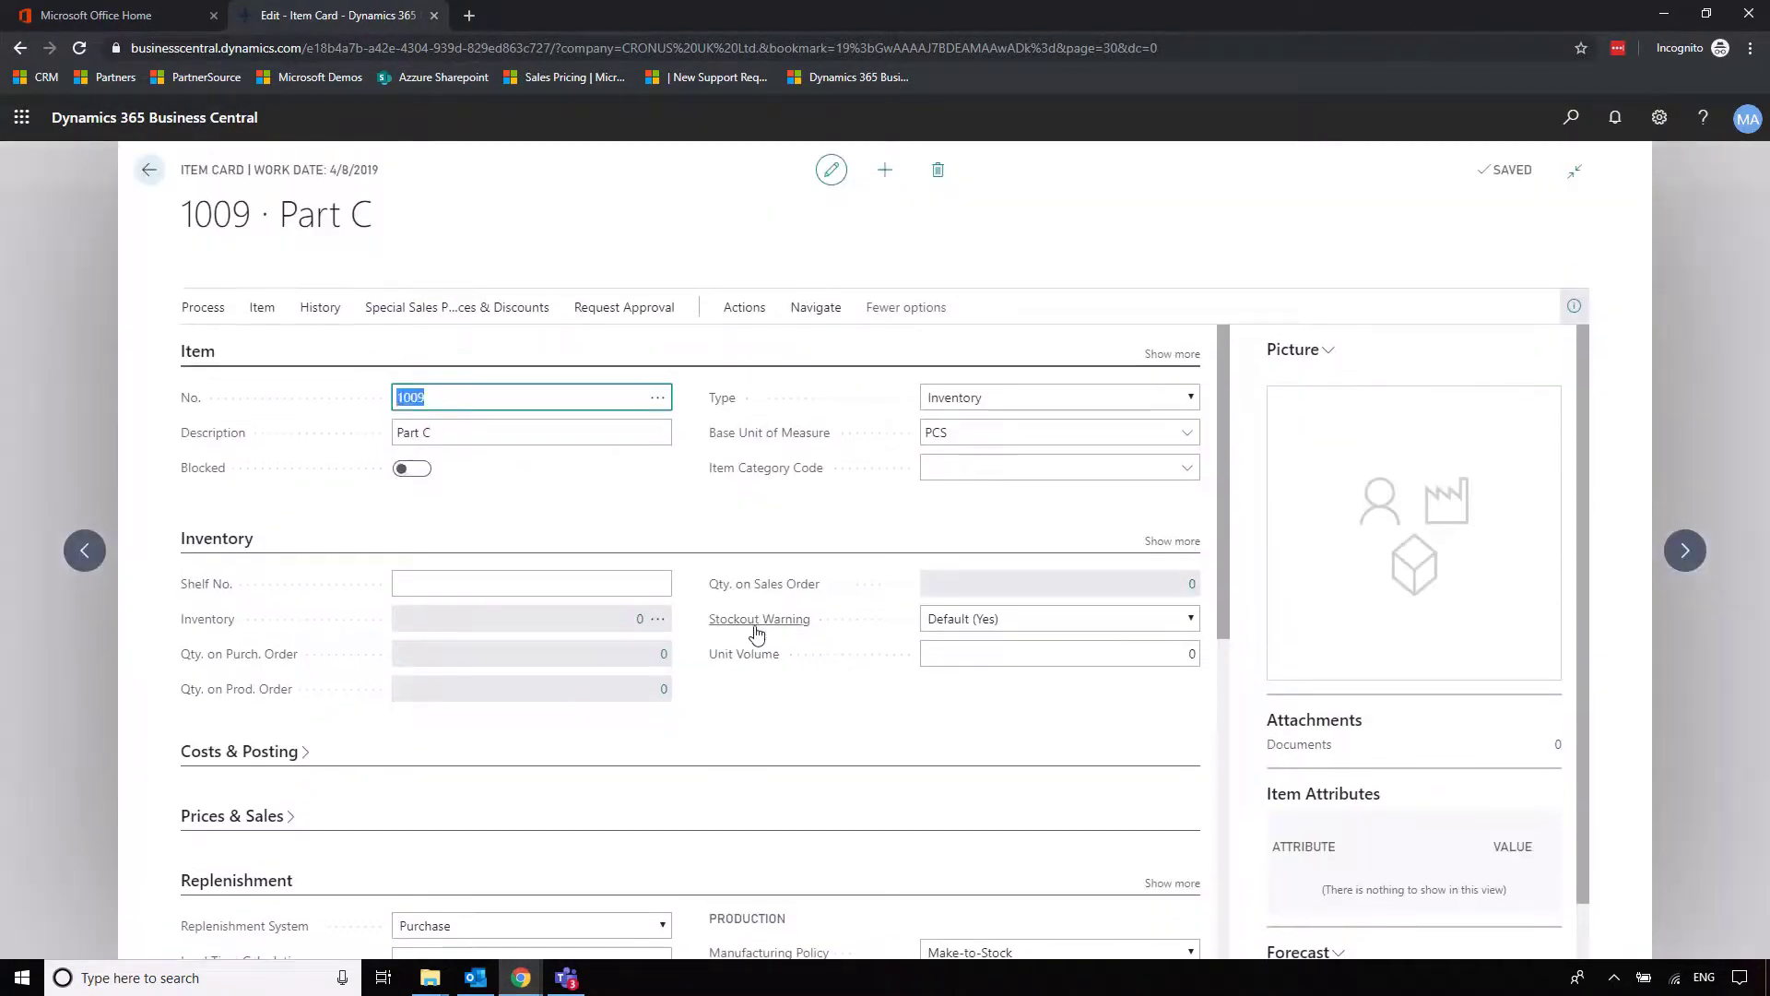
scroll(701, 628, down, 5)
click(520, 804)
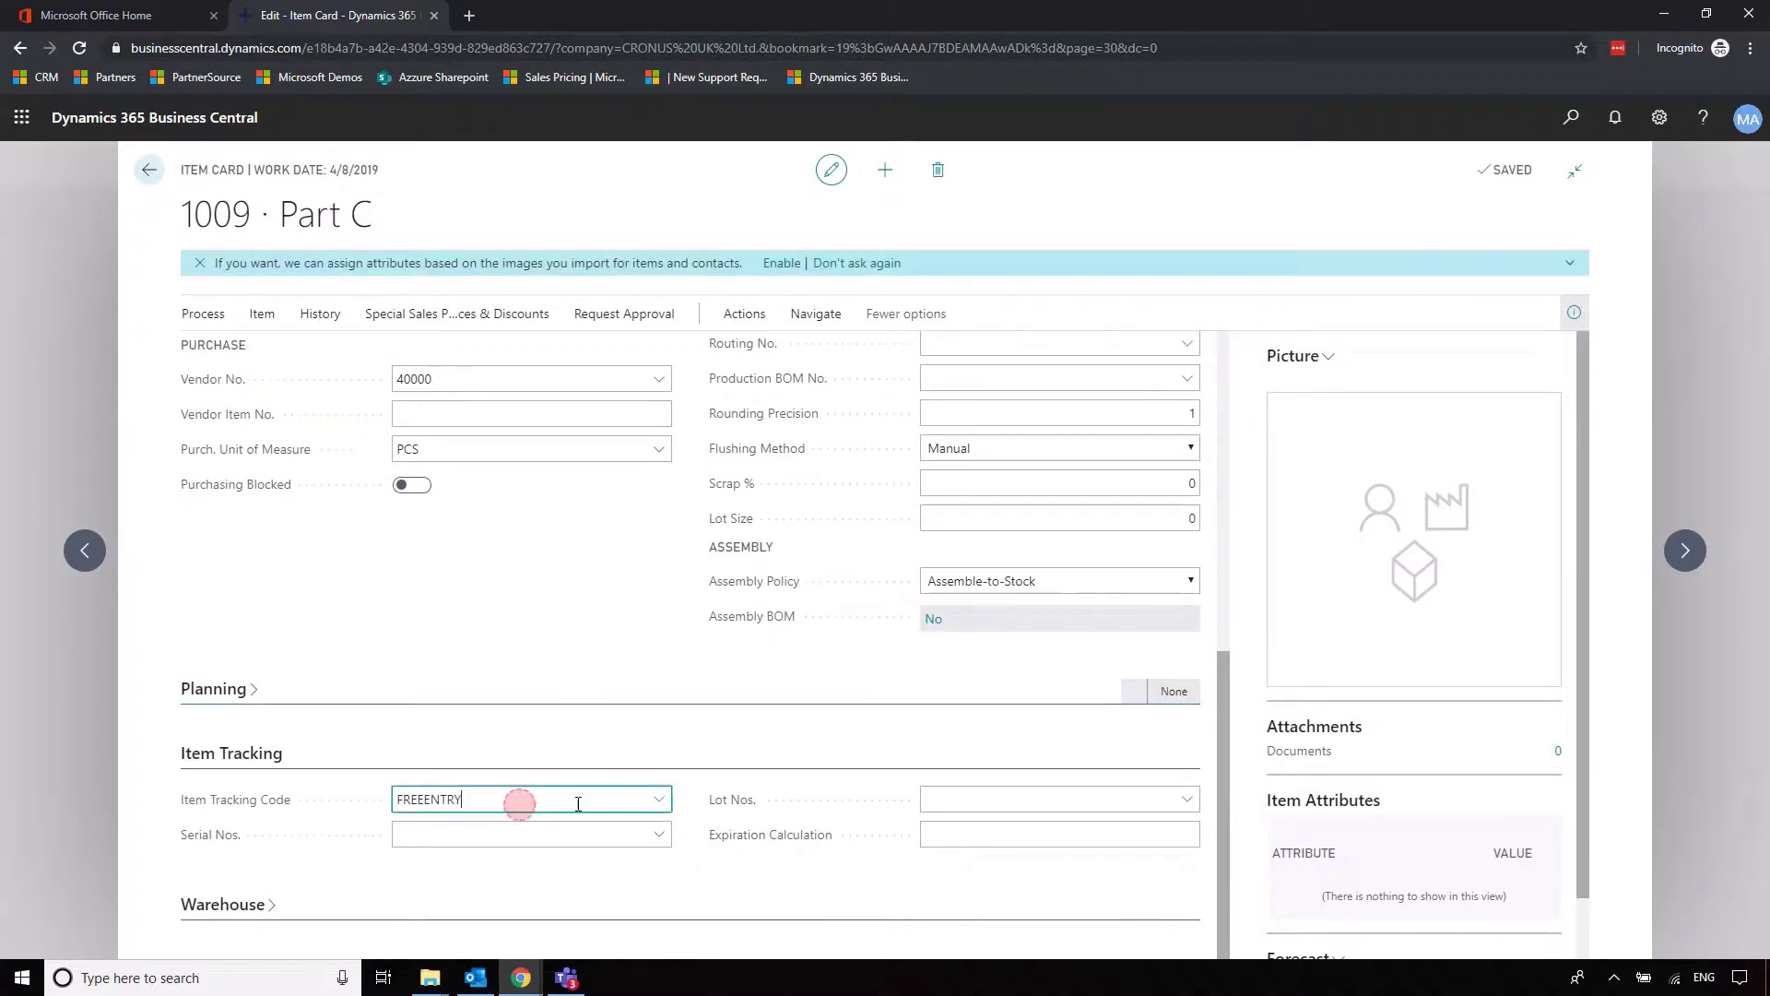
scroll(593, 759, up, 2)
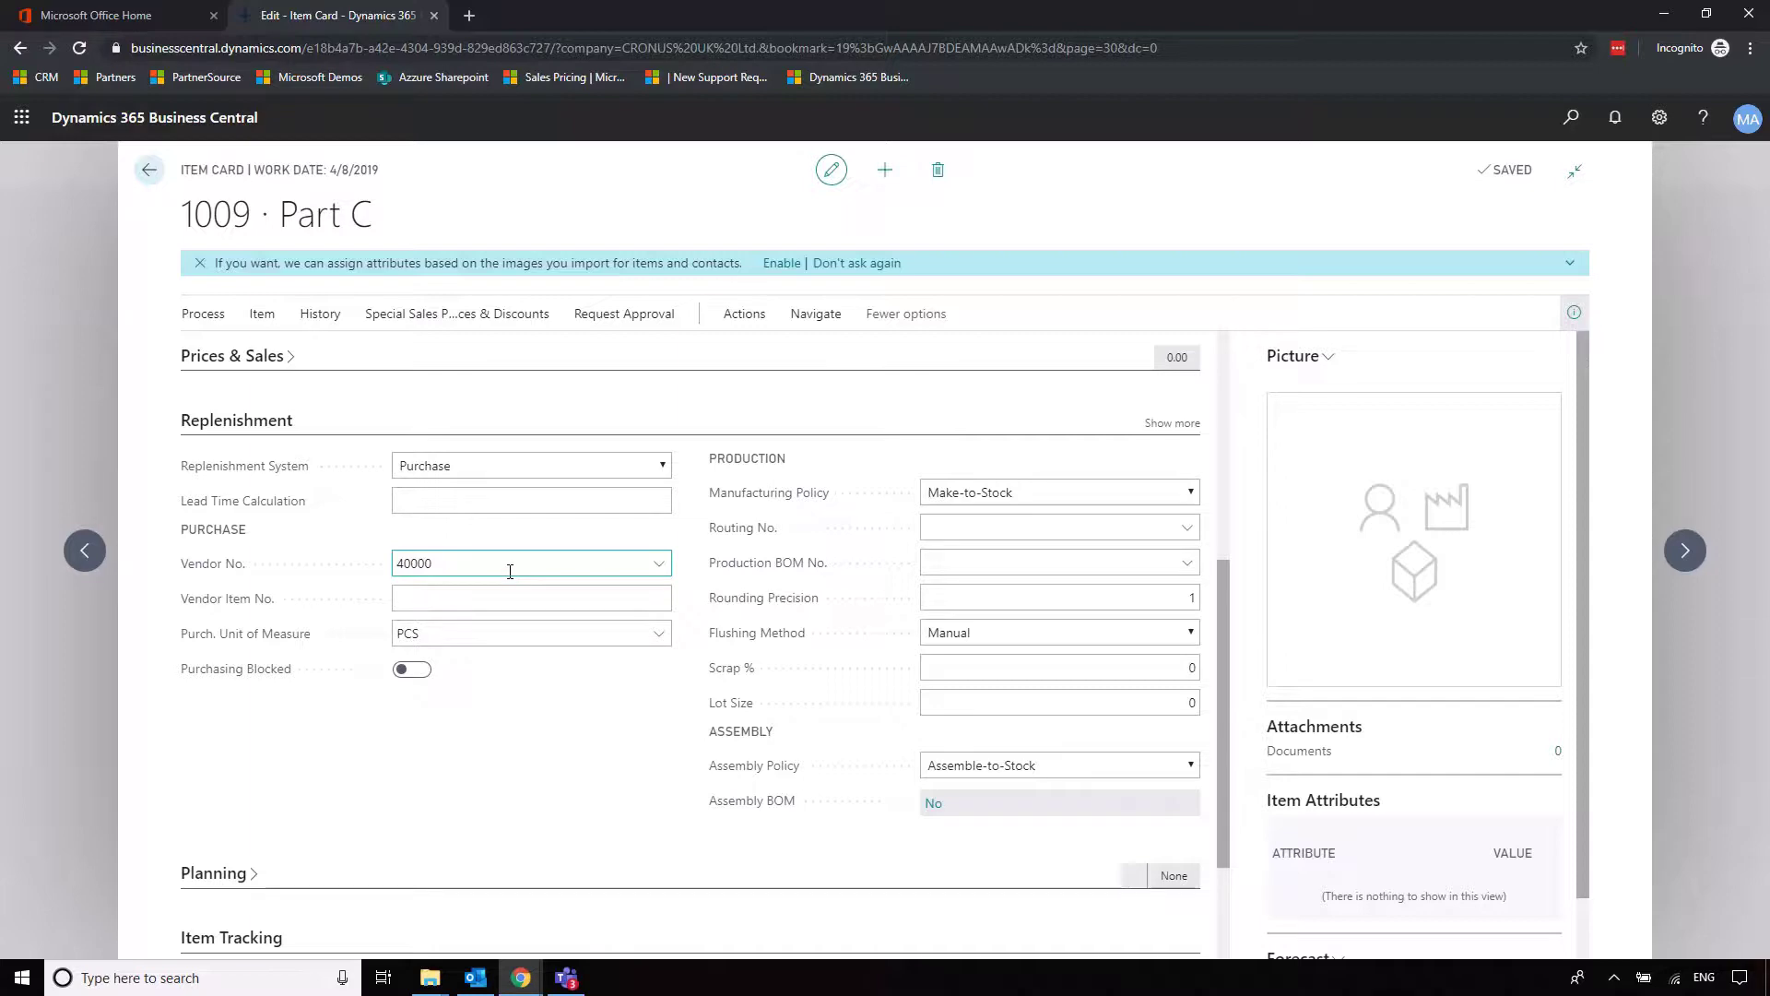
click(543, 597)
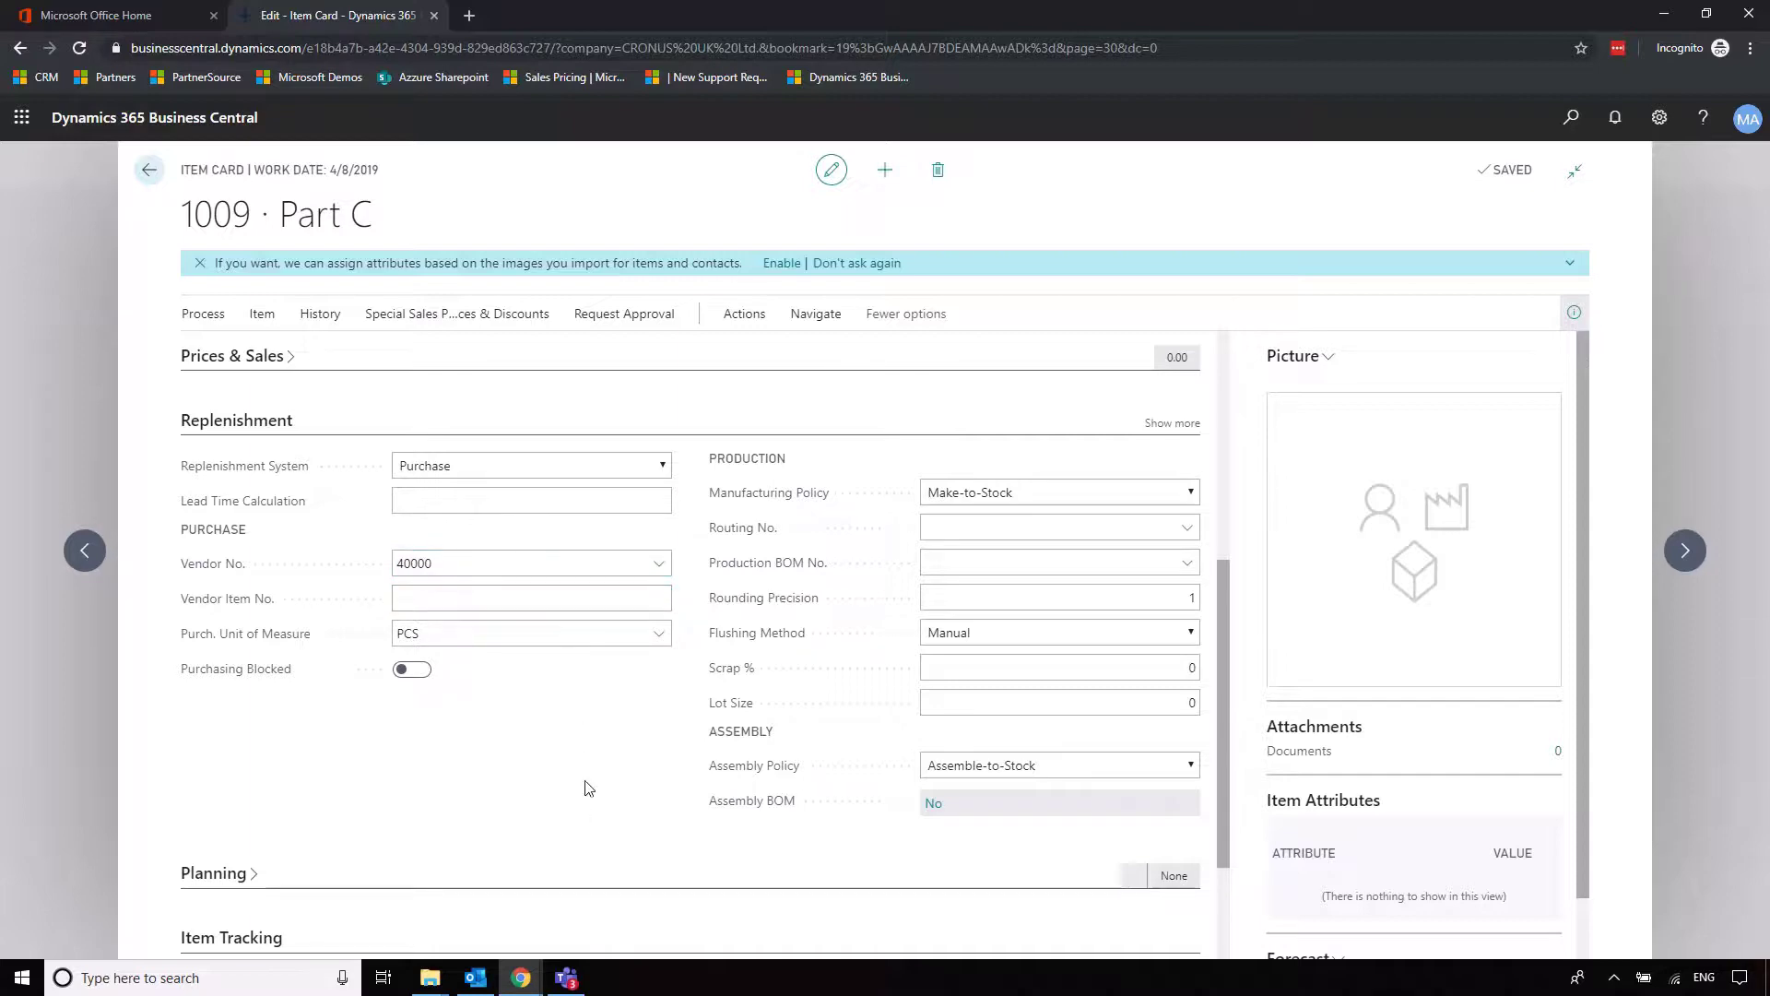
key(Escape)
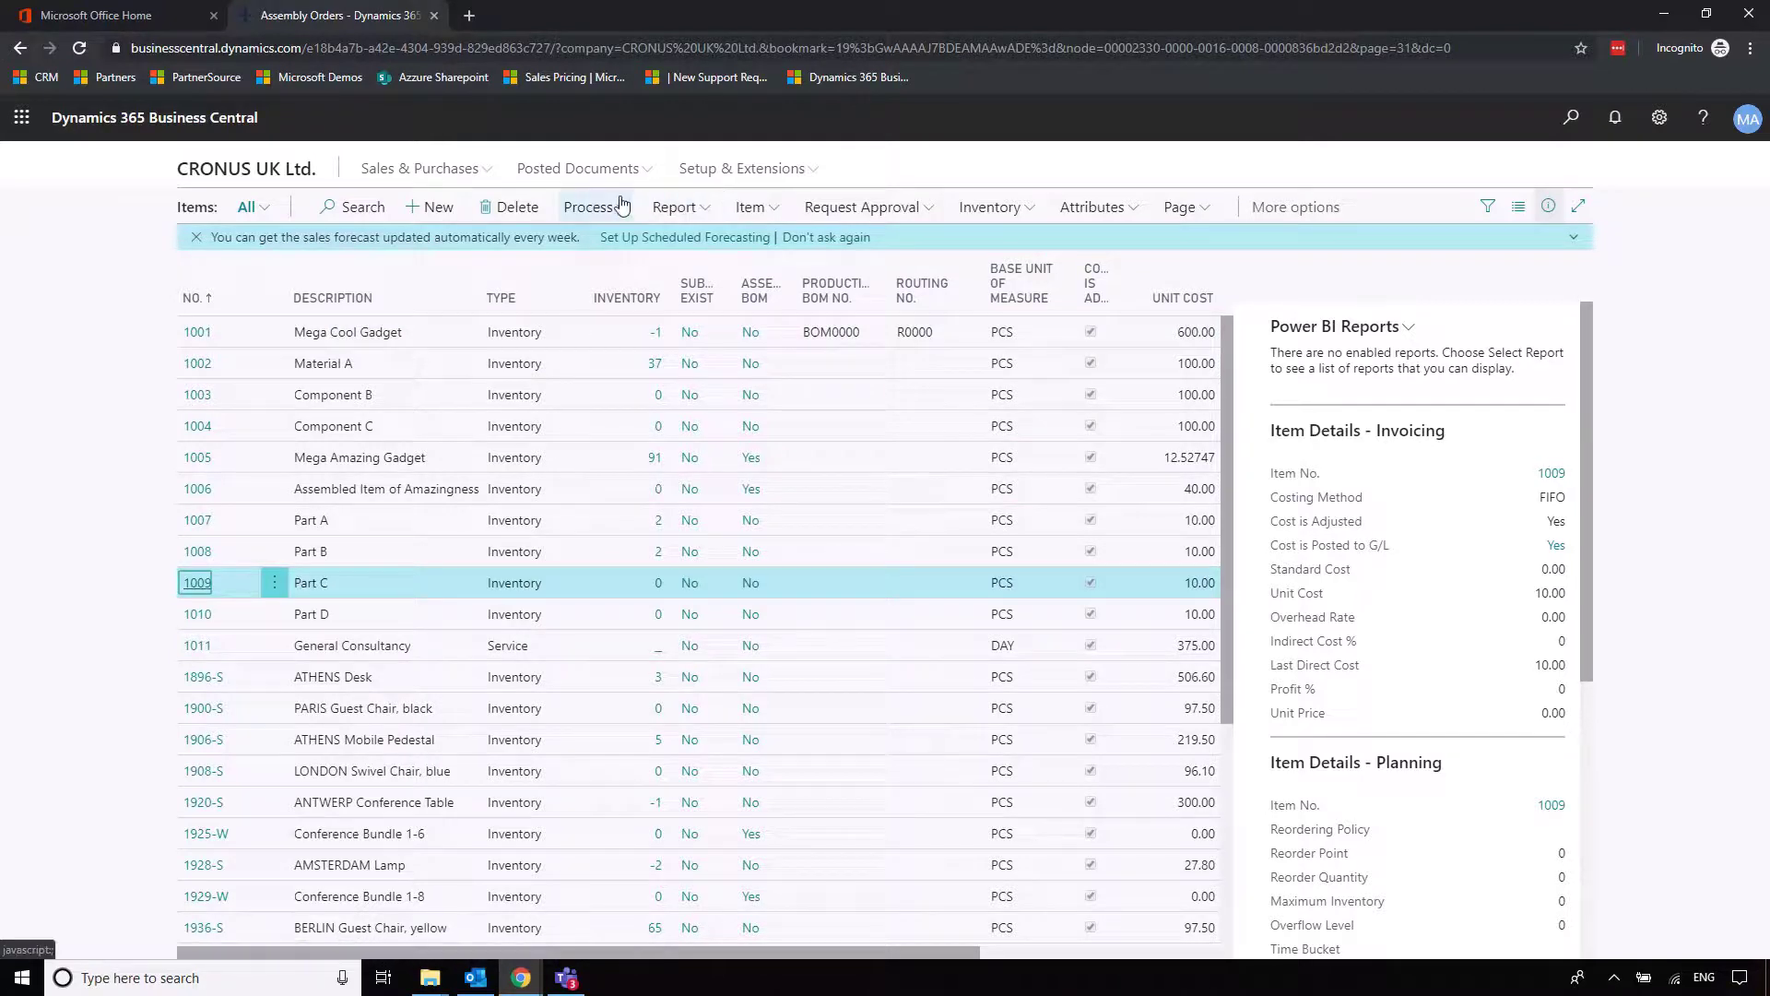
- Open Order Planning via search, expand it, and calculate a plan for unplanned demand
click(1571, 117)
text(order plannin)
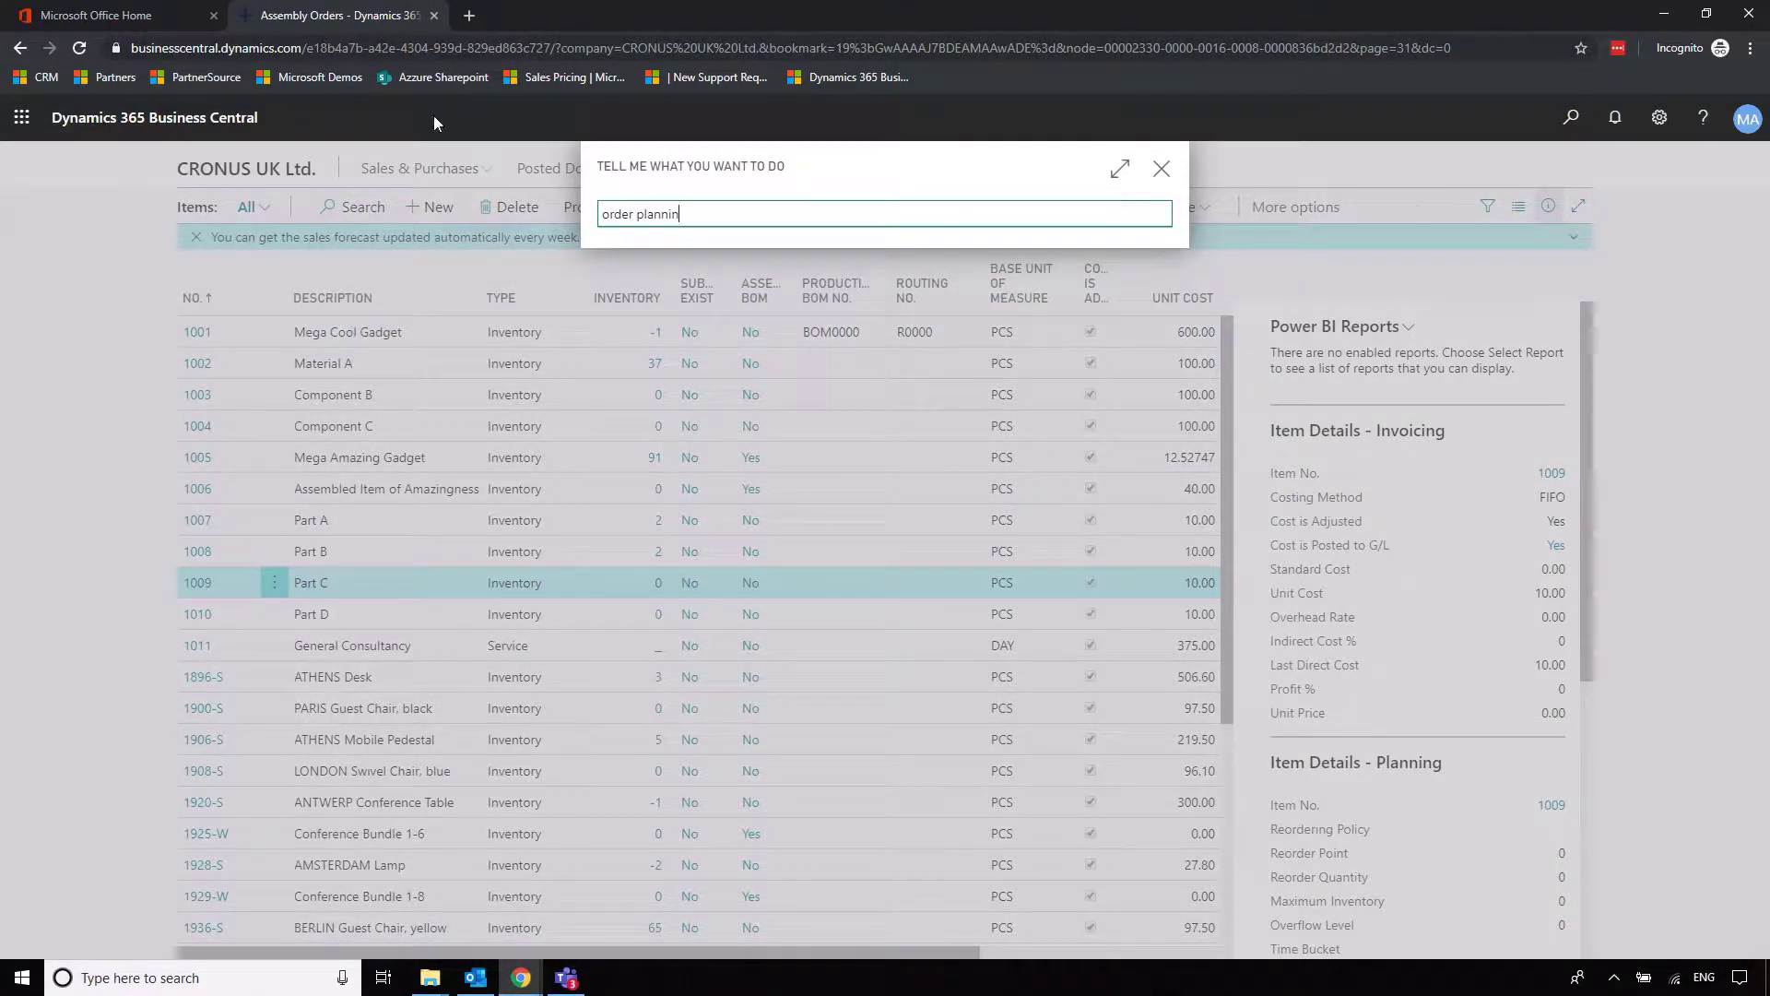
click(687, 293)
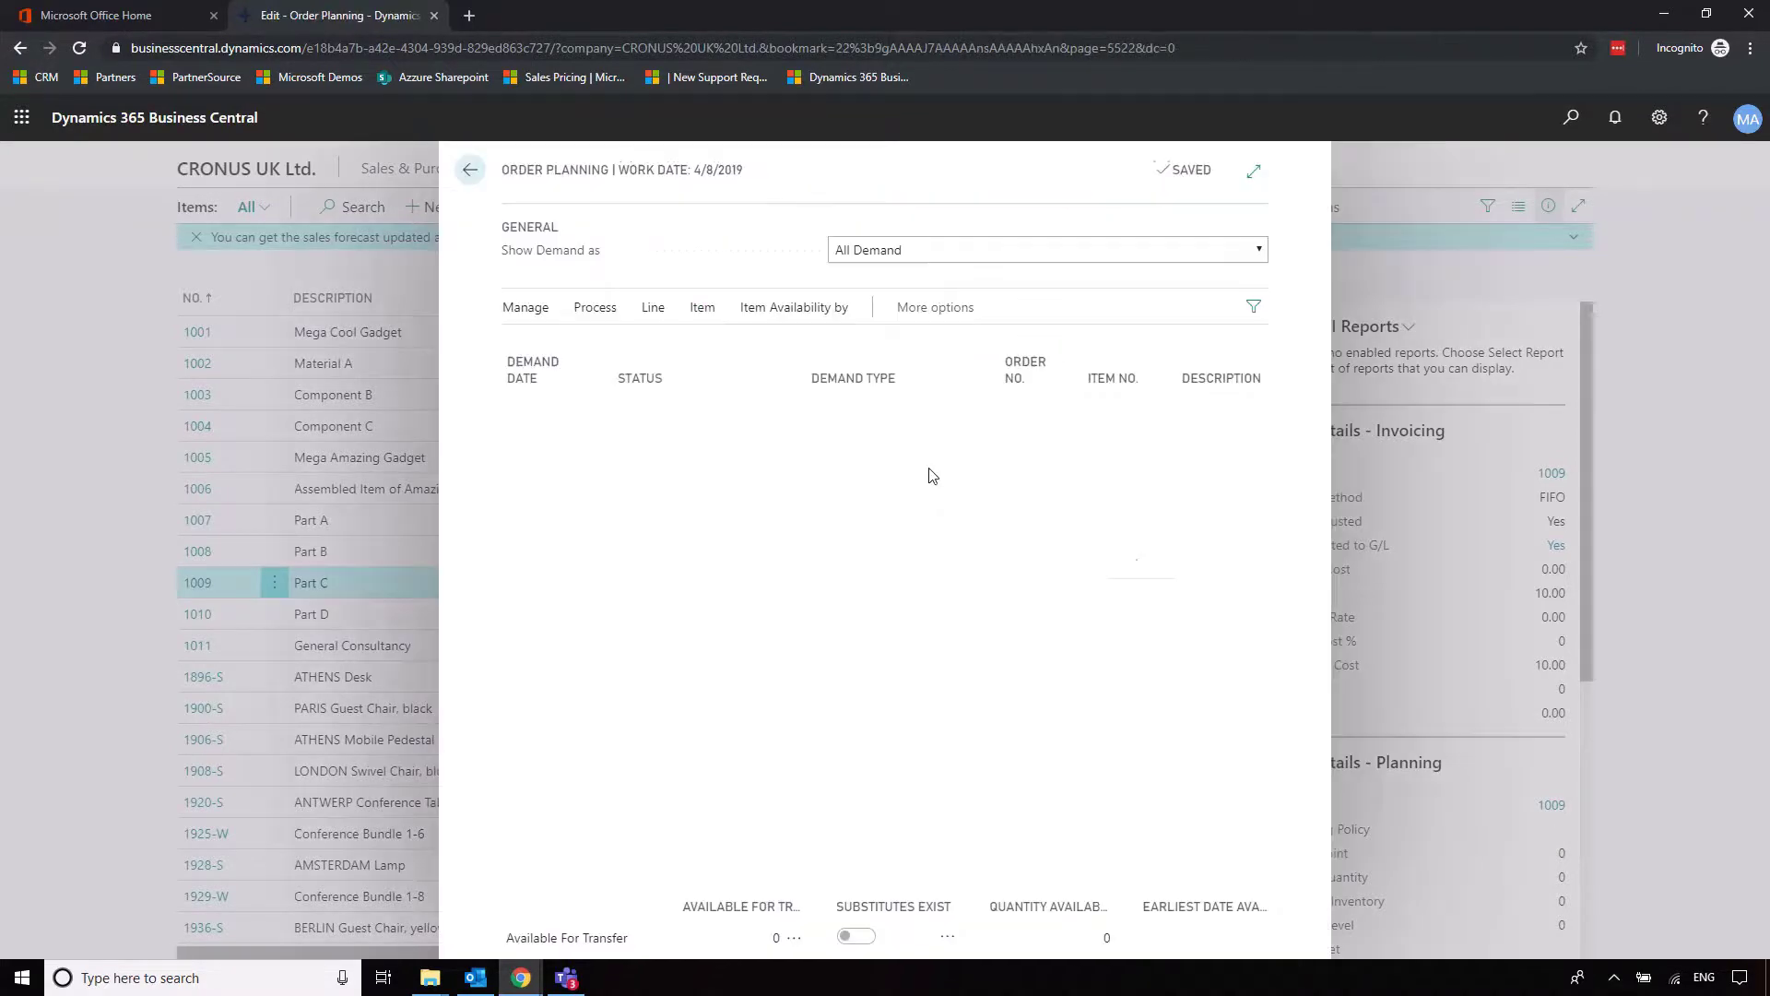
click(1253, 170)
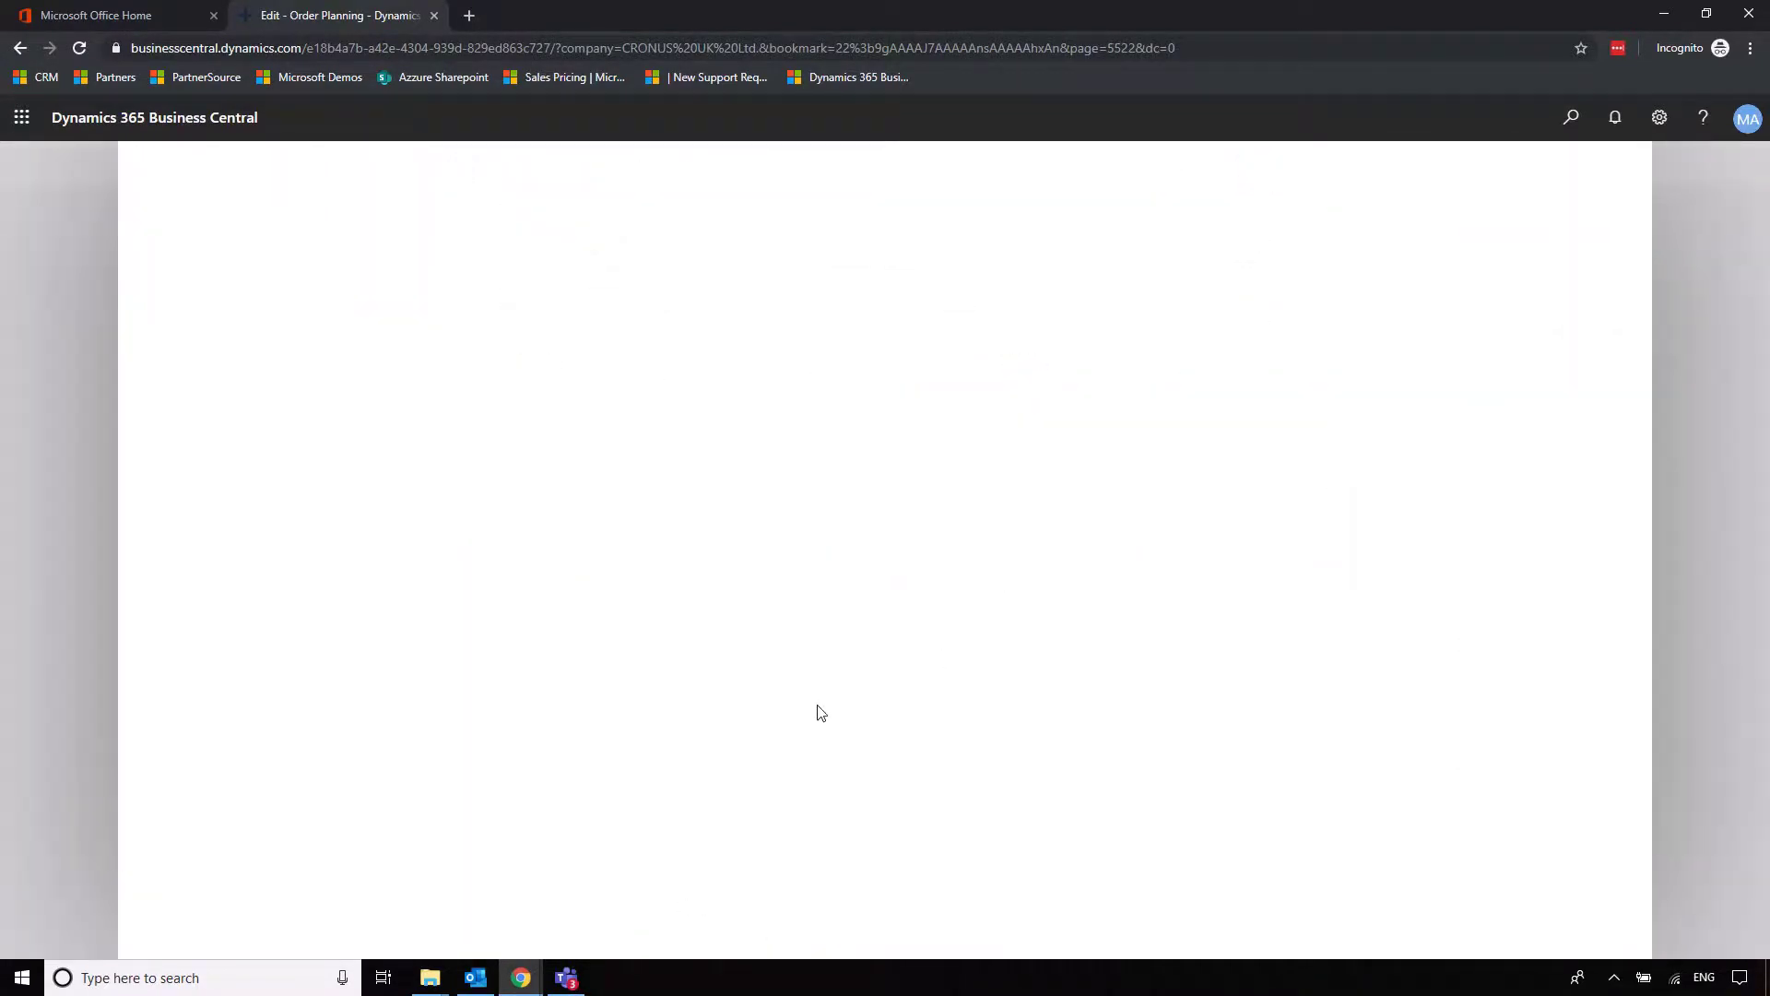
click(273, 308)
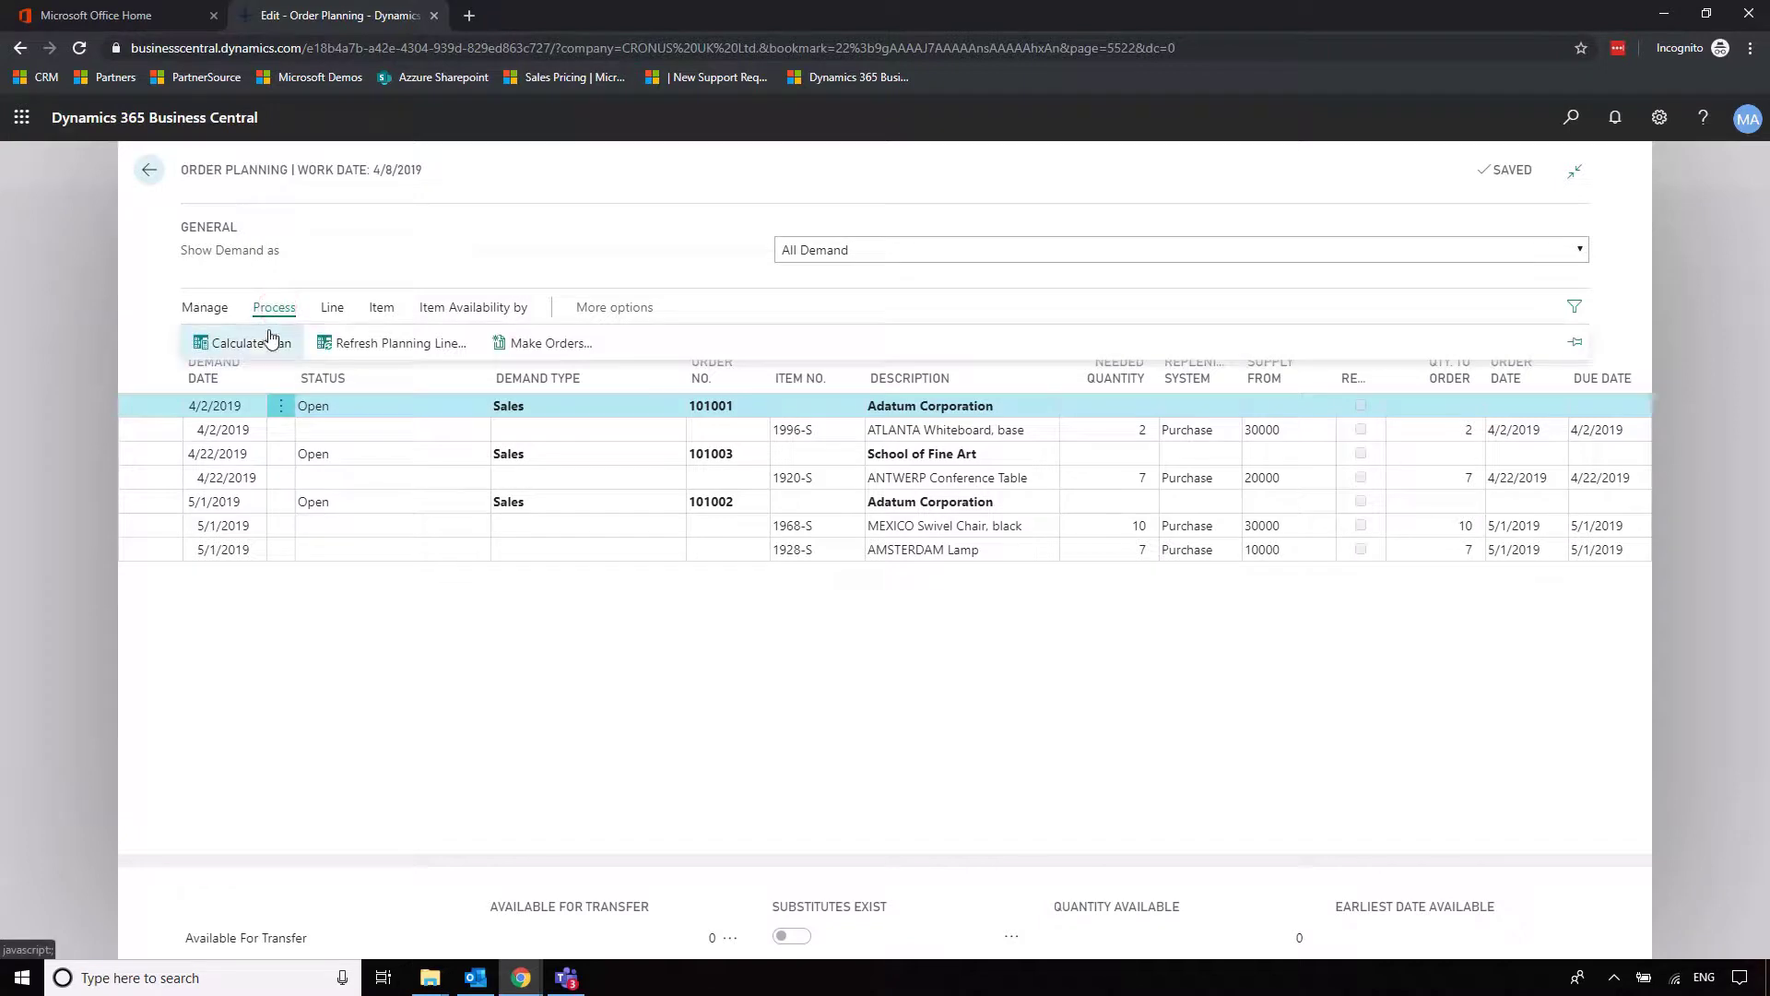
click(261, 336)
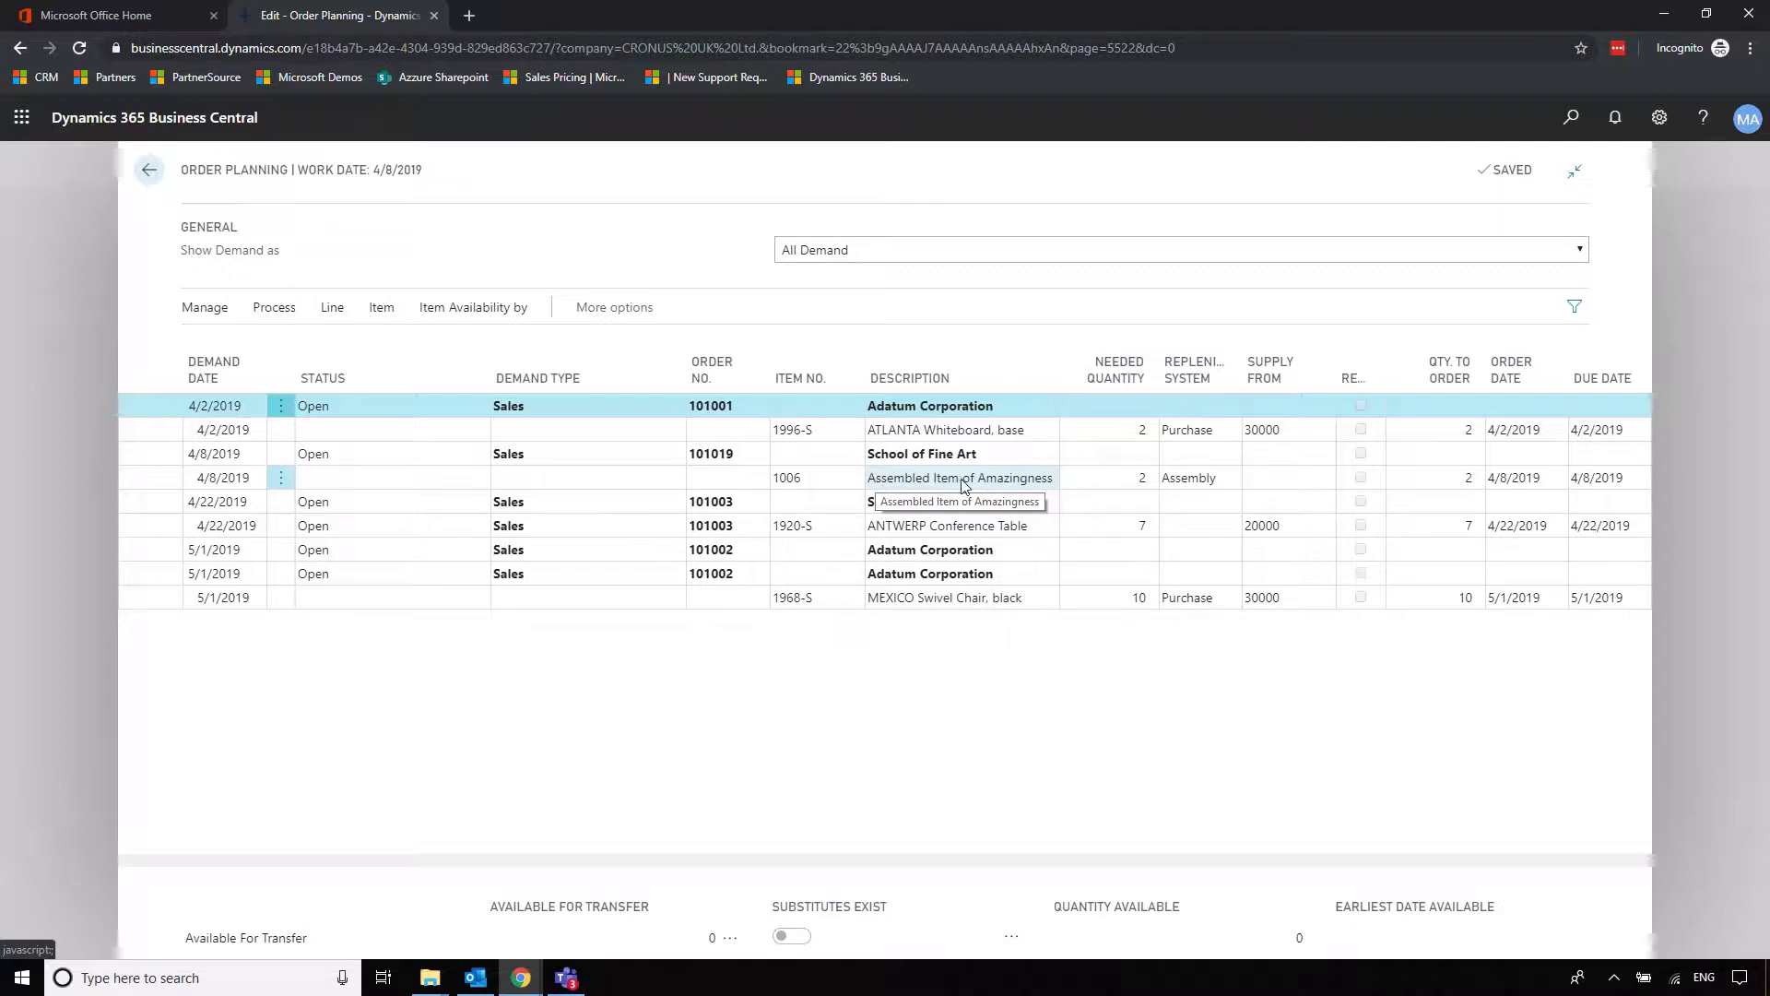
- Make an assembly order from the item 1006 planning line, keeping Assembly replenishment
click(875, 479)
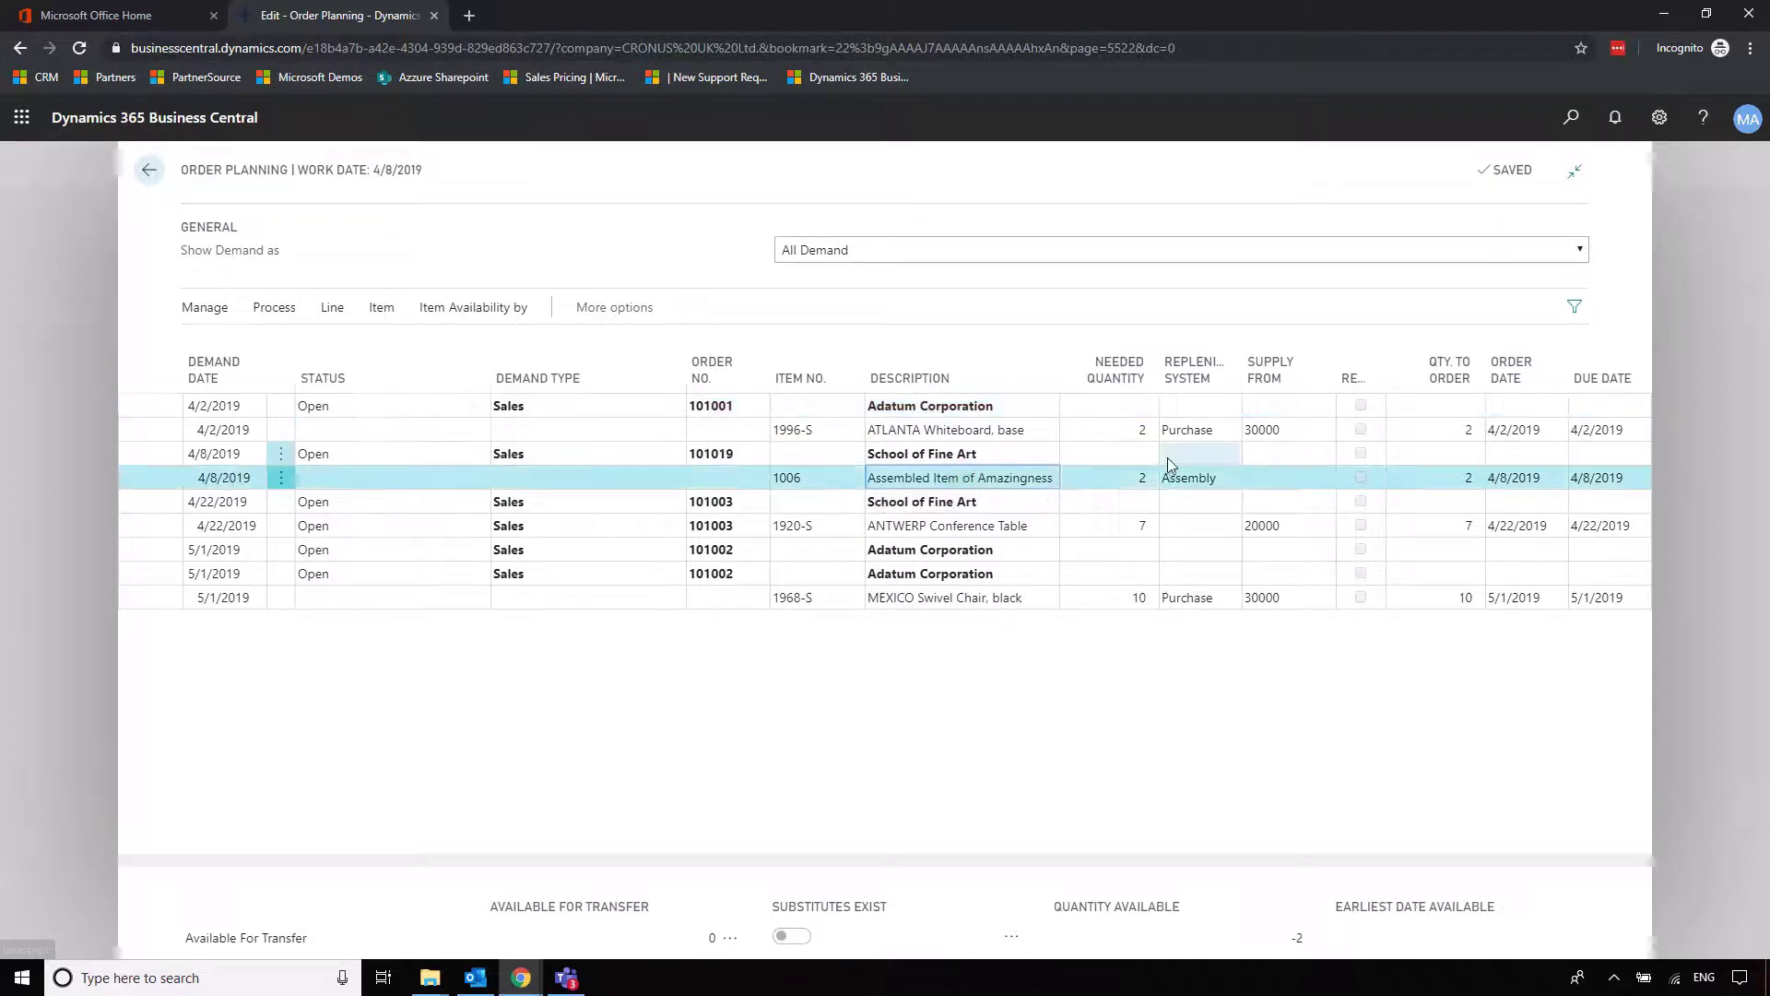
click(1227, 480)
click(1291, 715)
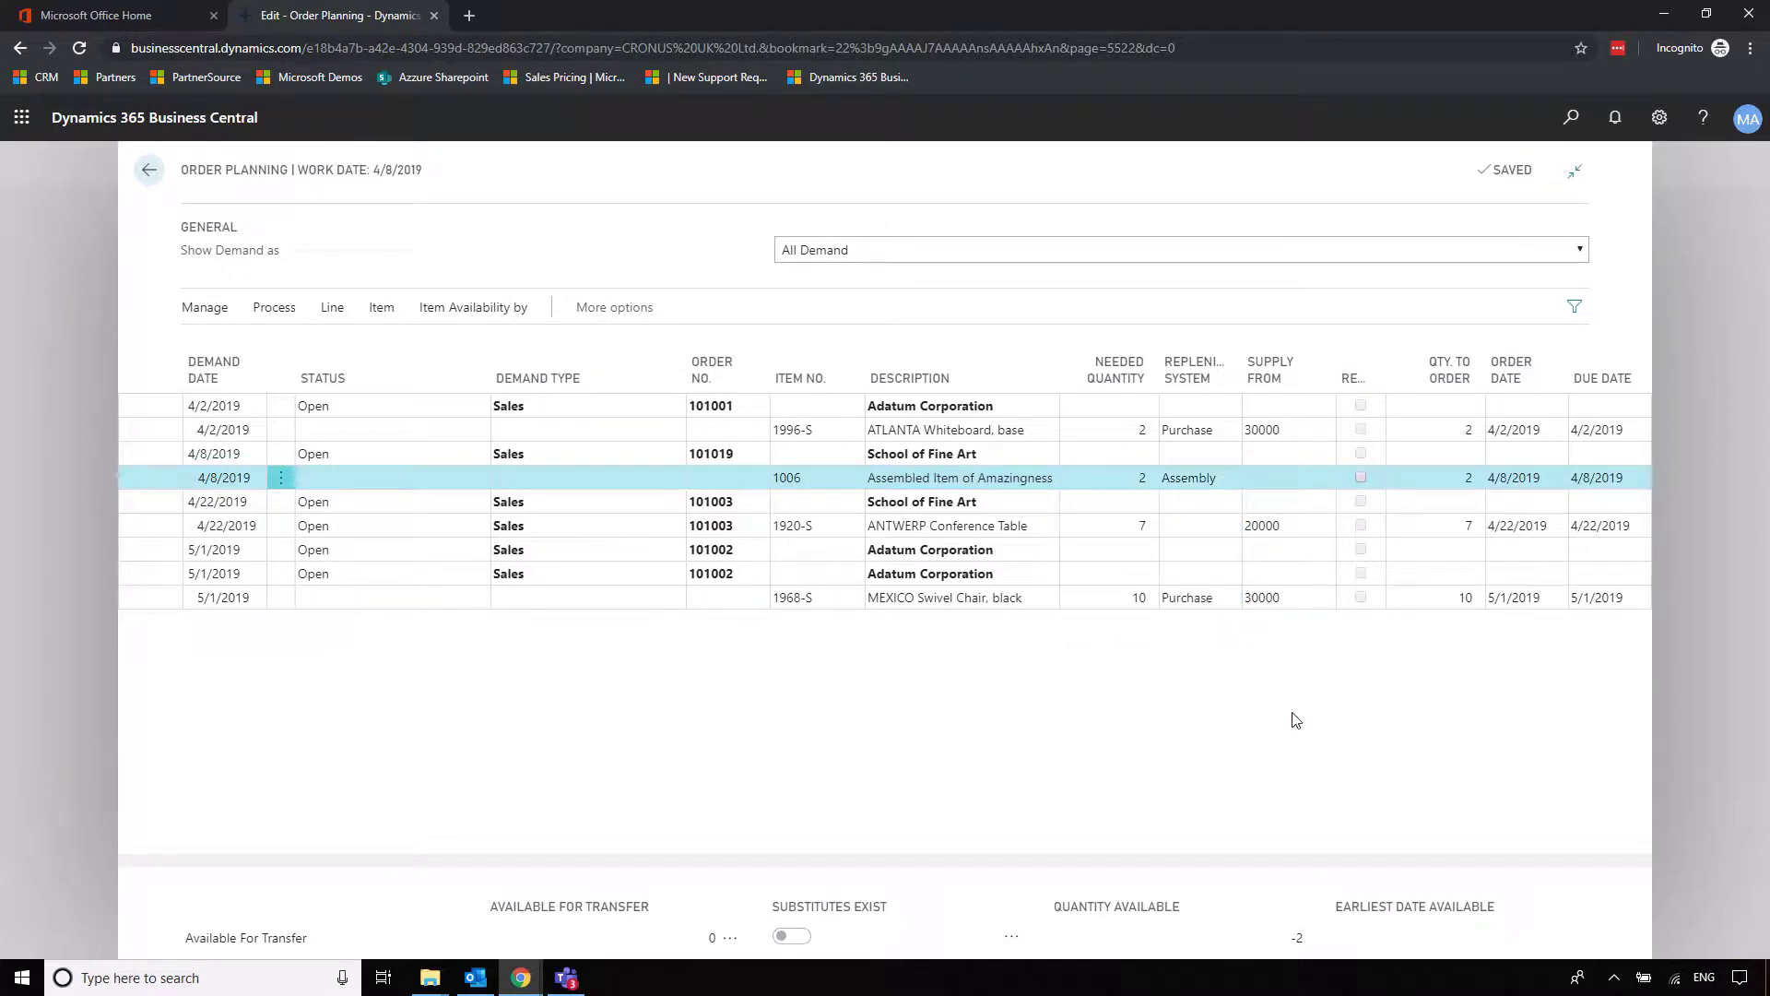
click(273, 307)
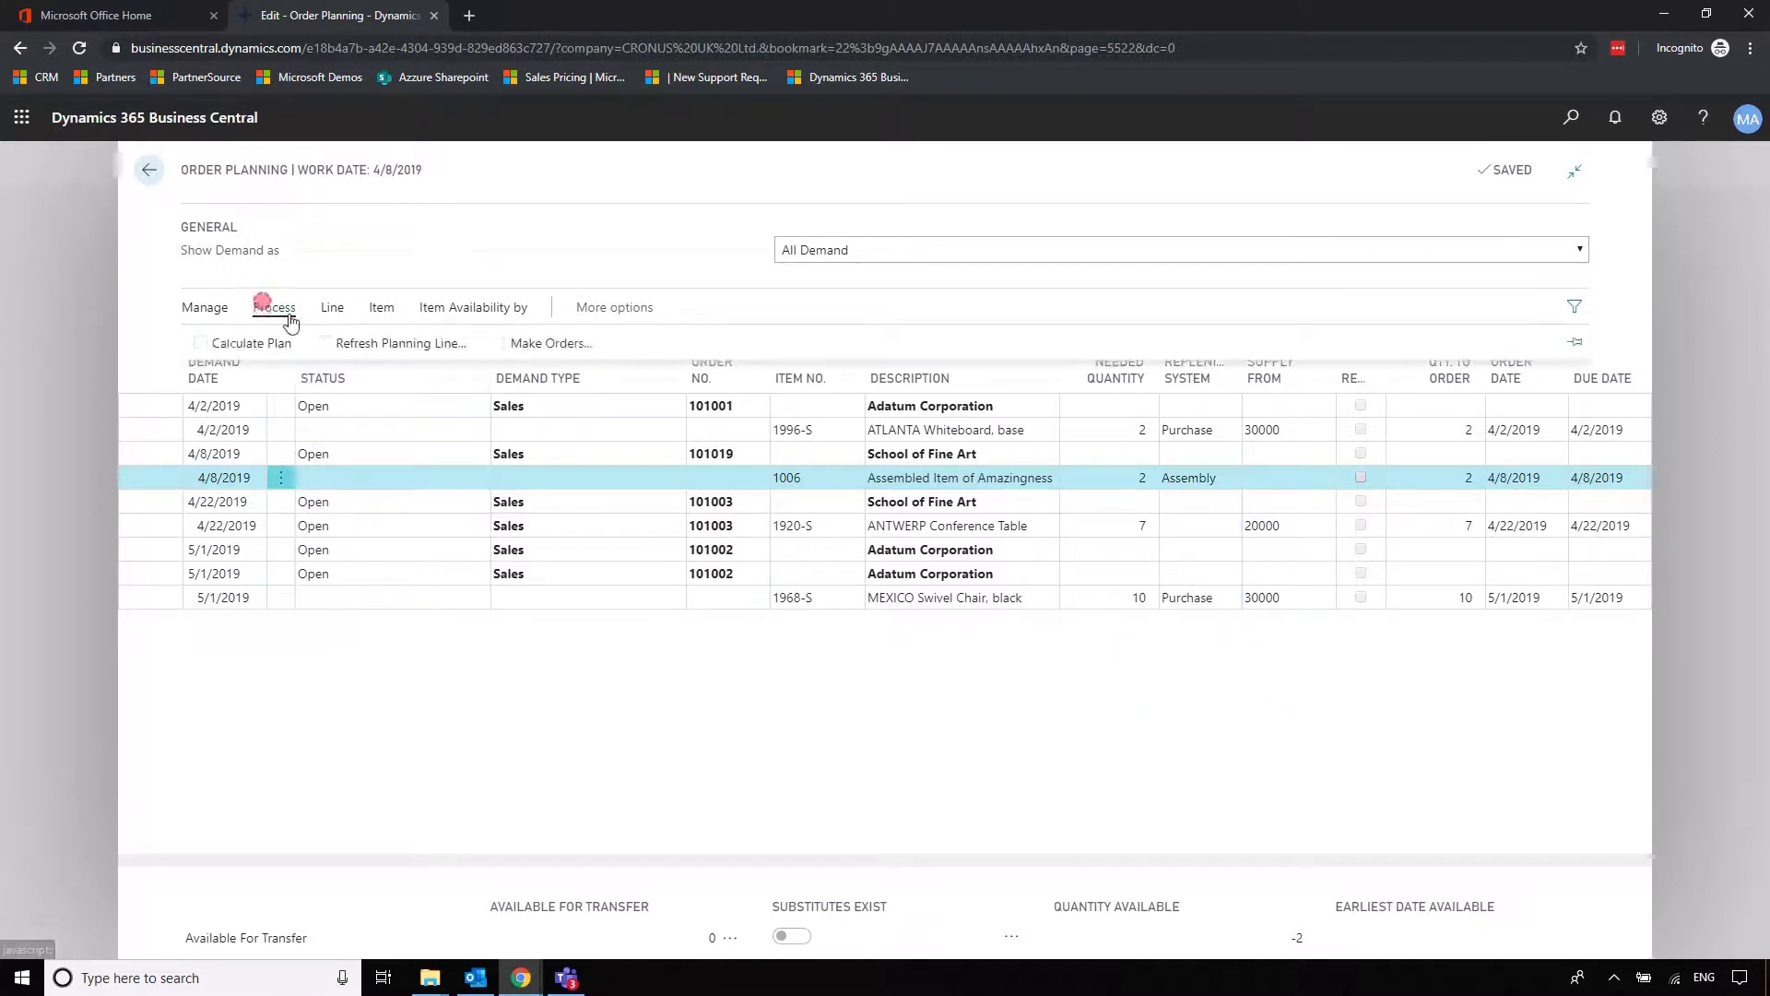
click(550, 343)
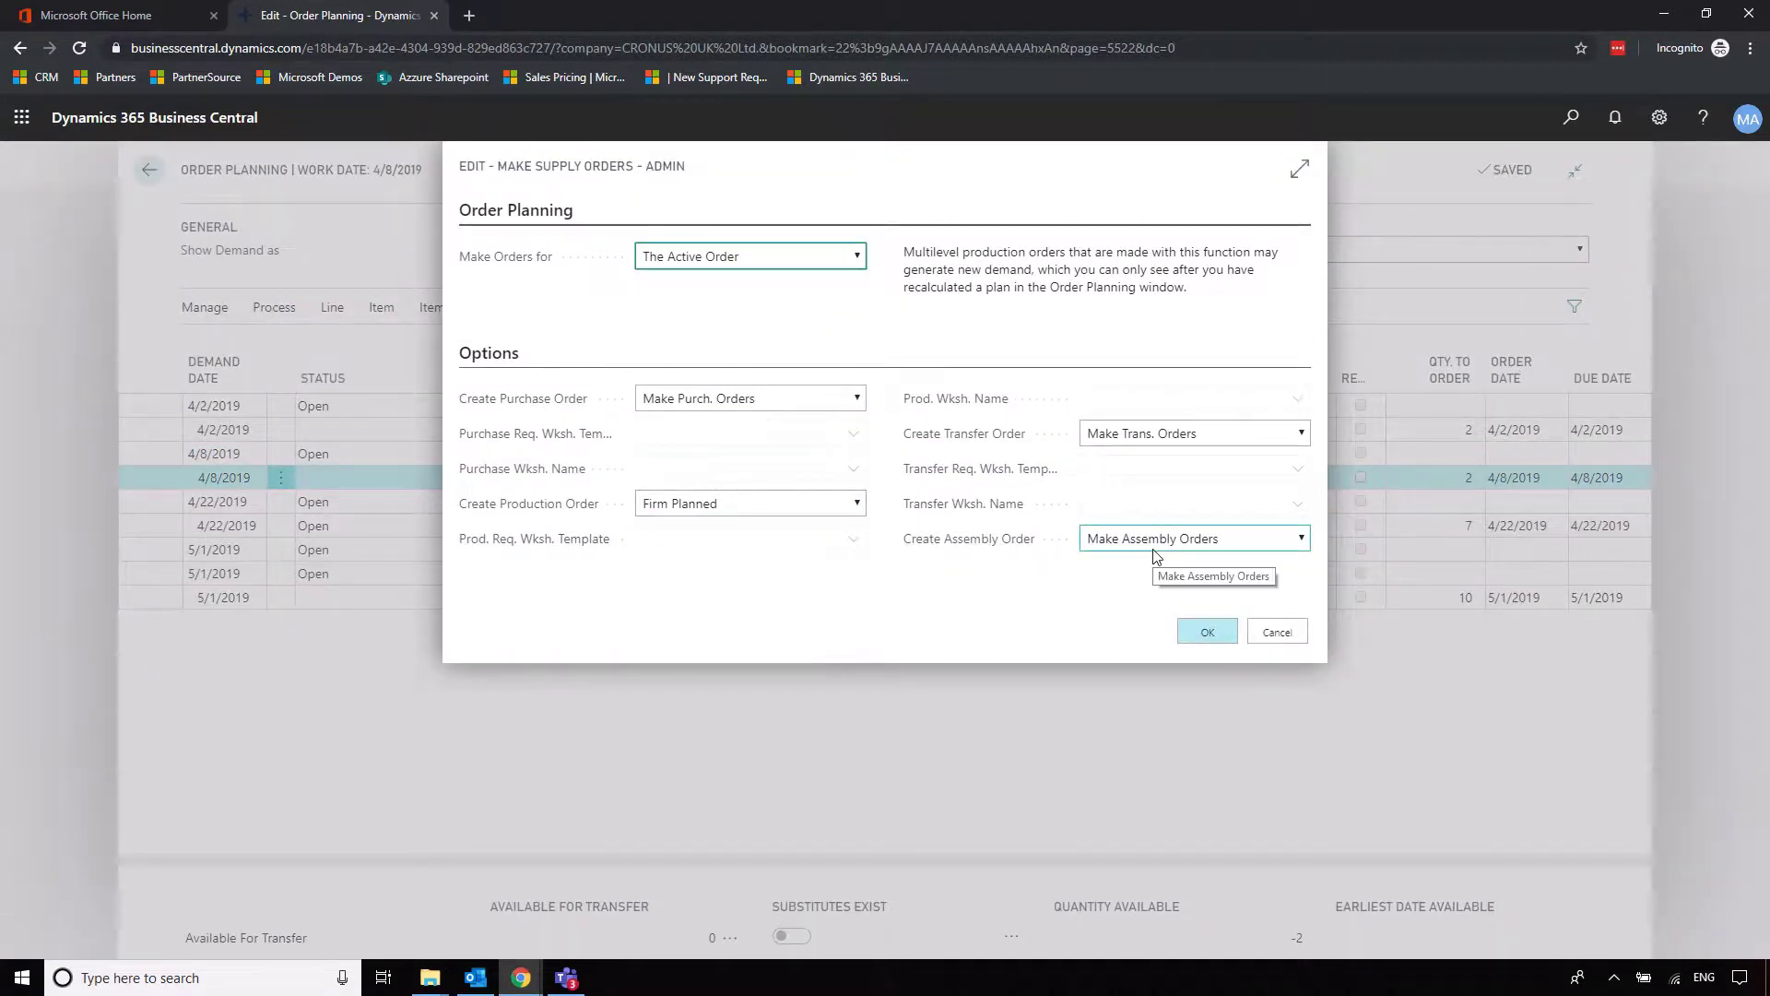
click(1204, 634)
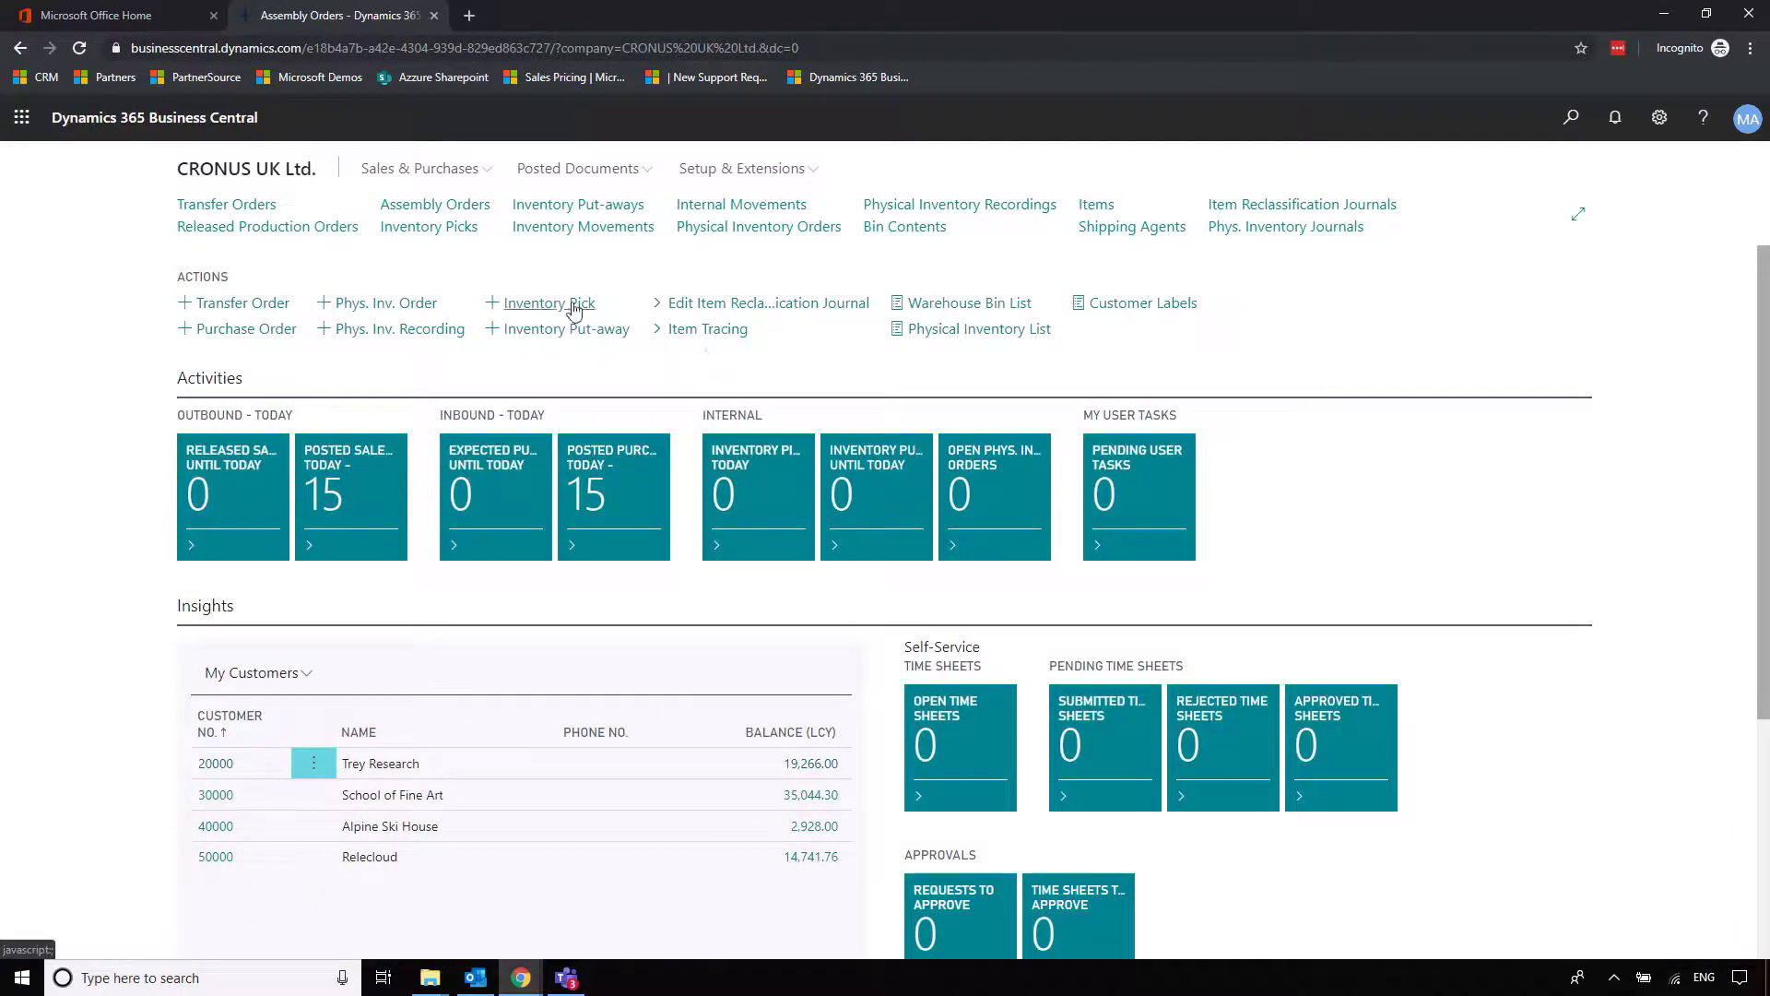
- Check the Assembly Orders list, then recalculate the Order Planning plan to include AS009 demand
click(437, 205)
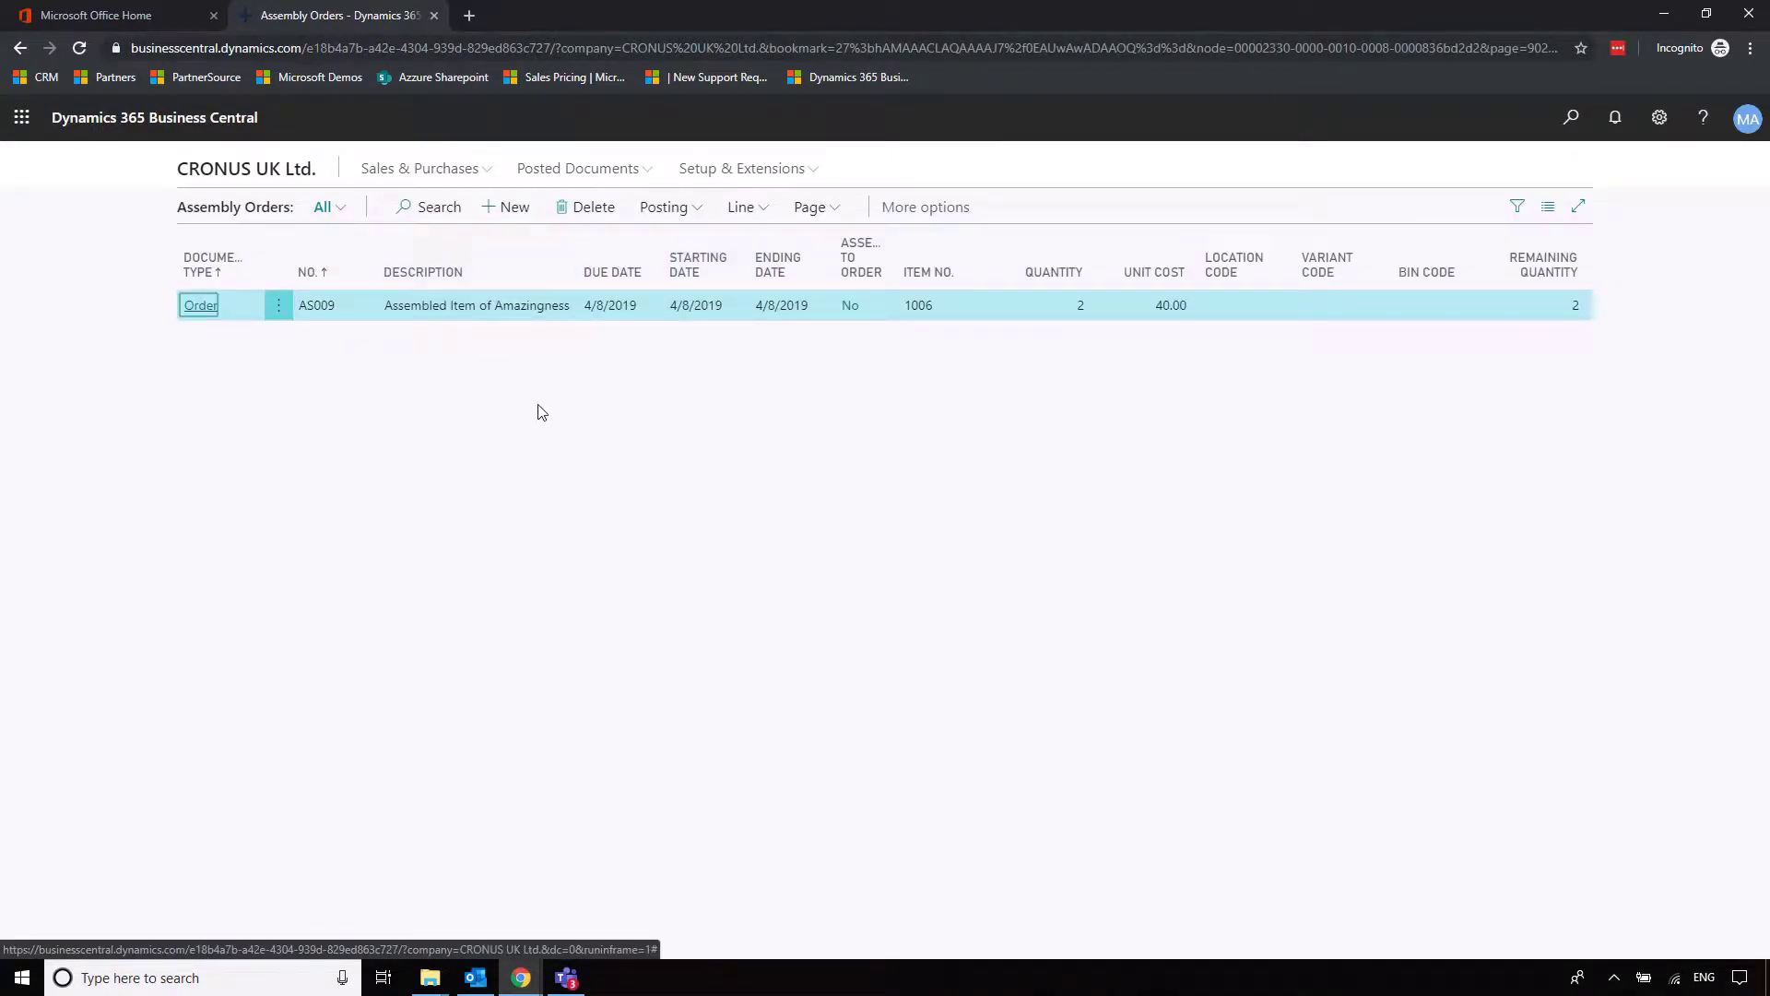
key(Escape)
click(1570, 118)
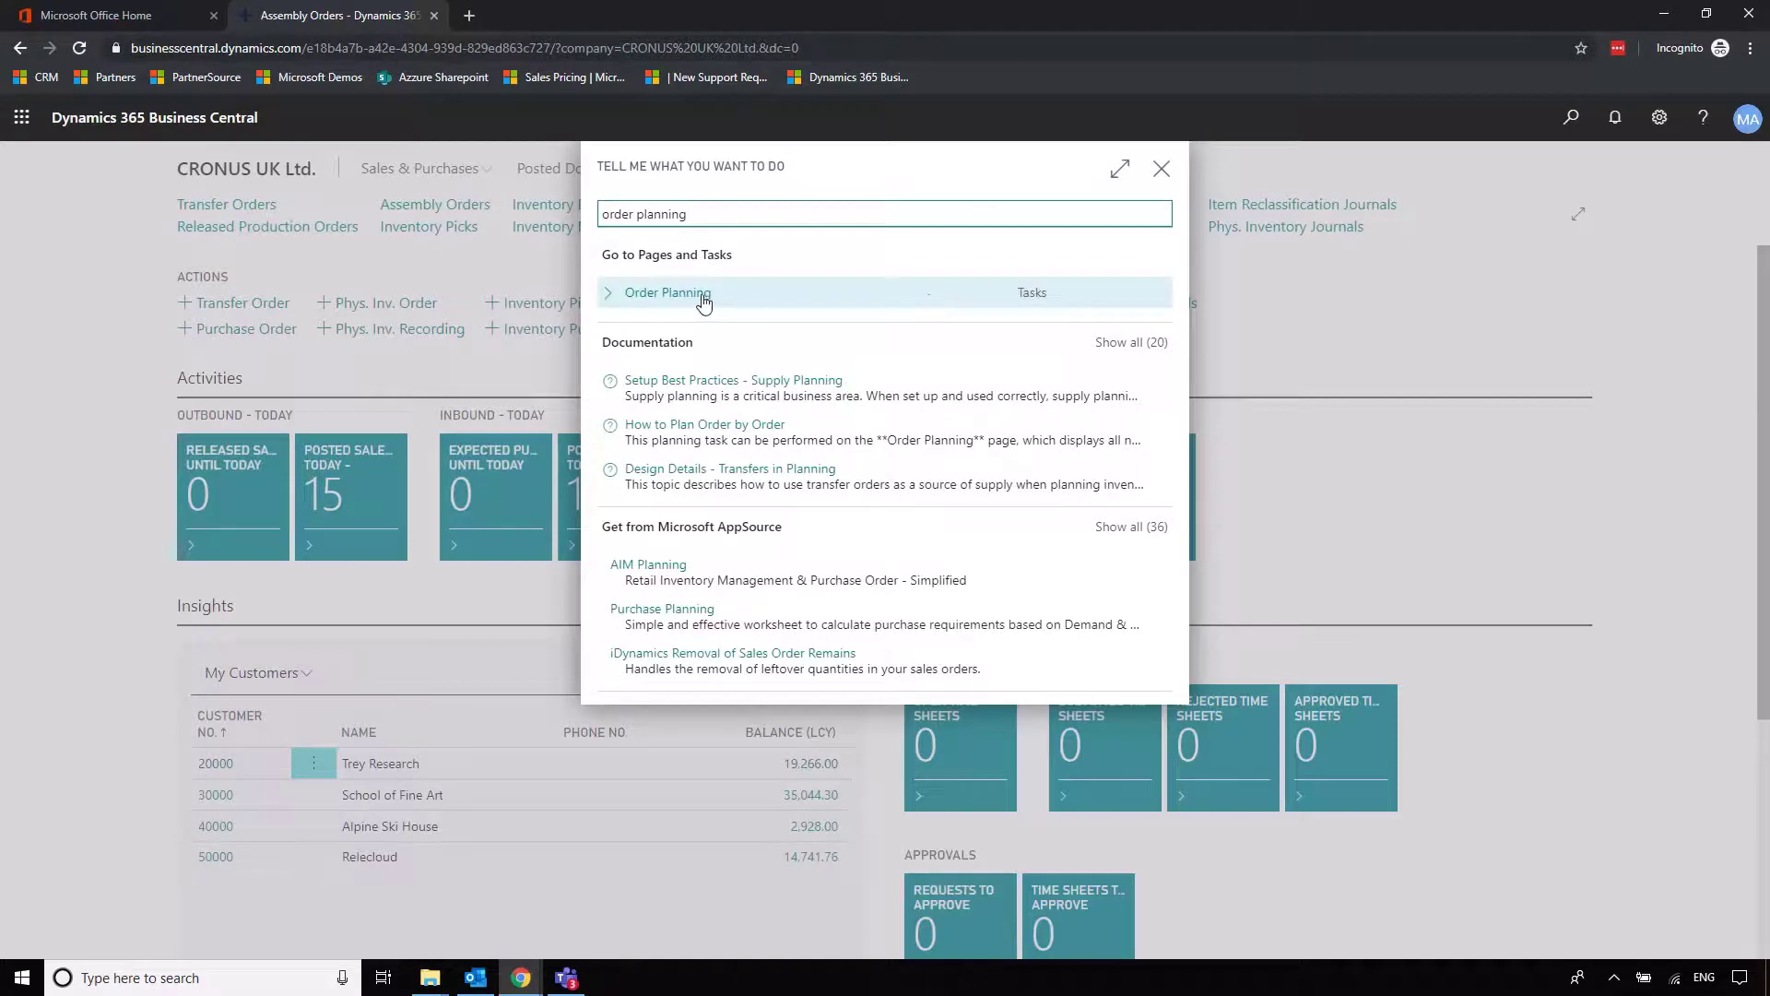
click(690, 297)
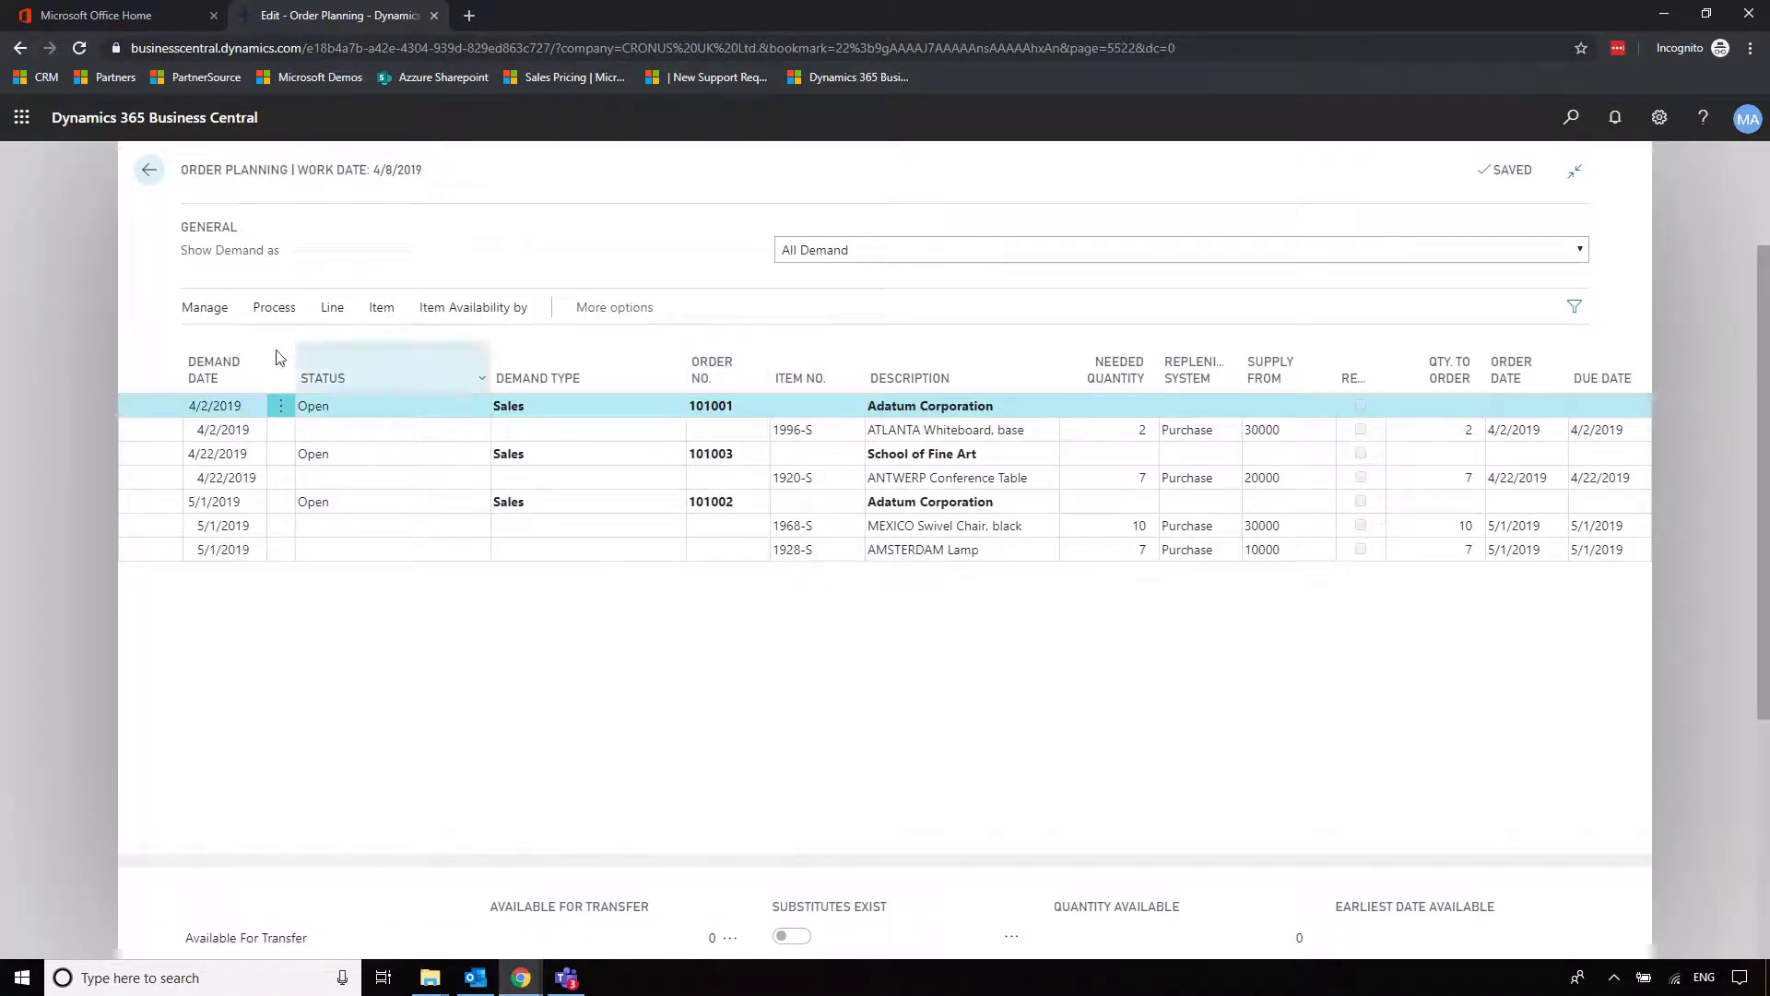
click(287, 316)
click(242, 340)
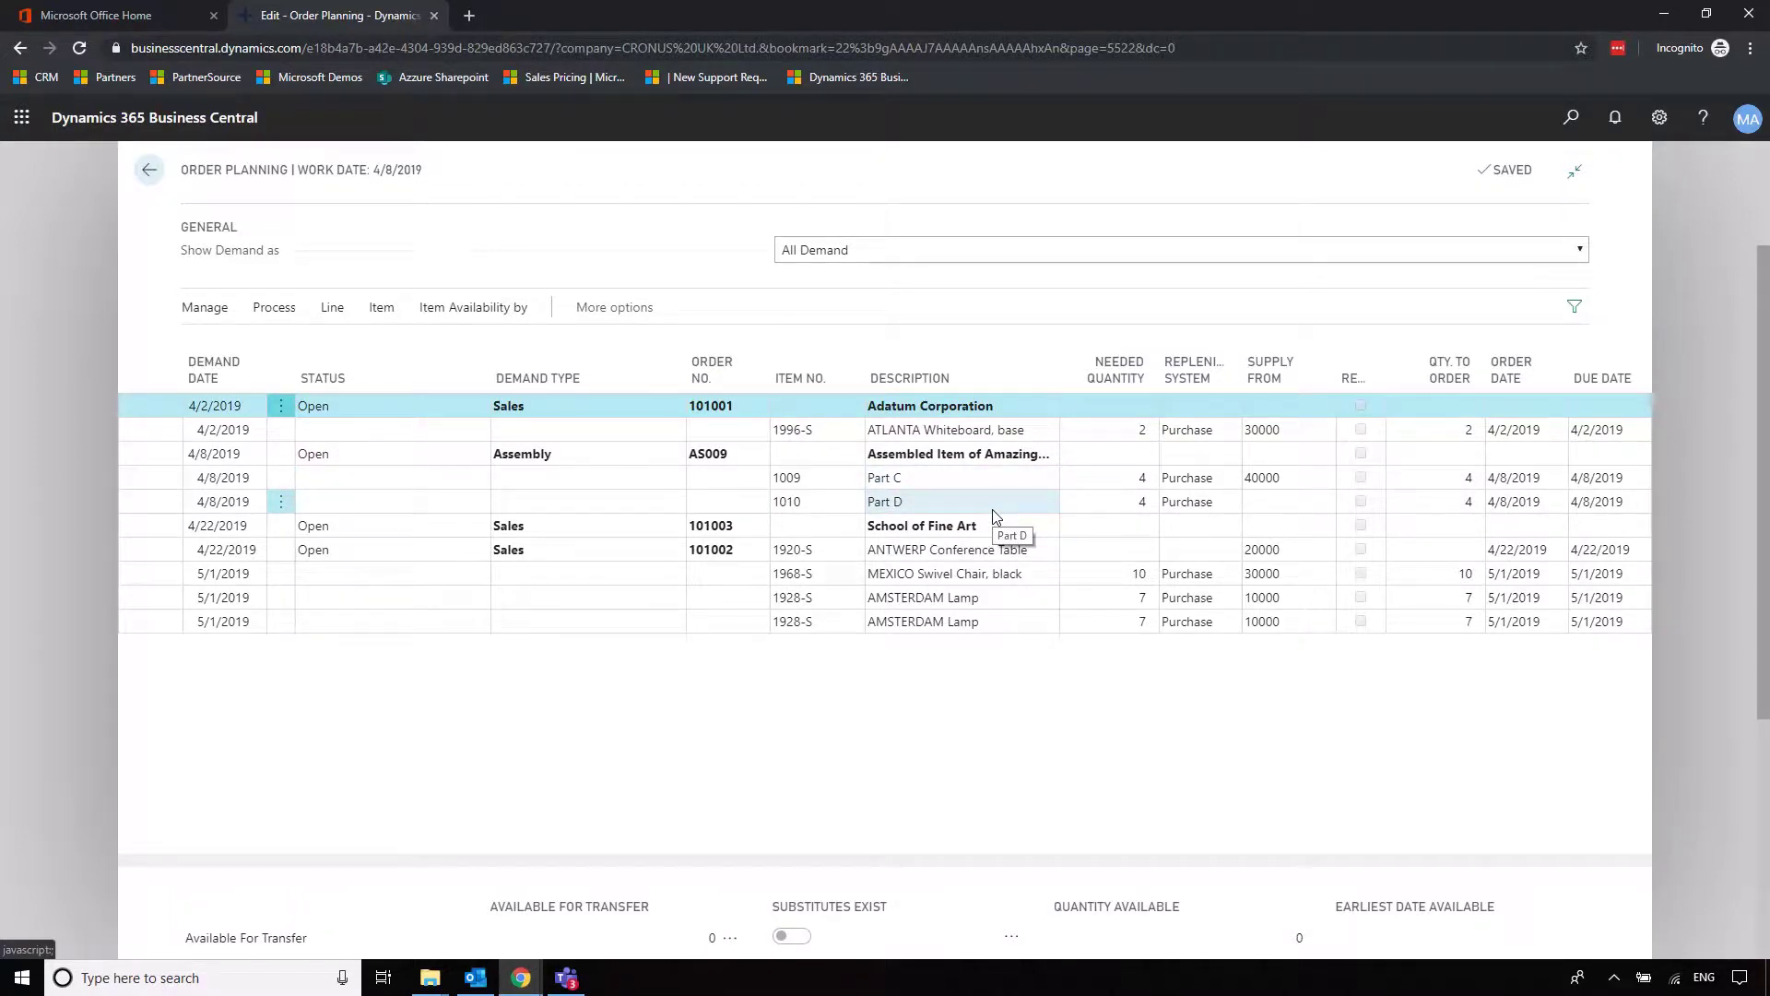
- Set Part D's Supply From to vendor 40000
click(1261, 500)
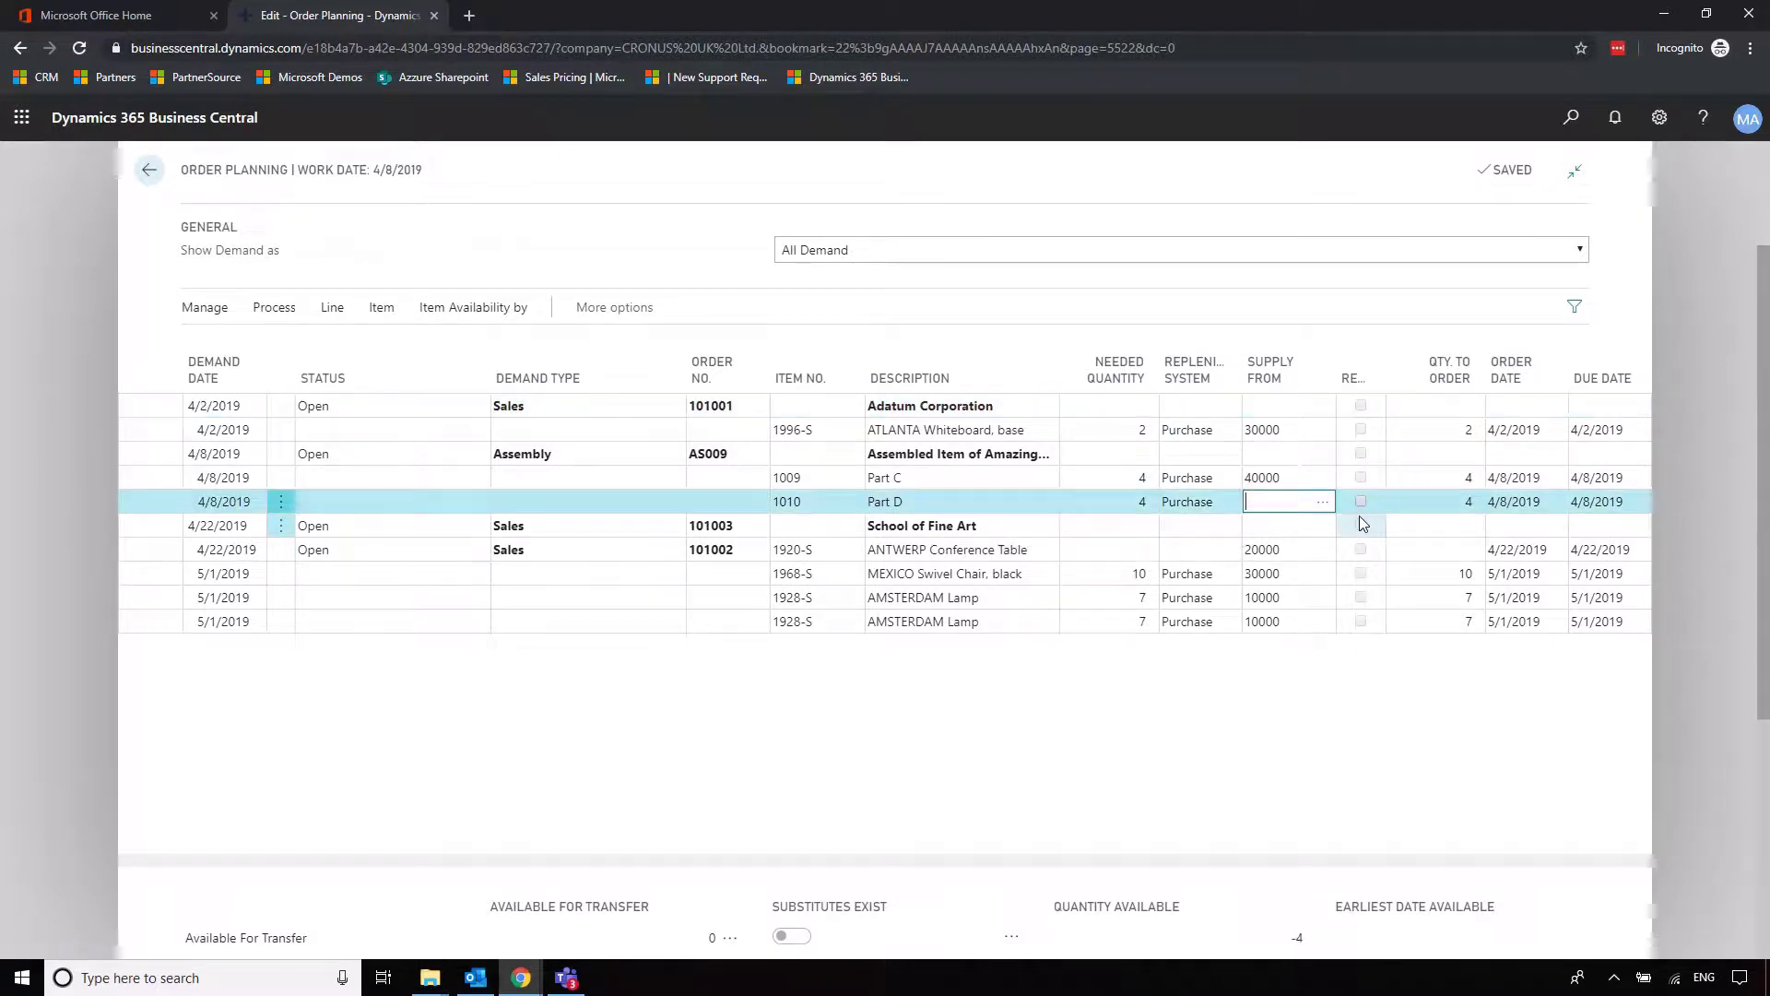
text(40000)
click(1316, 733)
- Make purchase orders for the AS009 demand and close Order Planning
click(1099, 452)
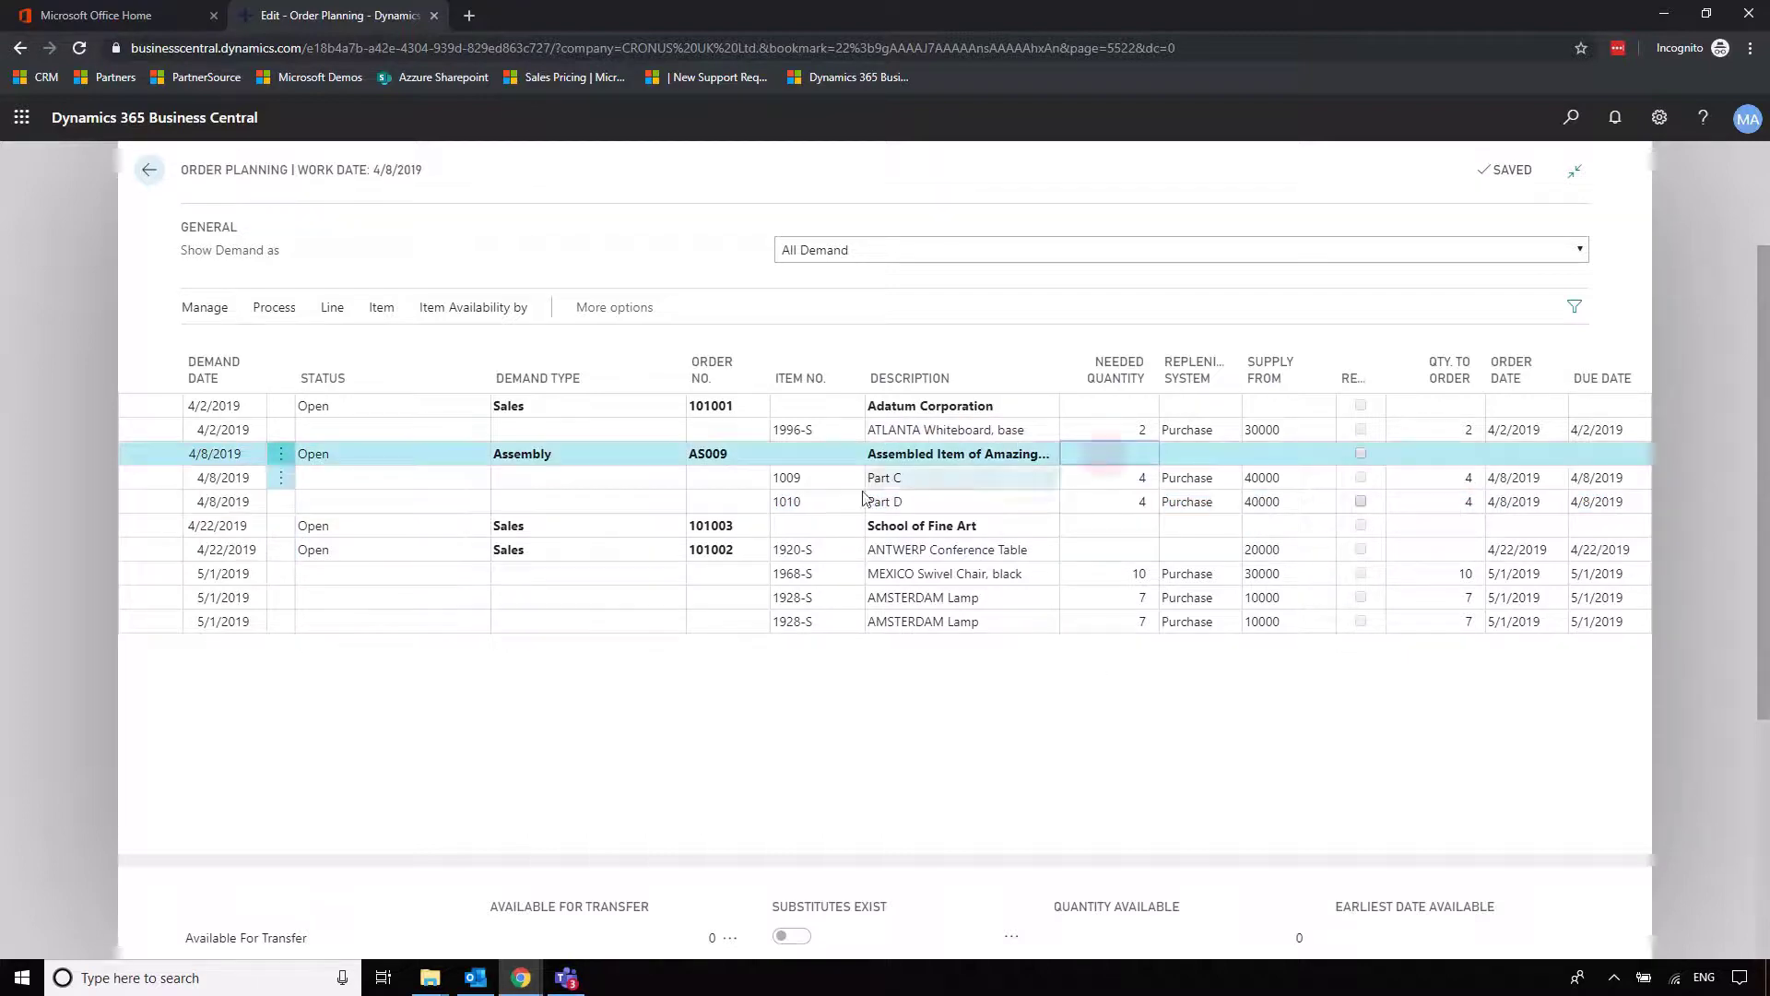
click(277, 307)
click(531, 335)
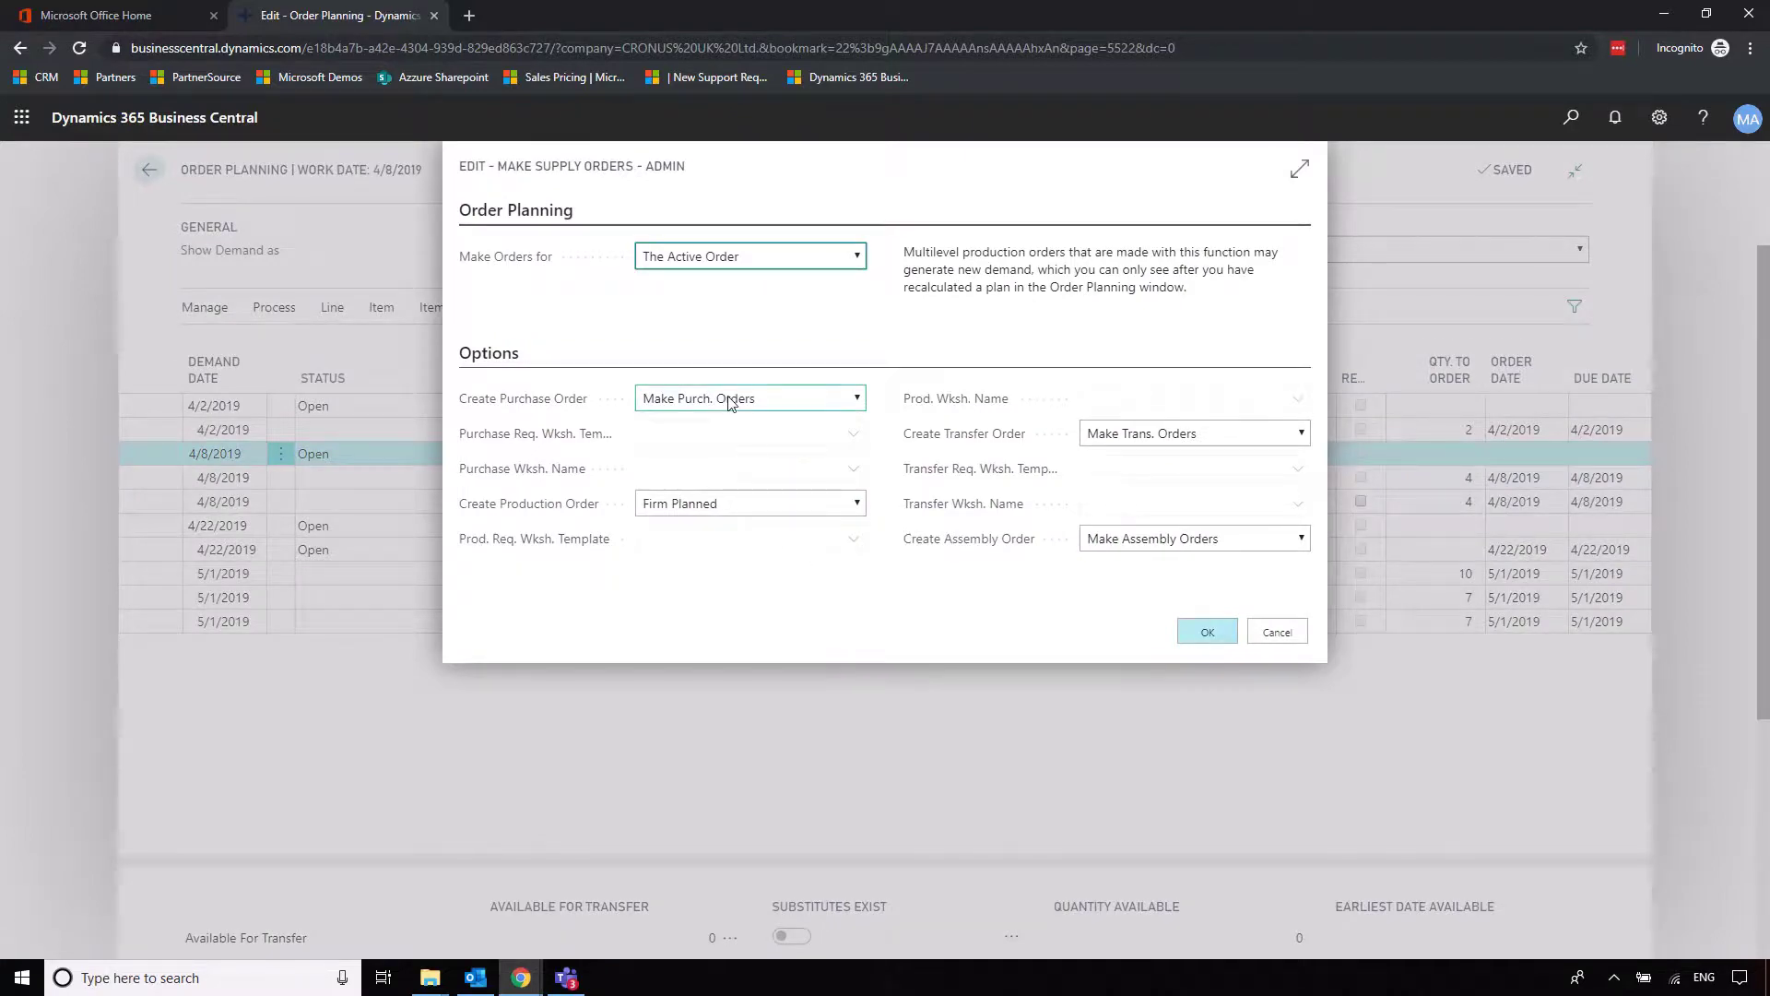
click(731, 405)
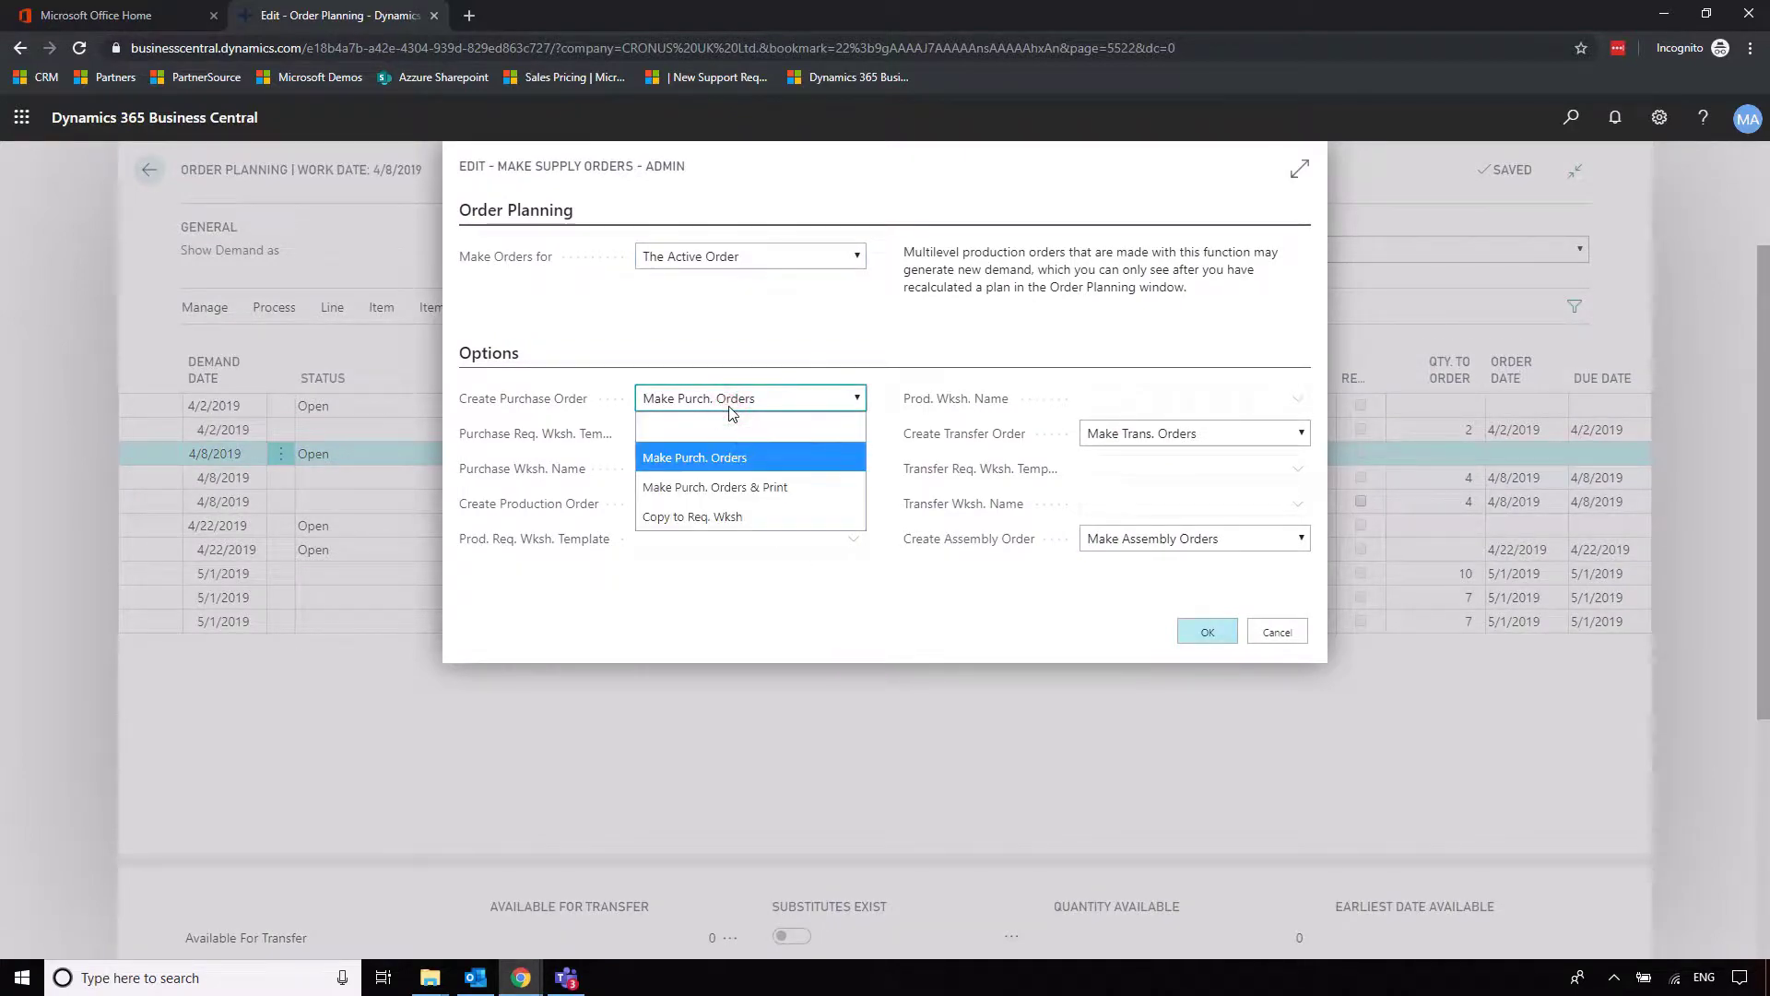
click(731, 458)
click(1207, 631)
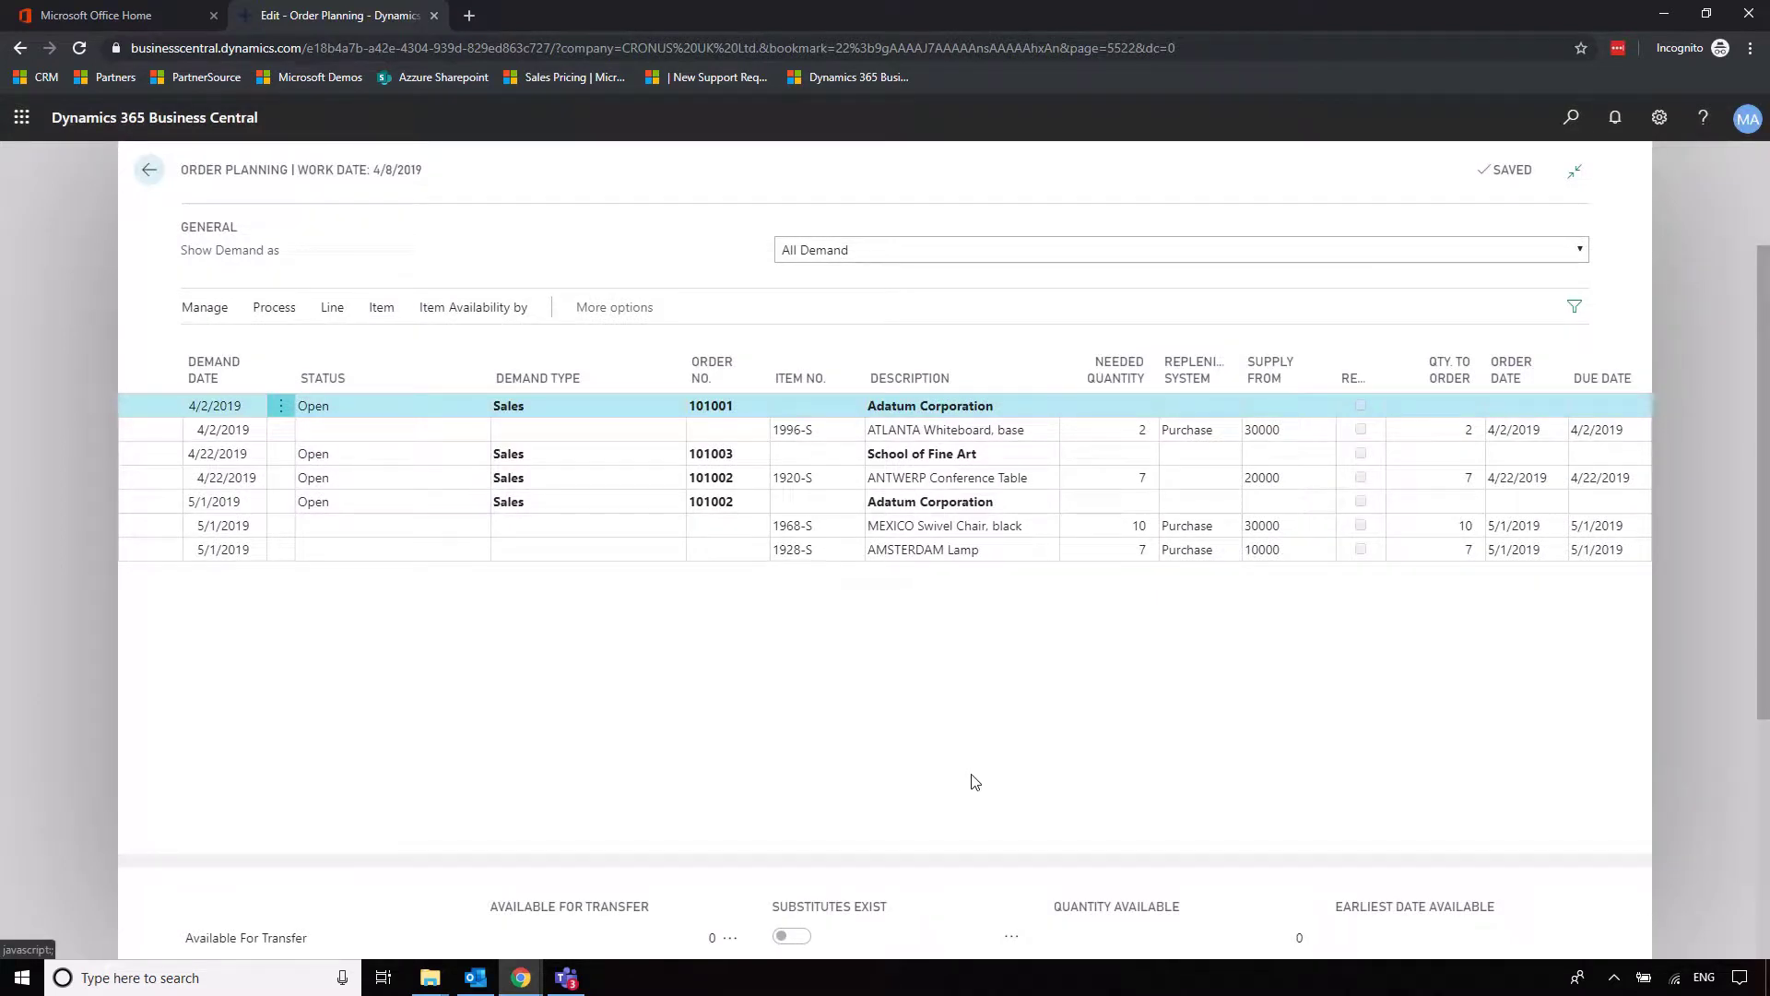
key(Escape)
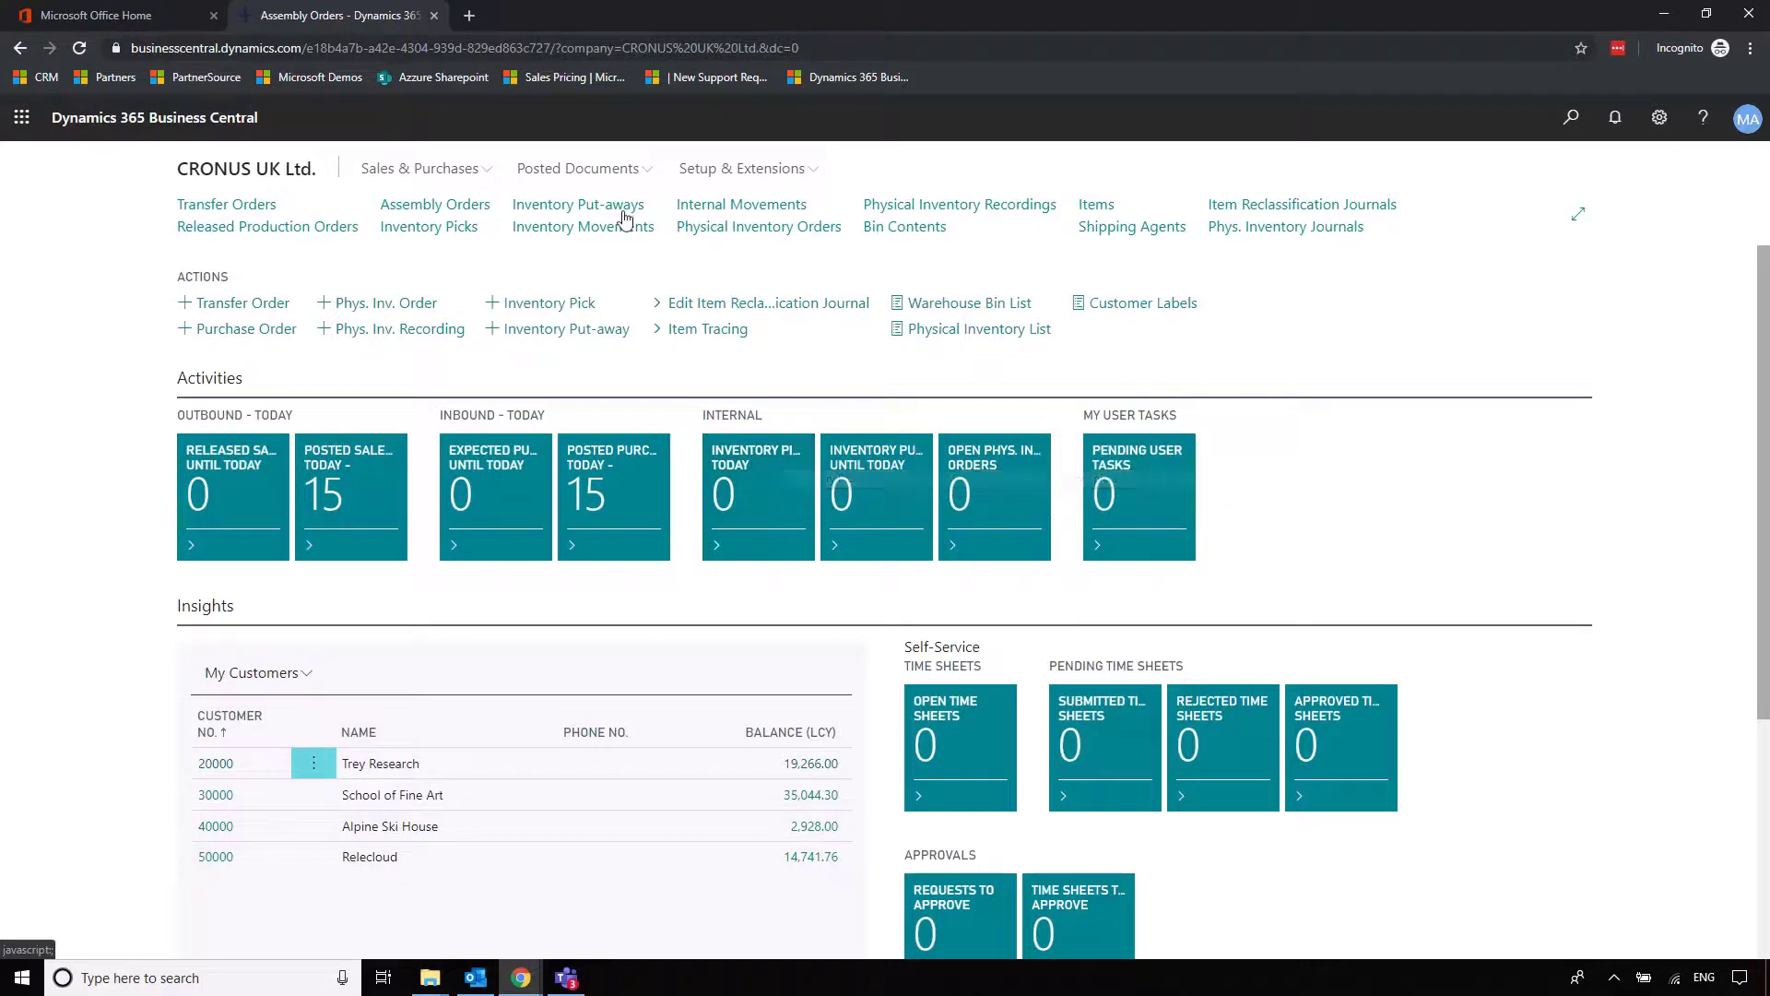
- Open Wide World Importers' purchase order 106025 from the Sales & Purchases links
click(466, 172)
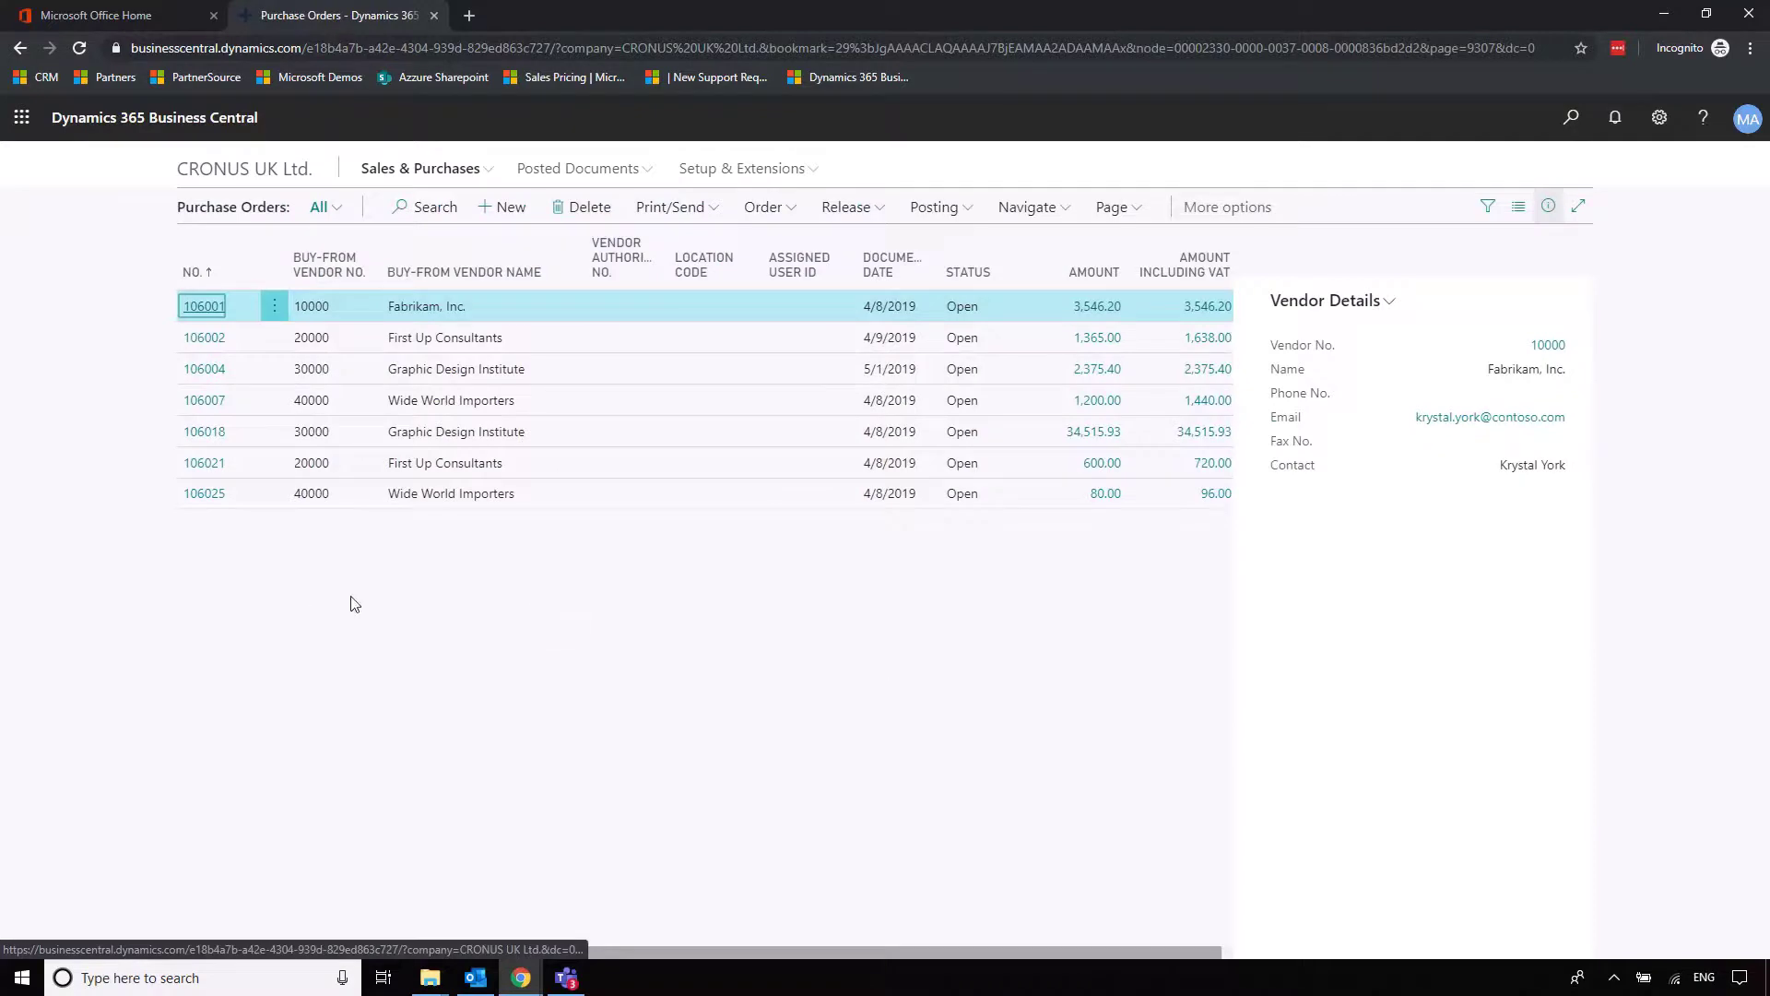
click(206, 502)
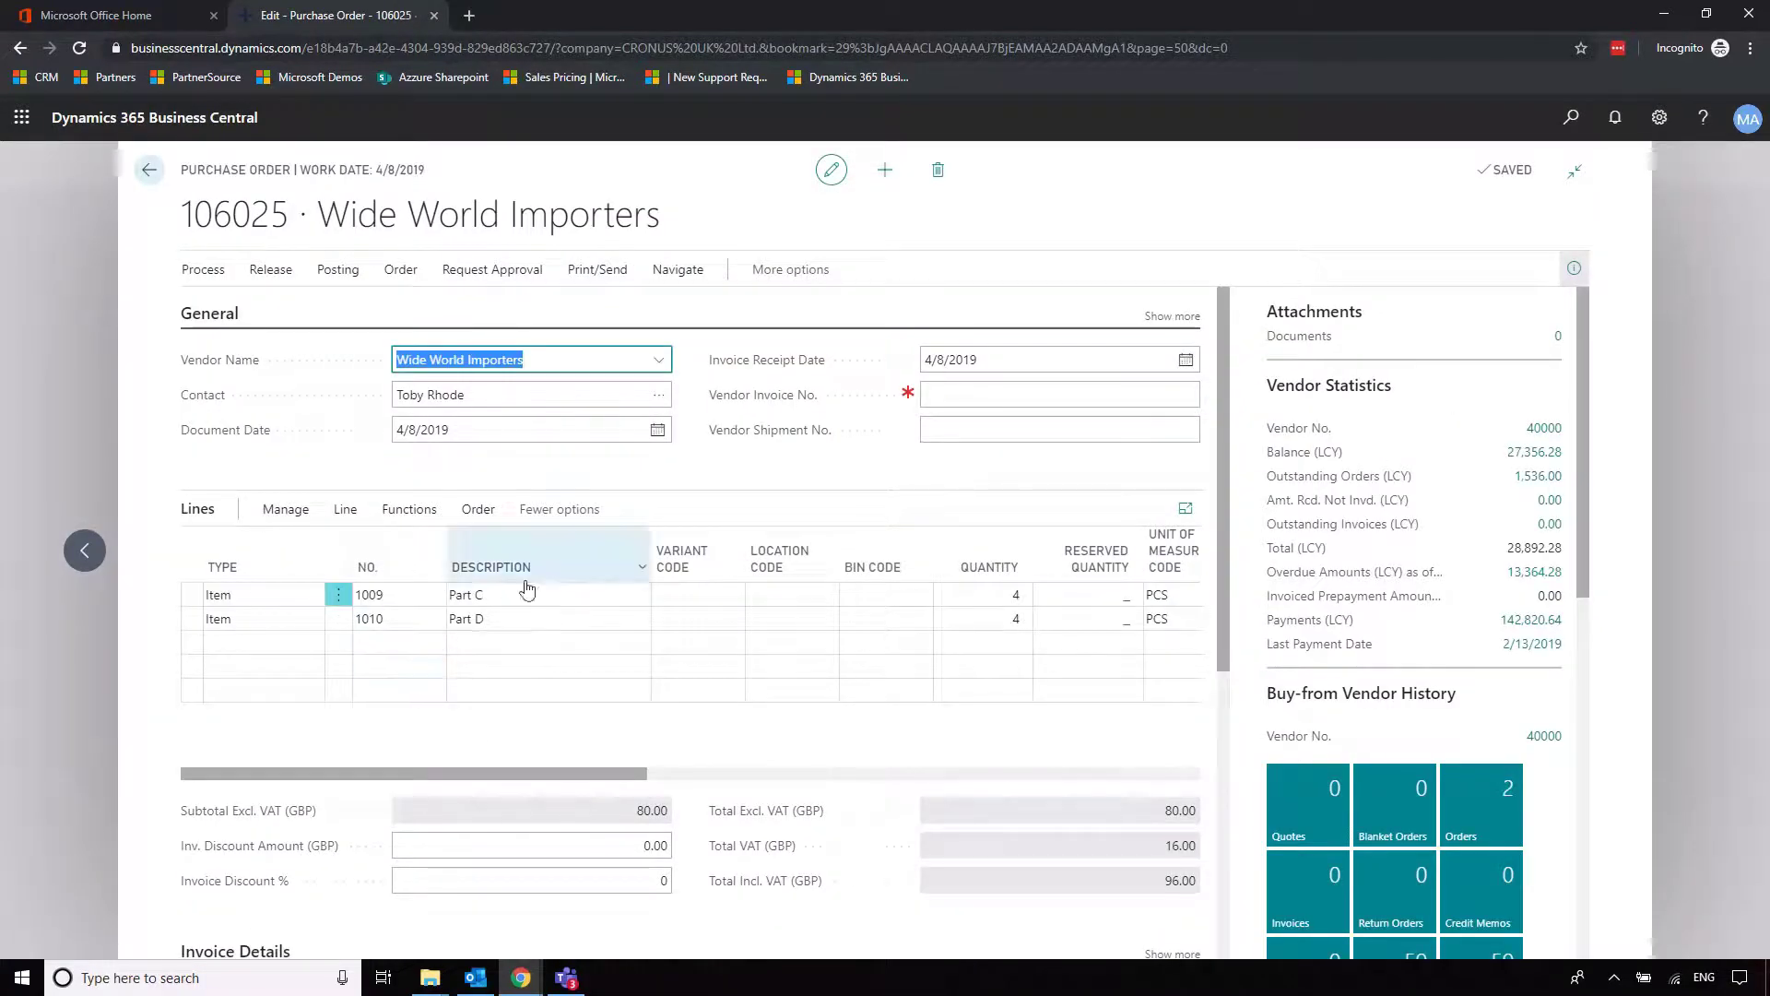
click(345, 510)
- Enter serial numbers 20, 21, 22 and 23 in Part C's item tracking lines
click(413, 546)
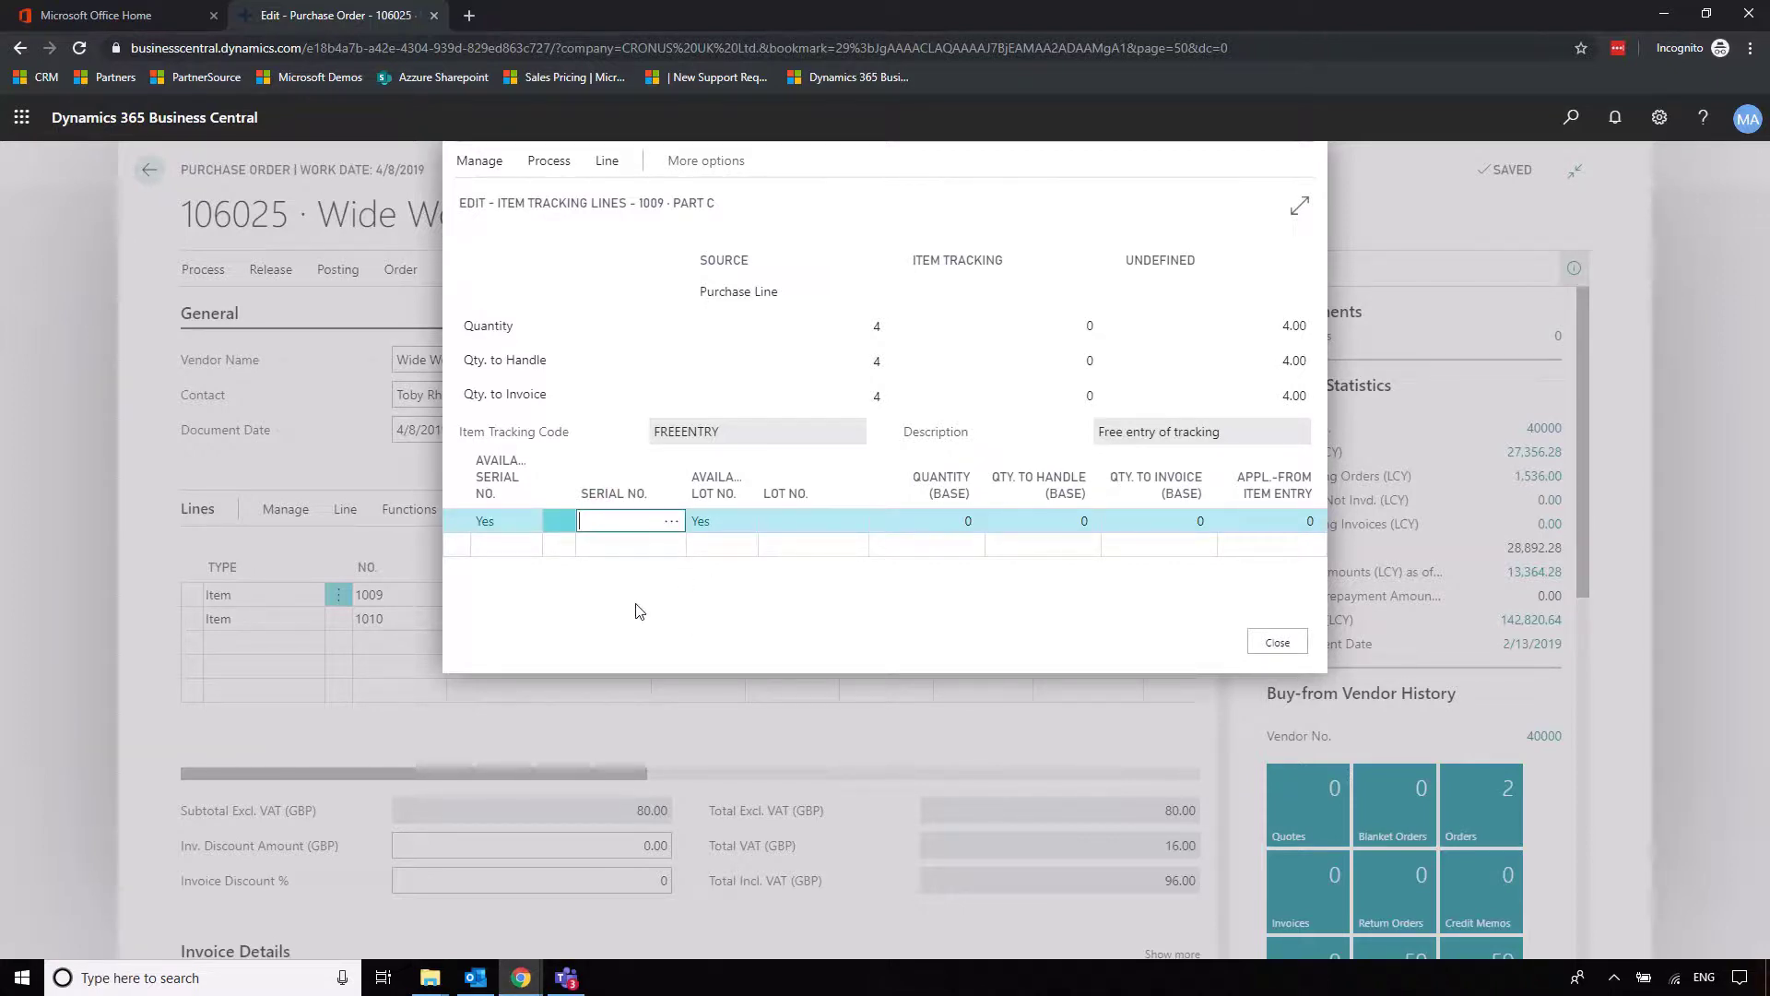
click(605, 547)
text(21)
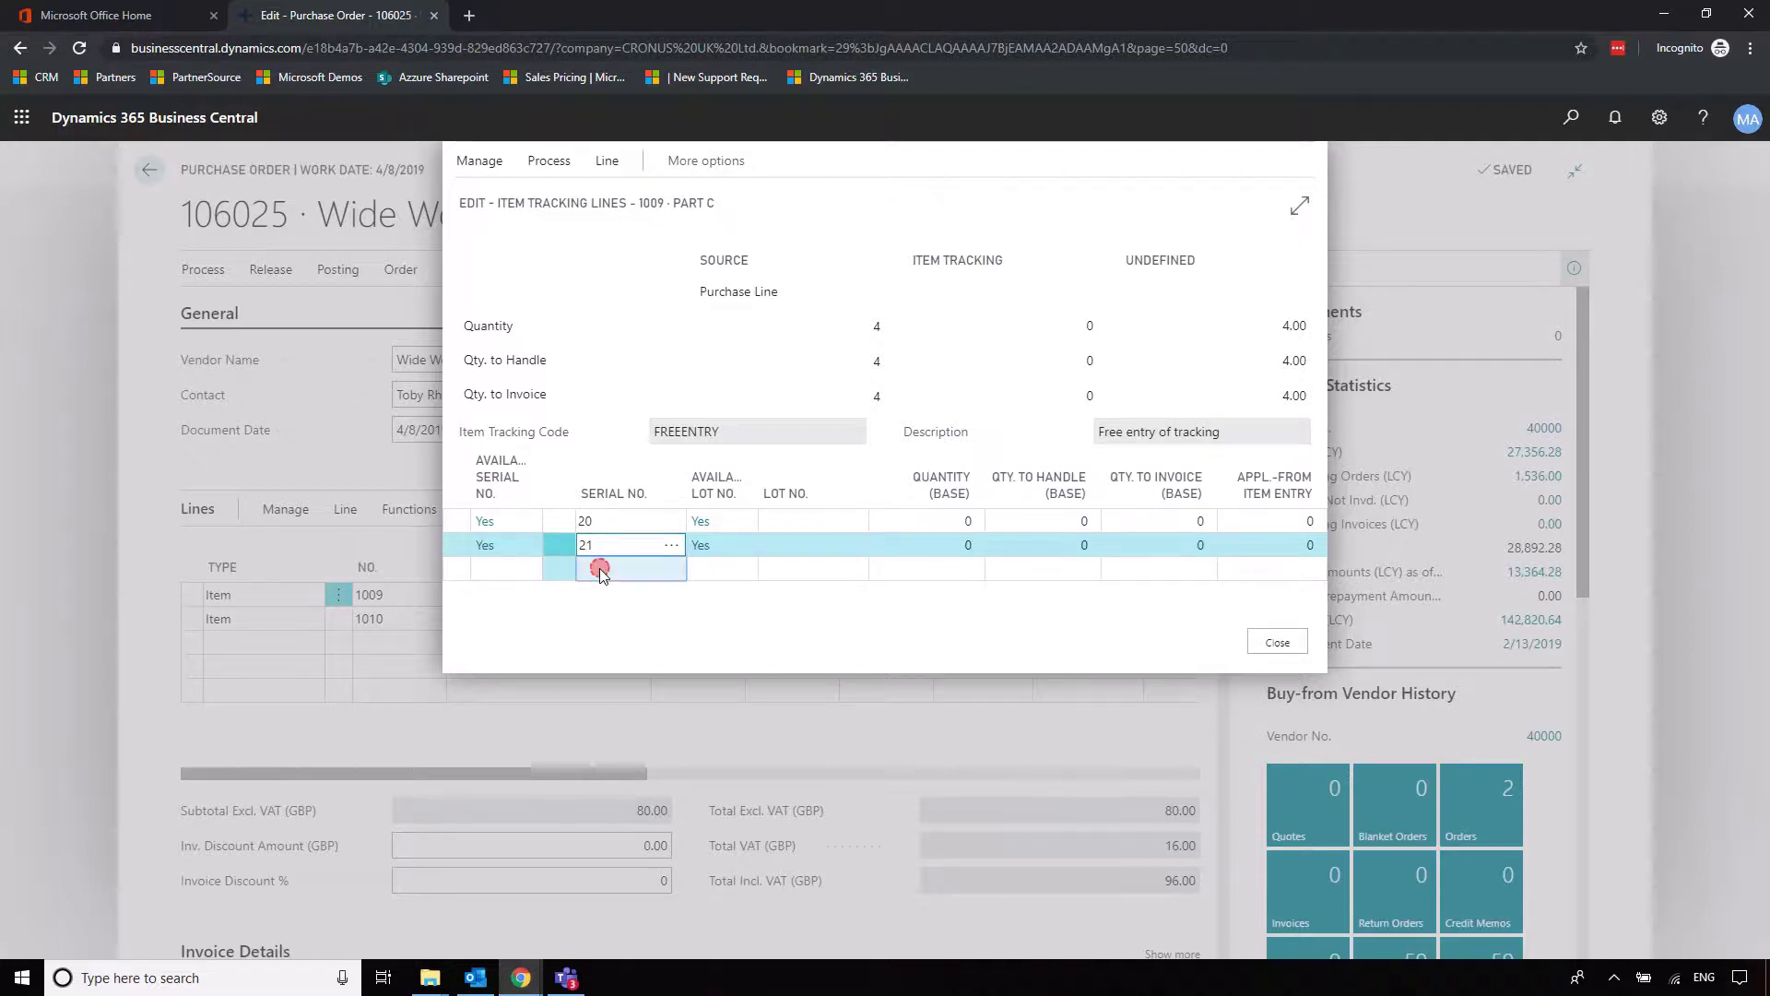
click(599, 568)
text(22)
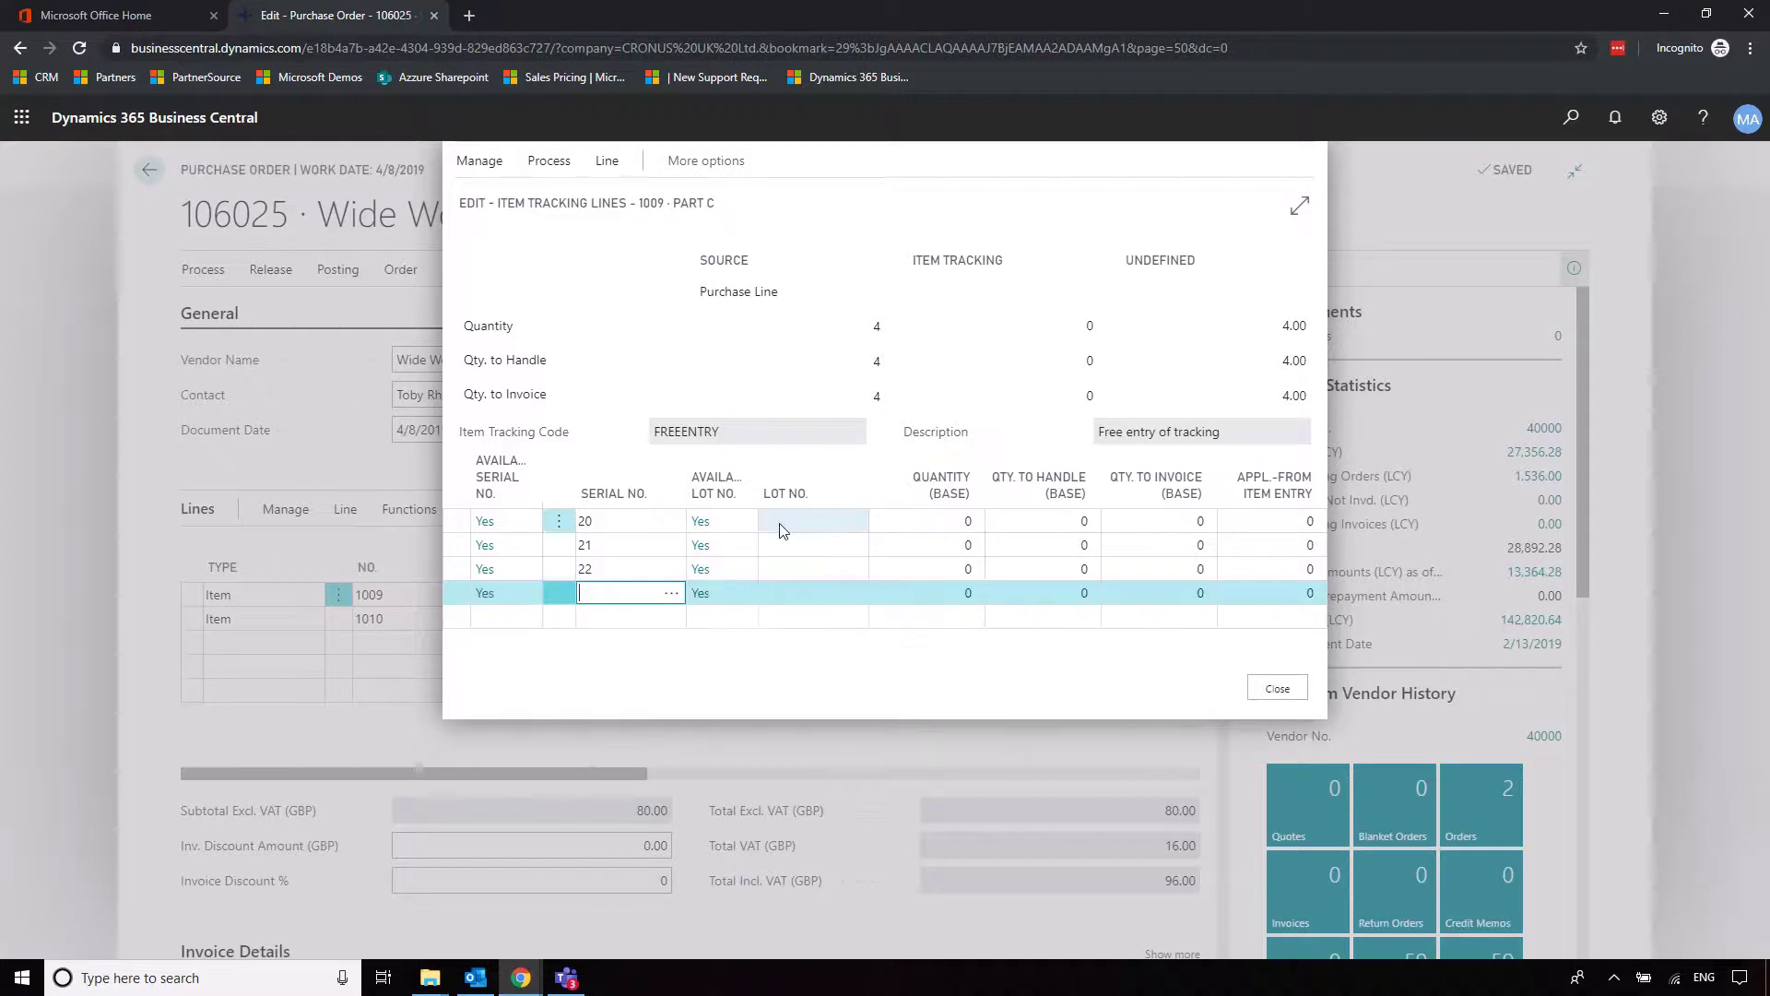
click(617, 600)
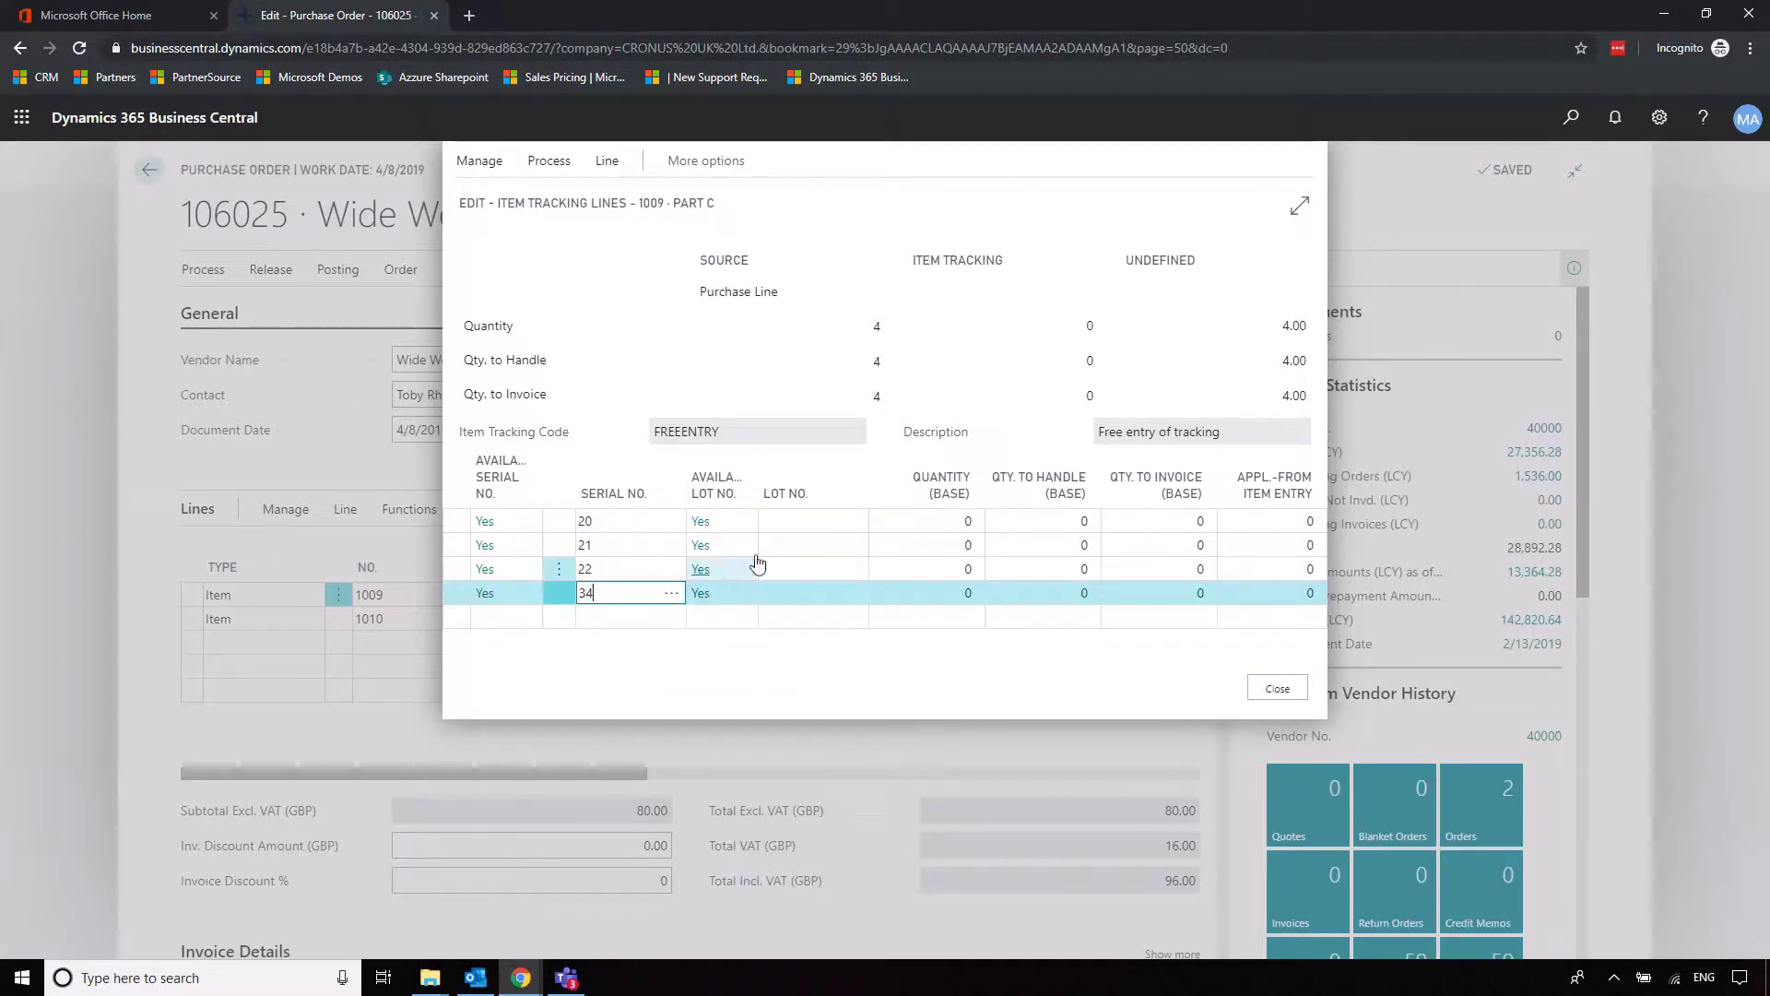
click(793, 524)
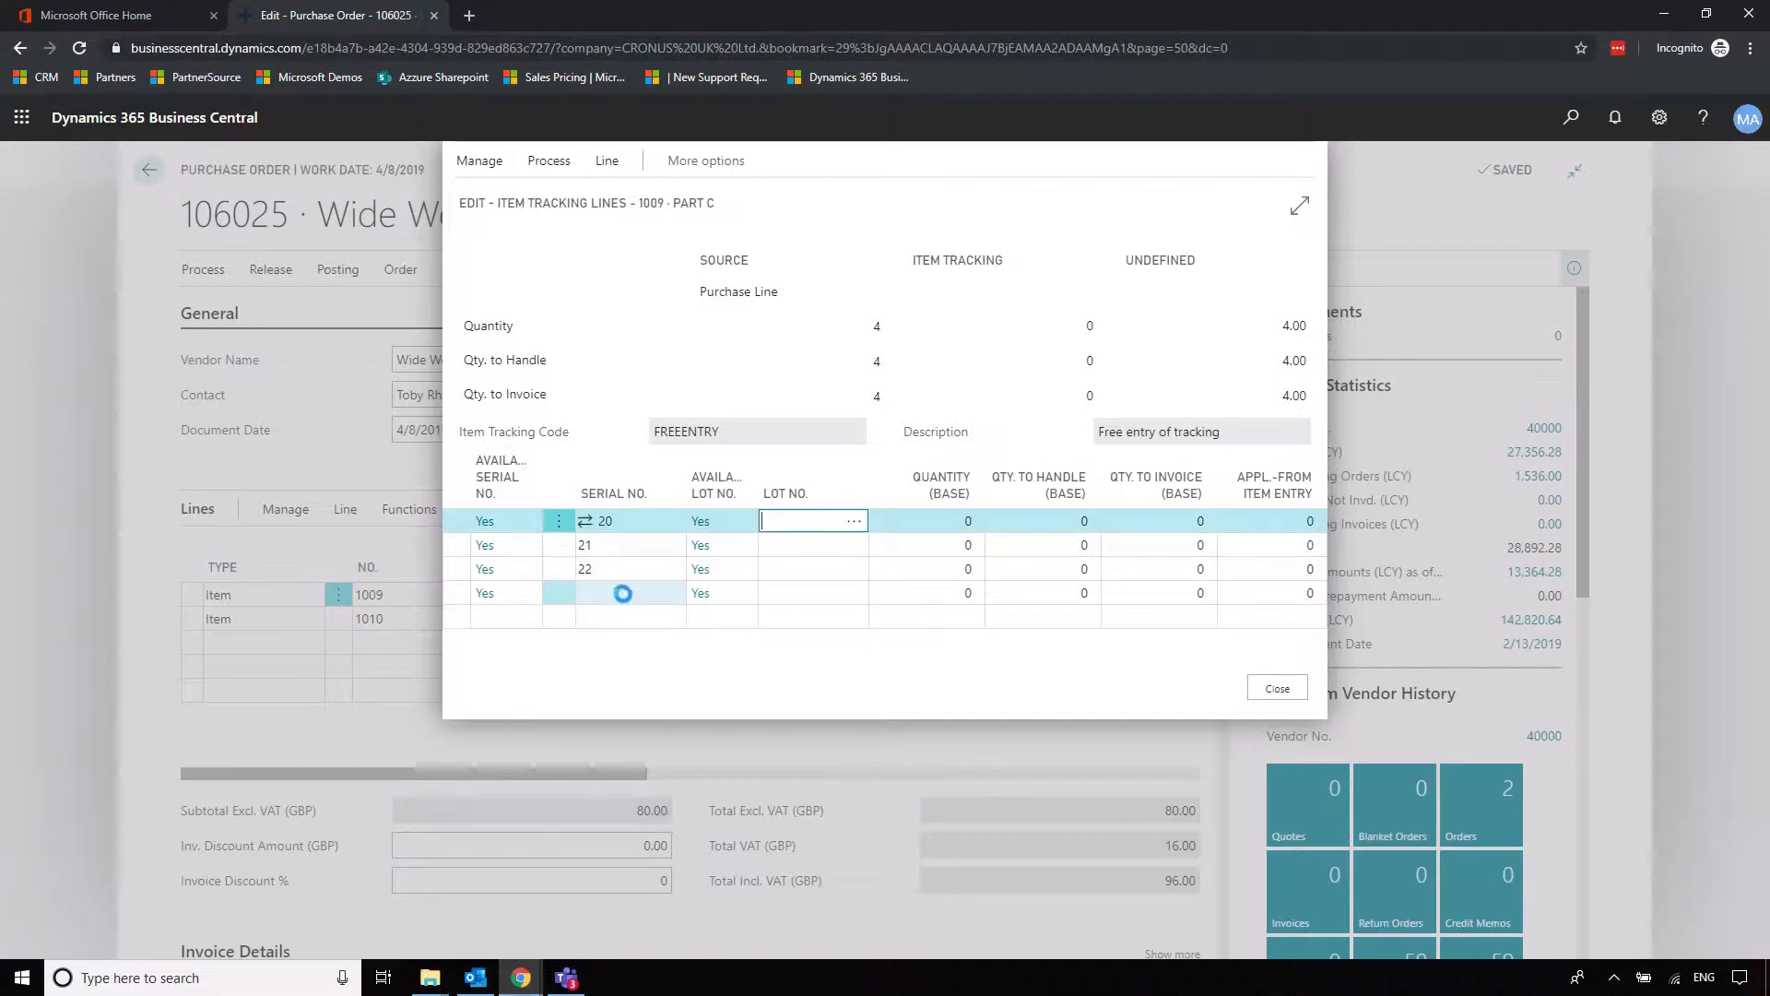
click(612, 593)
text(23)
click(820, 524)
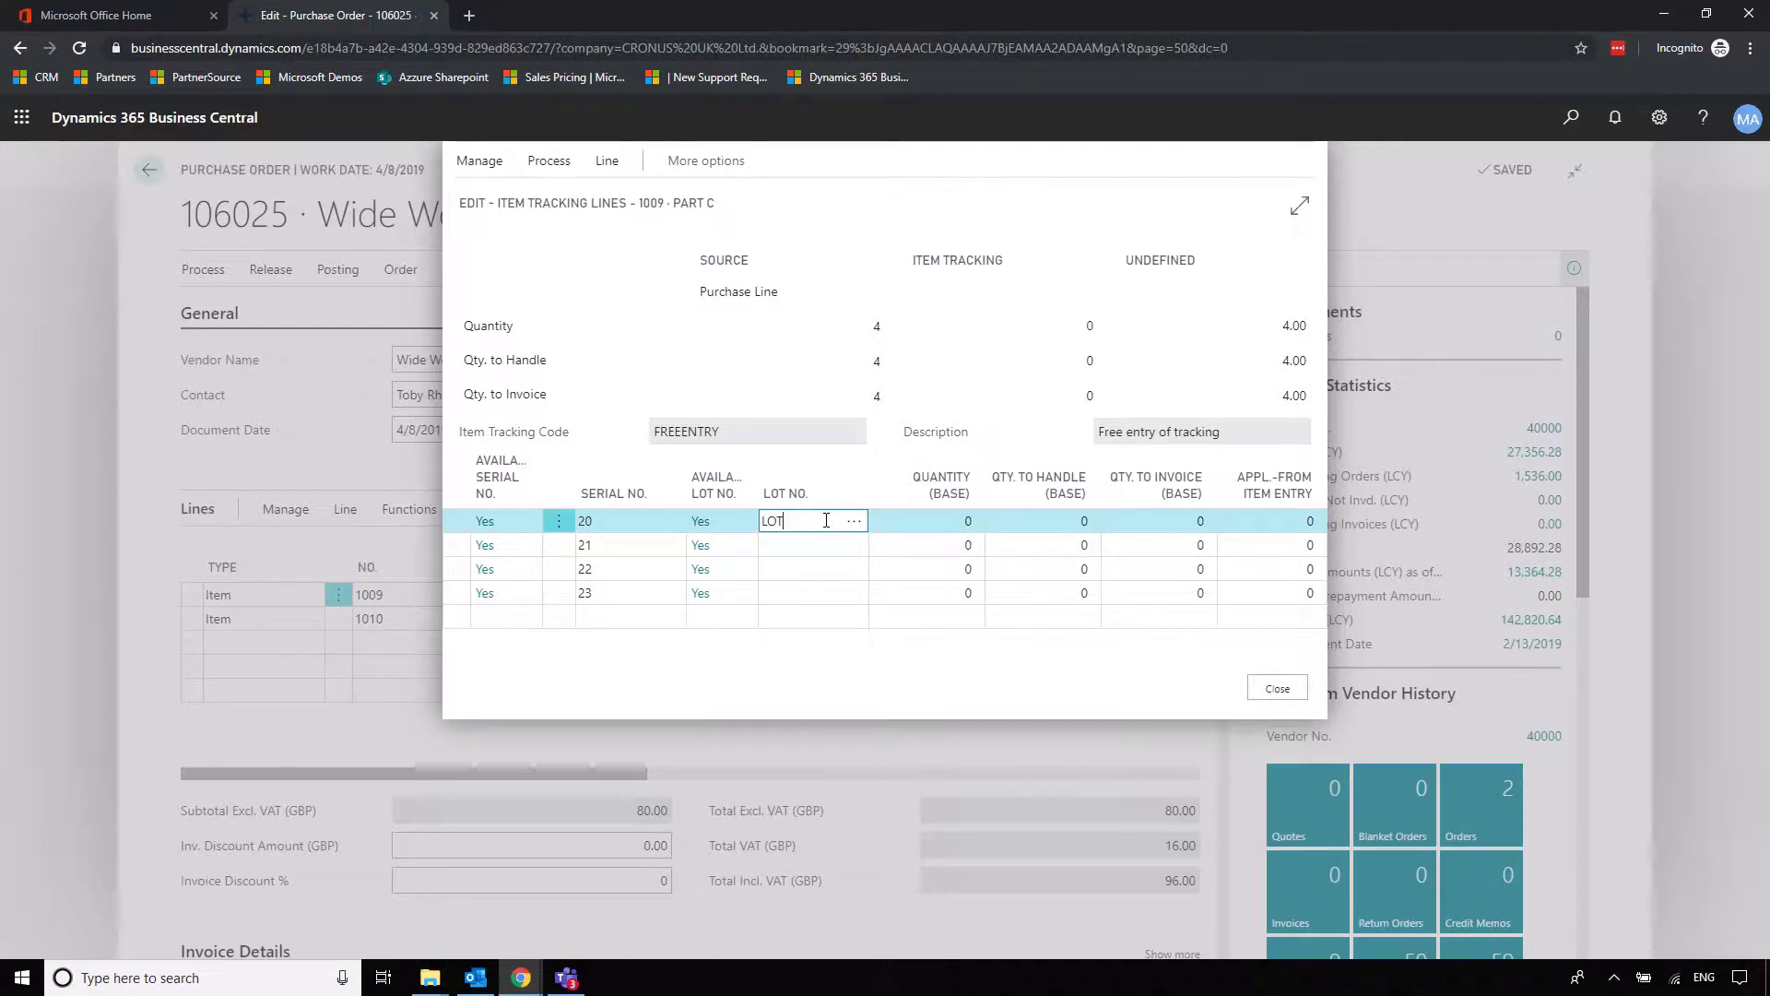
- Copy lot number LOTY into all four Part C tracking rows
double_click(814, 523)
key(ctrl+c)
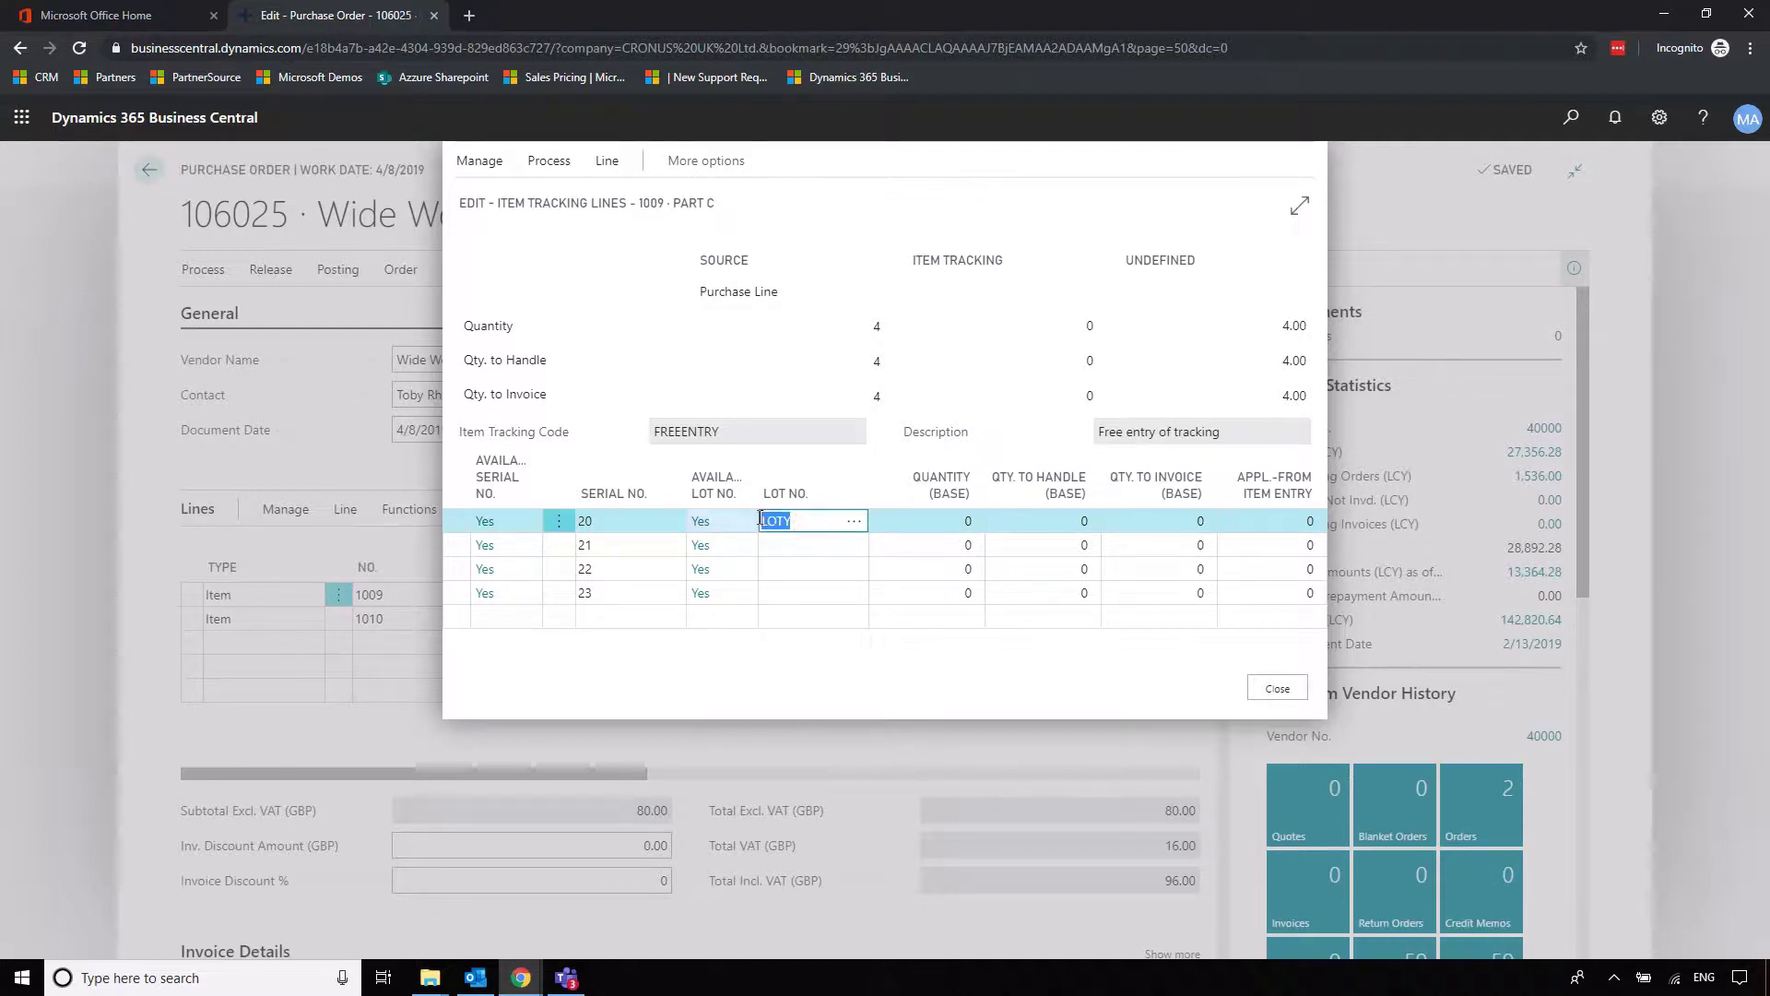
click(810, 546)
key(ctrl+v)
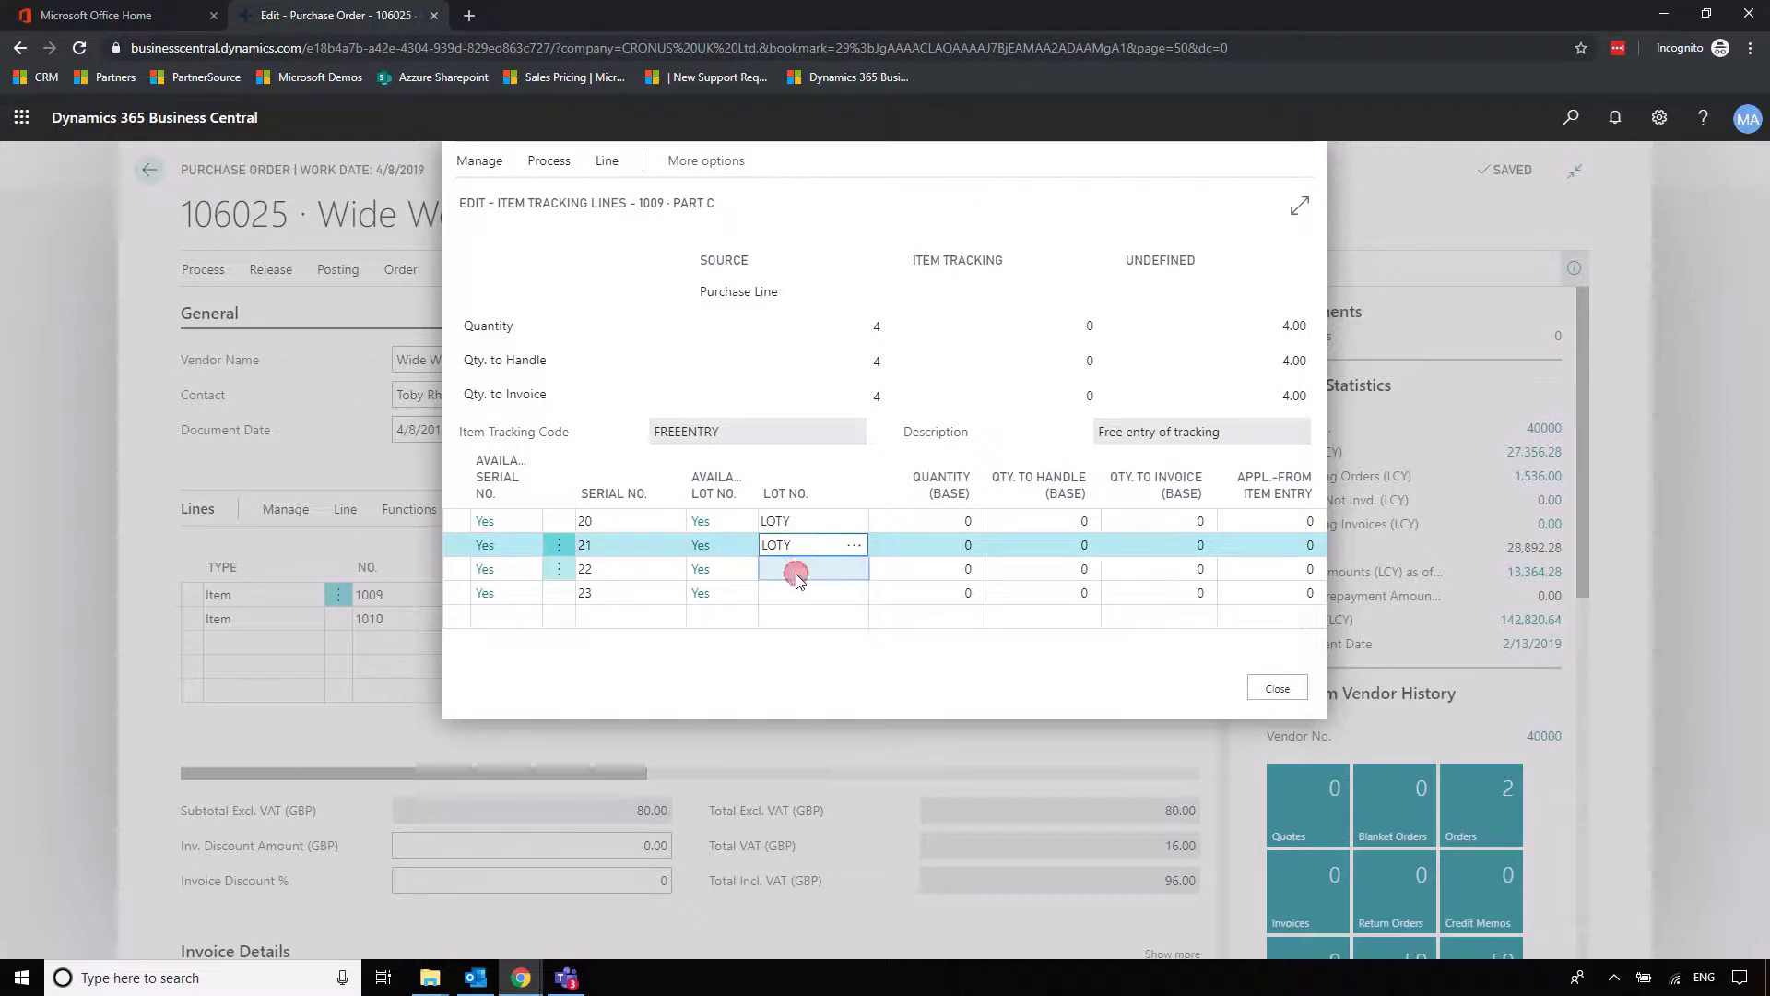
click(794, 573)
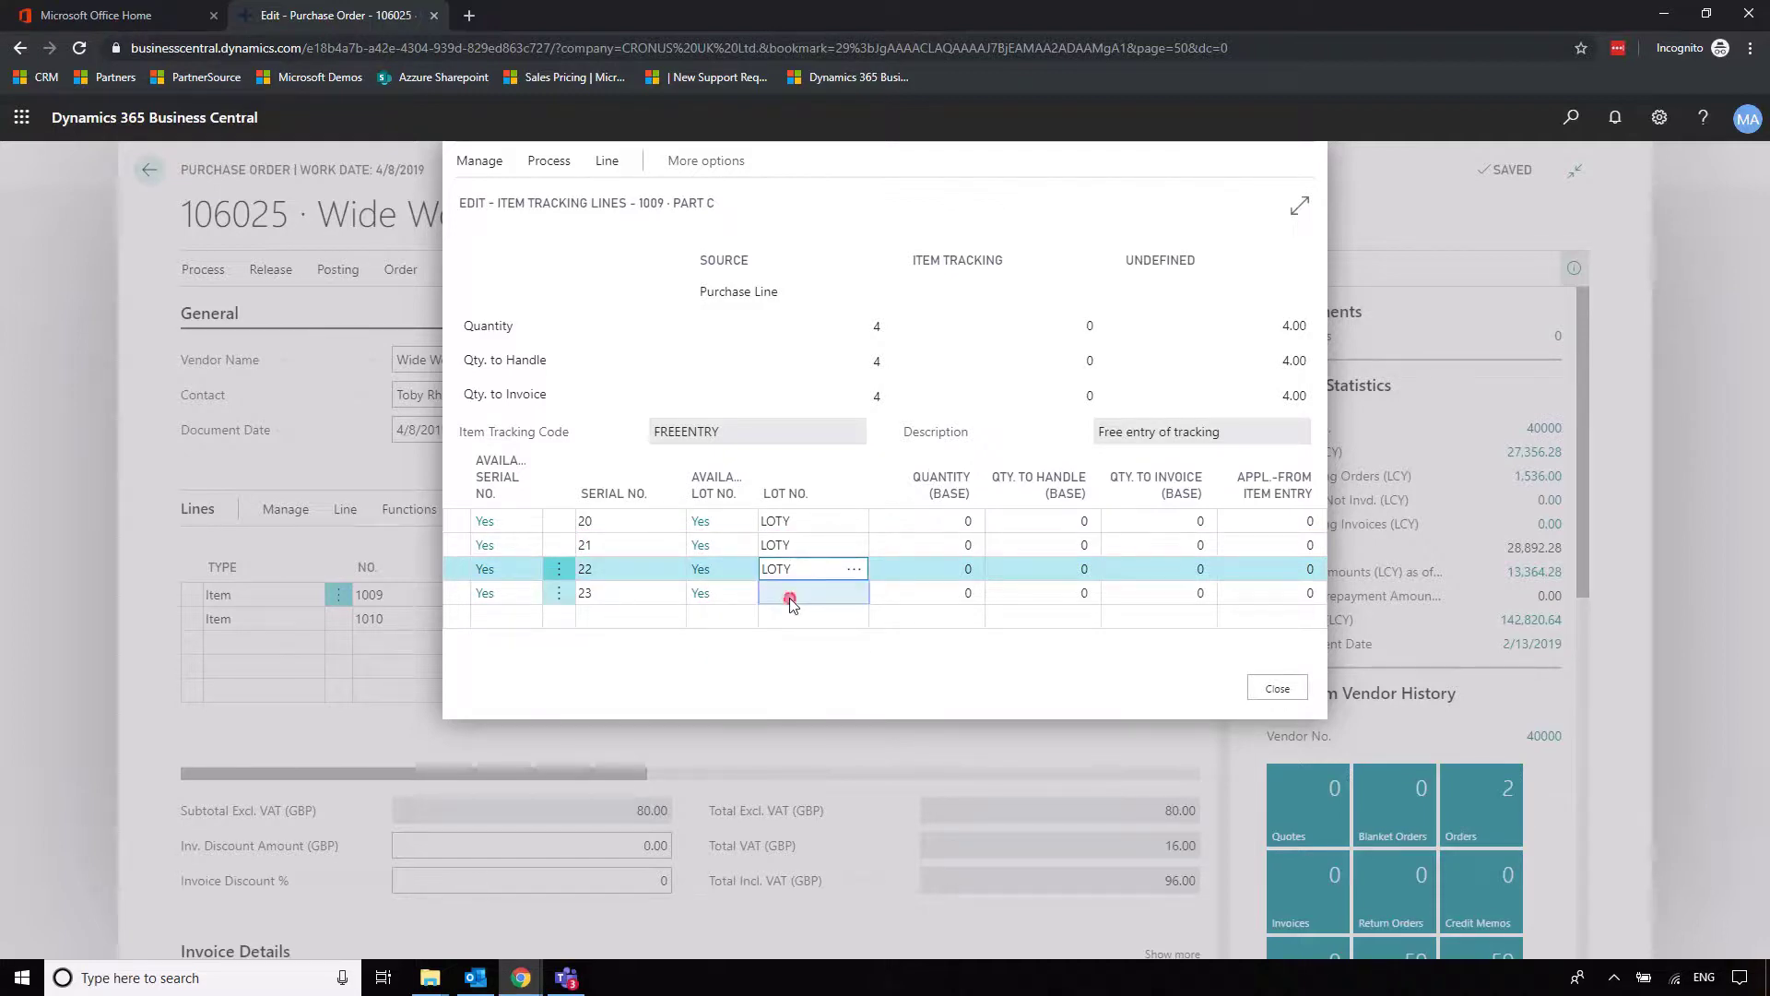
click(790, 600)
- Set Quantity (Base) to 1 for each serial 20–23 and save the tracking lines
click(959, 524)
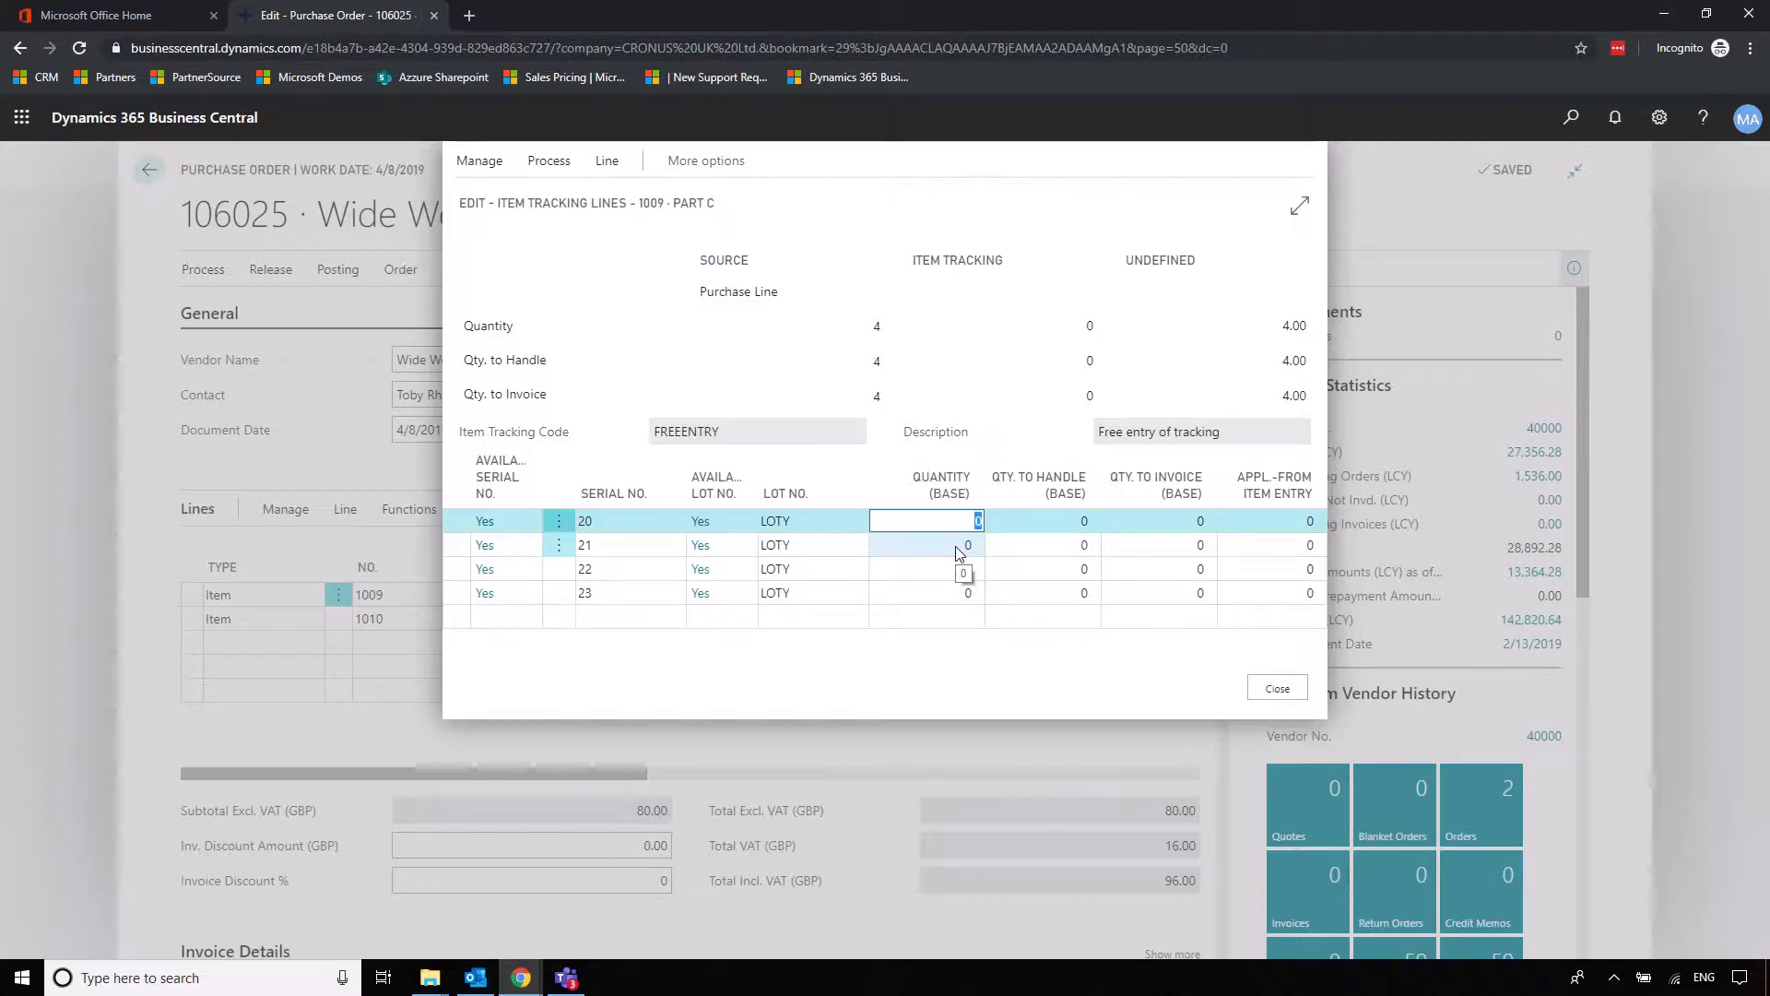
text(1)
click(959, 551)
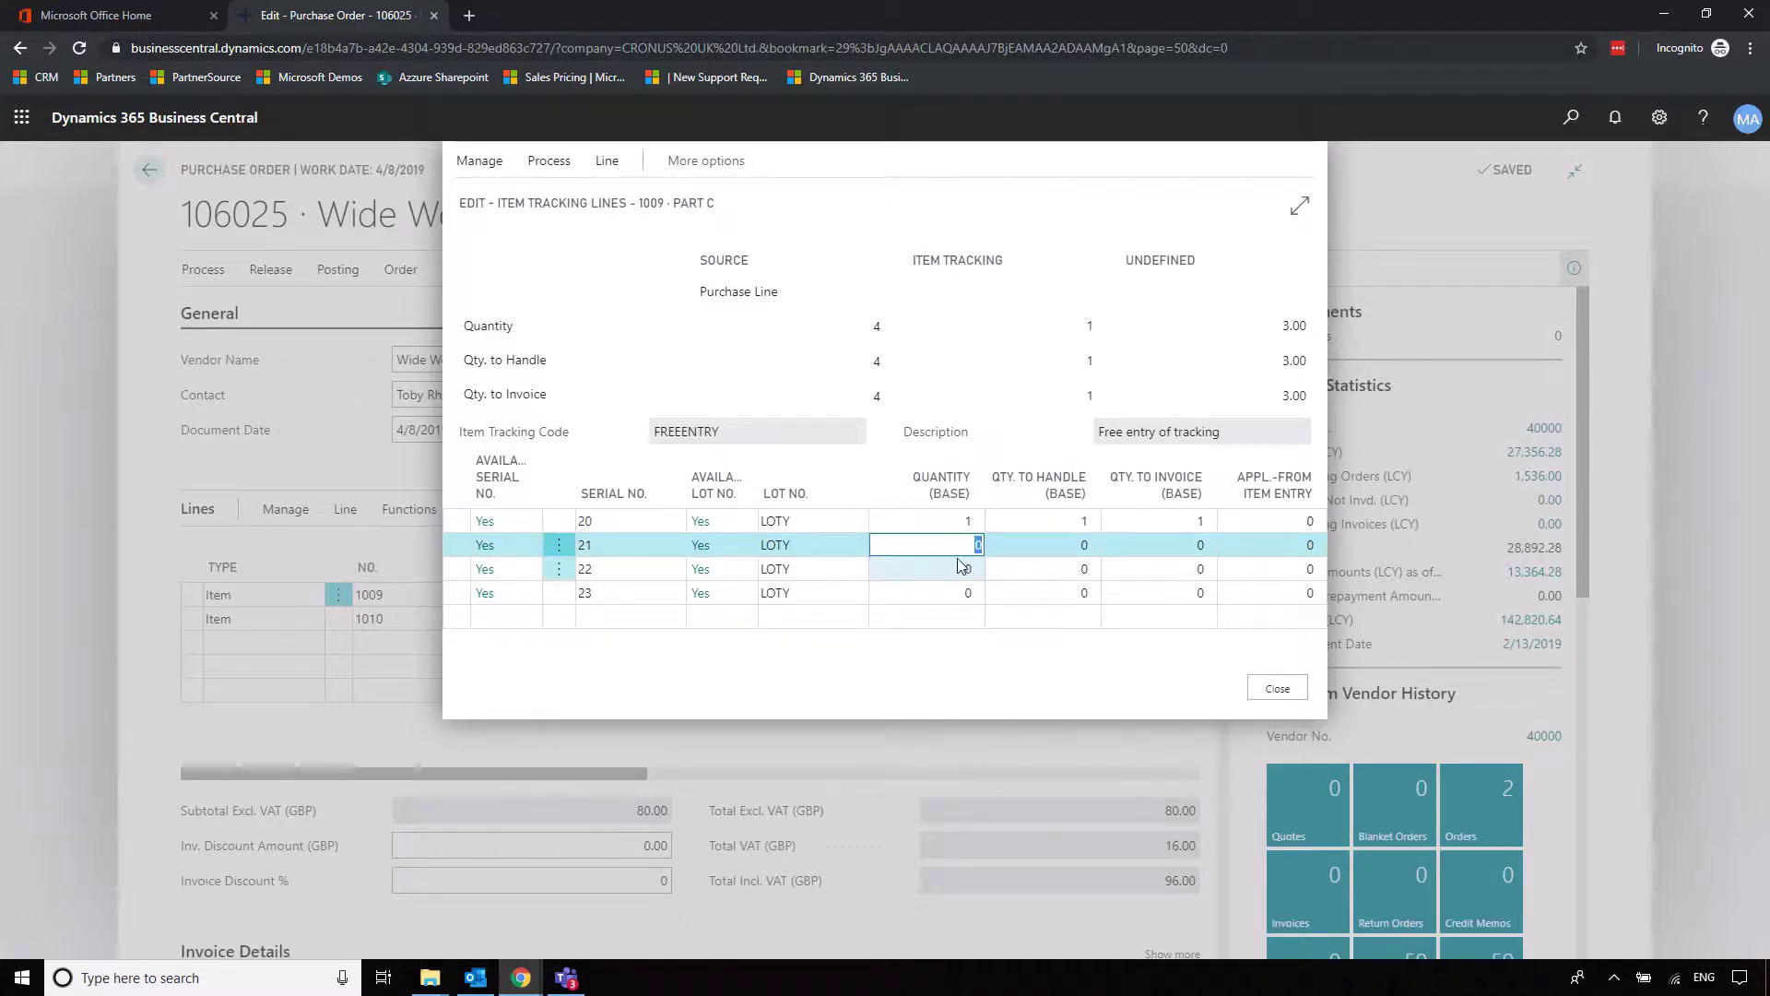
text(1)
click(959, 570)
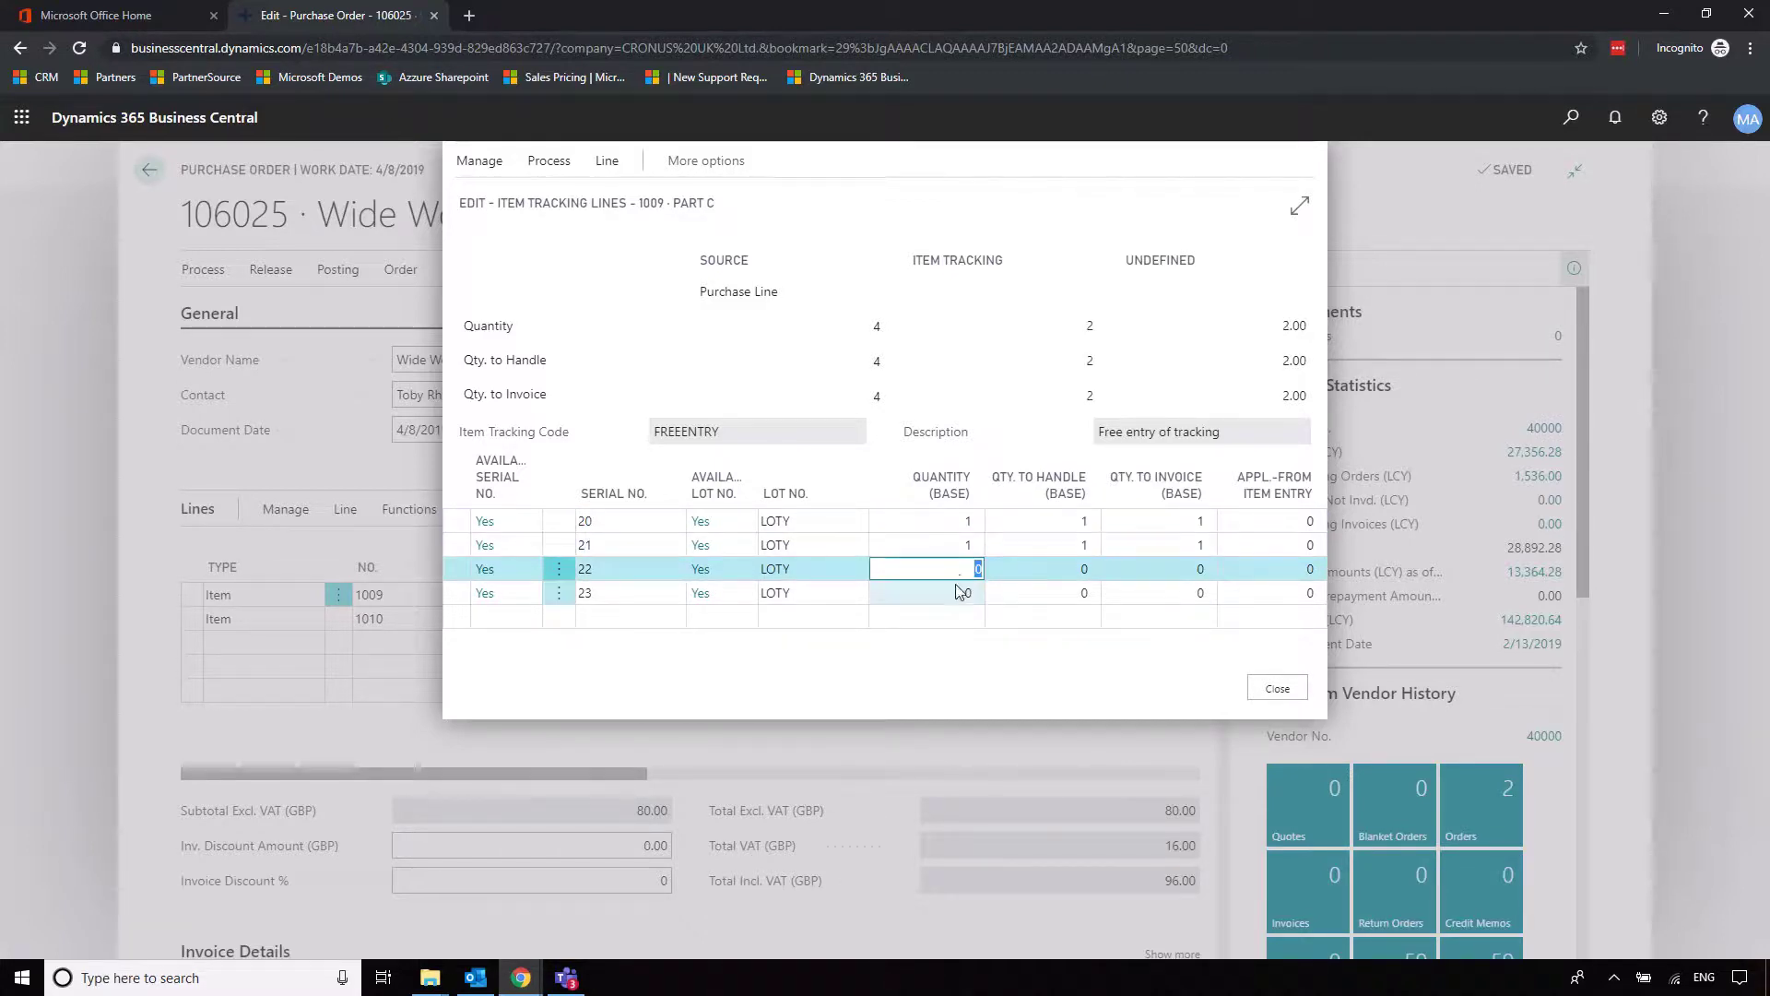
click(959, 595)
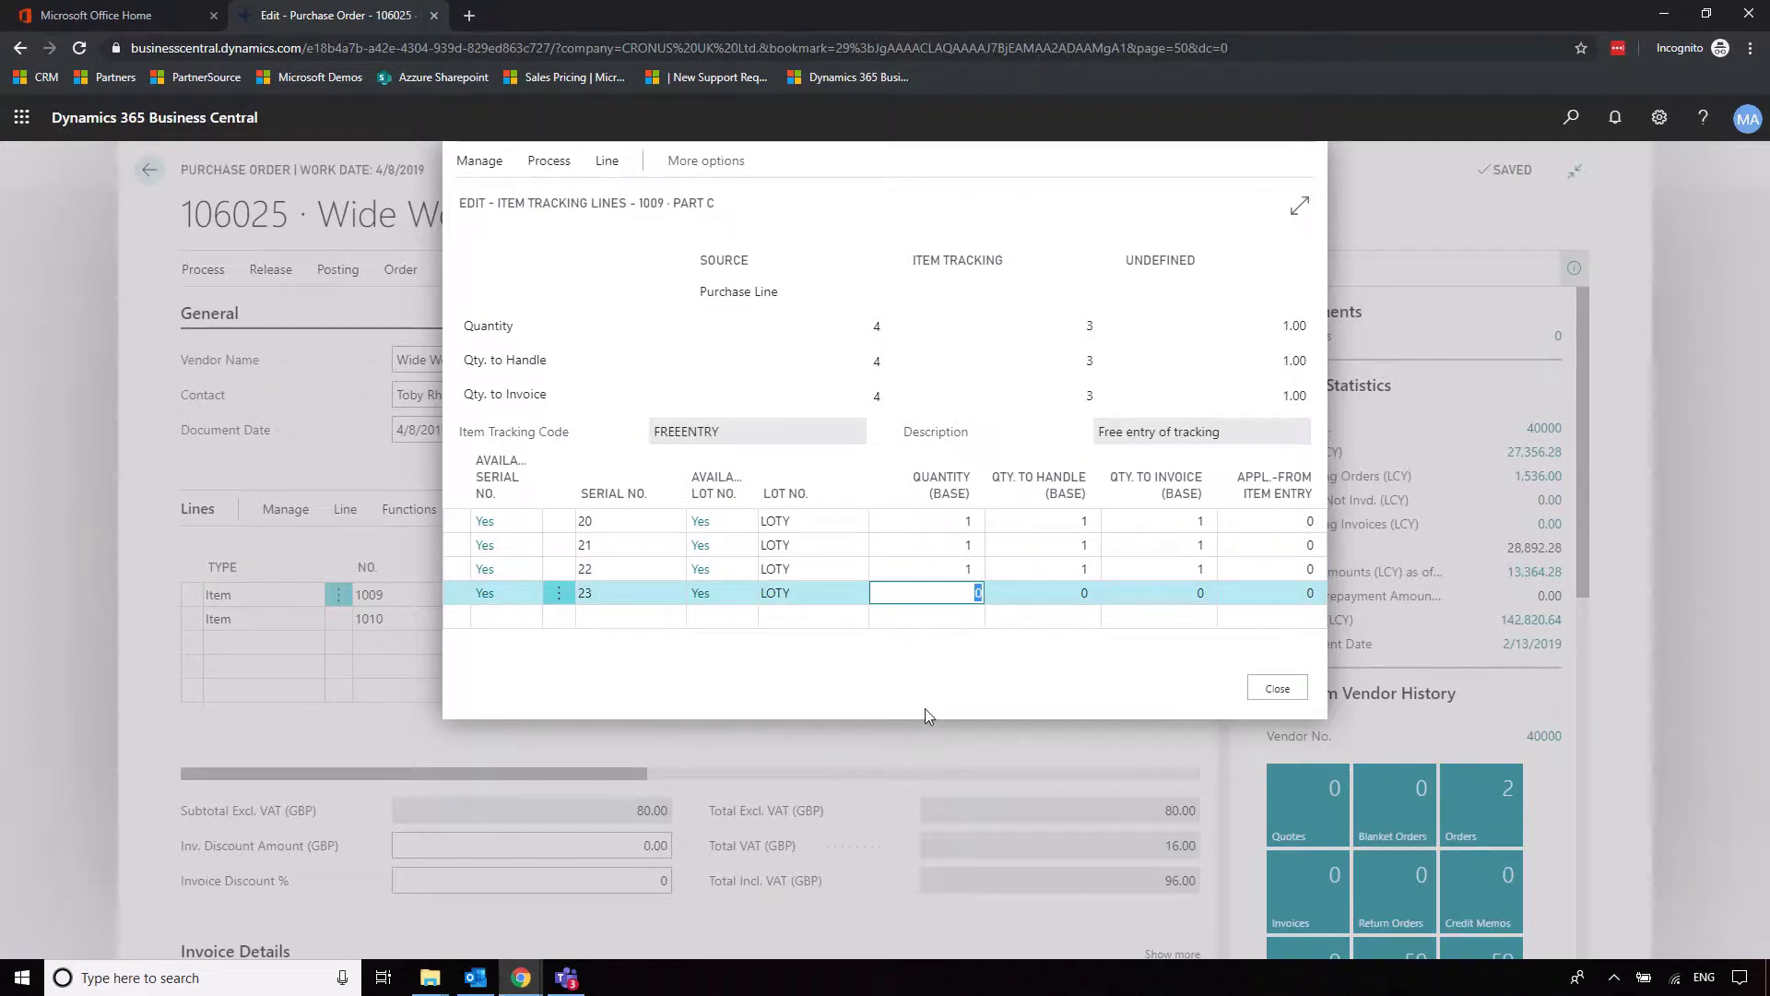
text(1)
click(960, 699)
click(943, 528)
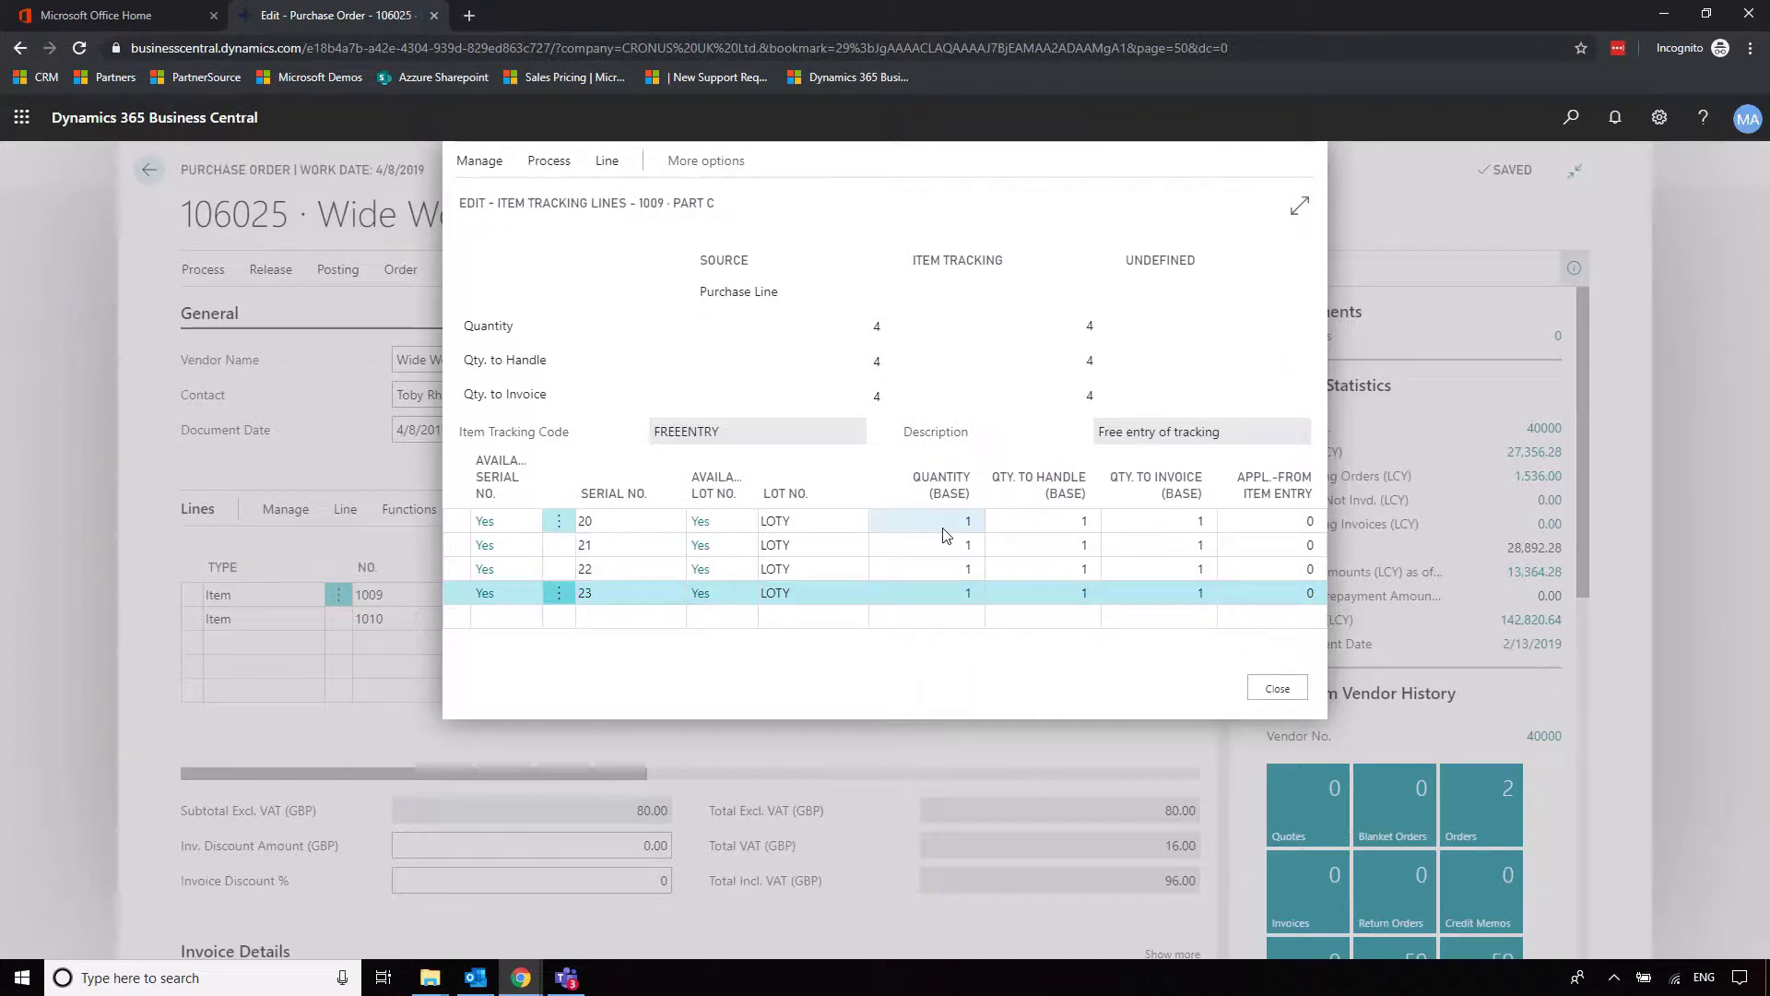
click(929, 544)
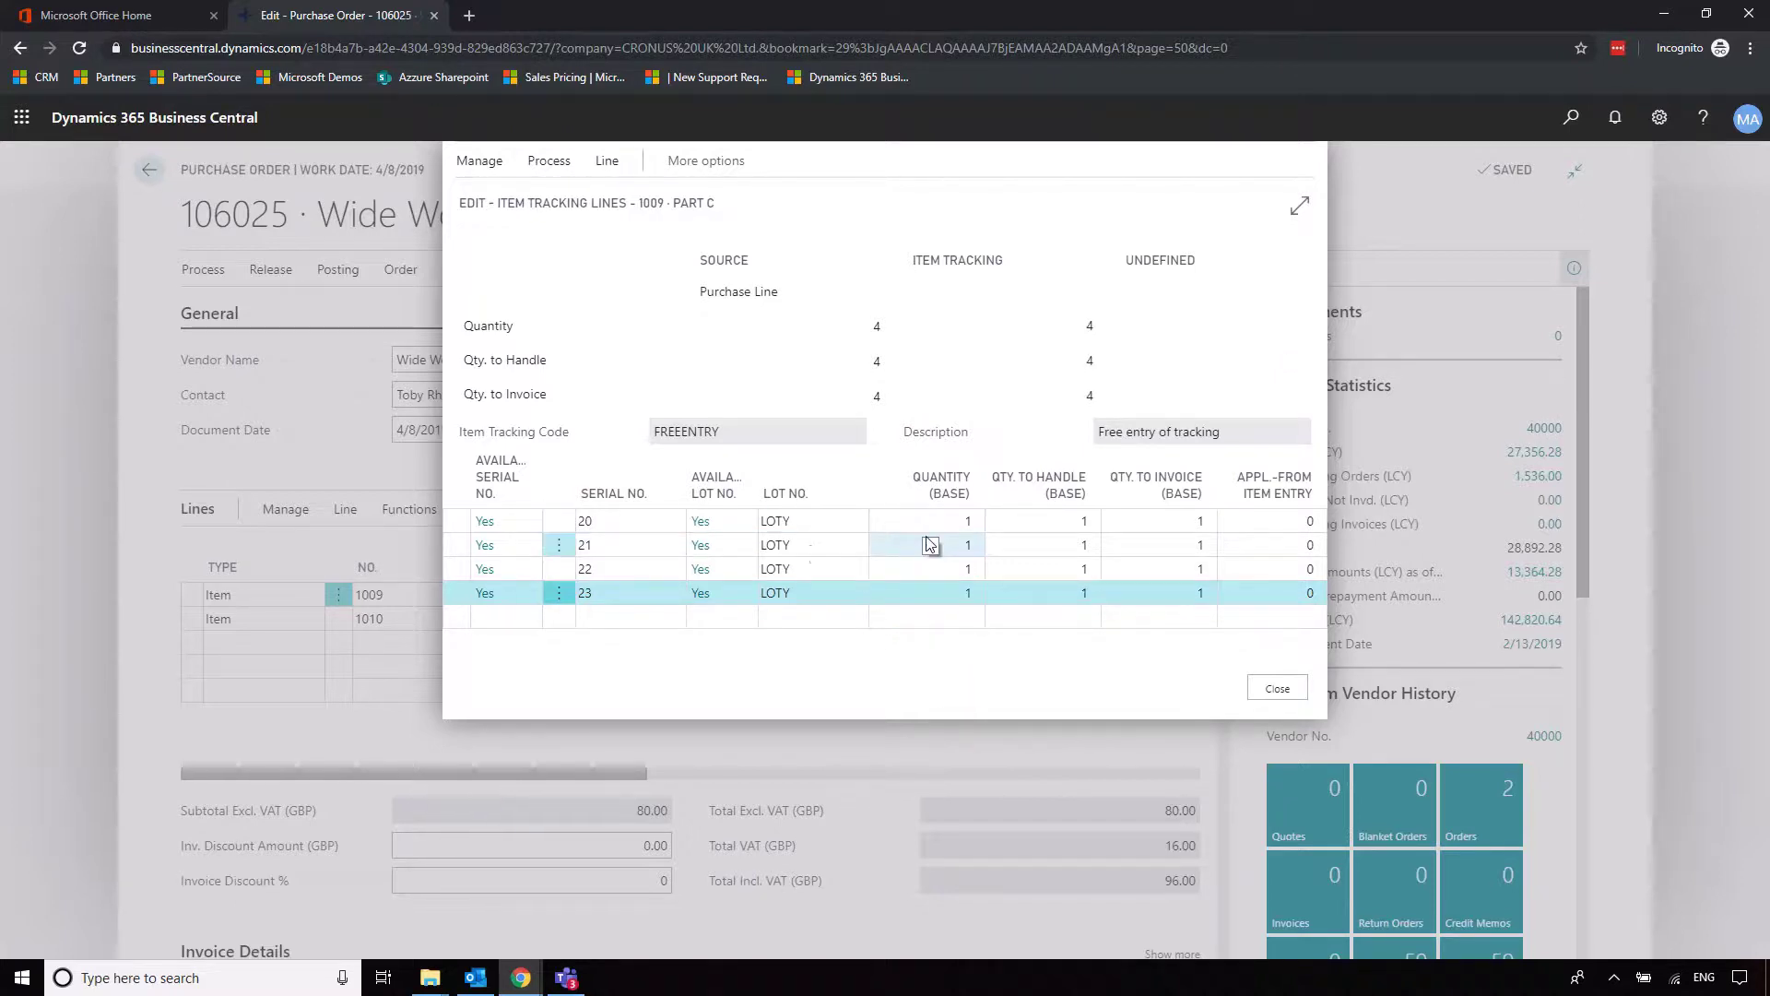
click(1276, 689)
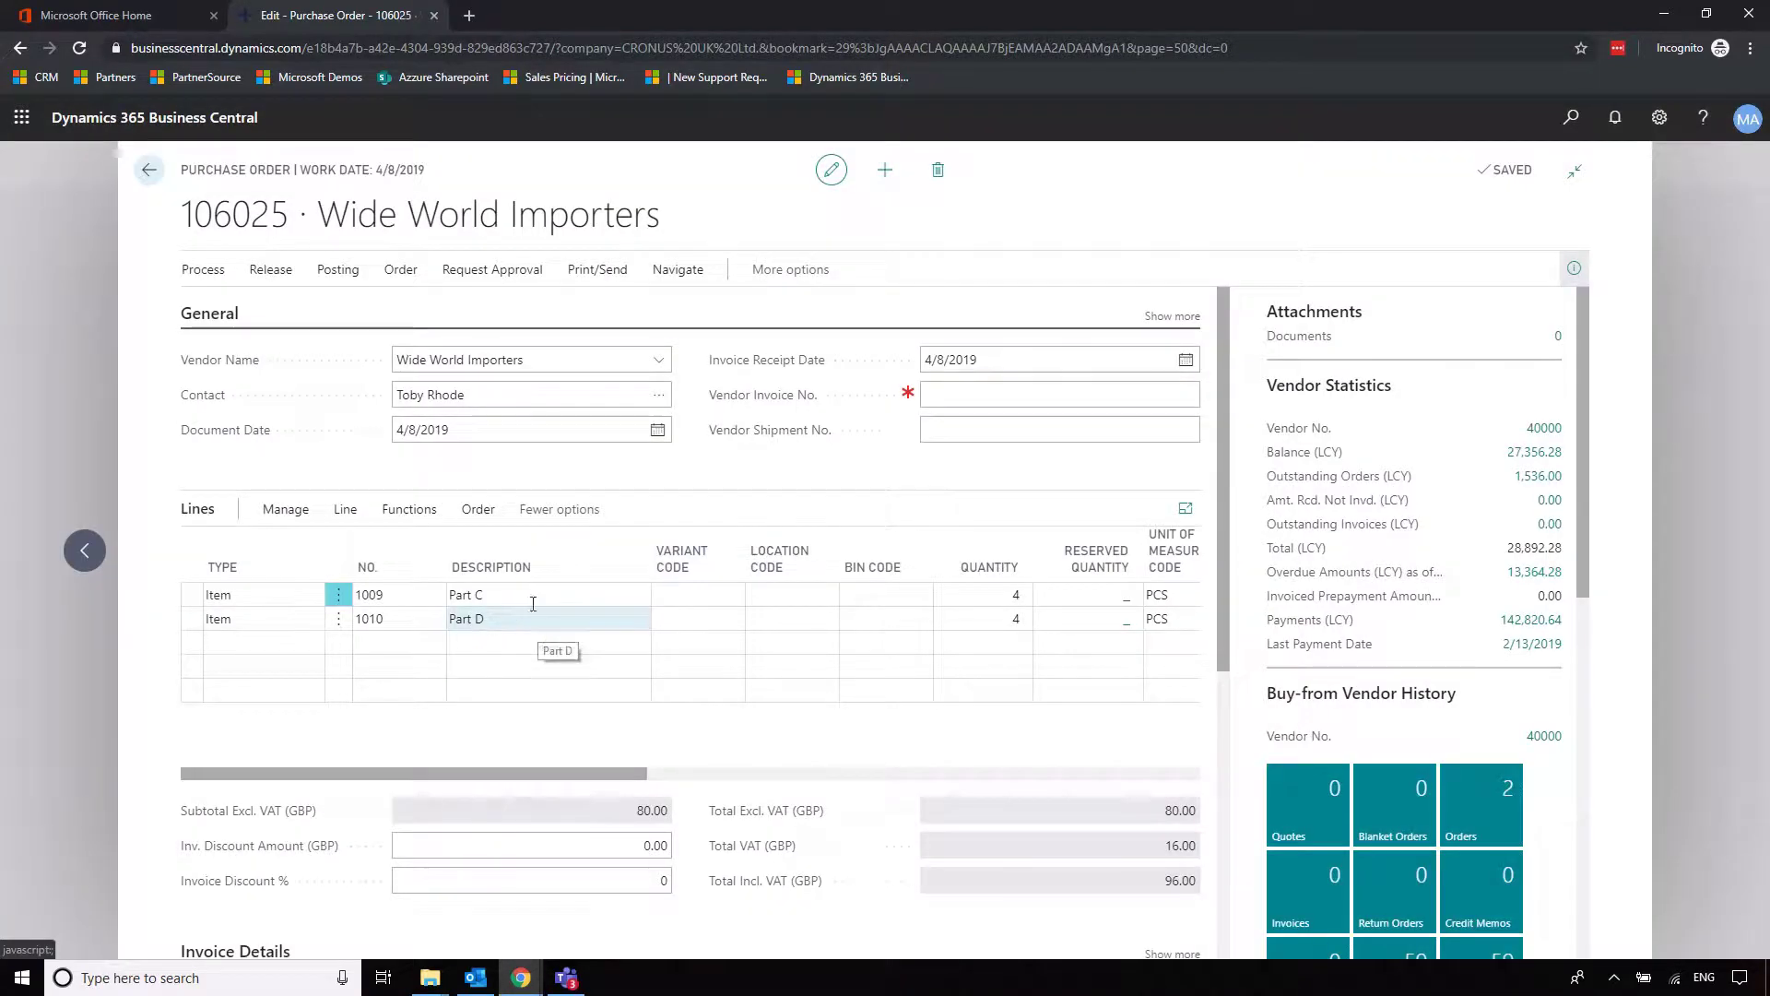
- Open item tracking for the Part D line and enter serials 30, 31, 32, 33
click(544, 619)
click(345, 509)
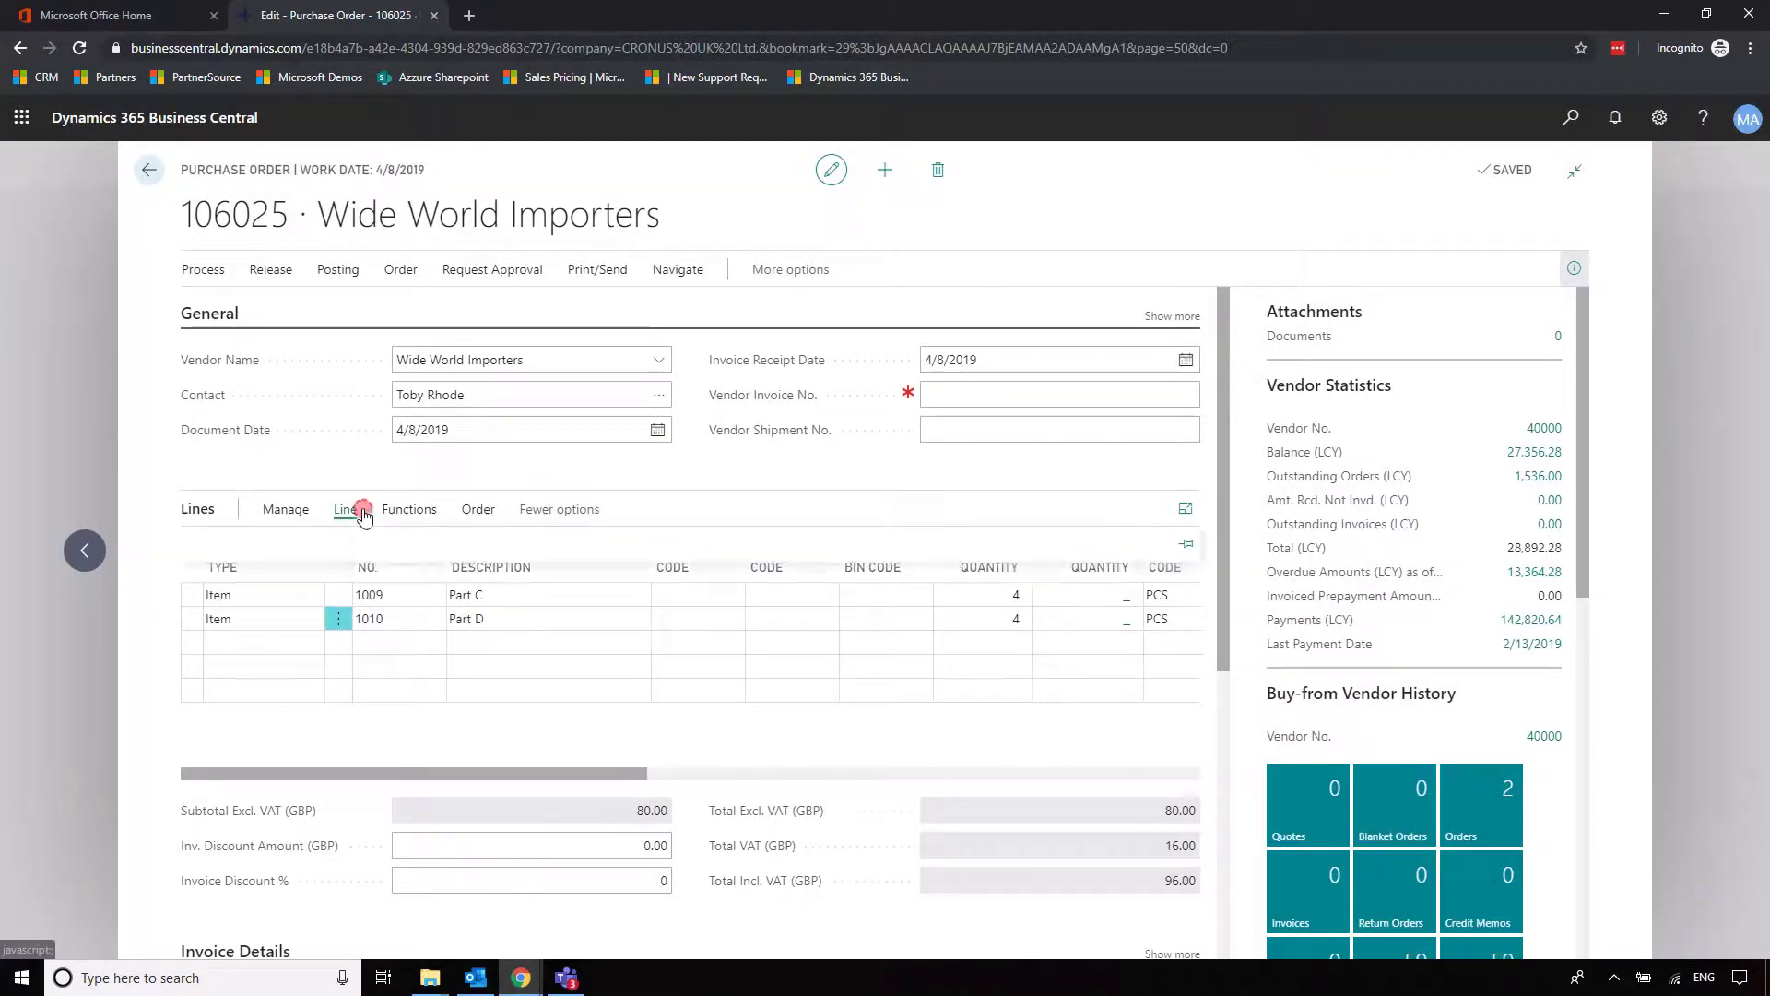
click(434, 546)
click(620, 519)
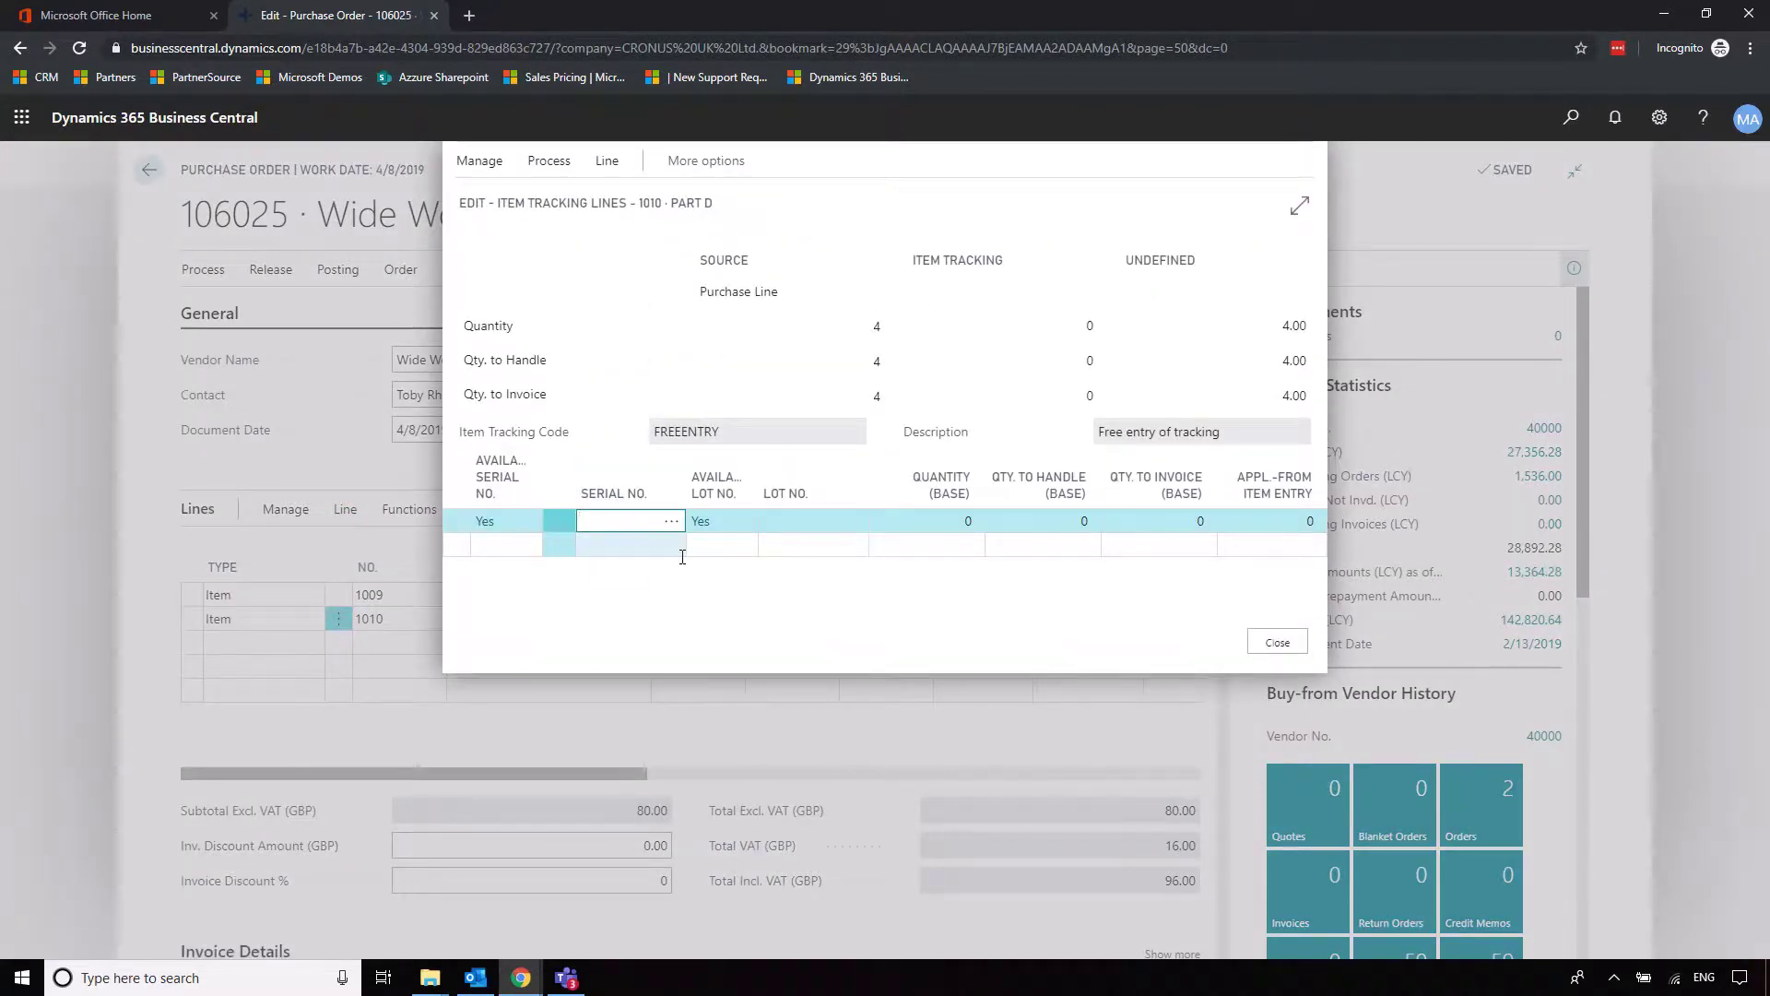
text(30)
click(625, 545)
text(1)
click(623, 570)
click(613, 542)
text(3)
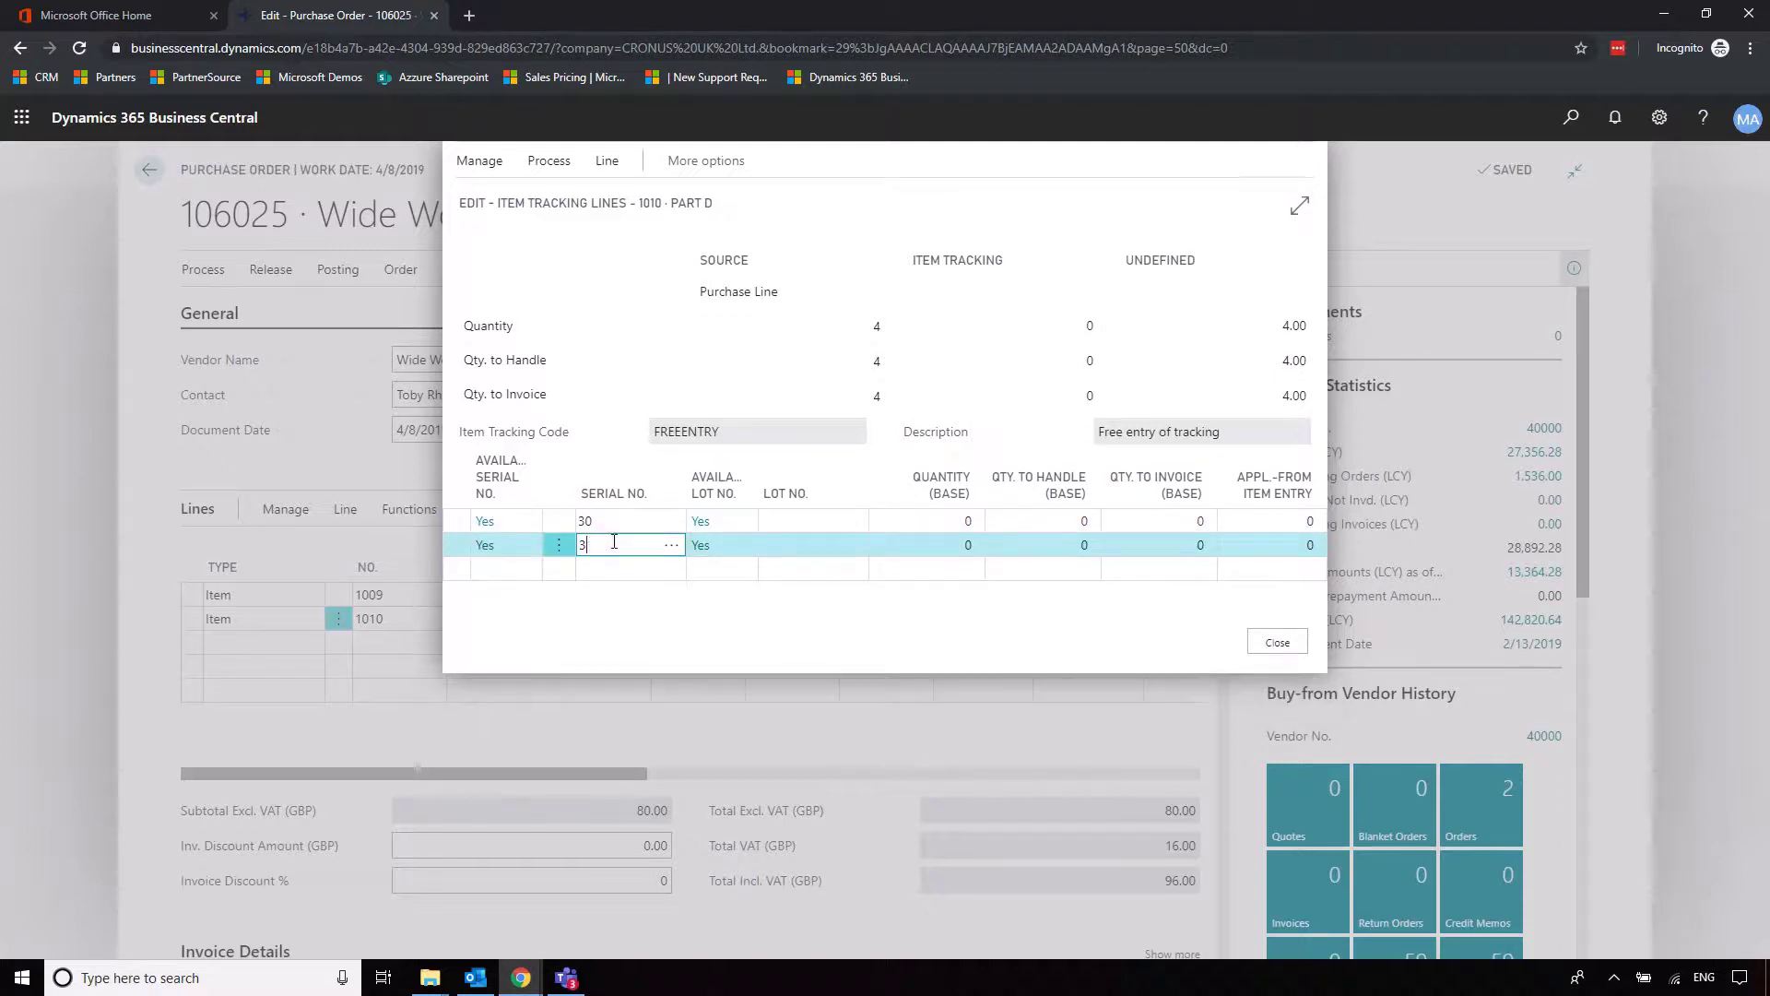
click(611, 566)
click(610, 595)
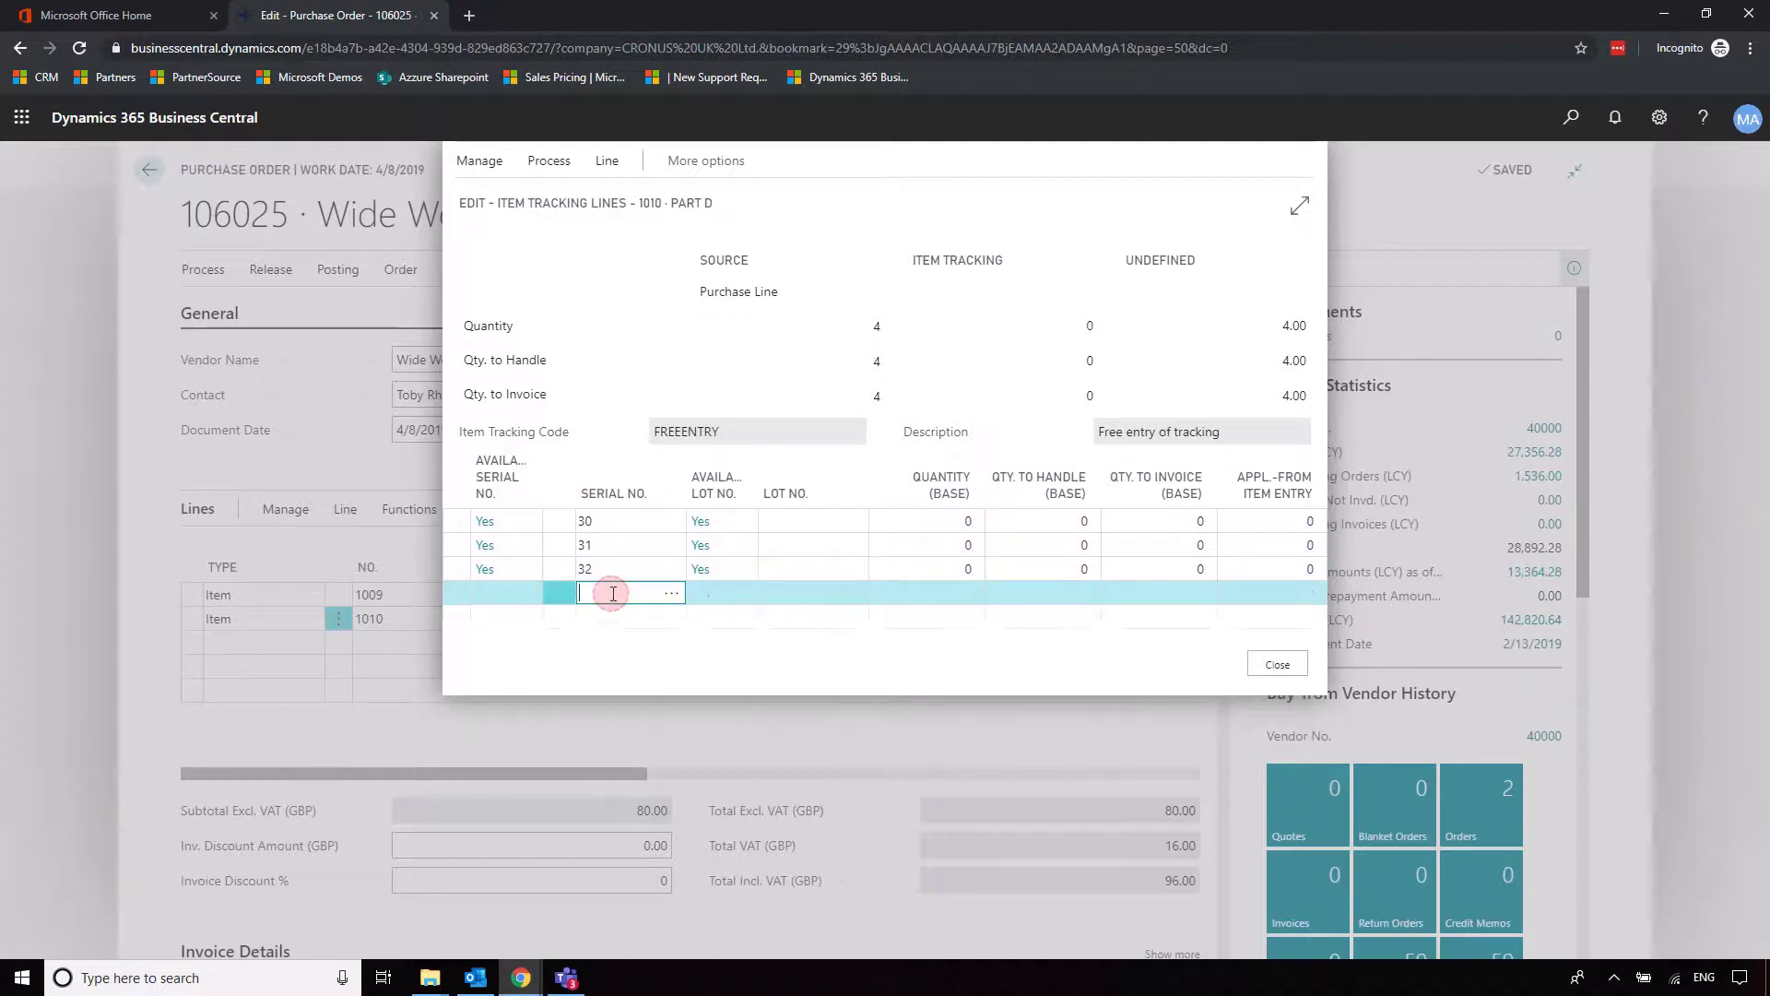
text(33)
- Enter lot LOTP on the first line and paste it into the other three
click(820, 523)
text(LOTP)
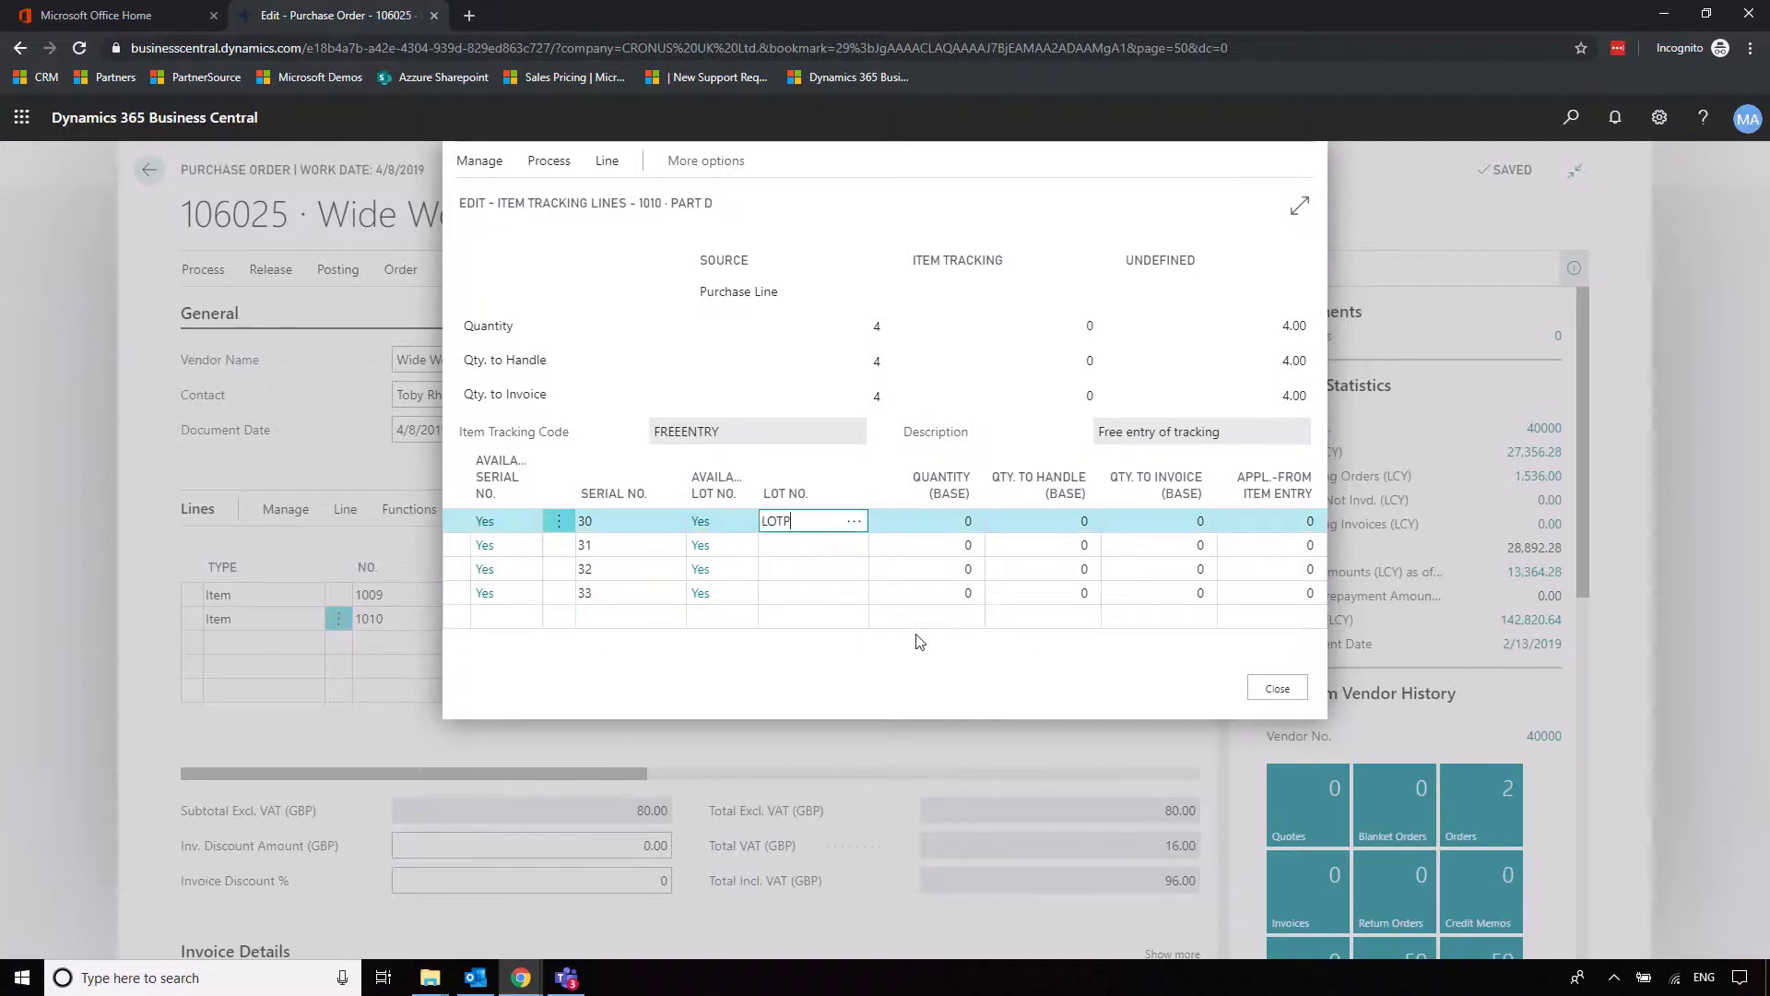
key(ctrl+a)
key(ctrl+c)
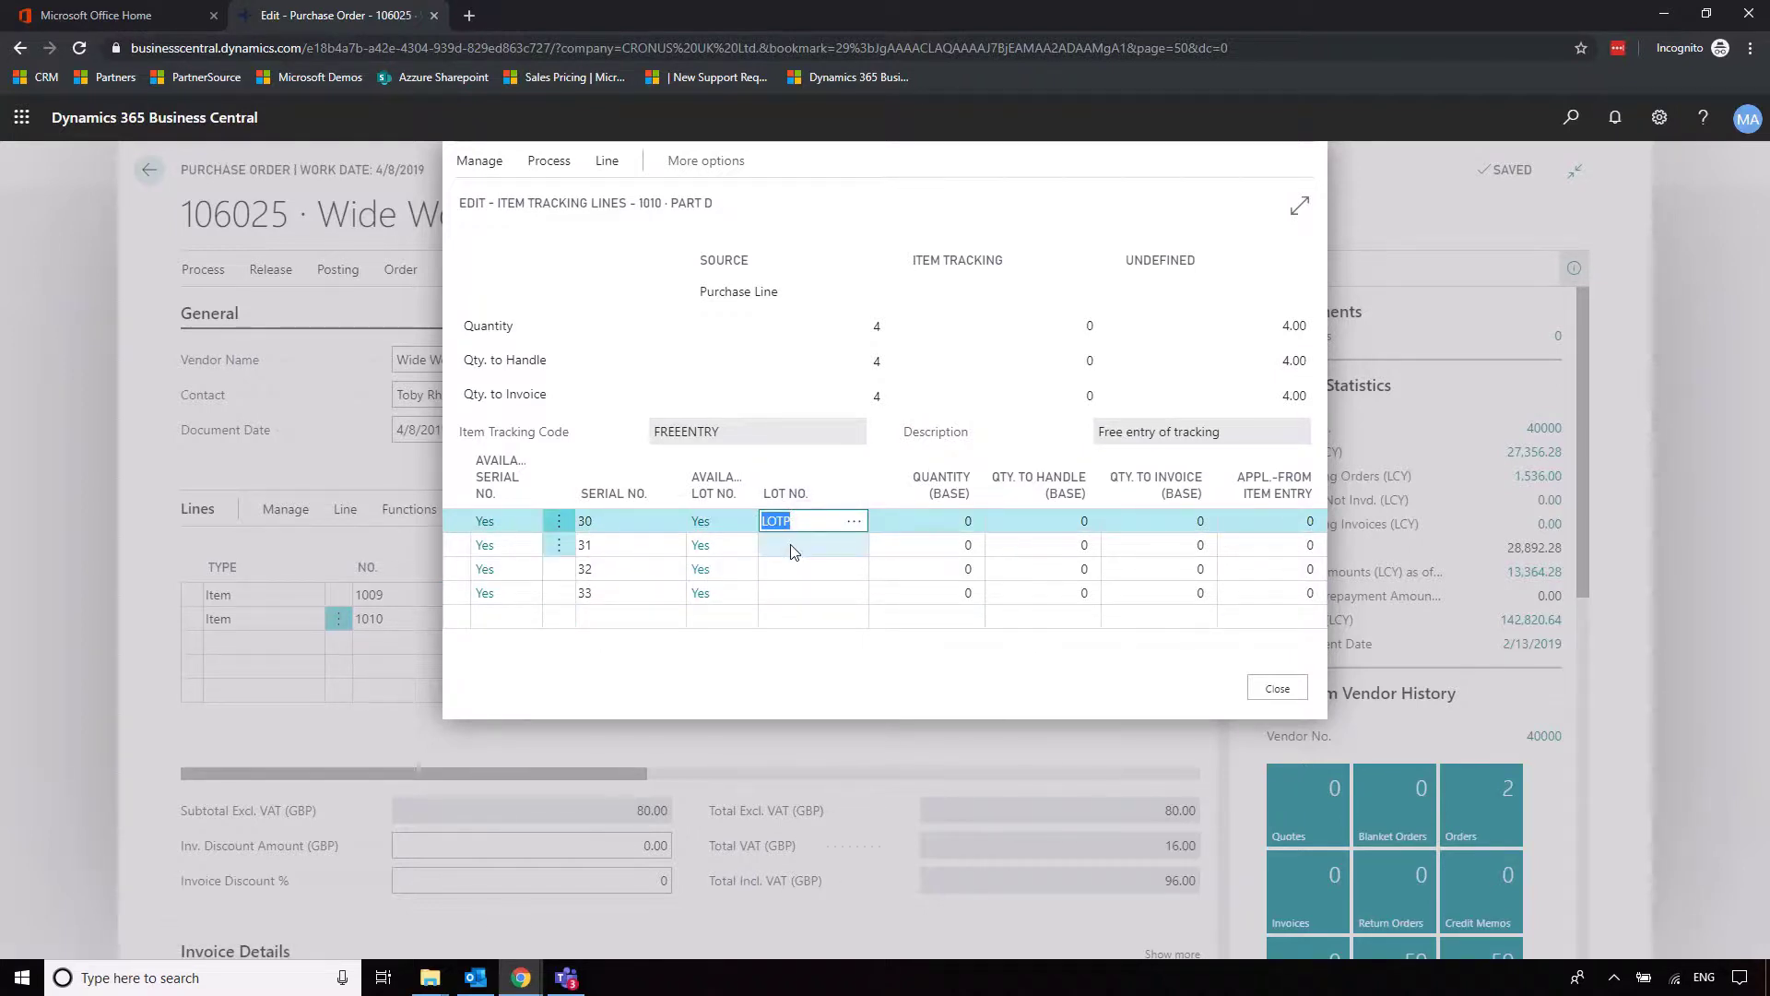
click(791, 551)
key(ctrl+v)
click(794, 571)
key(ctrl+v)
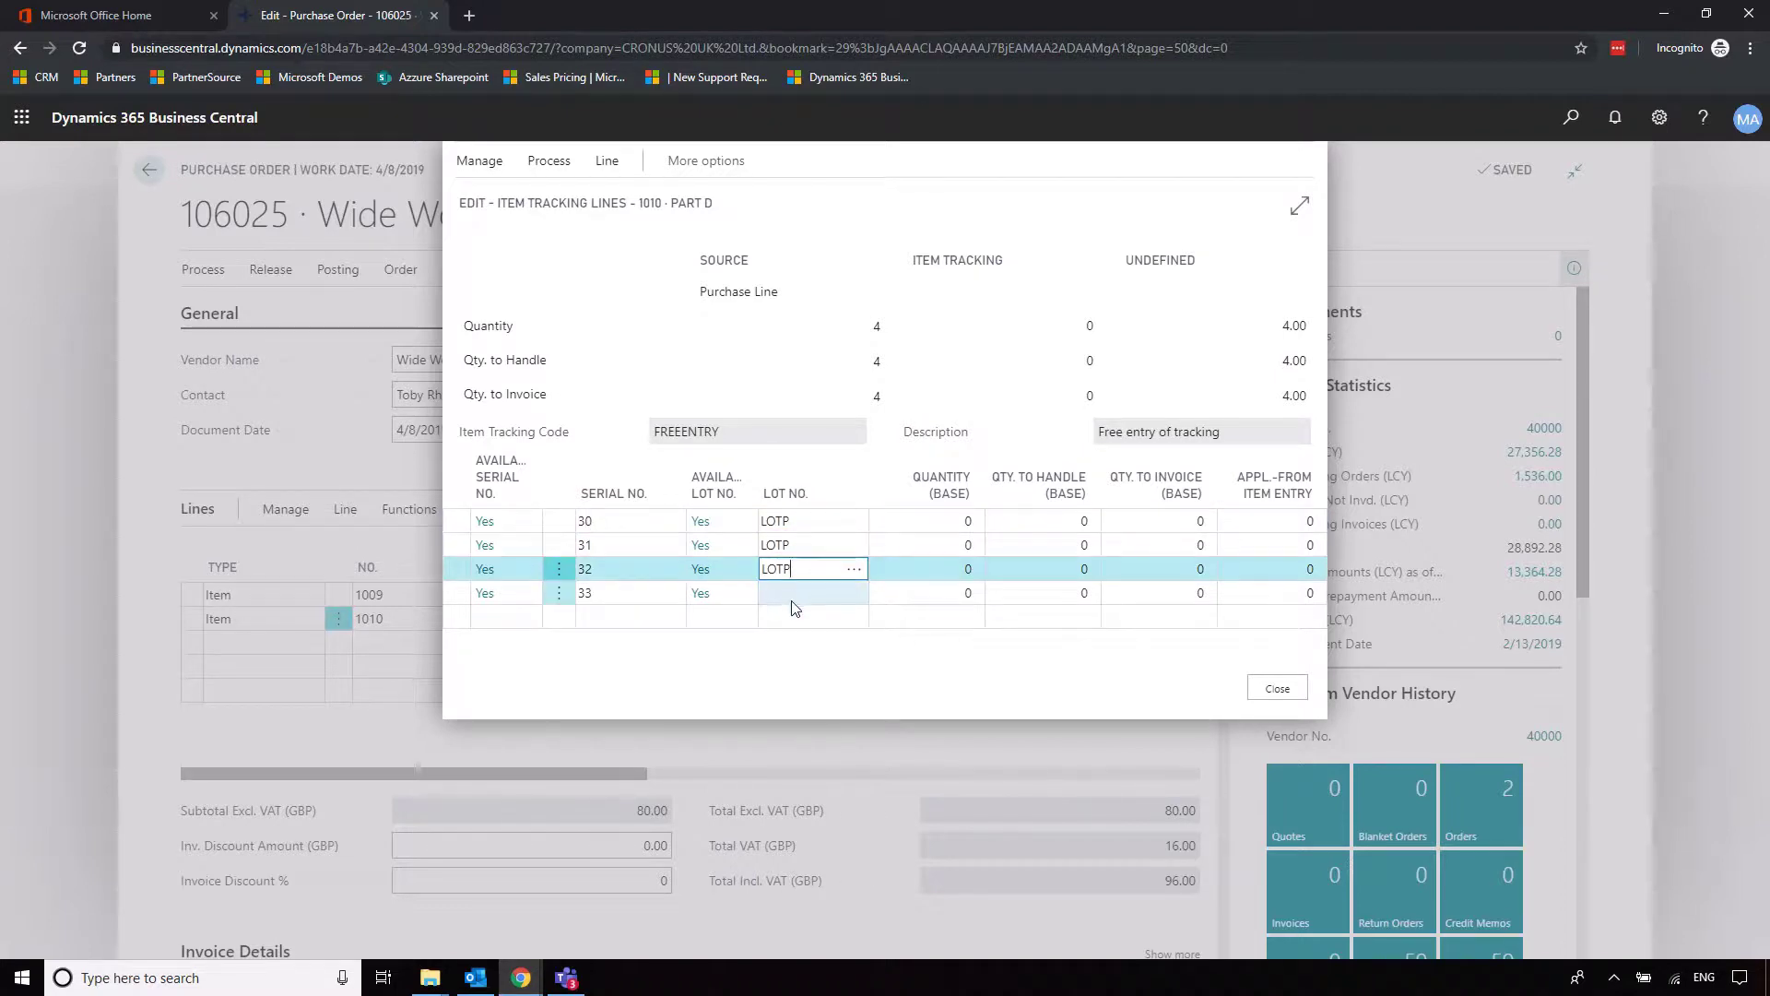
click(799, 590)
key(ctrl+v)
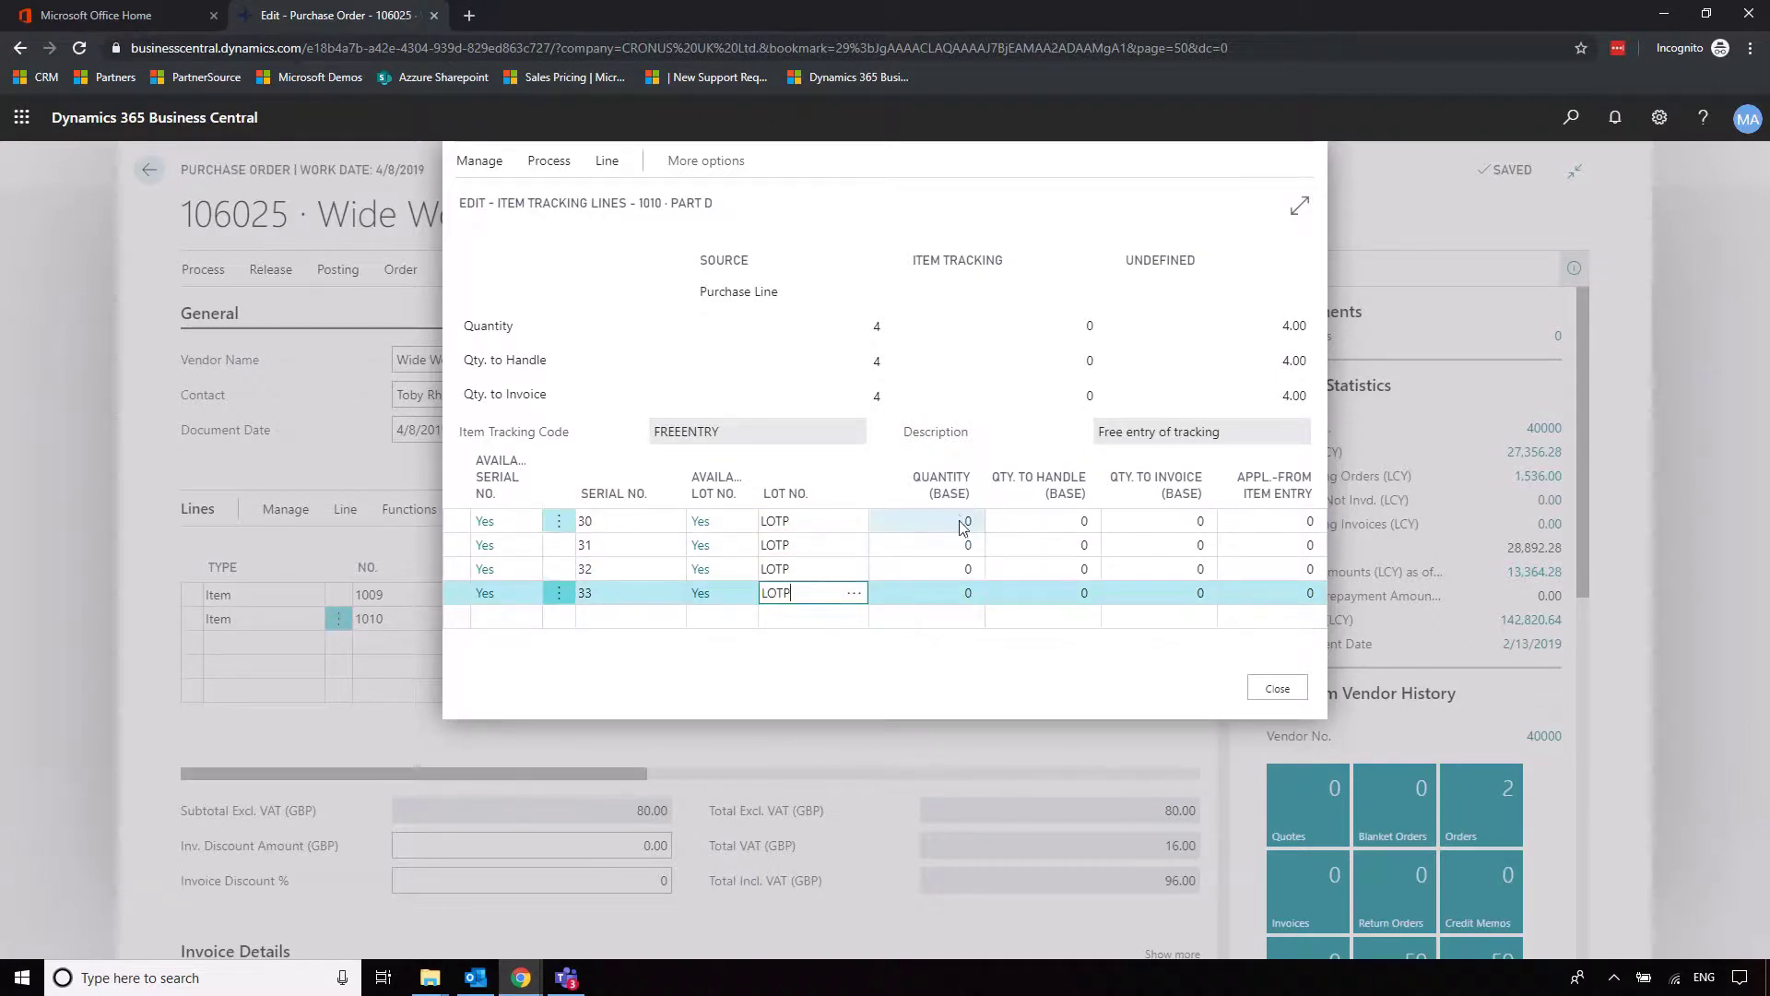
- Set Quantity (Base) to 1 on all four Part D lines and close tracking
click(961, 523)
text(1)
click(962, 545)
text(1)
click(966, 569)
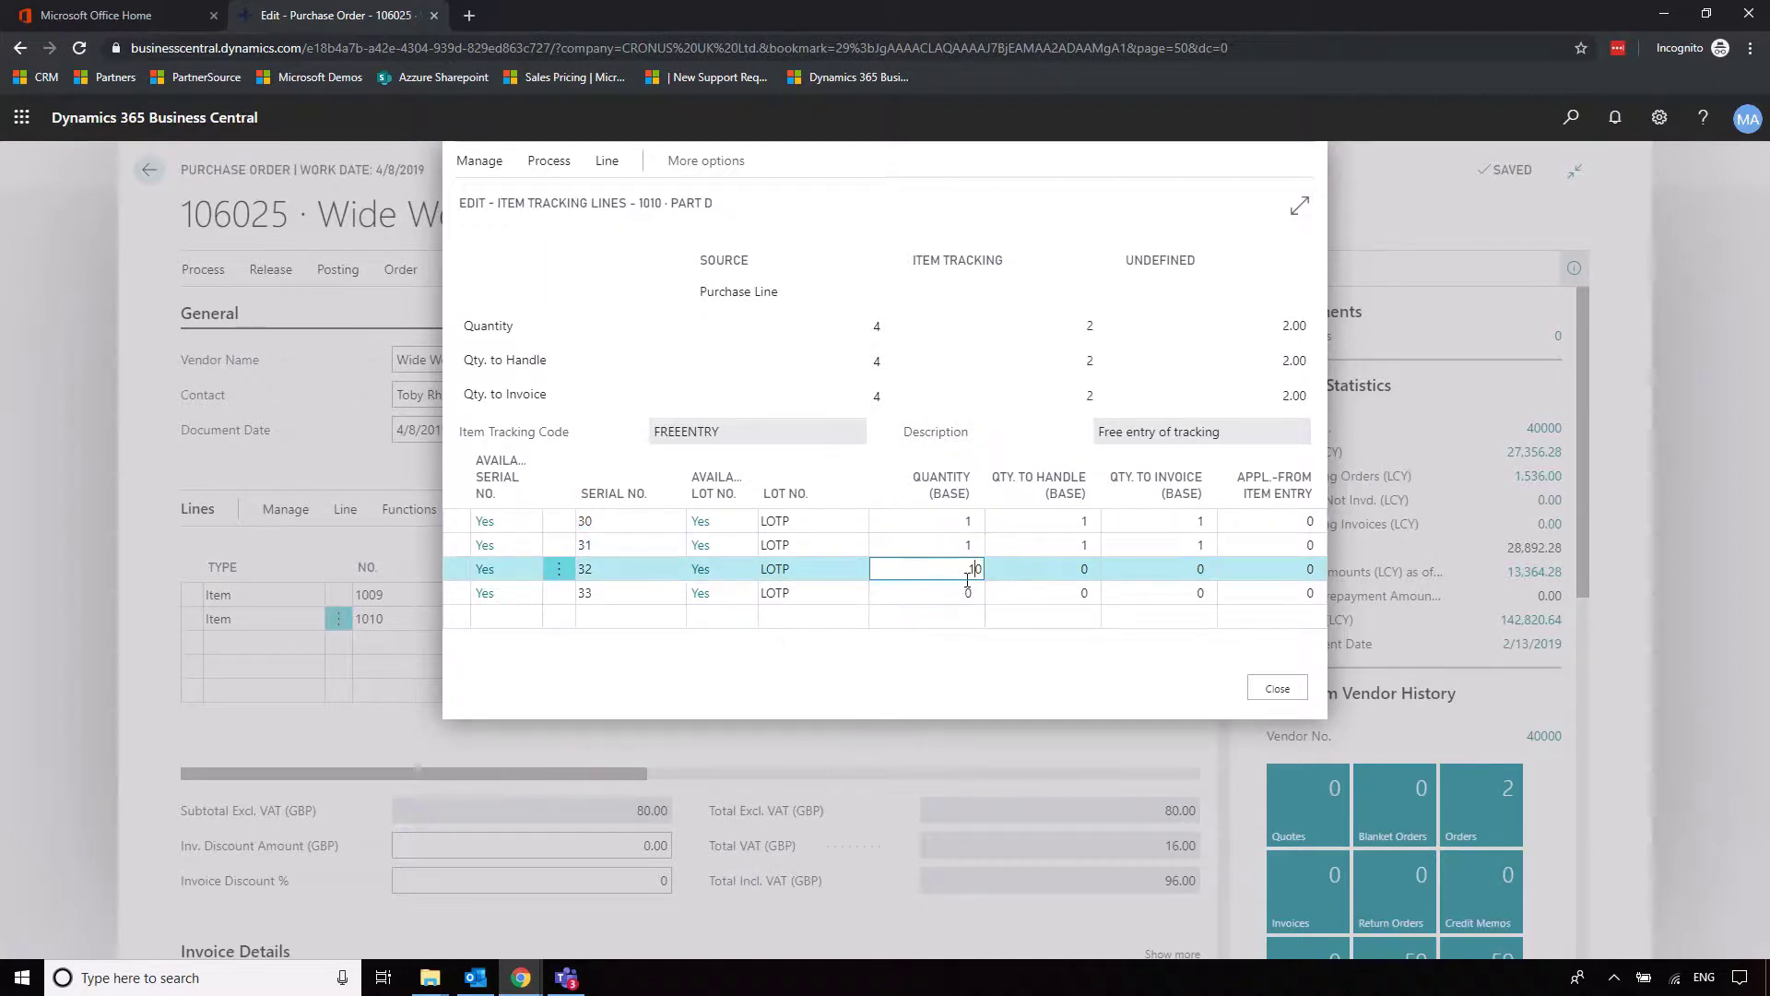
click(947, 592)
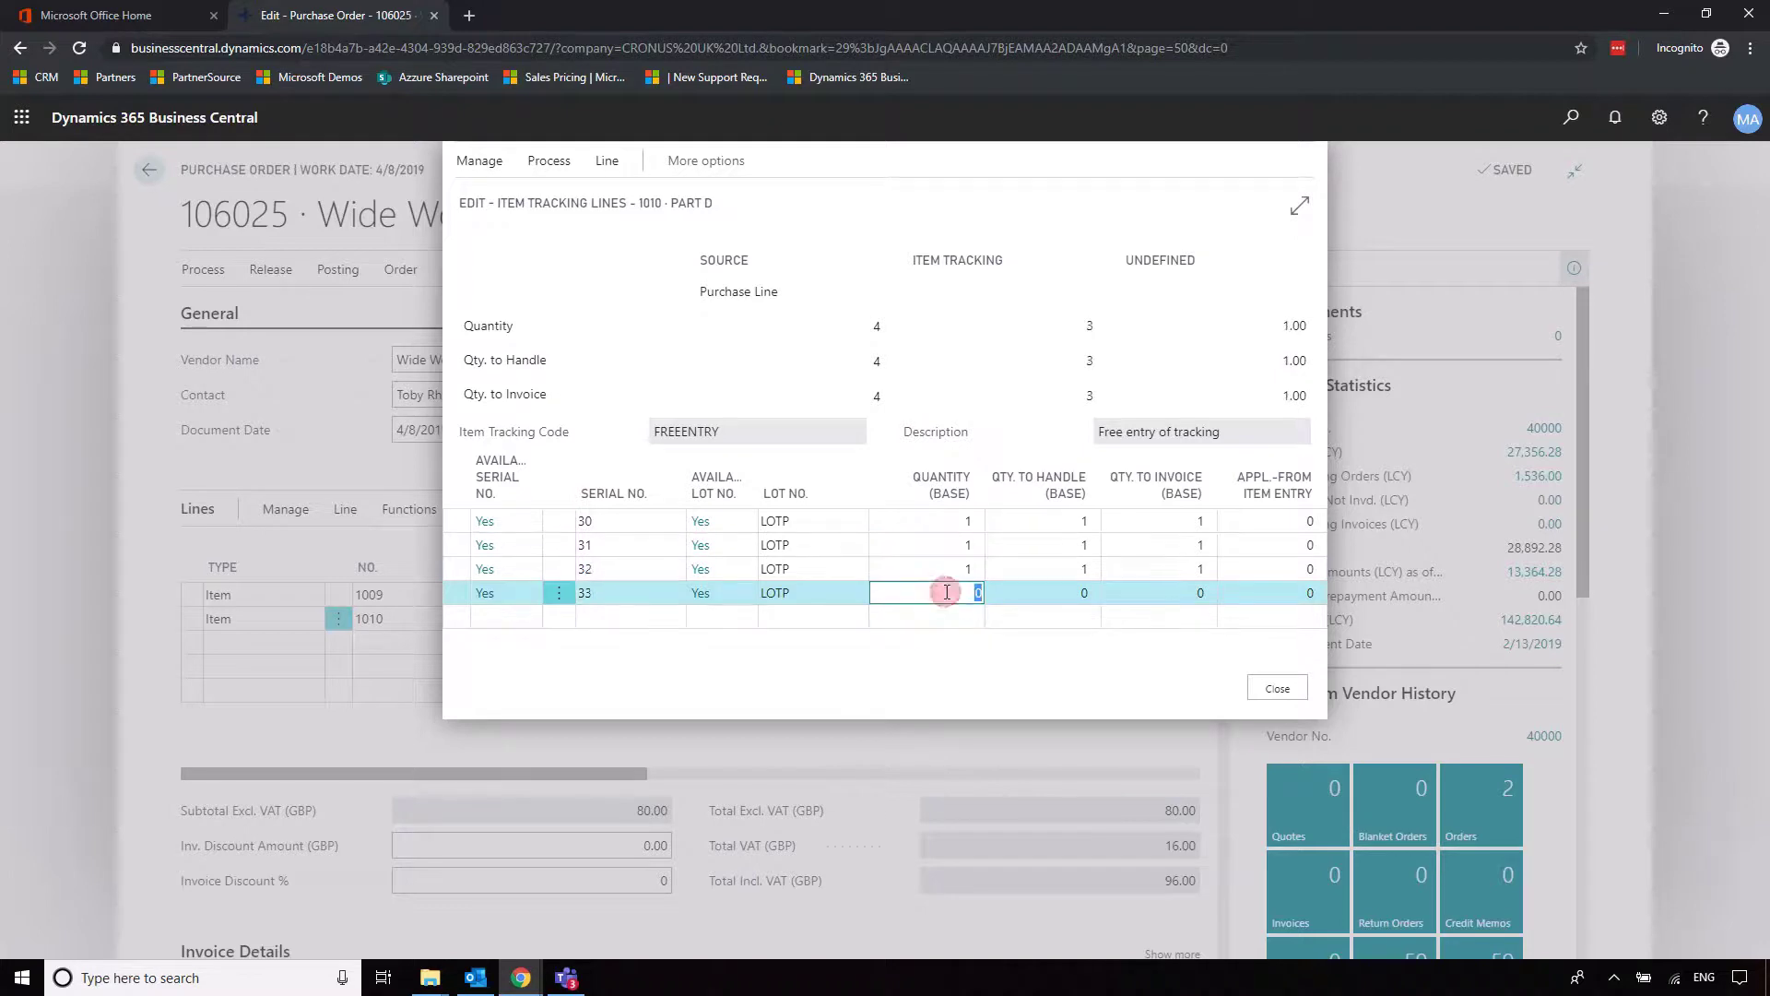
click(546, 164)
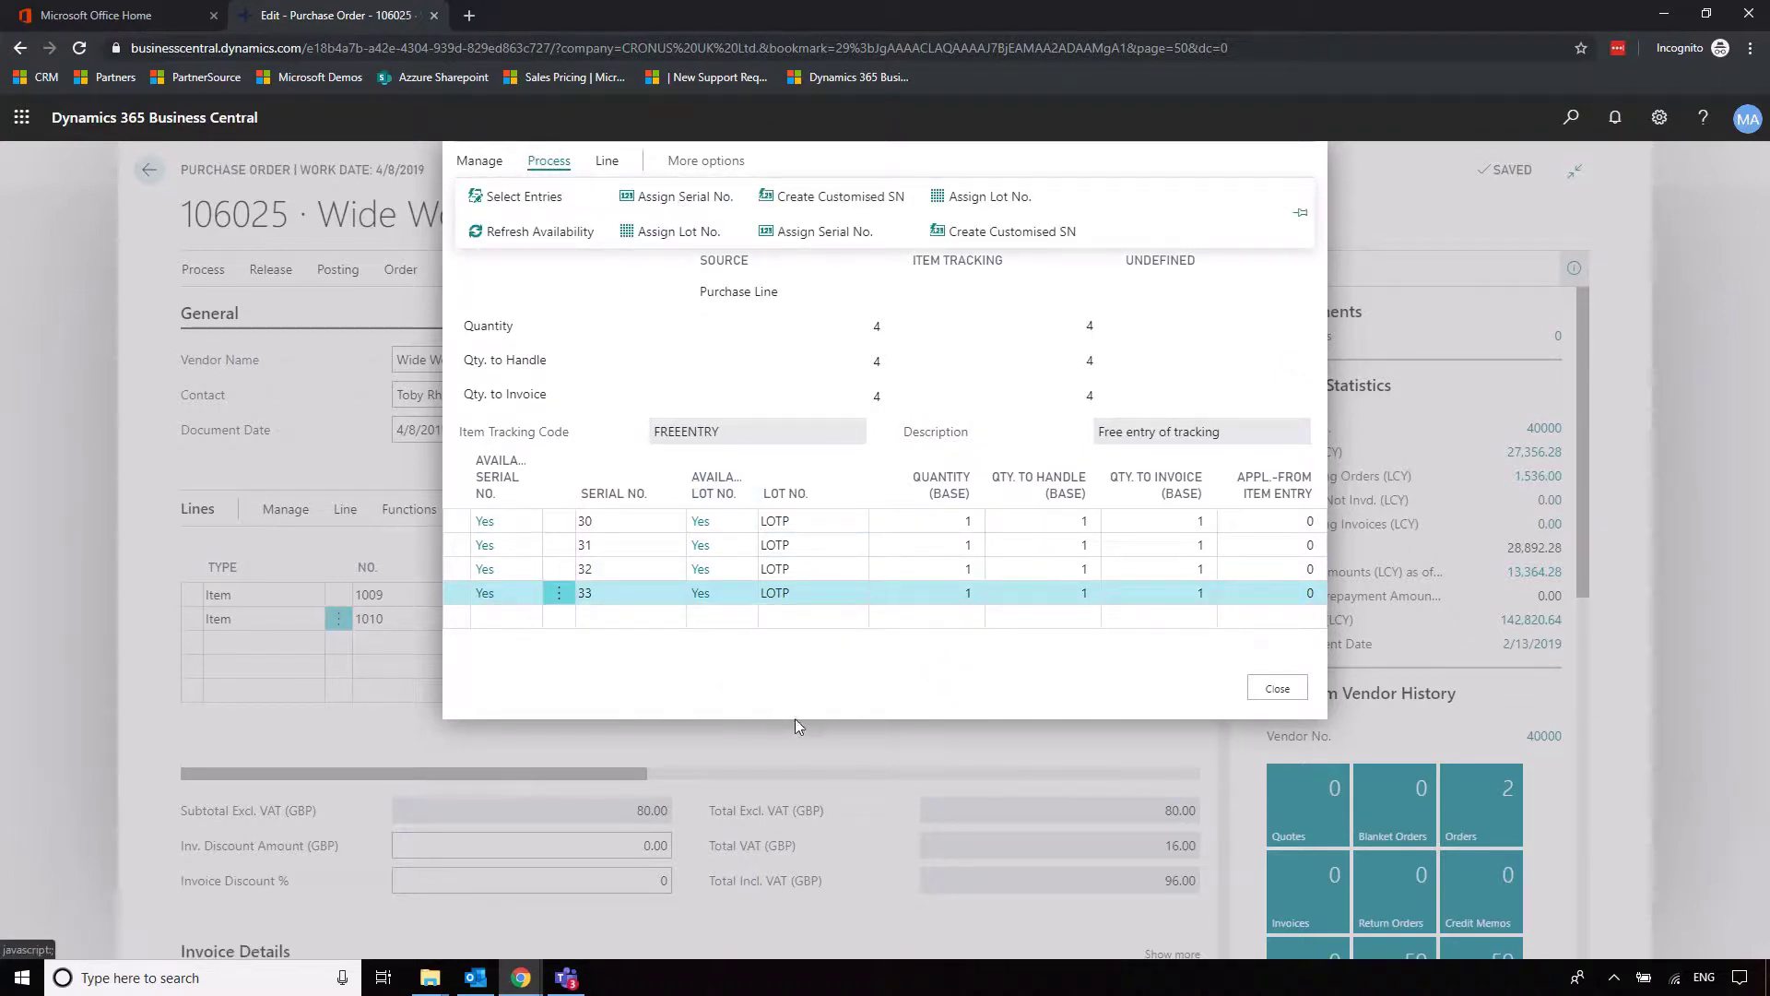
click(820, 699)
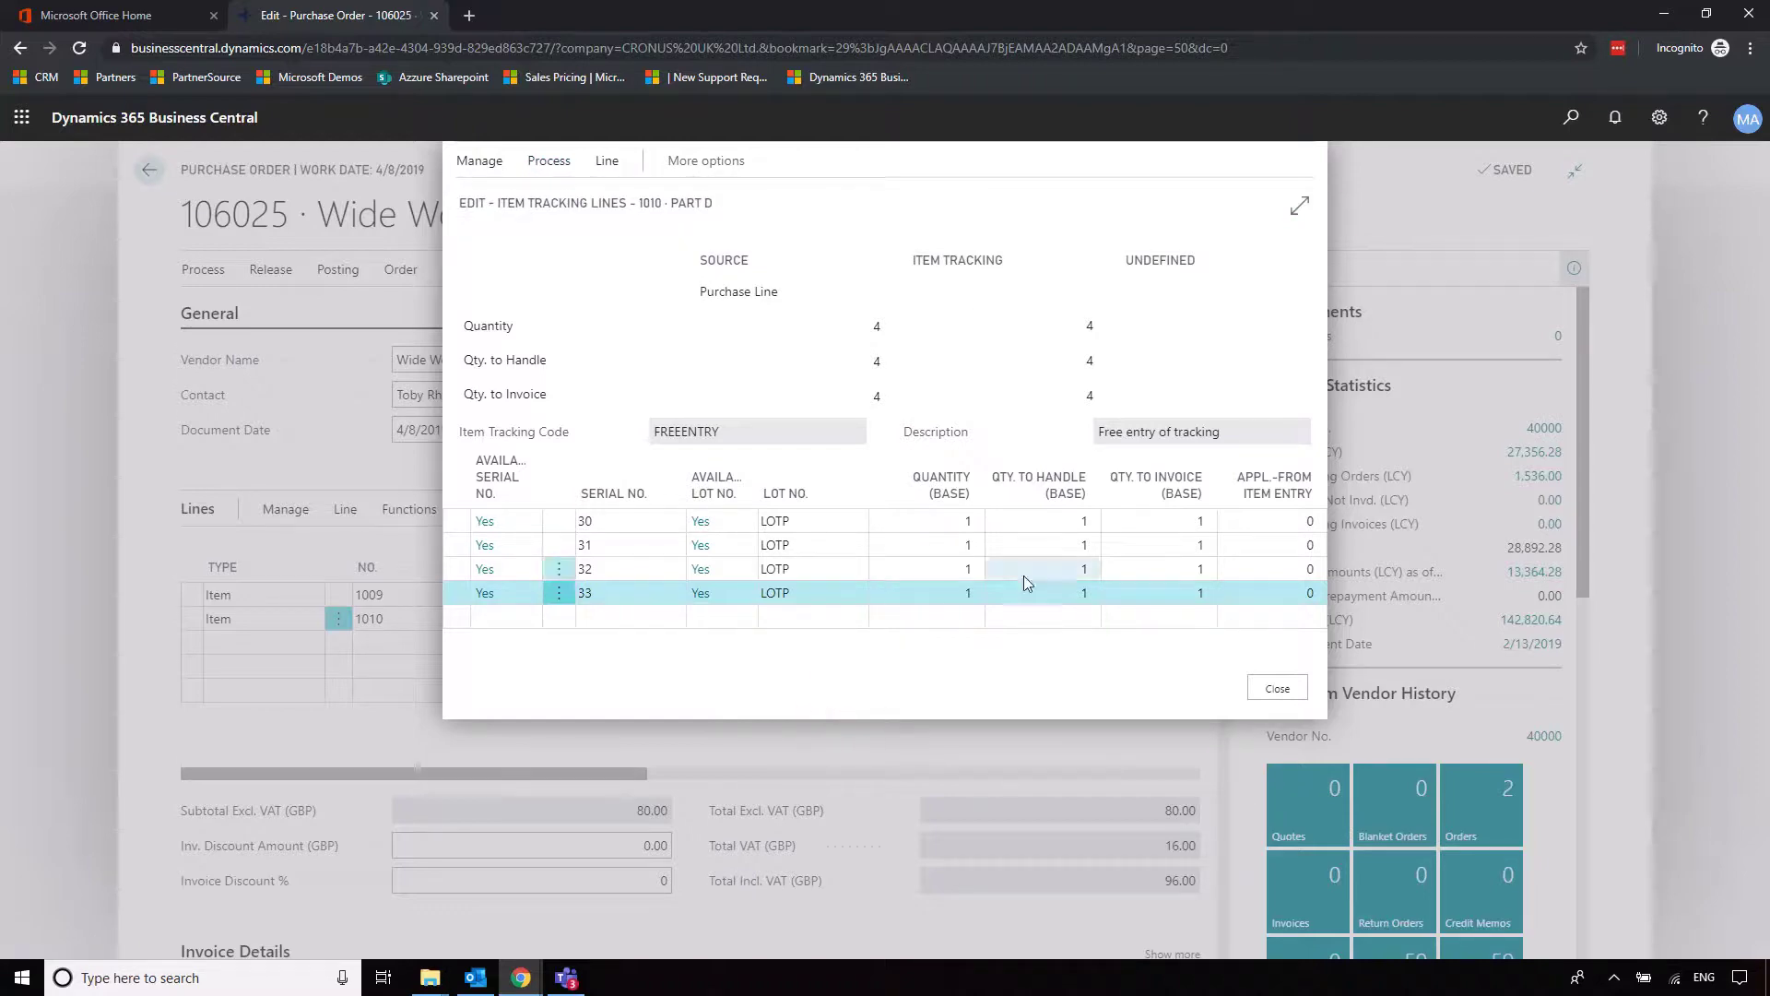
click(1260, 692)
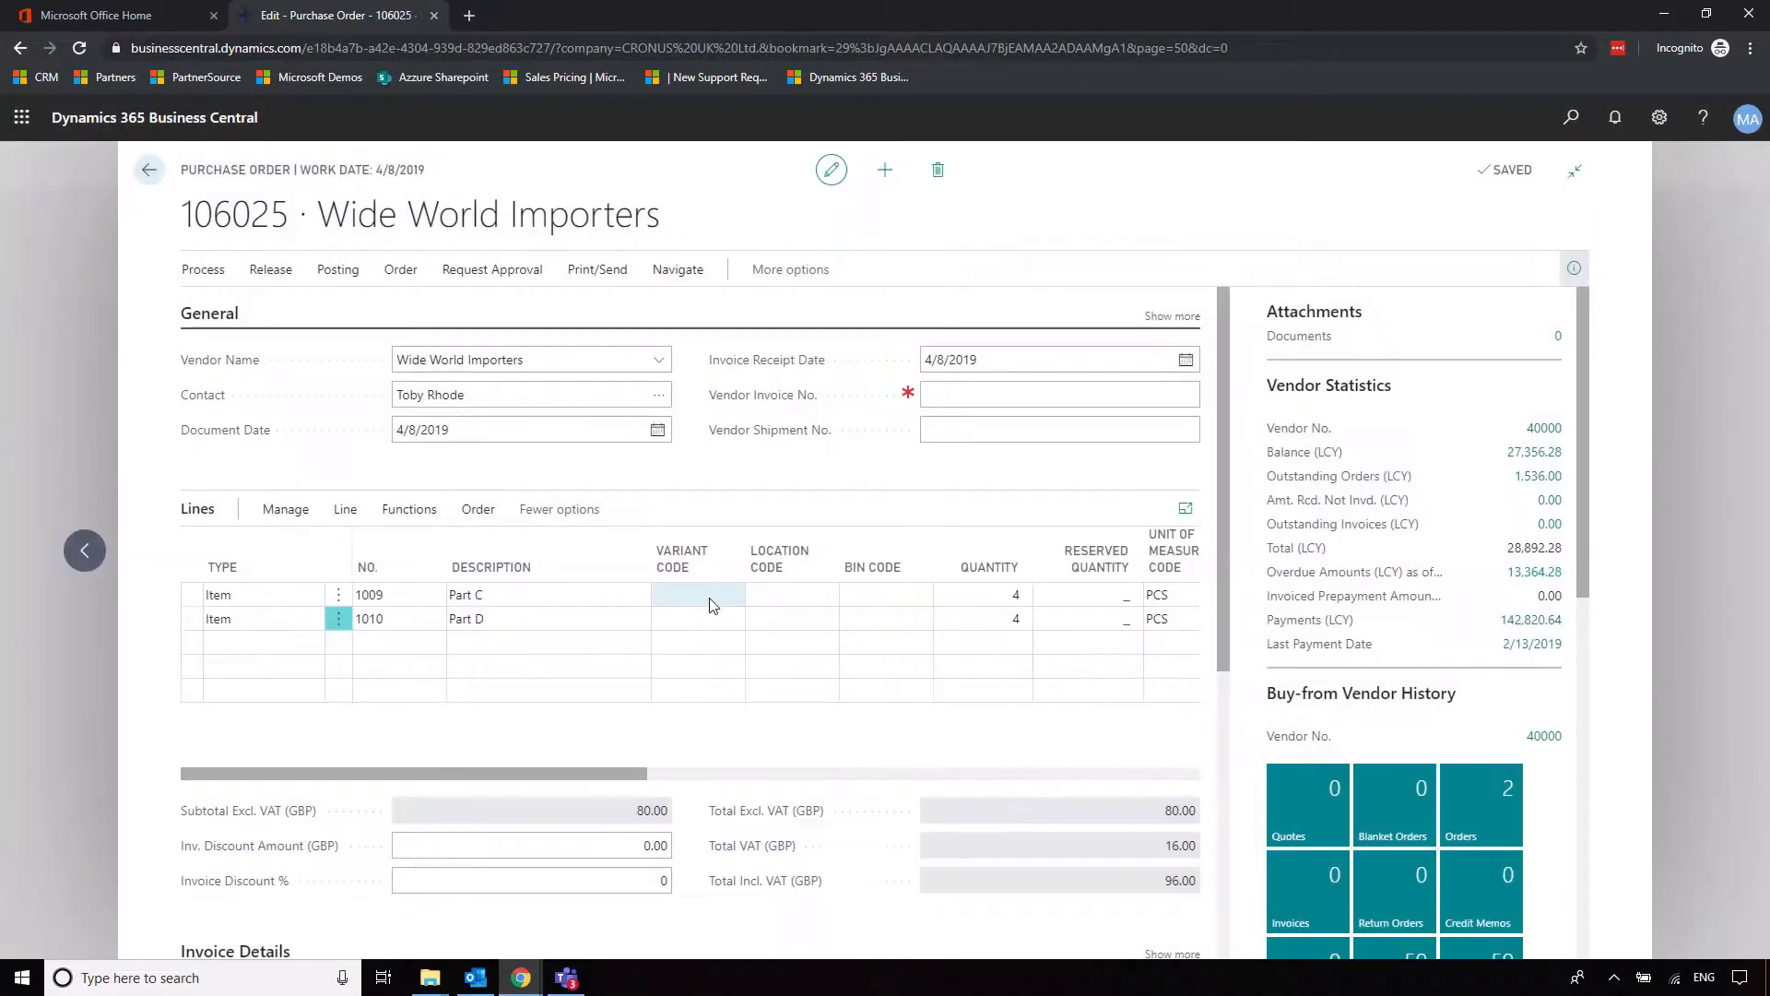
- Enter vendor invoice no. V7777, post as Receive and Invoice, then select item 1009 in Items
click(966, 394)
text(V7777)
click(339, 269)
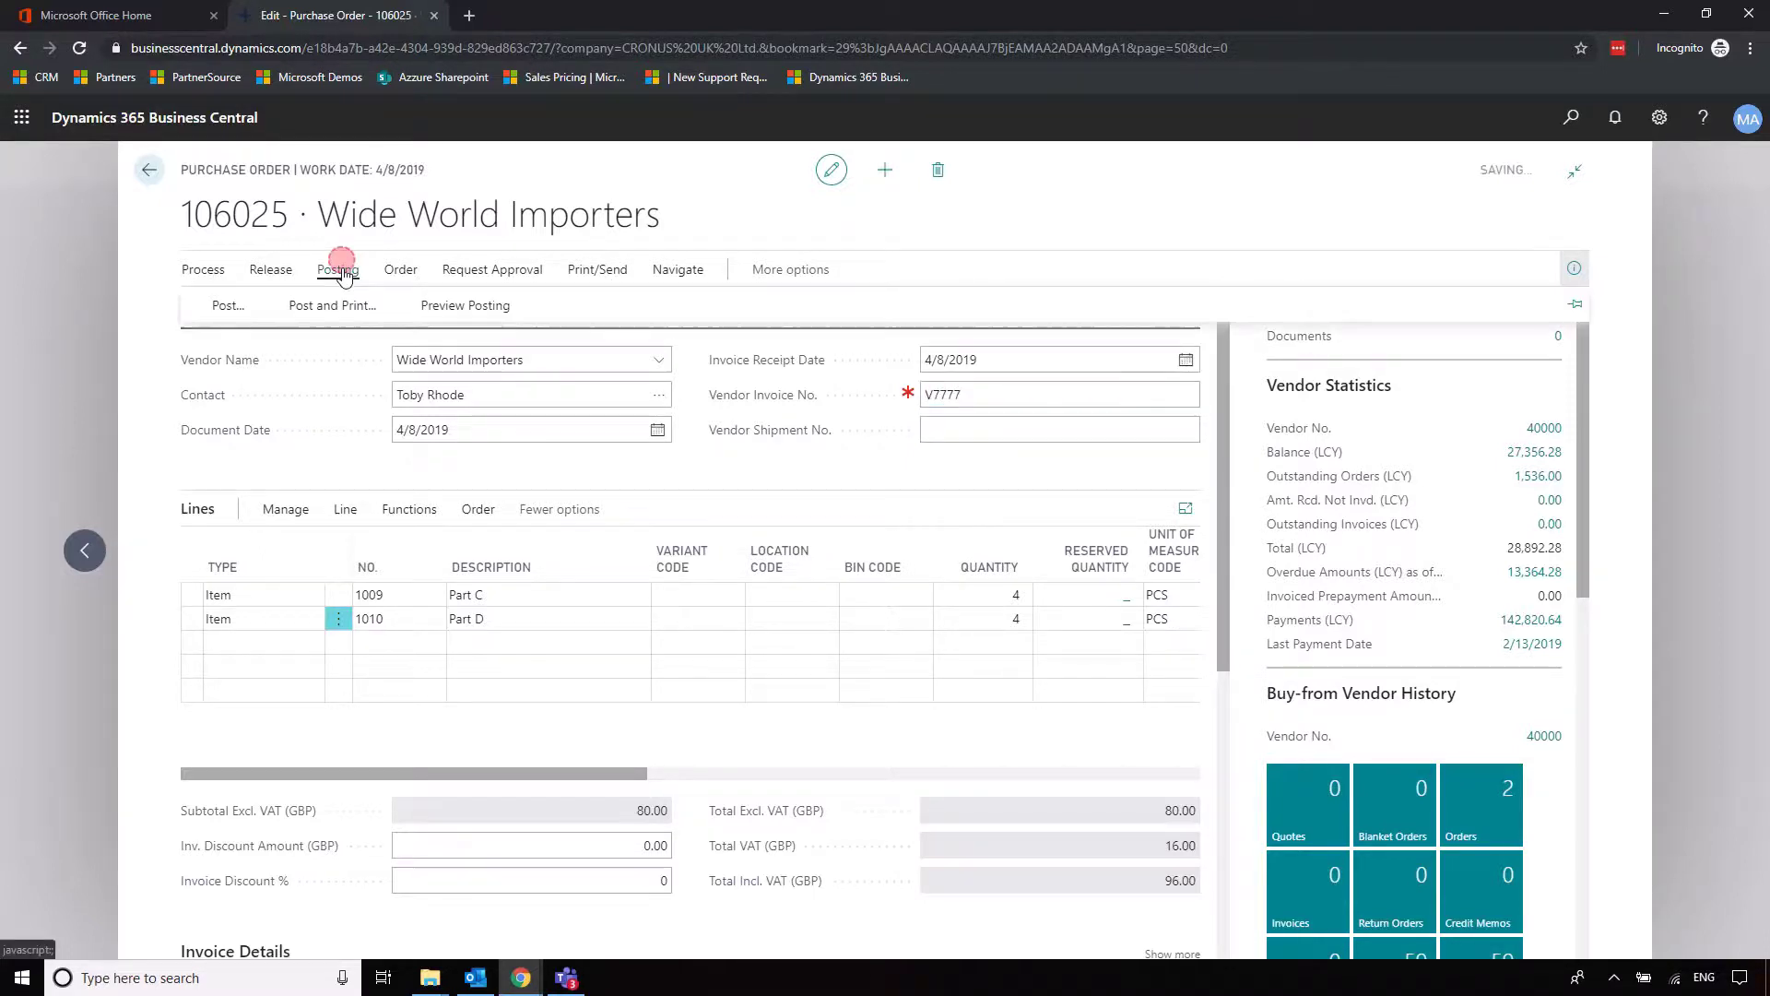
click(226, 305)
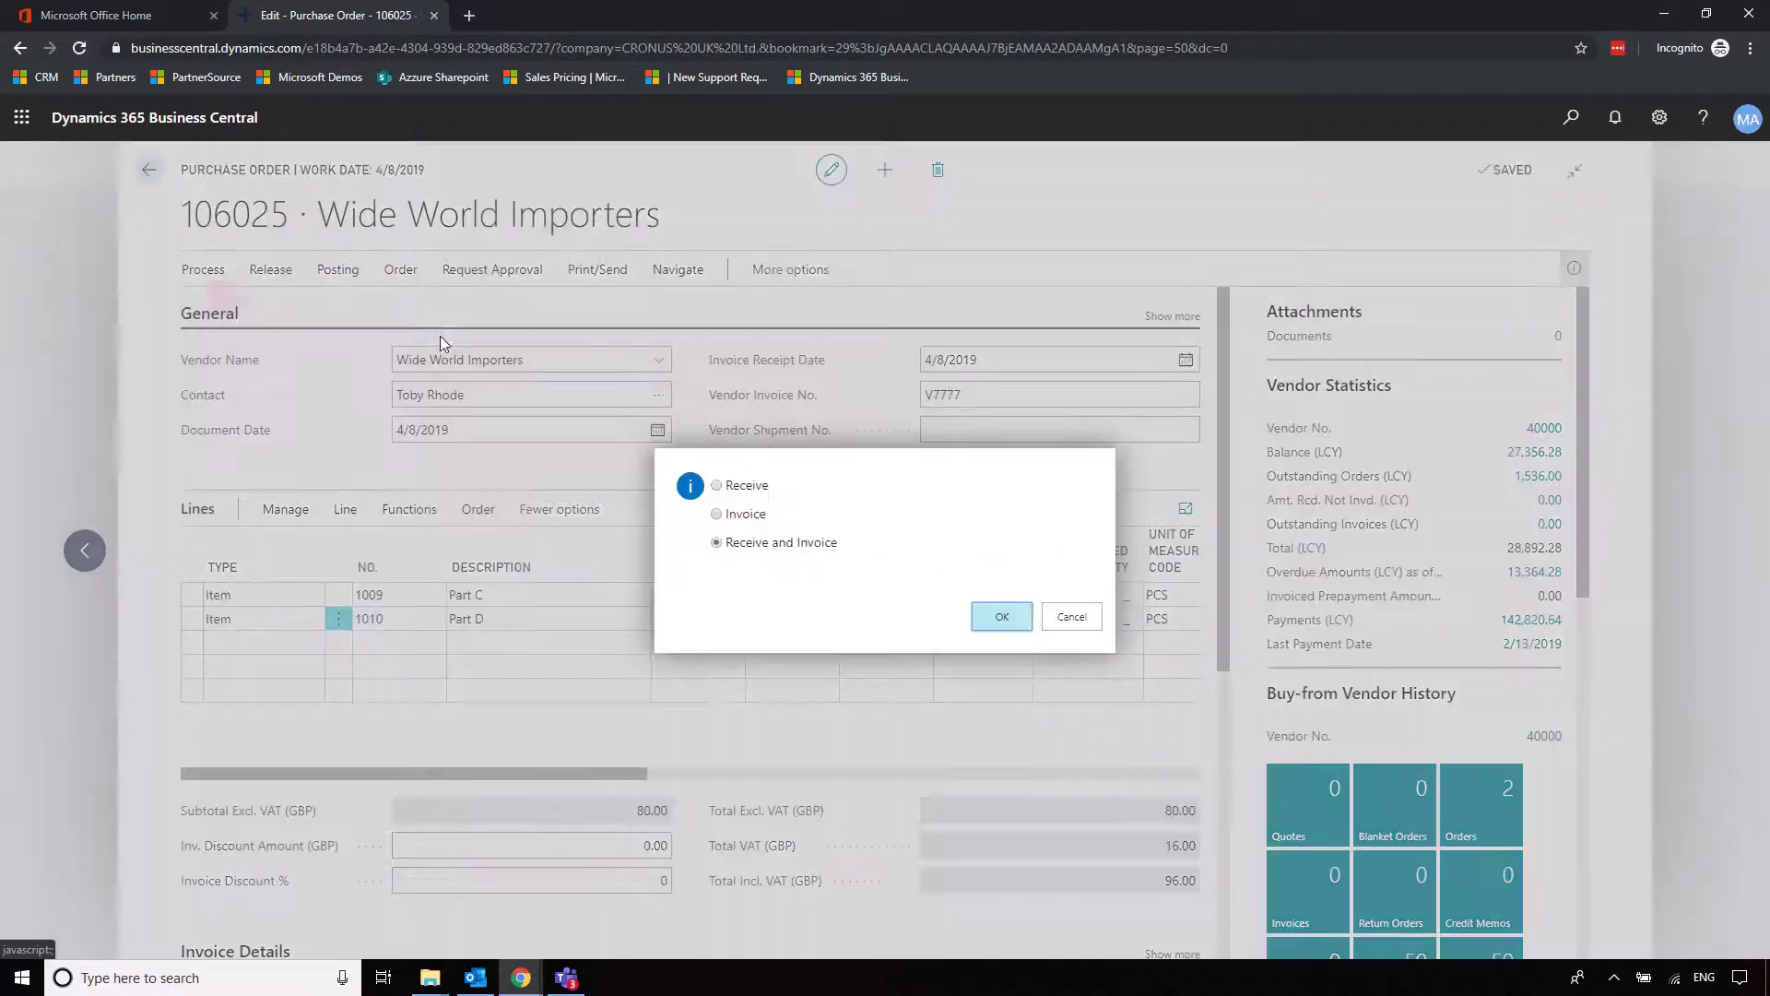
click(994, 617)
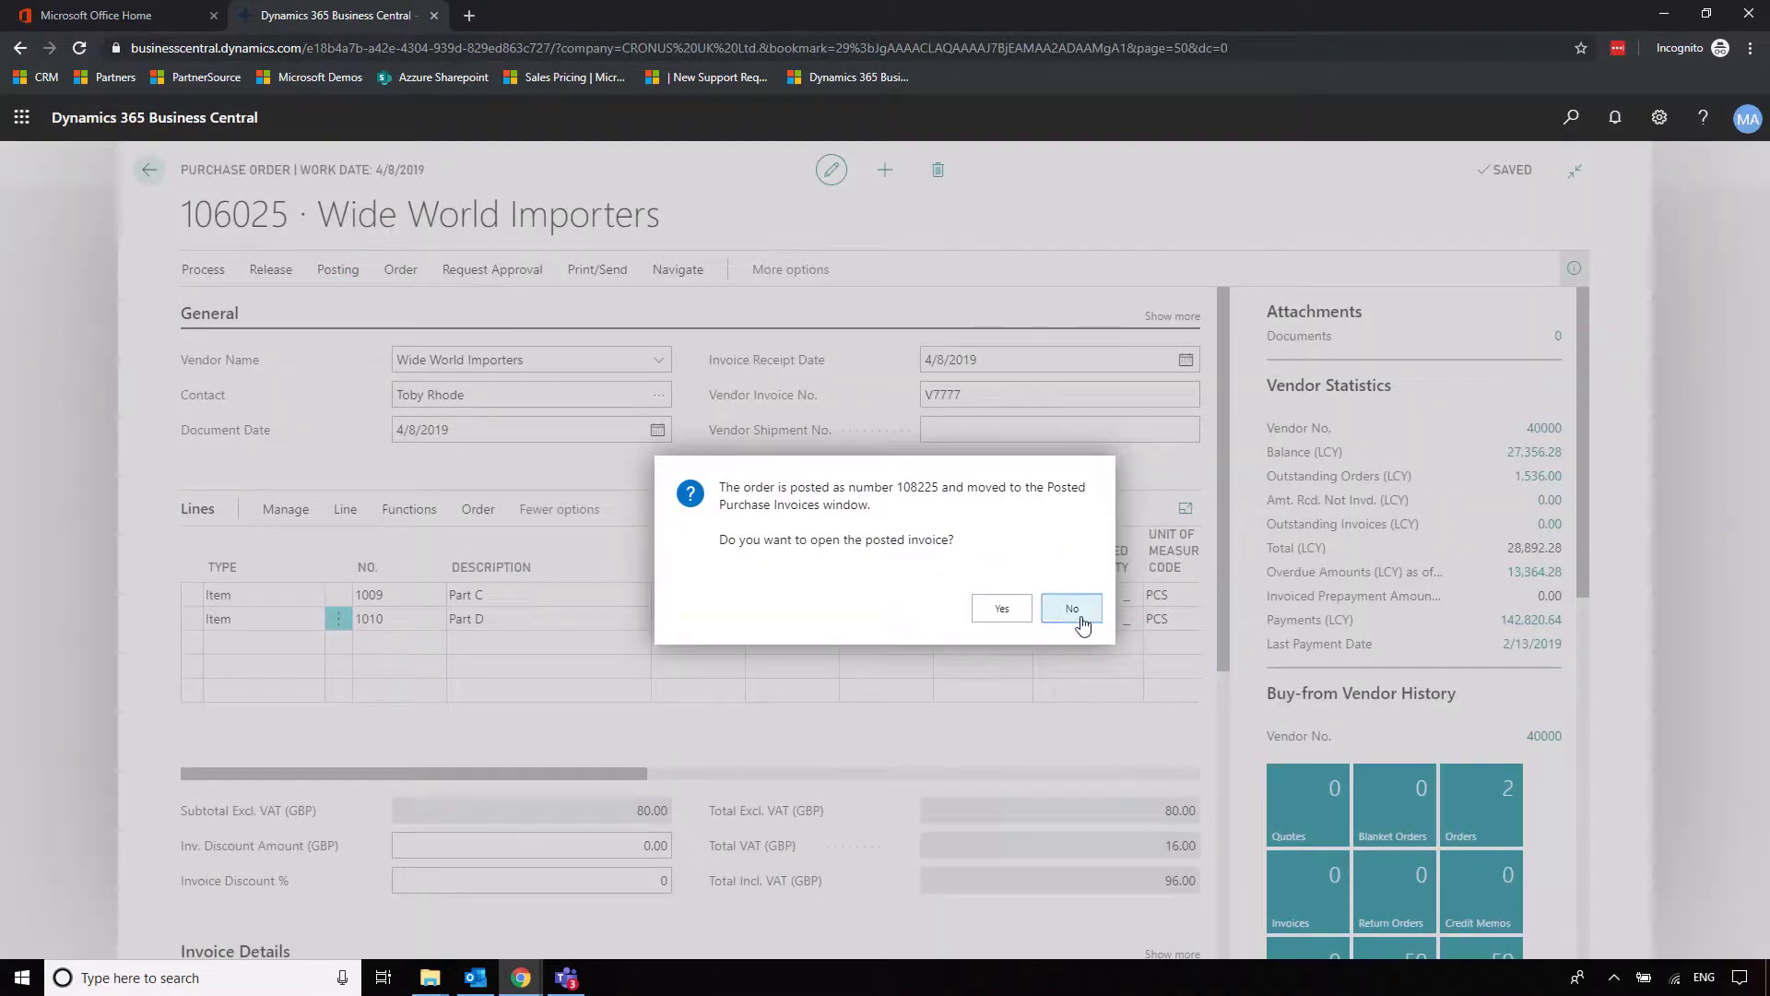
click(1077, 612)
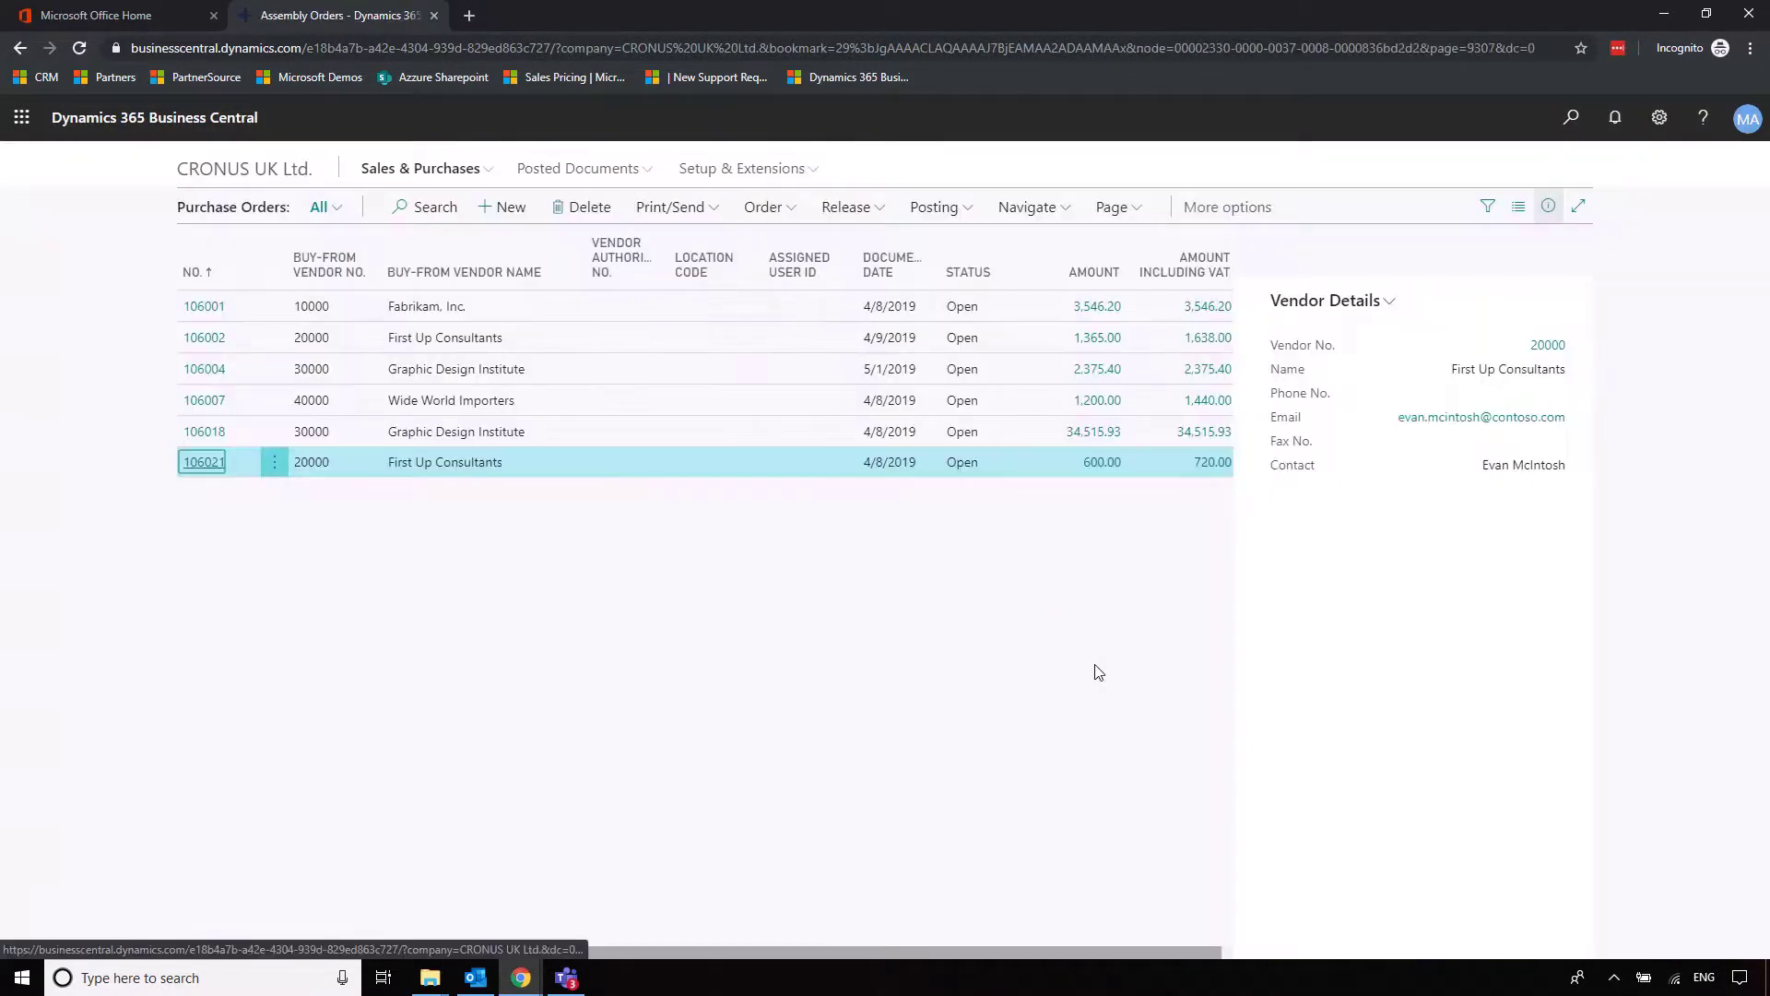
click(1095, 205)
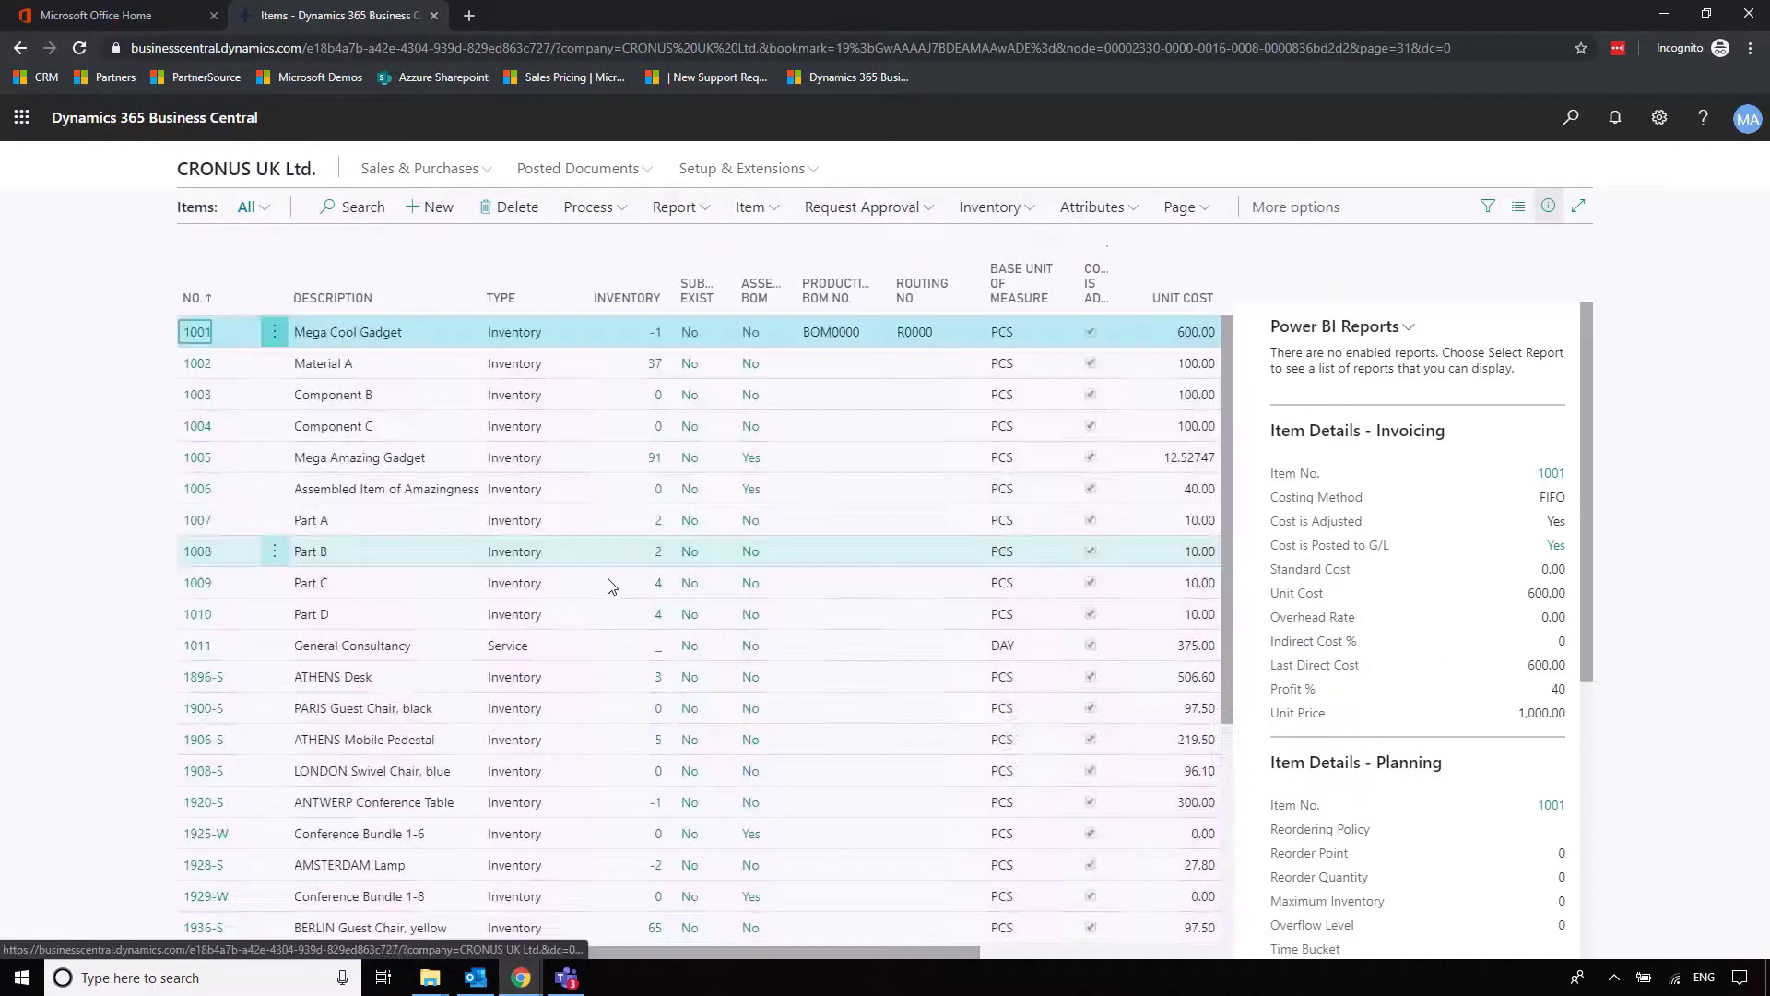
click(247, 590)
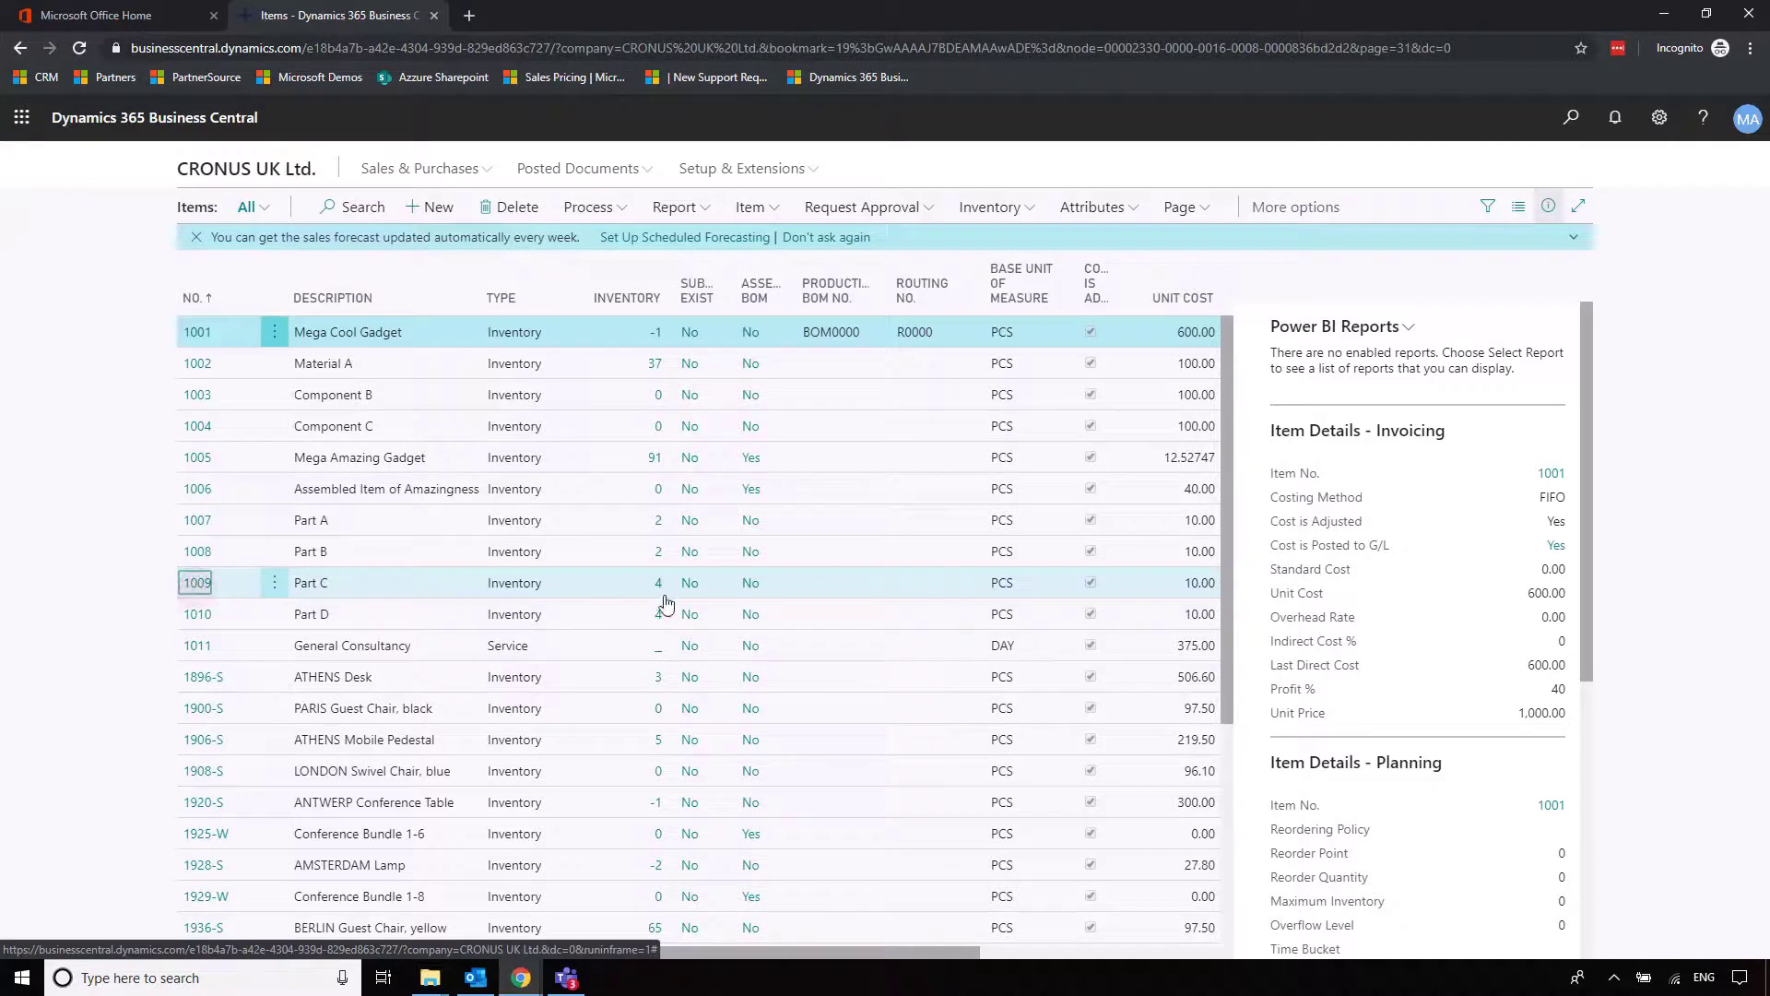
- Open Part C's Item Tracking Entries and select the entries from LOTZ serial 15 upward
key(Return)
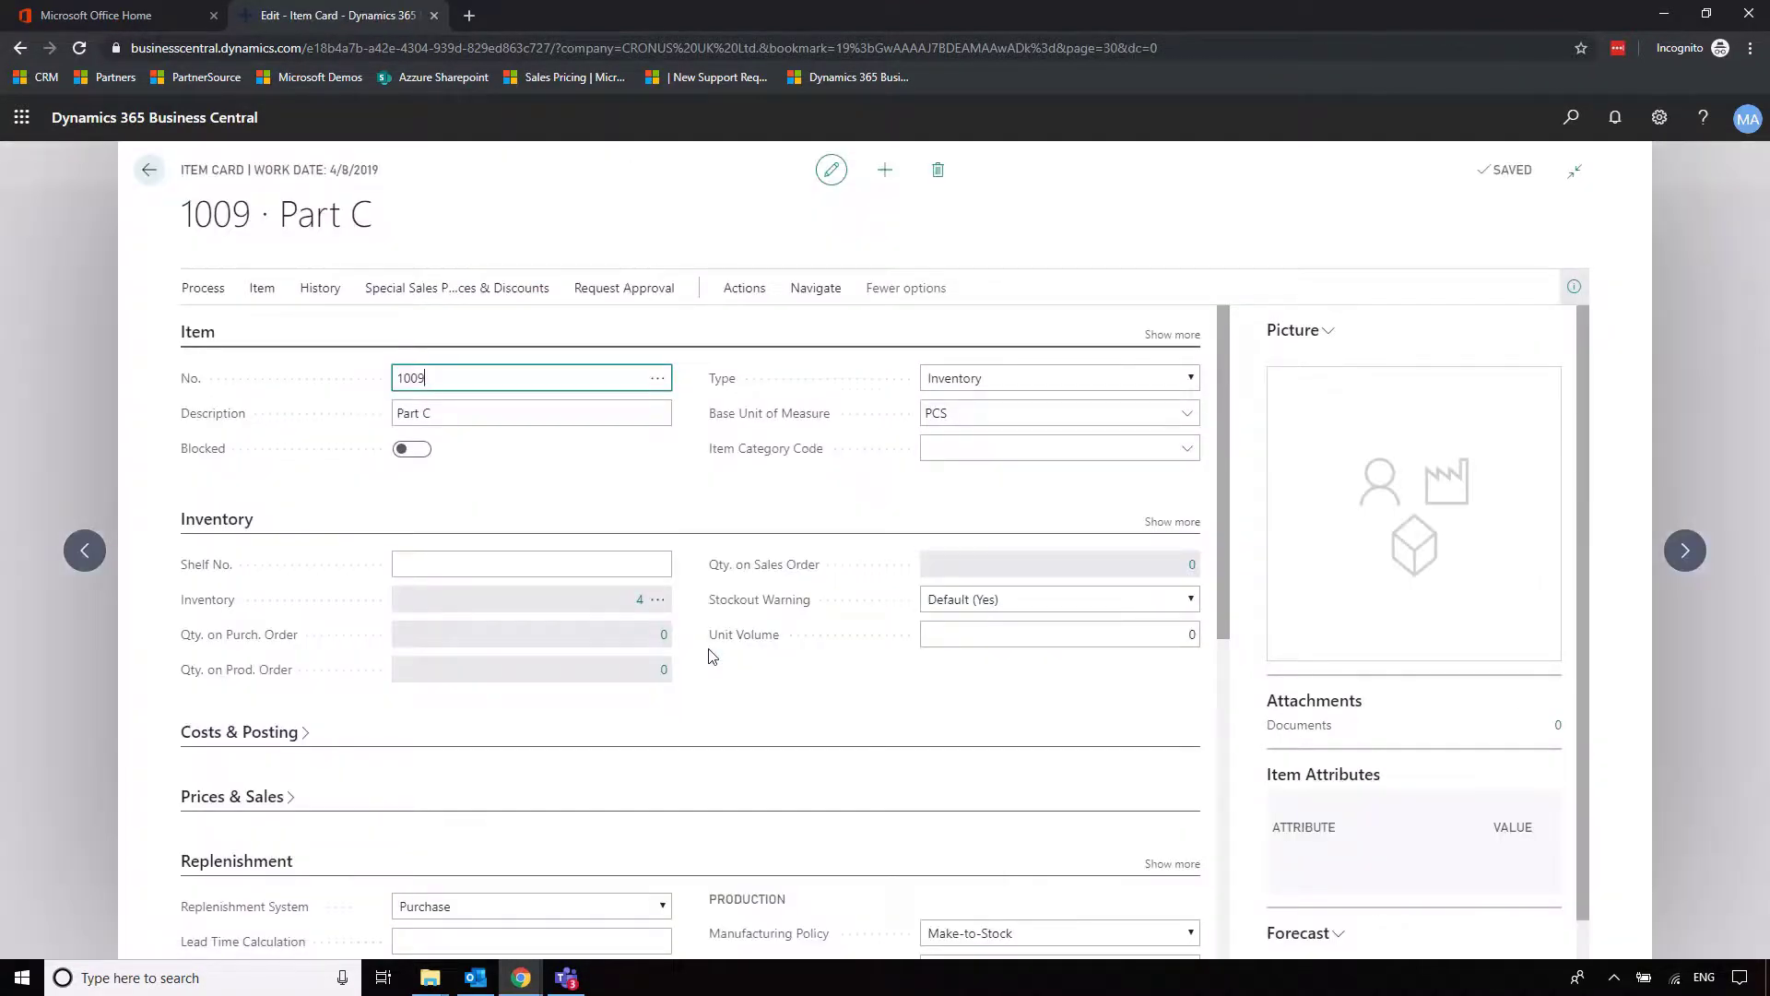
click(826, 324)
click(226, 349)
mouse_move(207, 385)
click(453, 525)
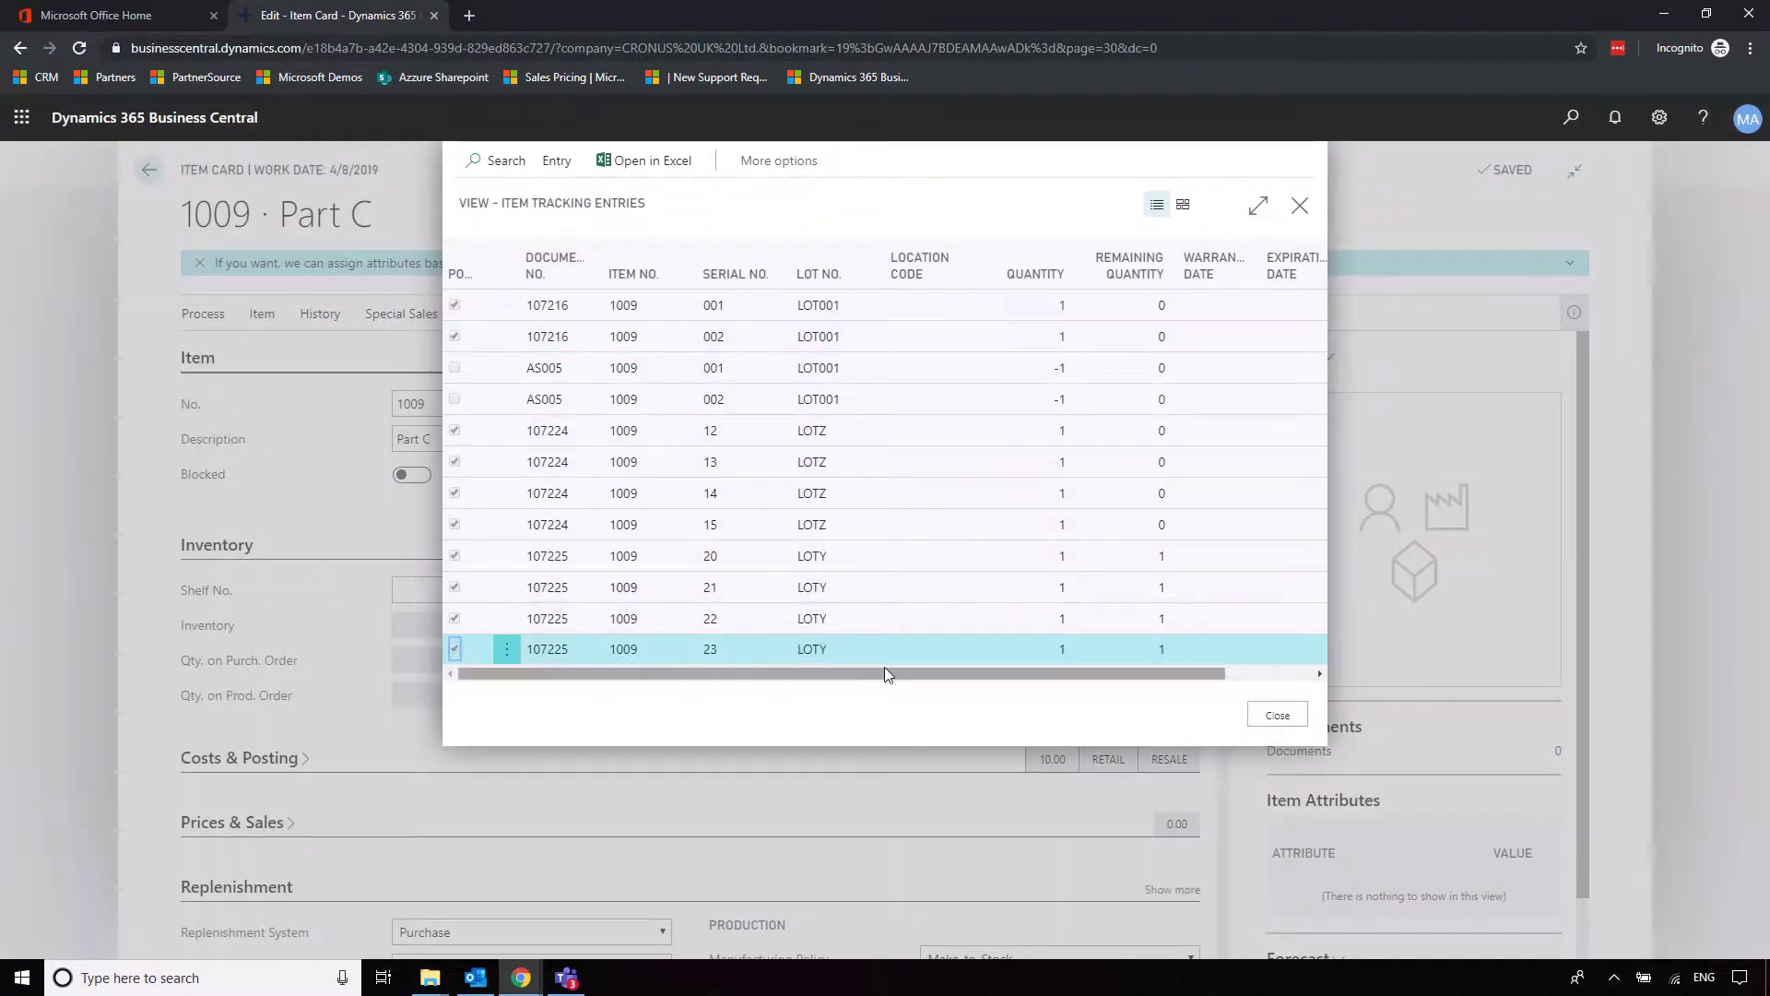
click(889, 524)
shift+click(885, 430)
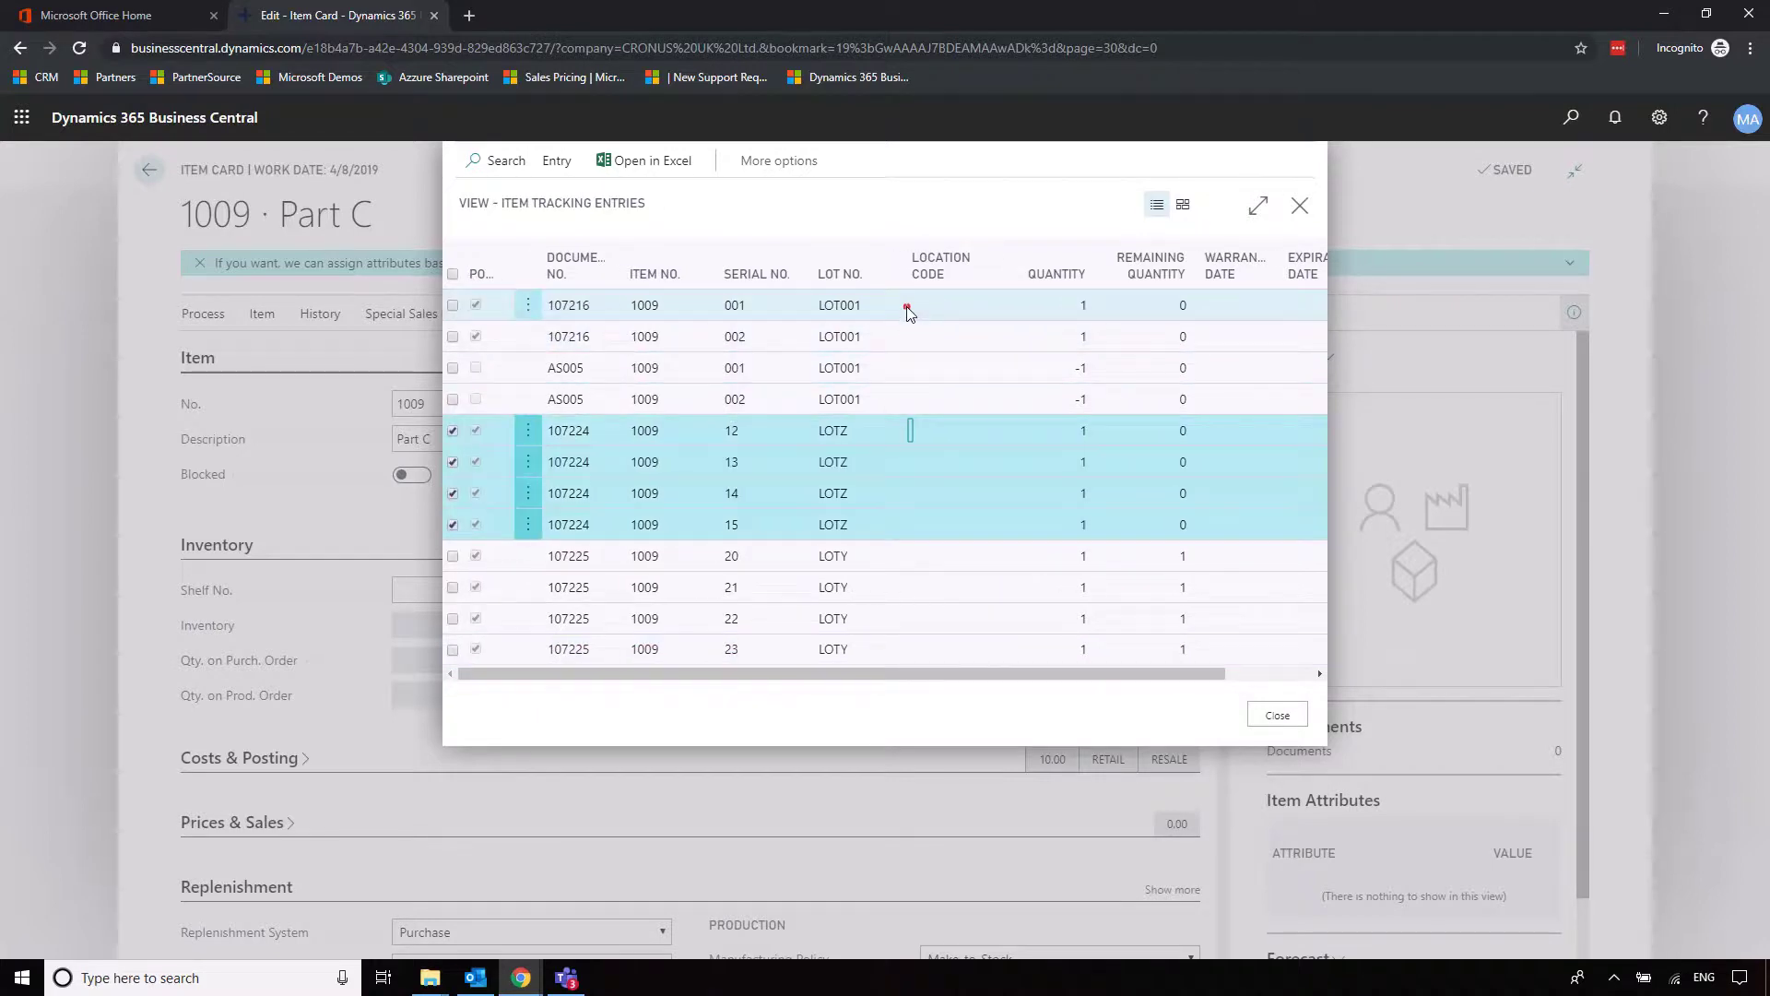
shift+click(907, 308)
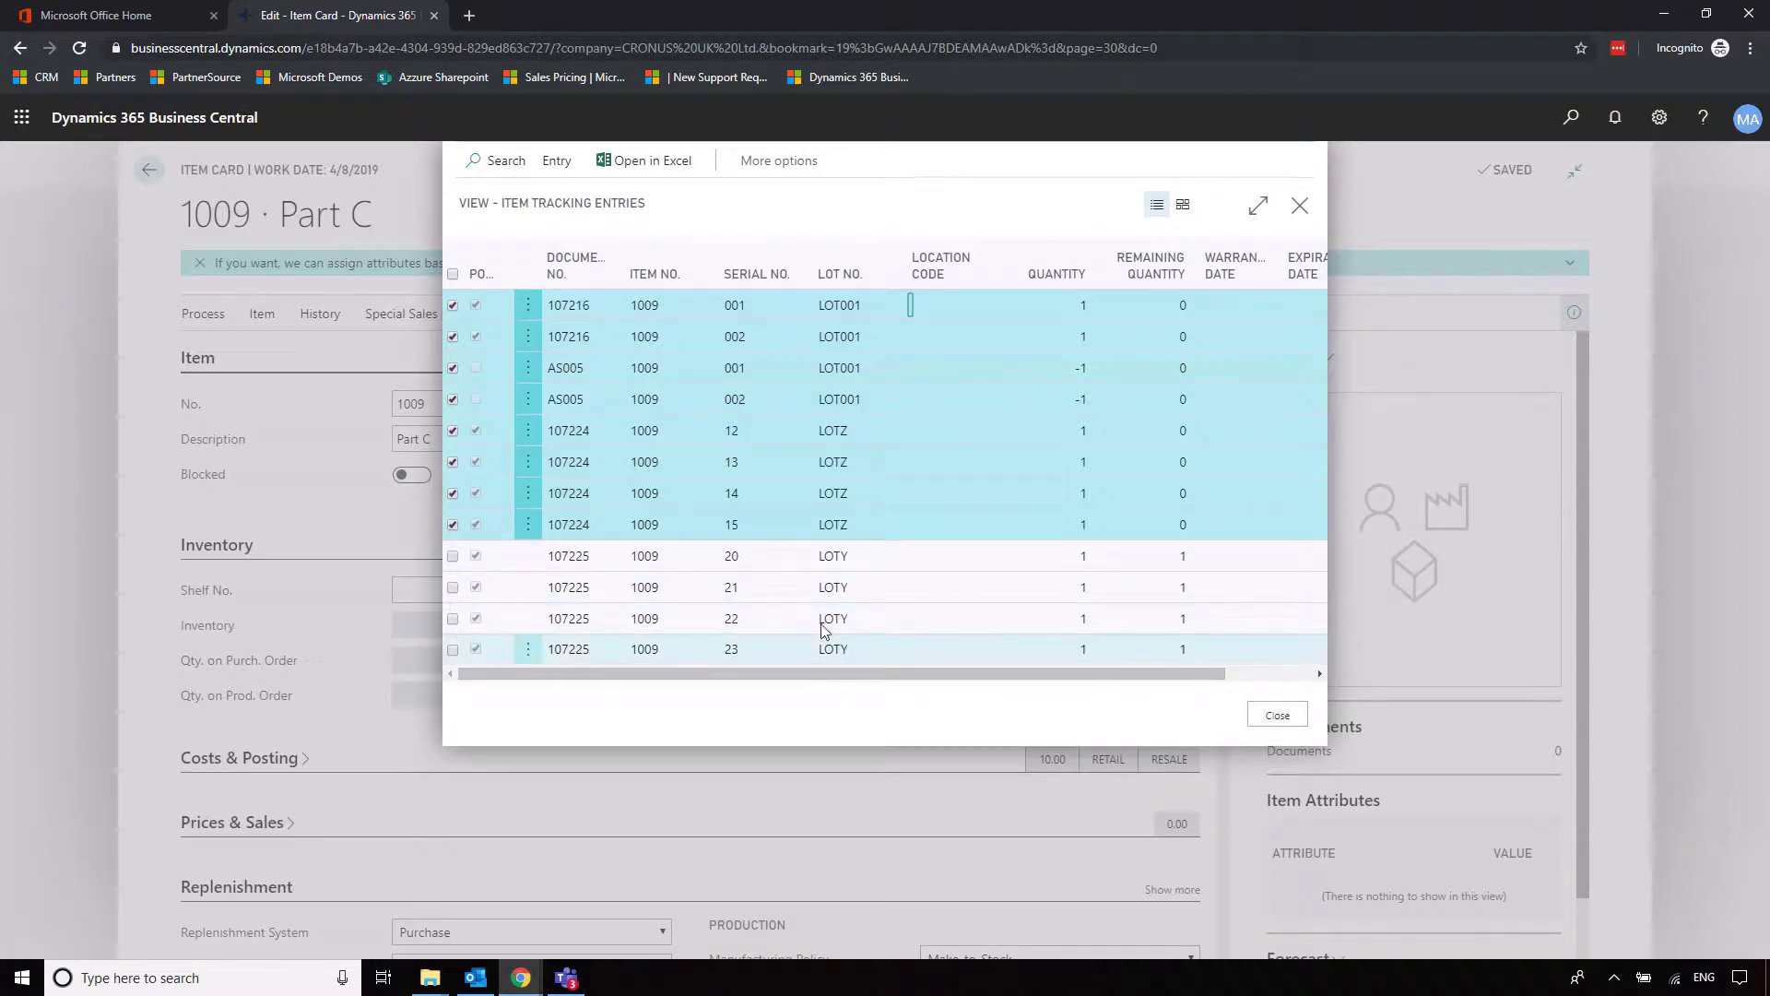
- Close the tracking entries, Part C card and Items list, then open assembly order AS009
click(1276, 716)
key(Escape)
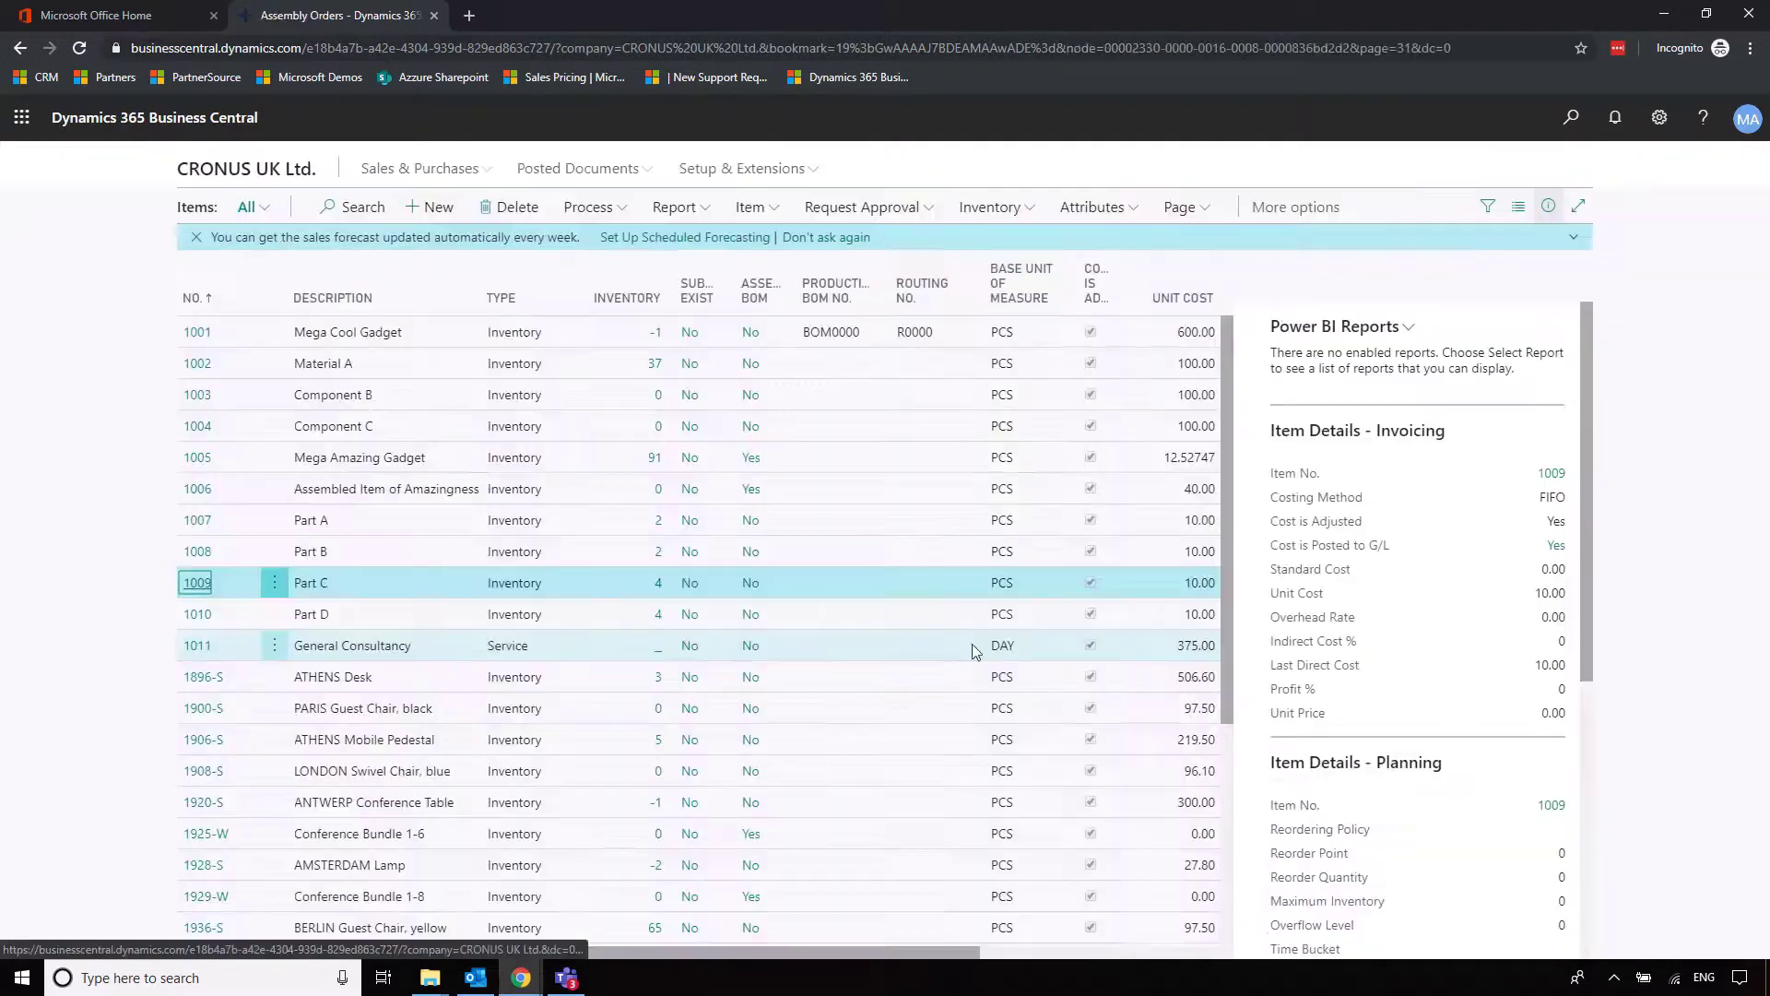
key(Escape)
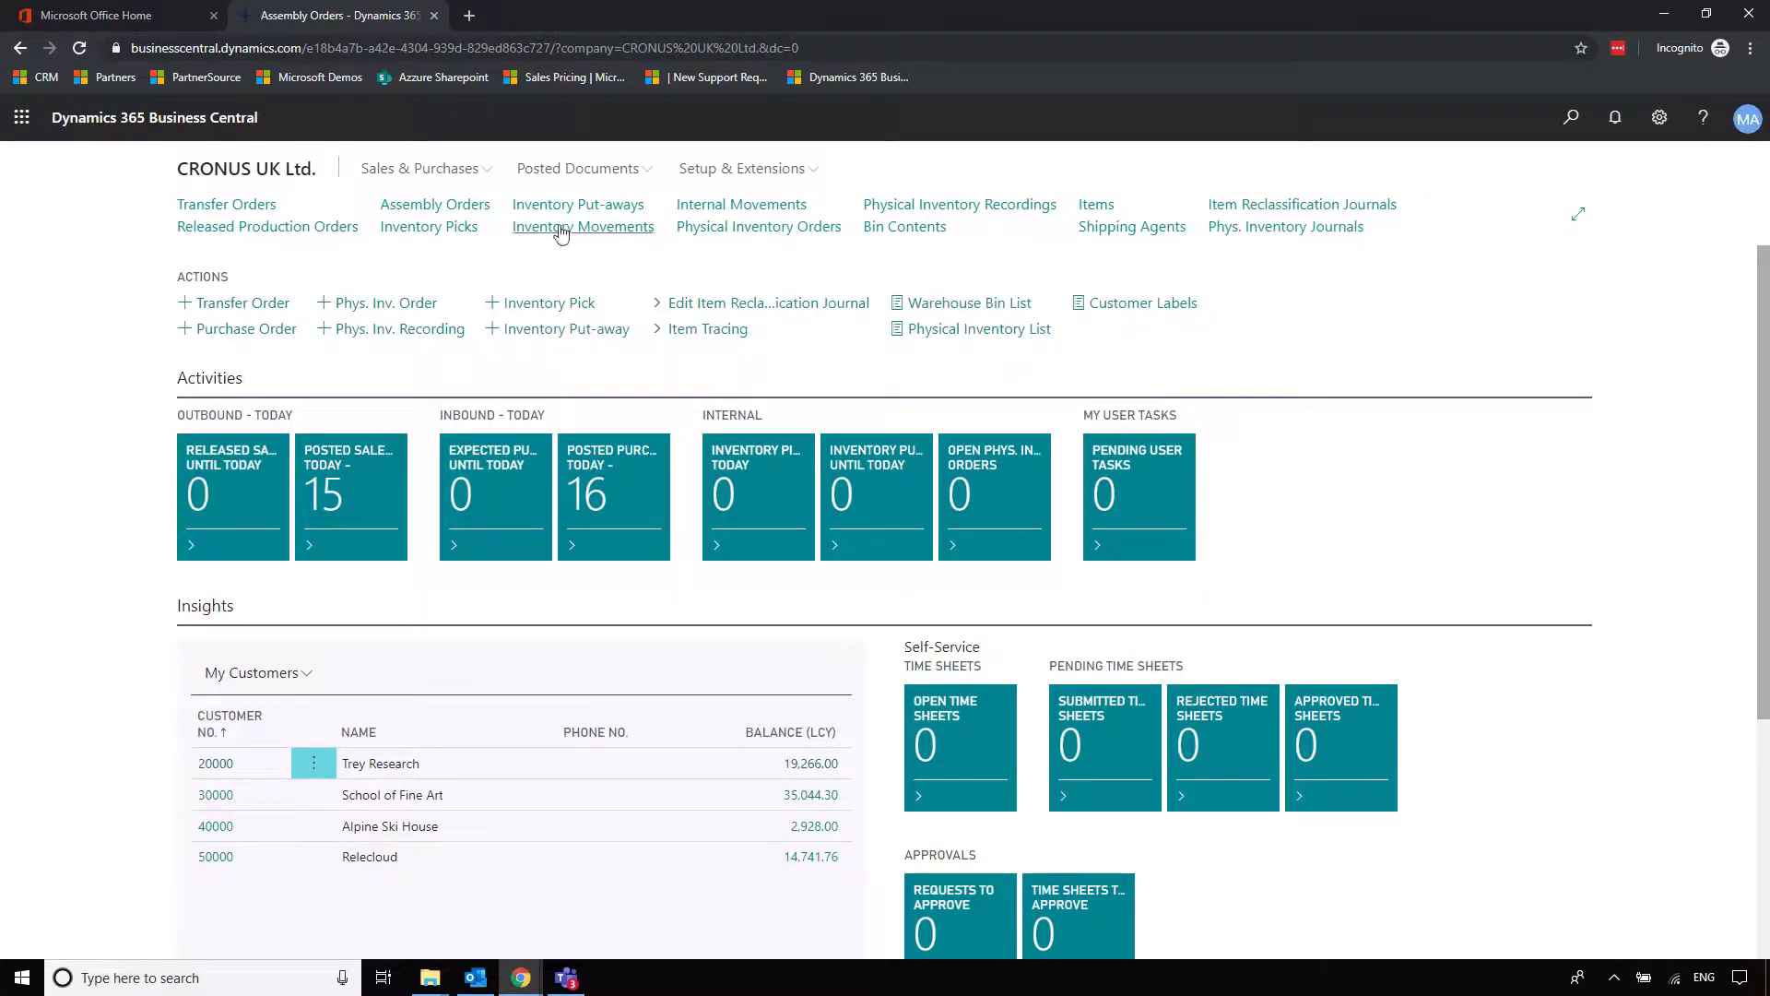
click(469, 206)
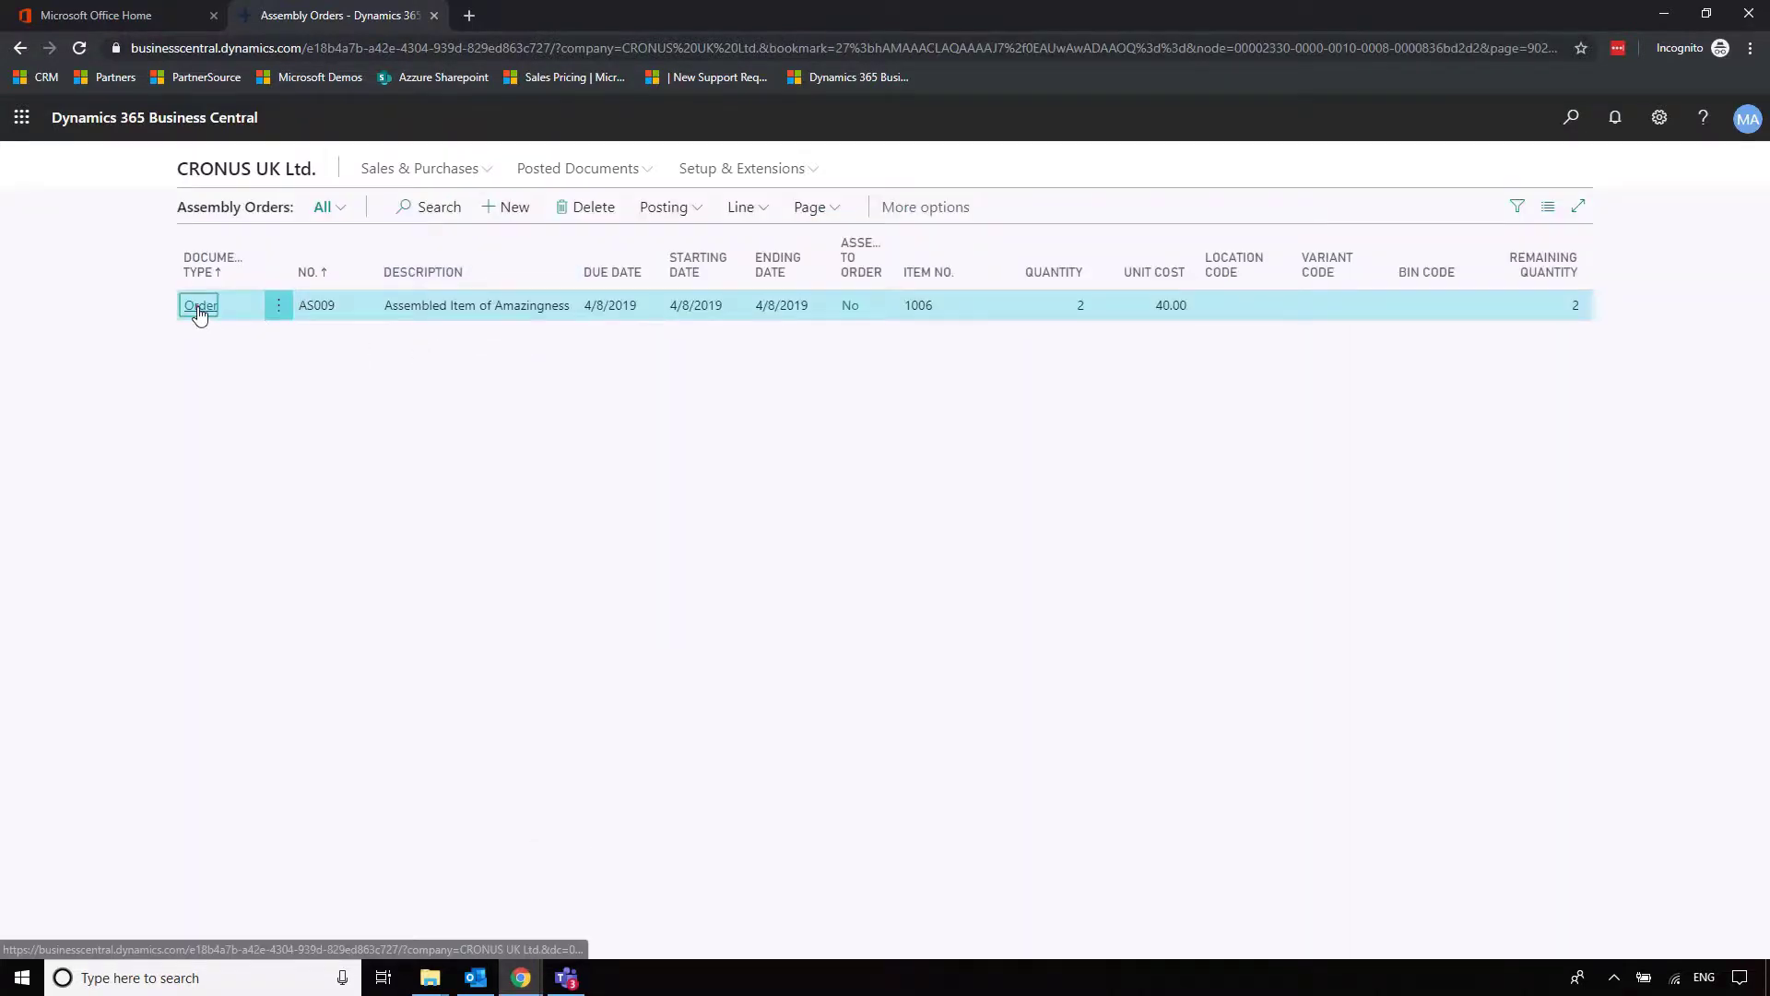
key(Return)
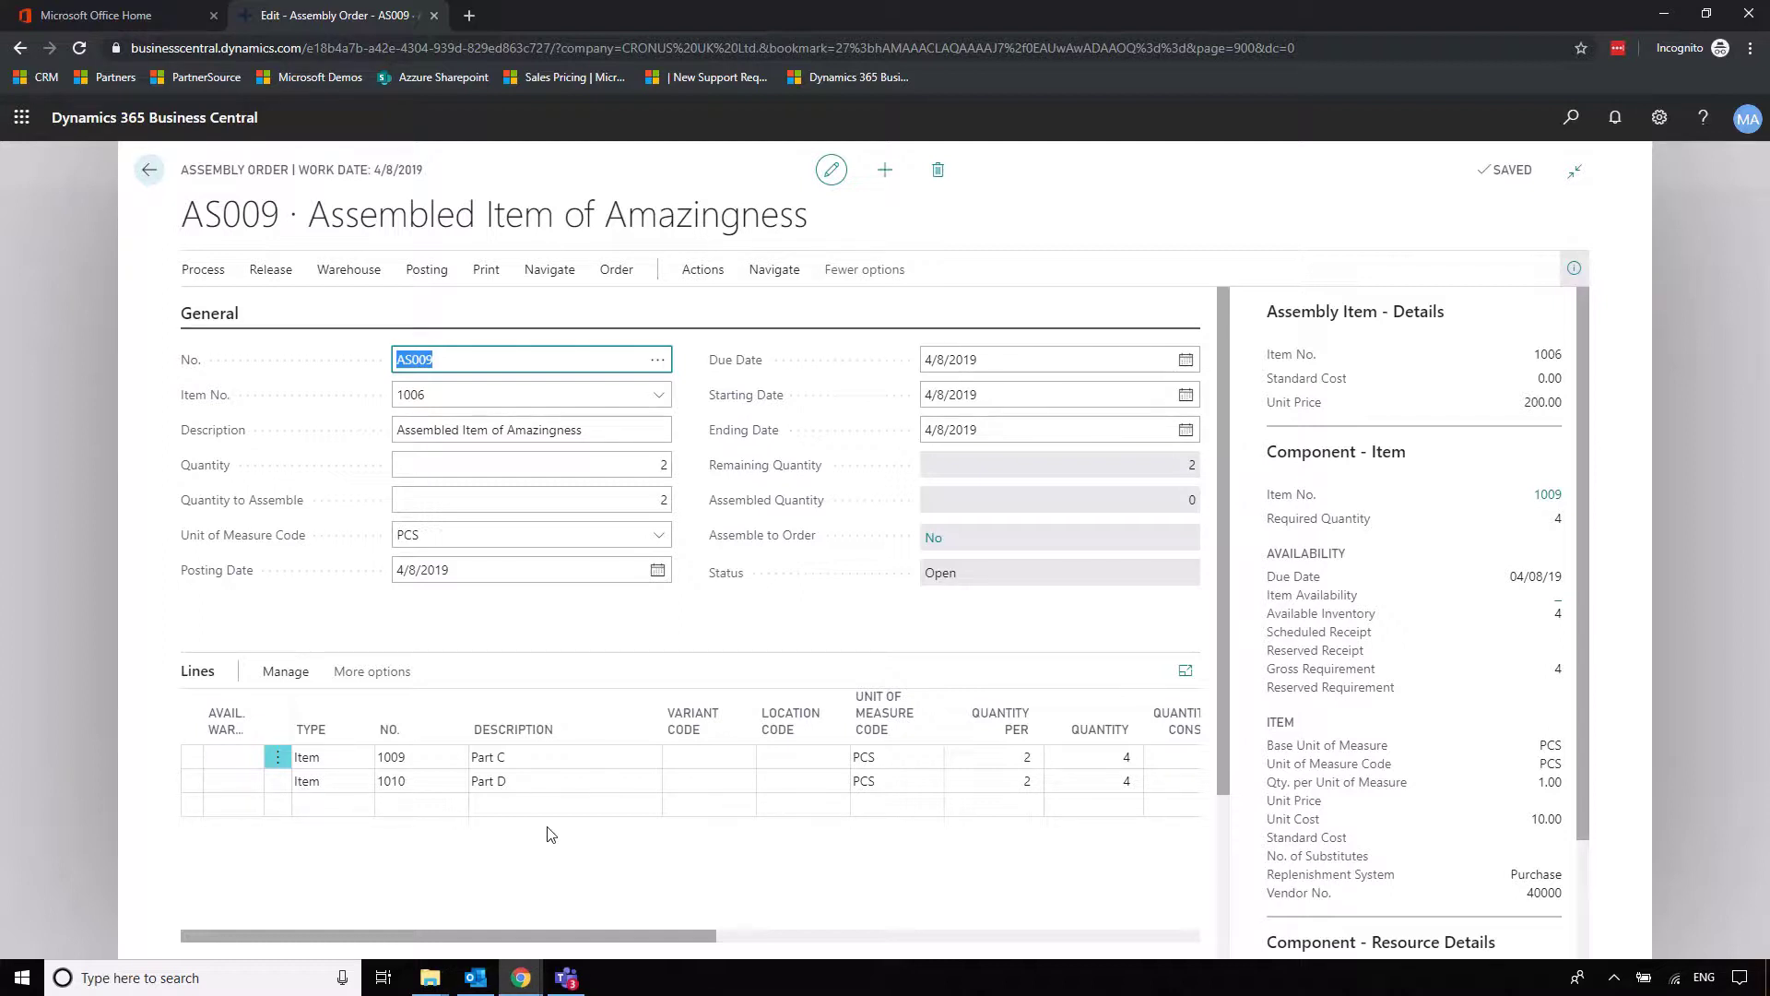
- Add an empty Resource line to AS009, then delete it so only Part C and Part D remain
click(339, 806)
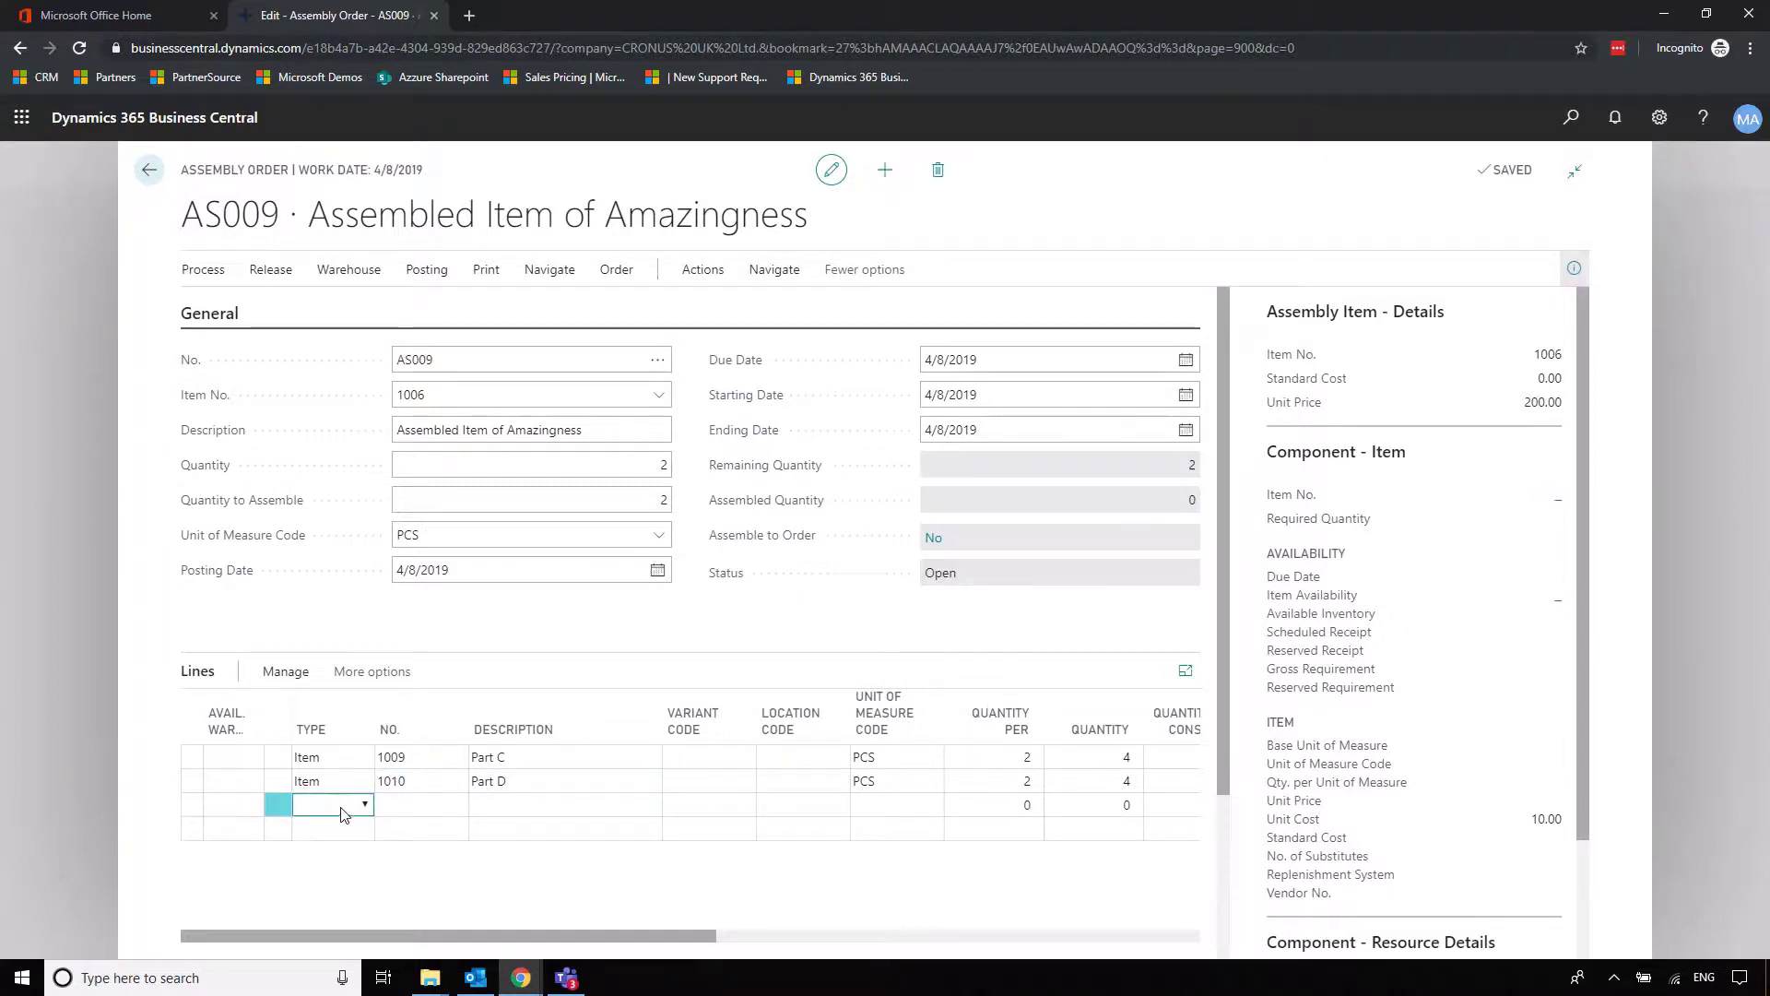
click(365, 806)
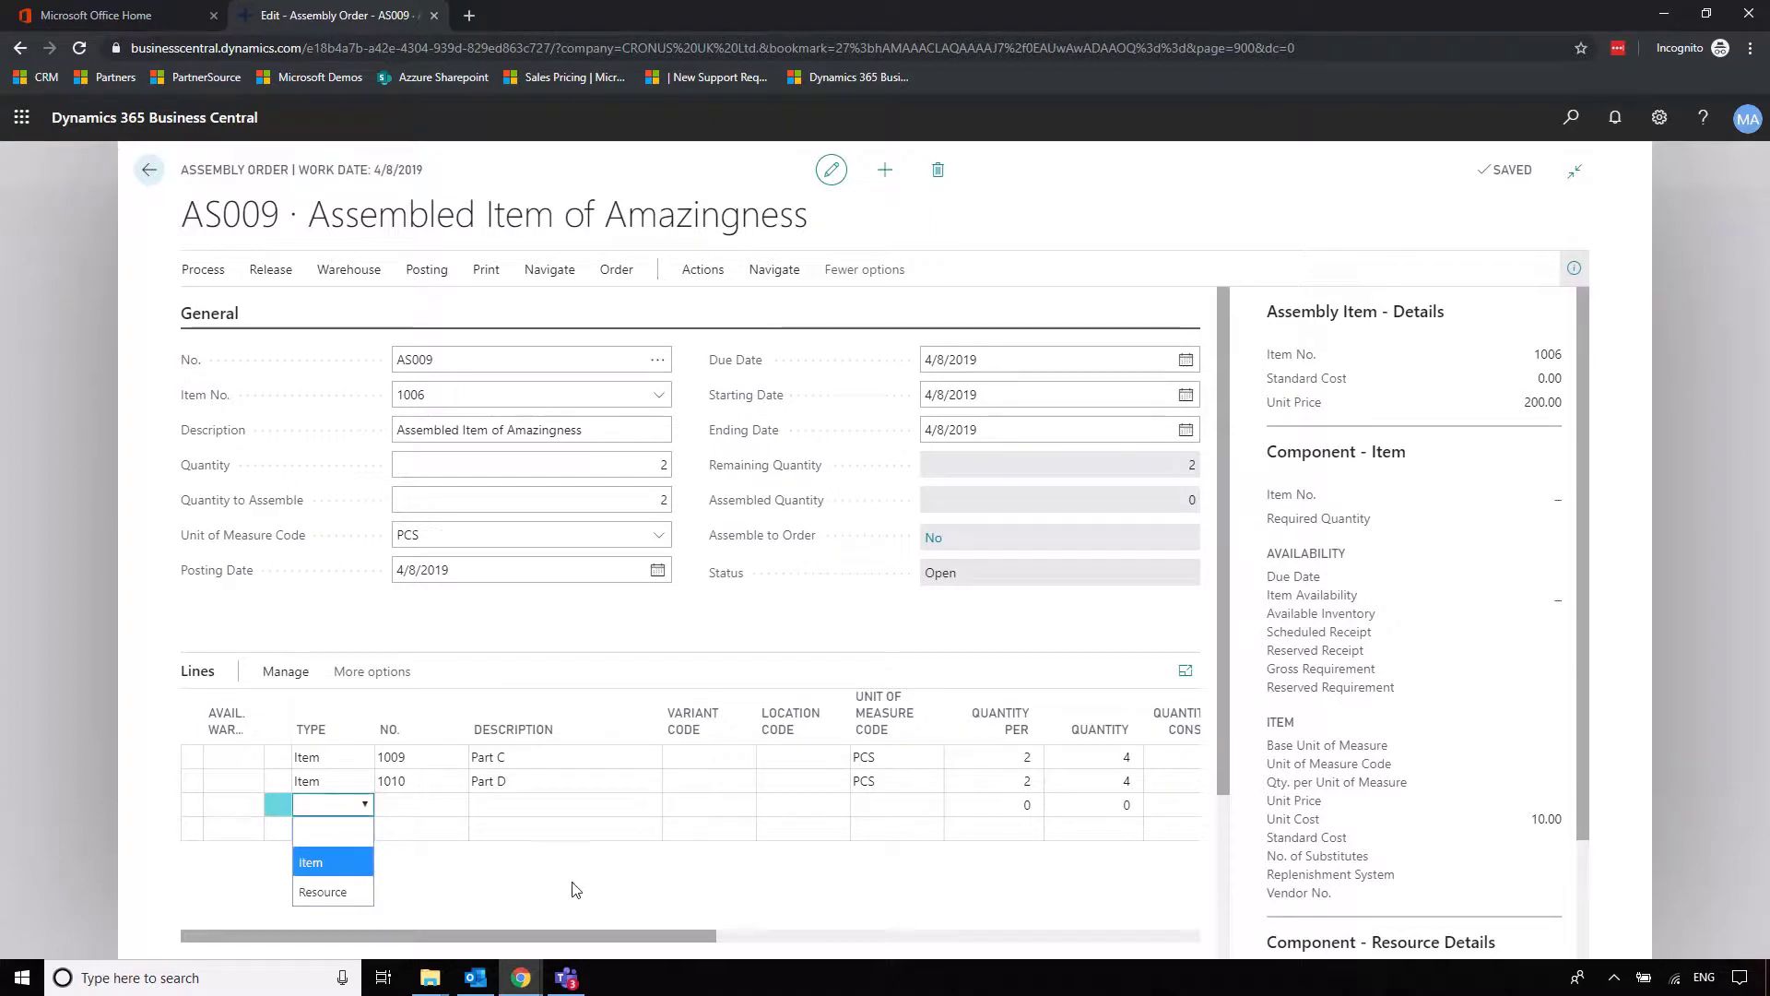
click(314, 891)
click(417, 805)
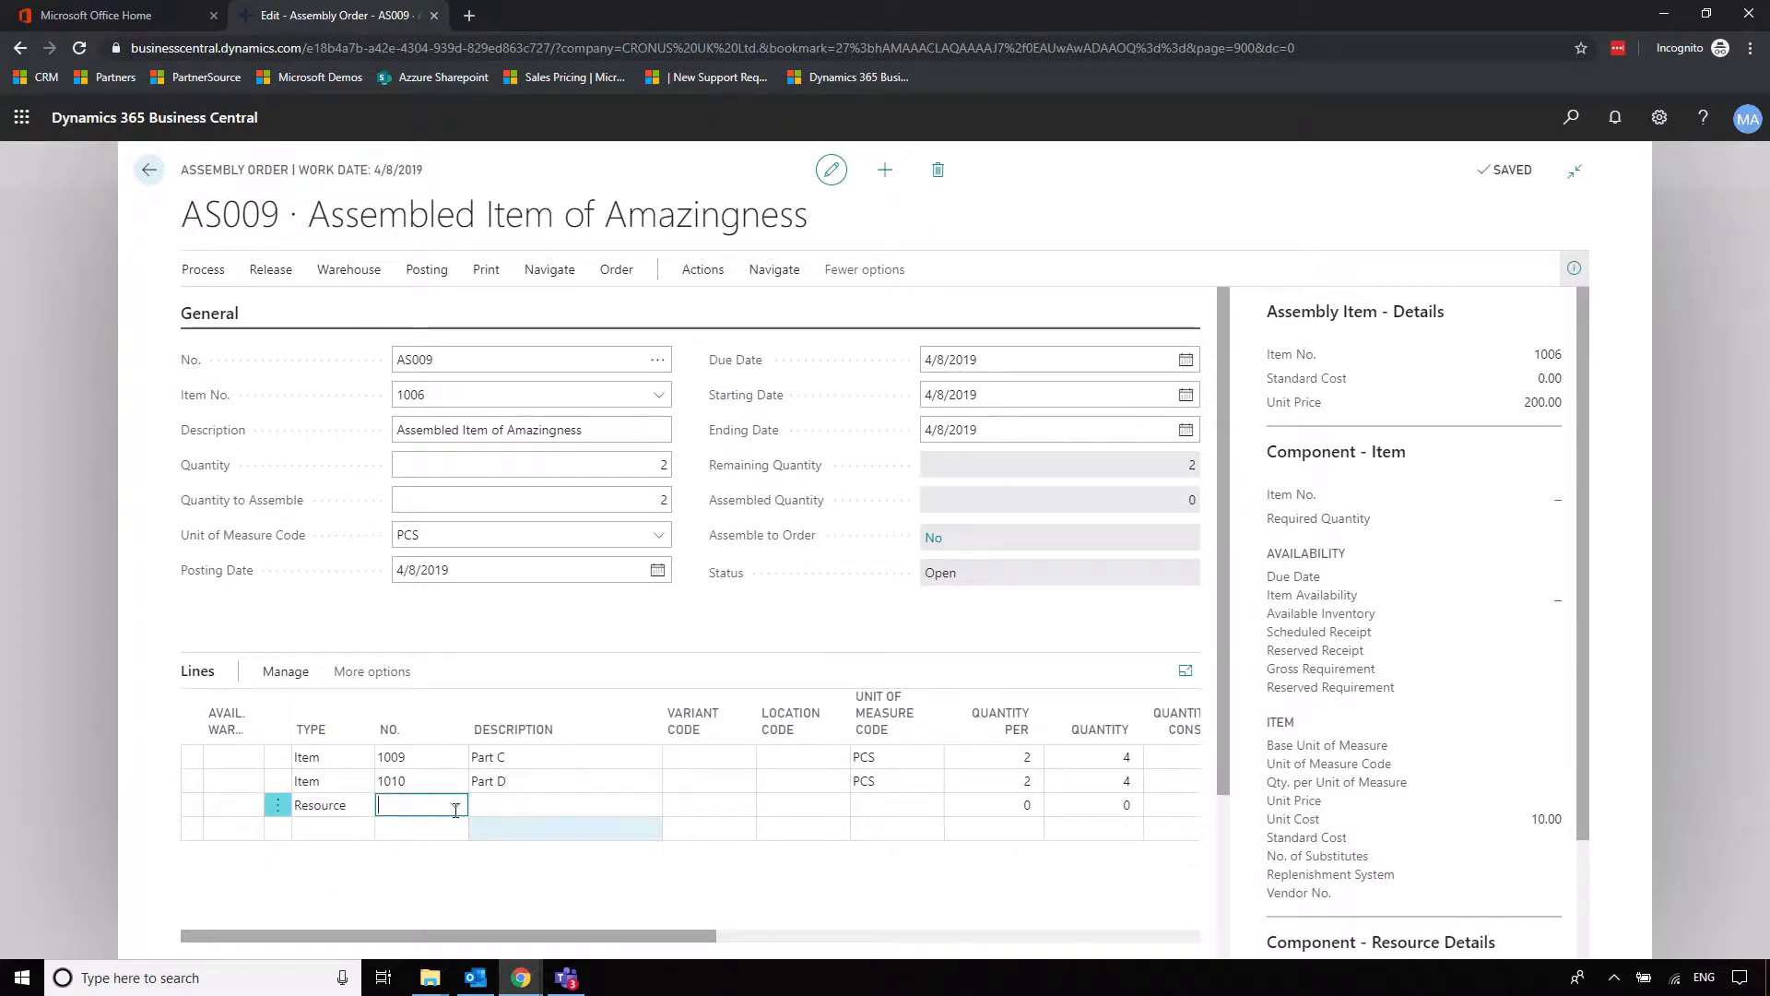
click(455, 807)
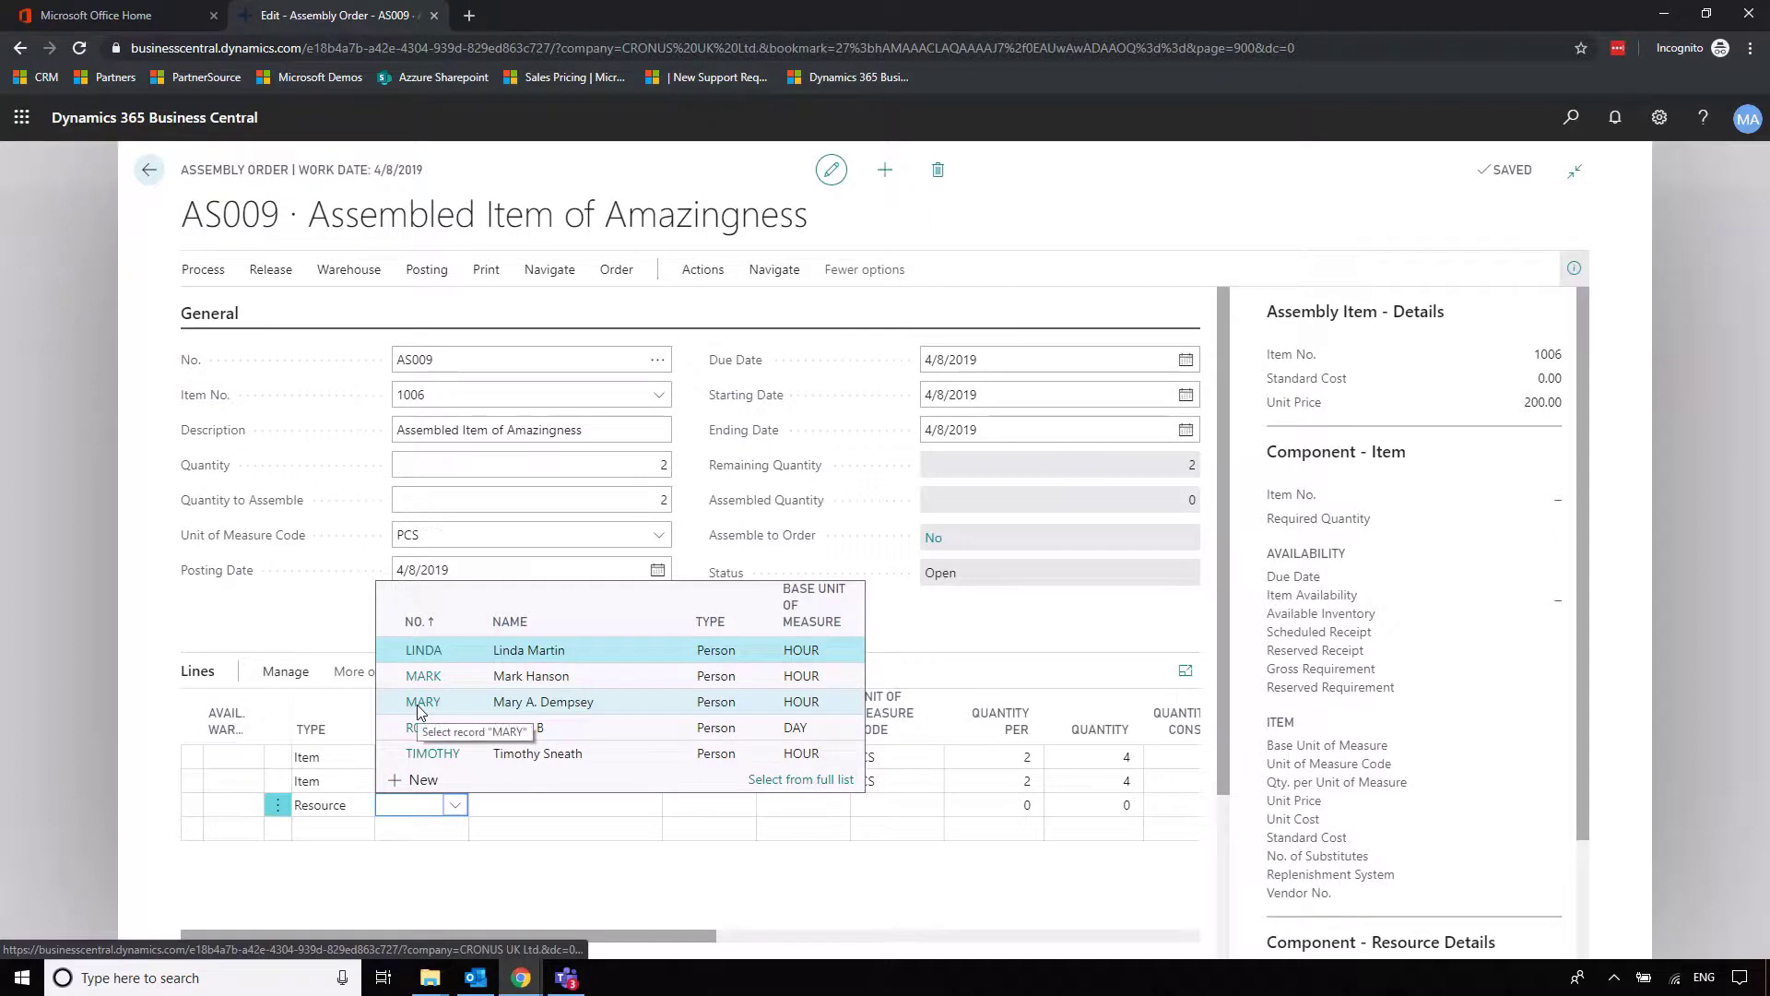
click(462, 846)
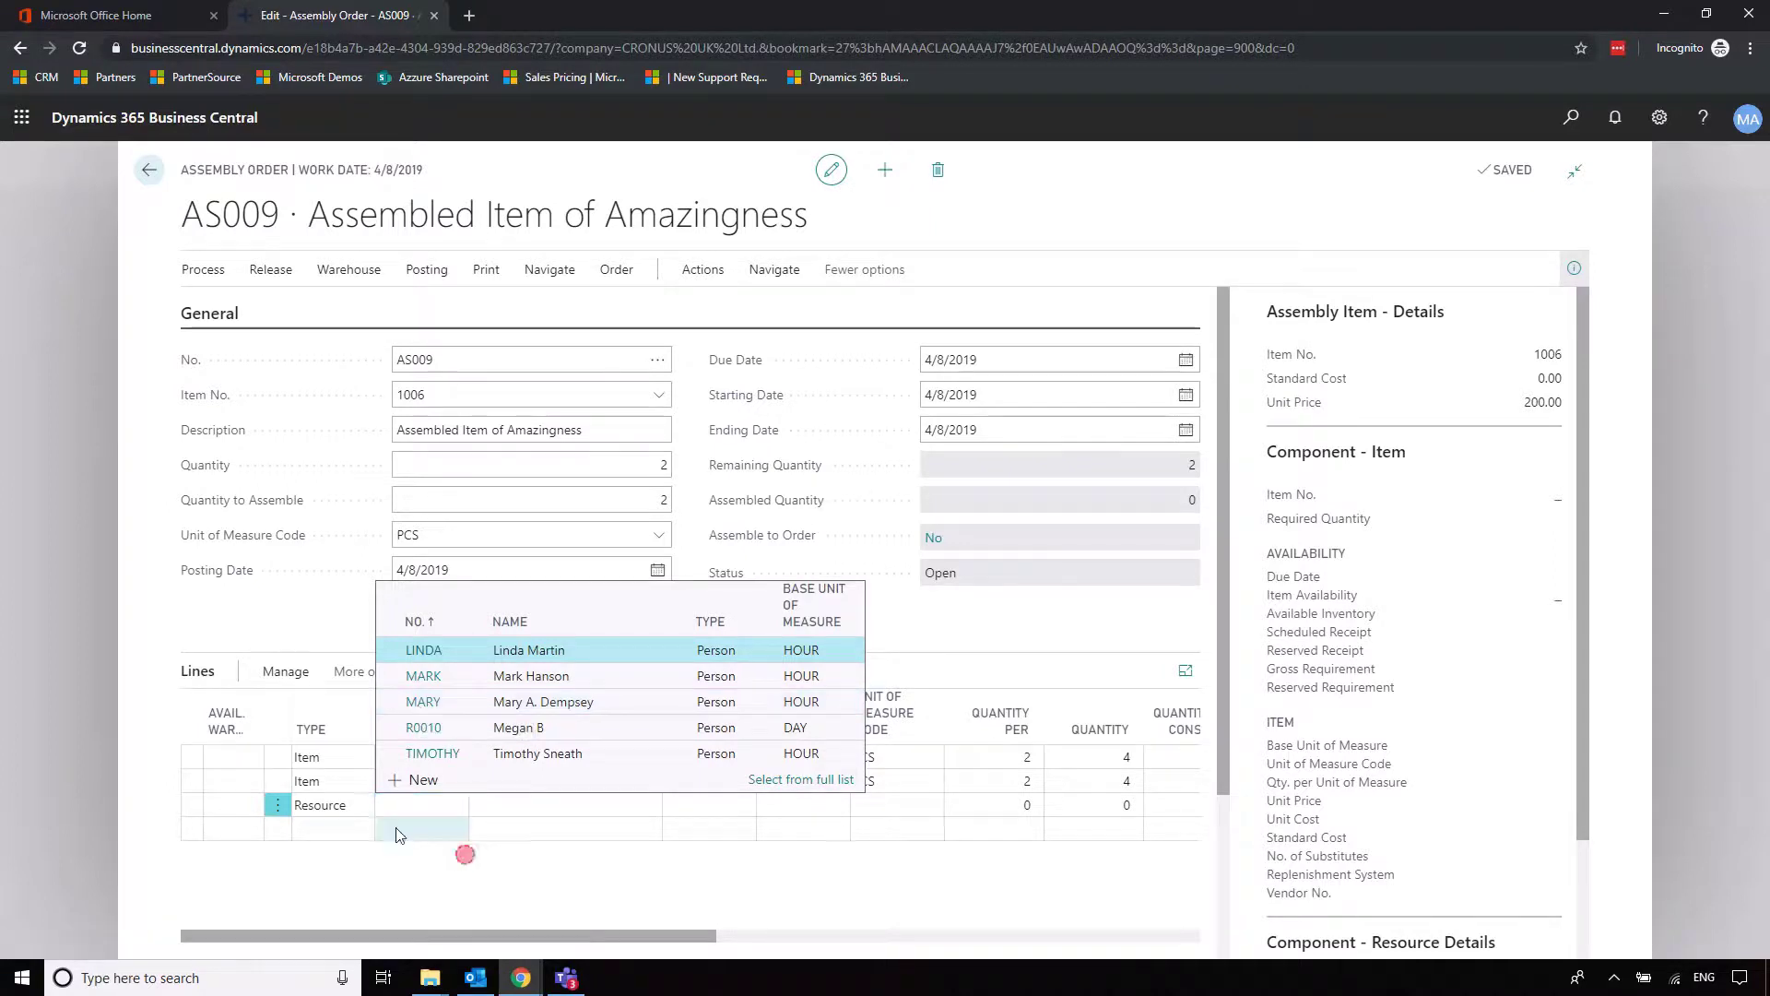
click(275, 808)
click(247, 864)
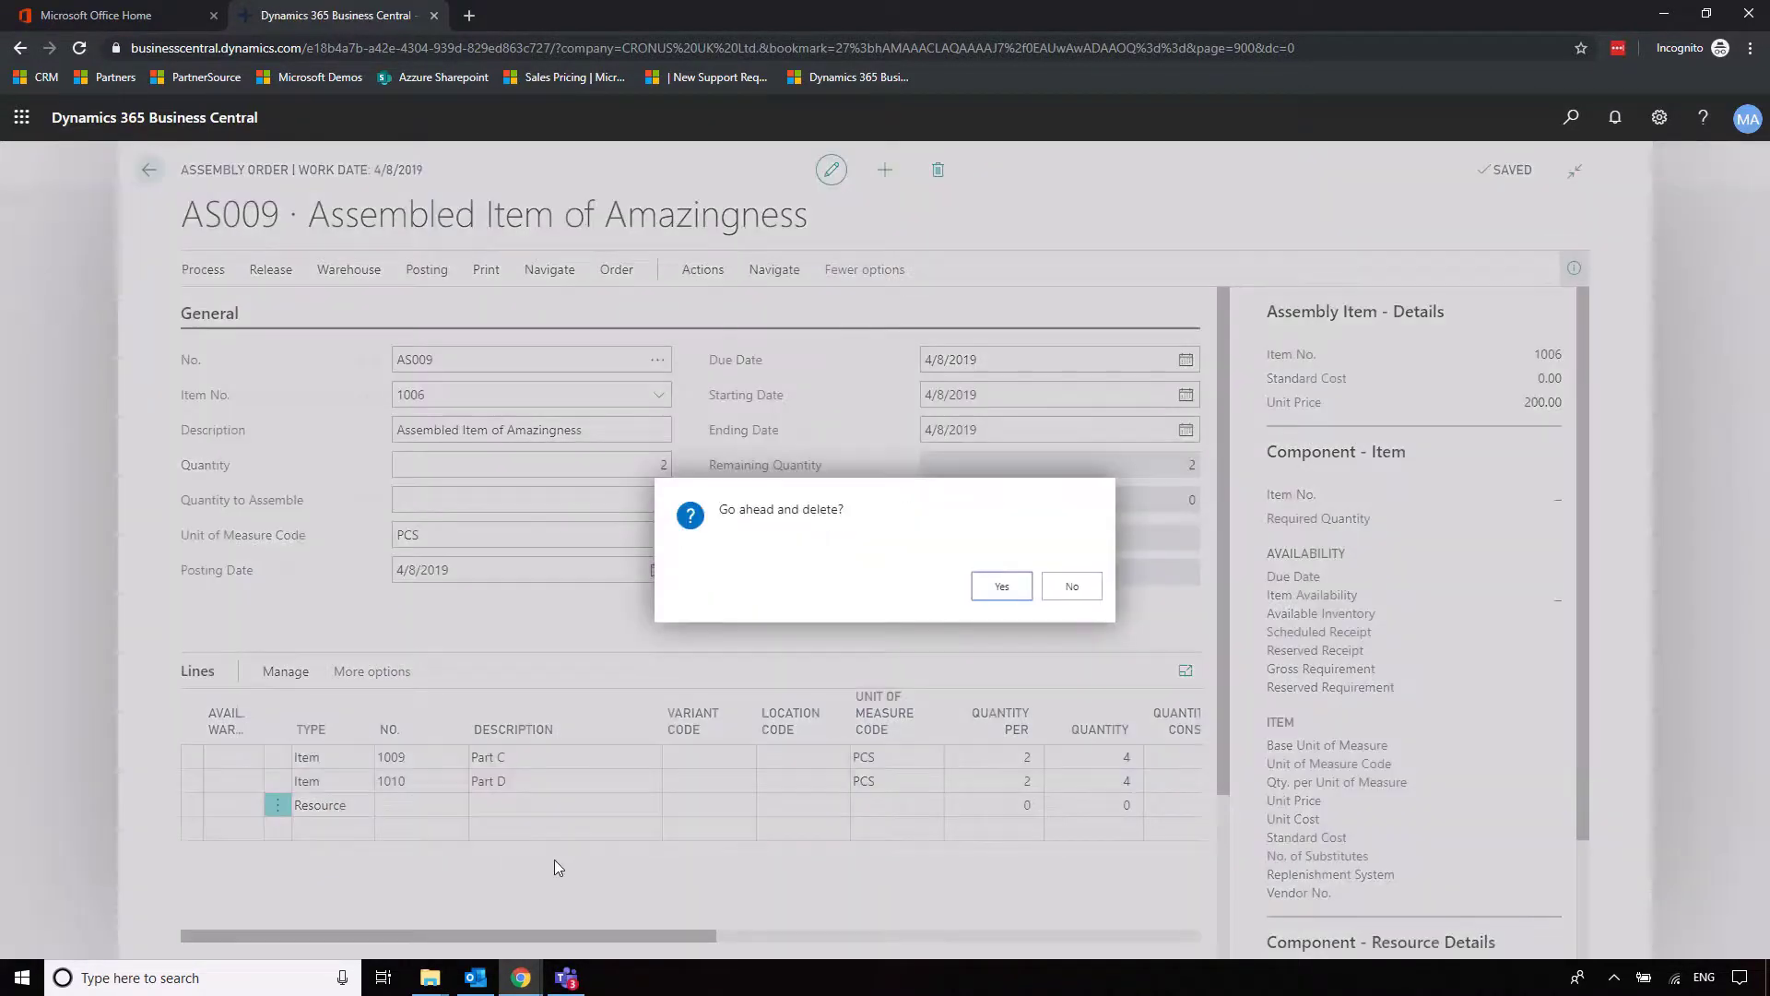
click(1001, 587)
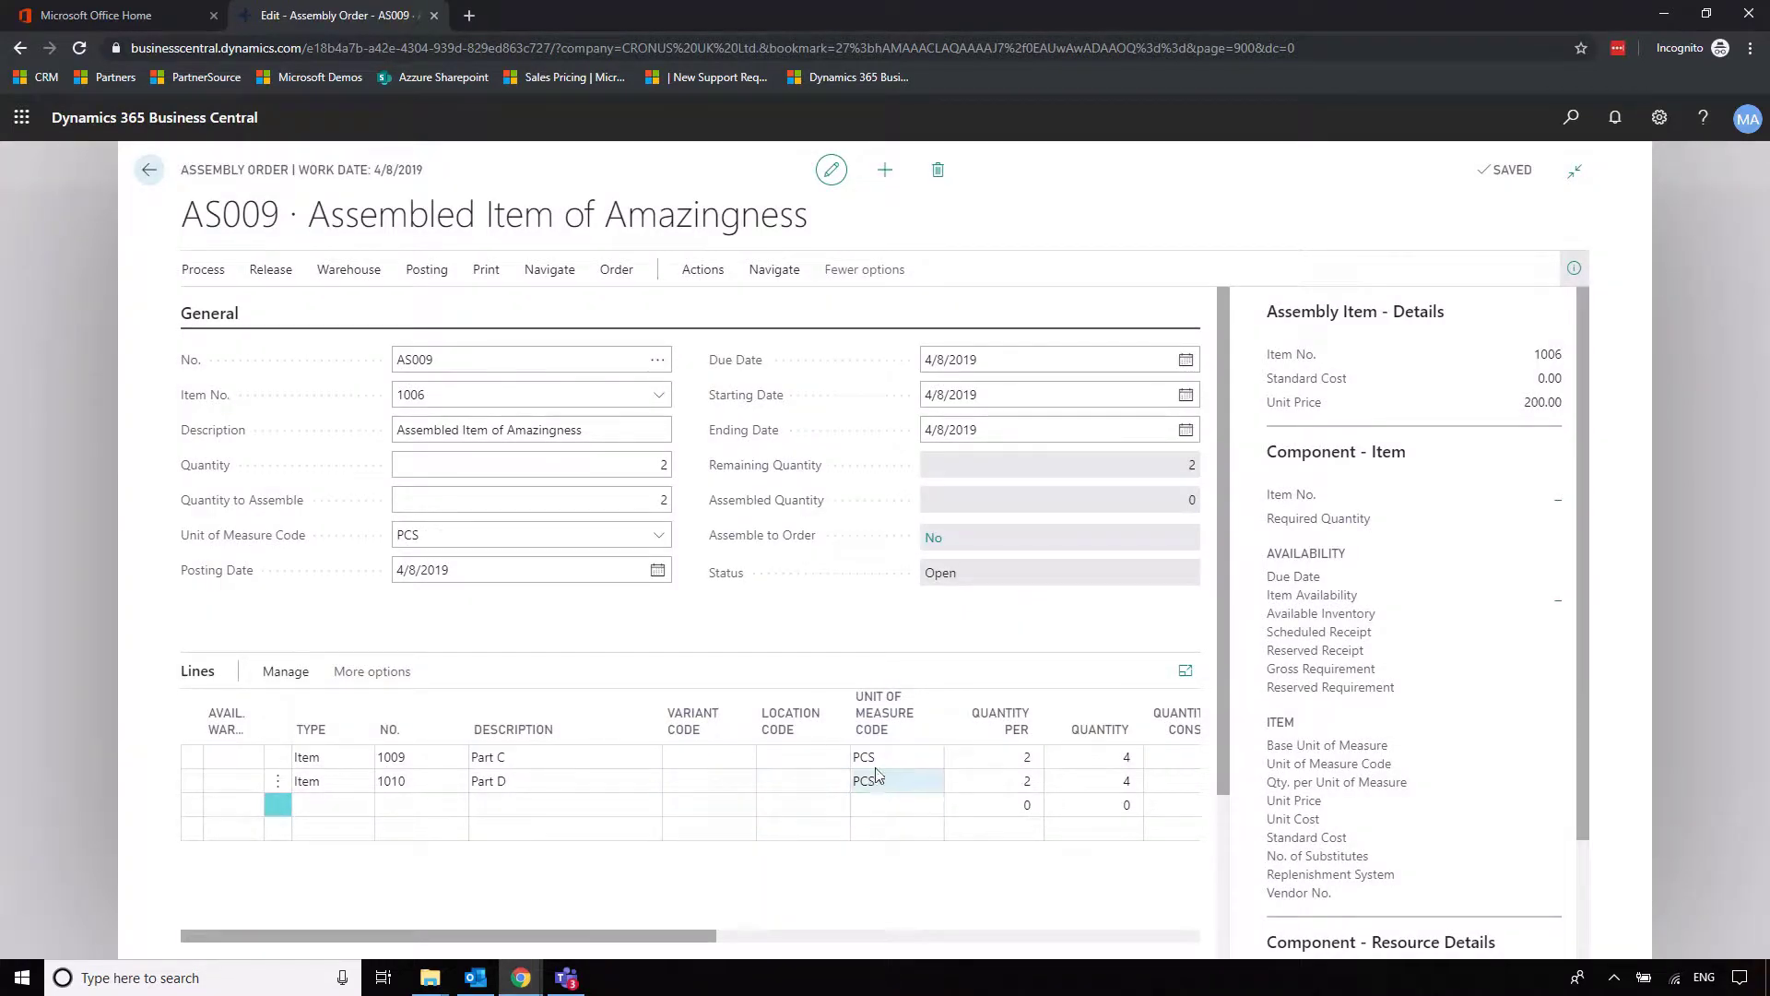
- Look at the order's Print options and dismiss them without printing
click(710, 282)
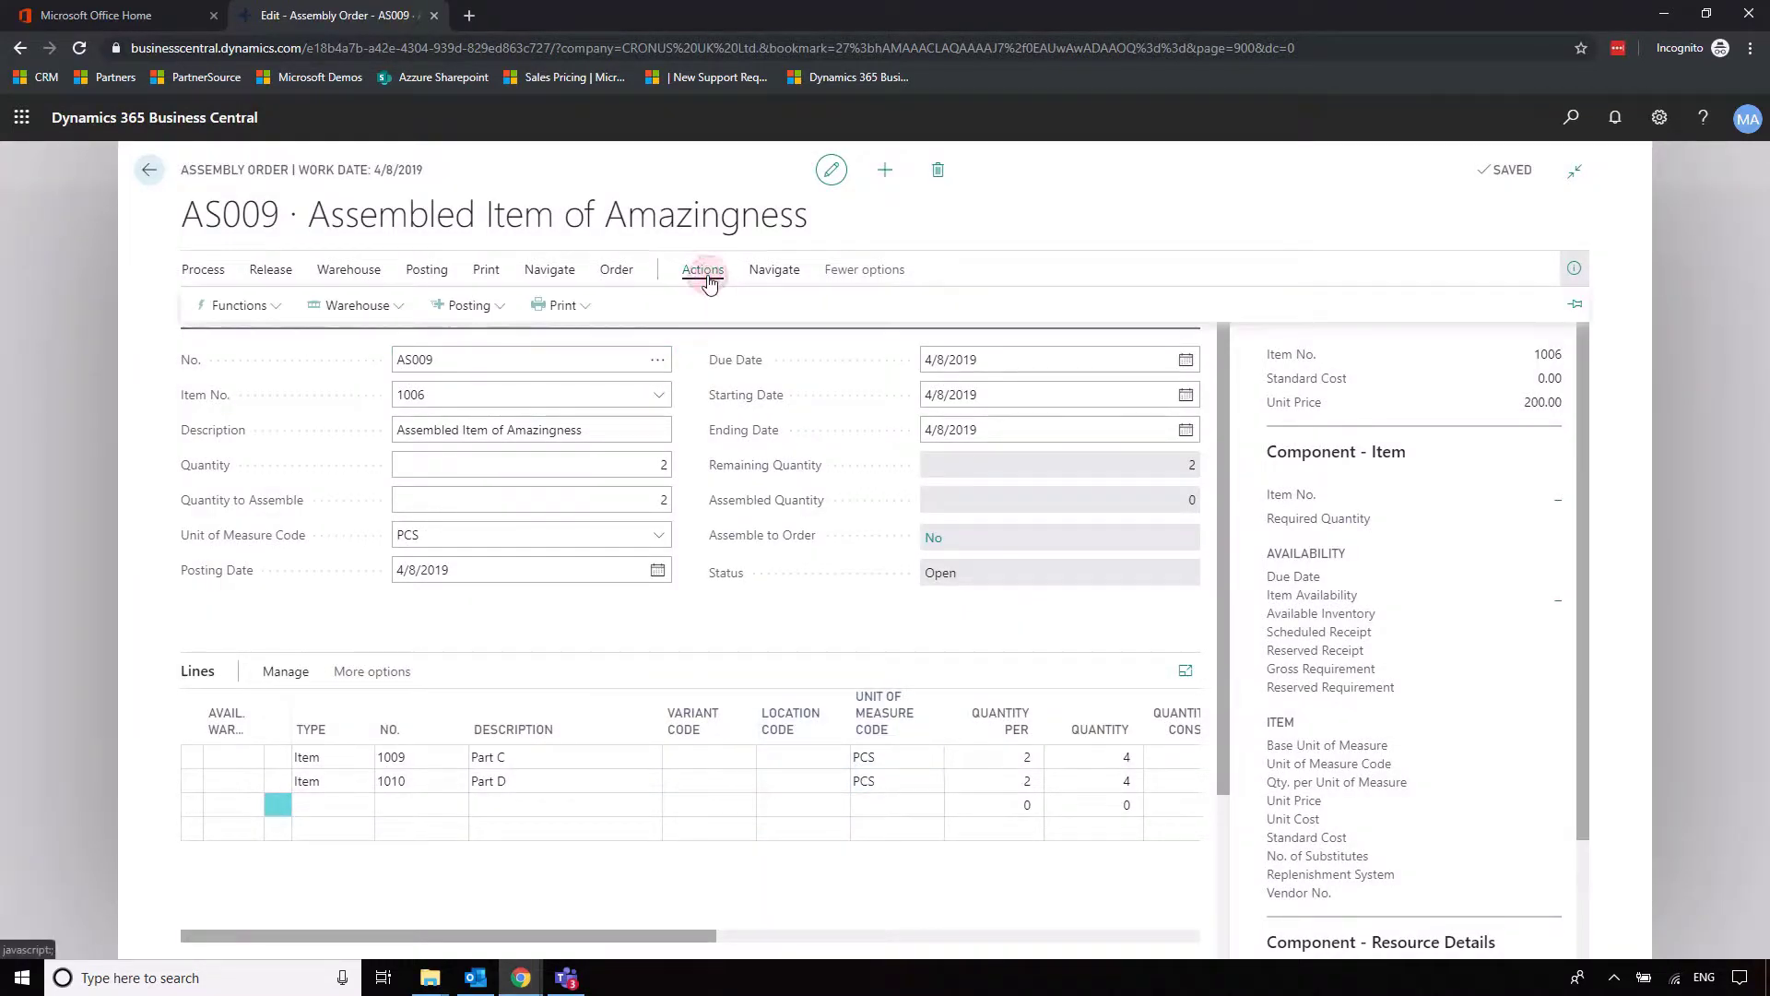
click(570, 309)
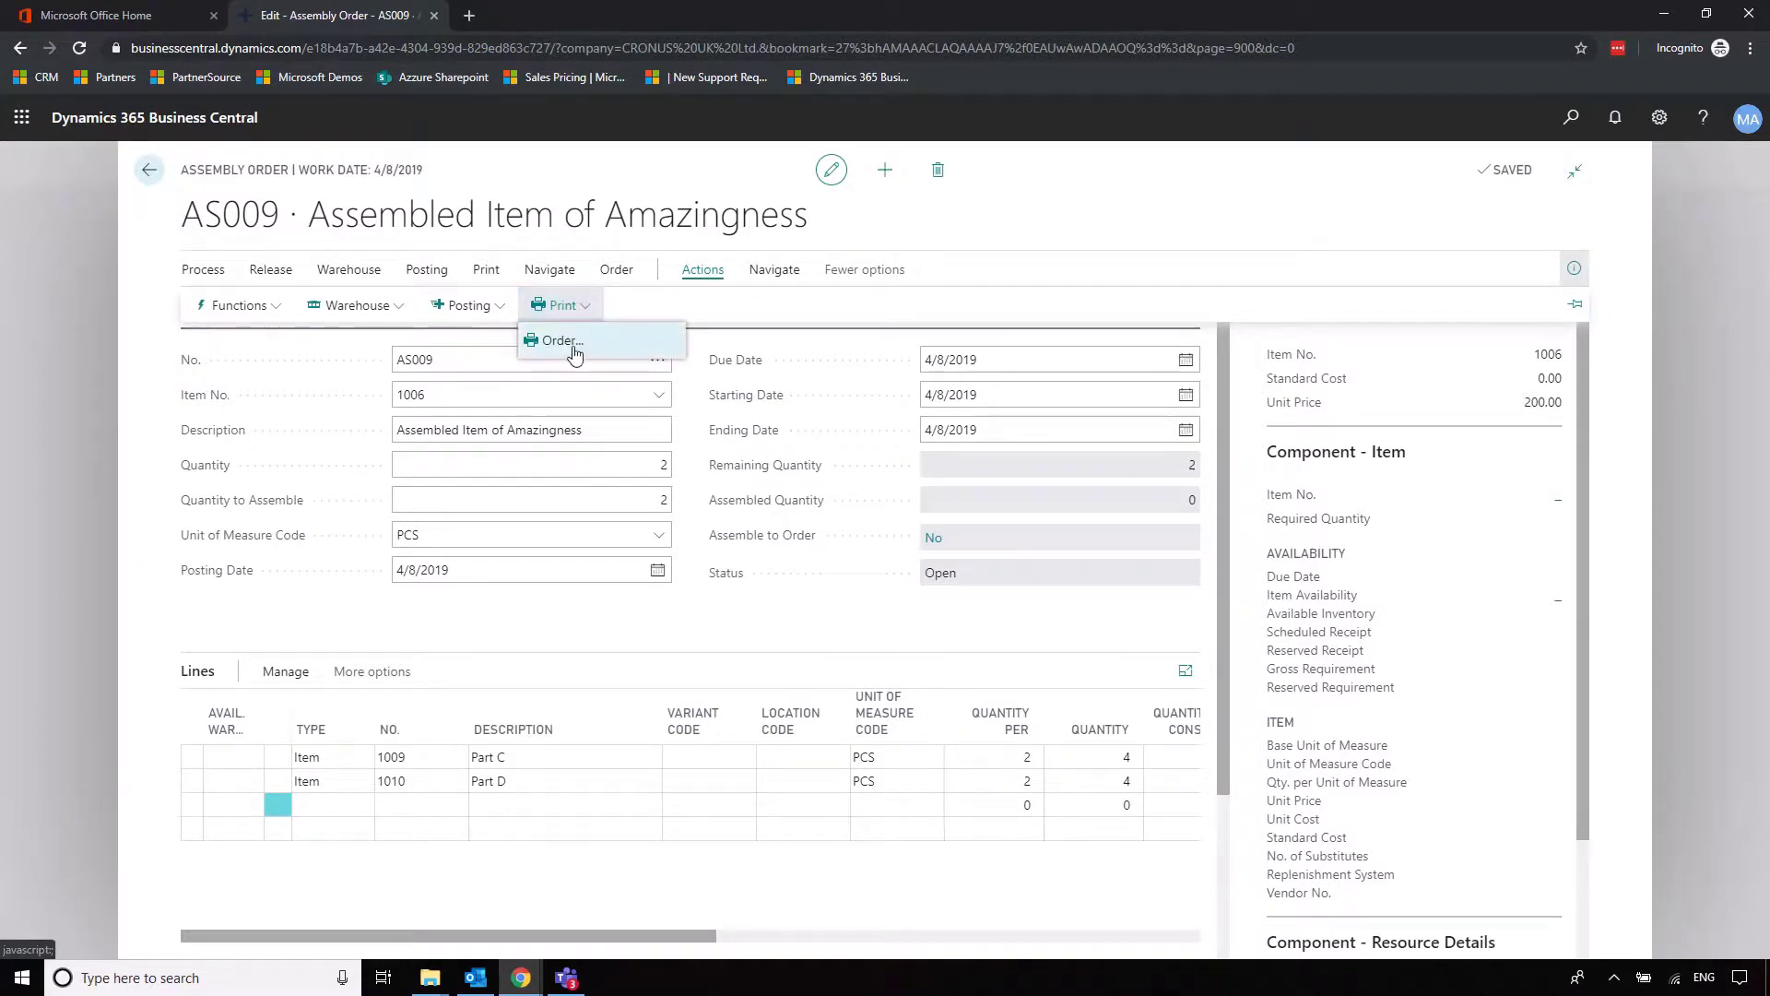
click(819, 874)
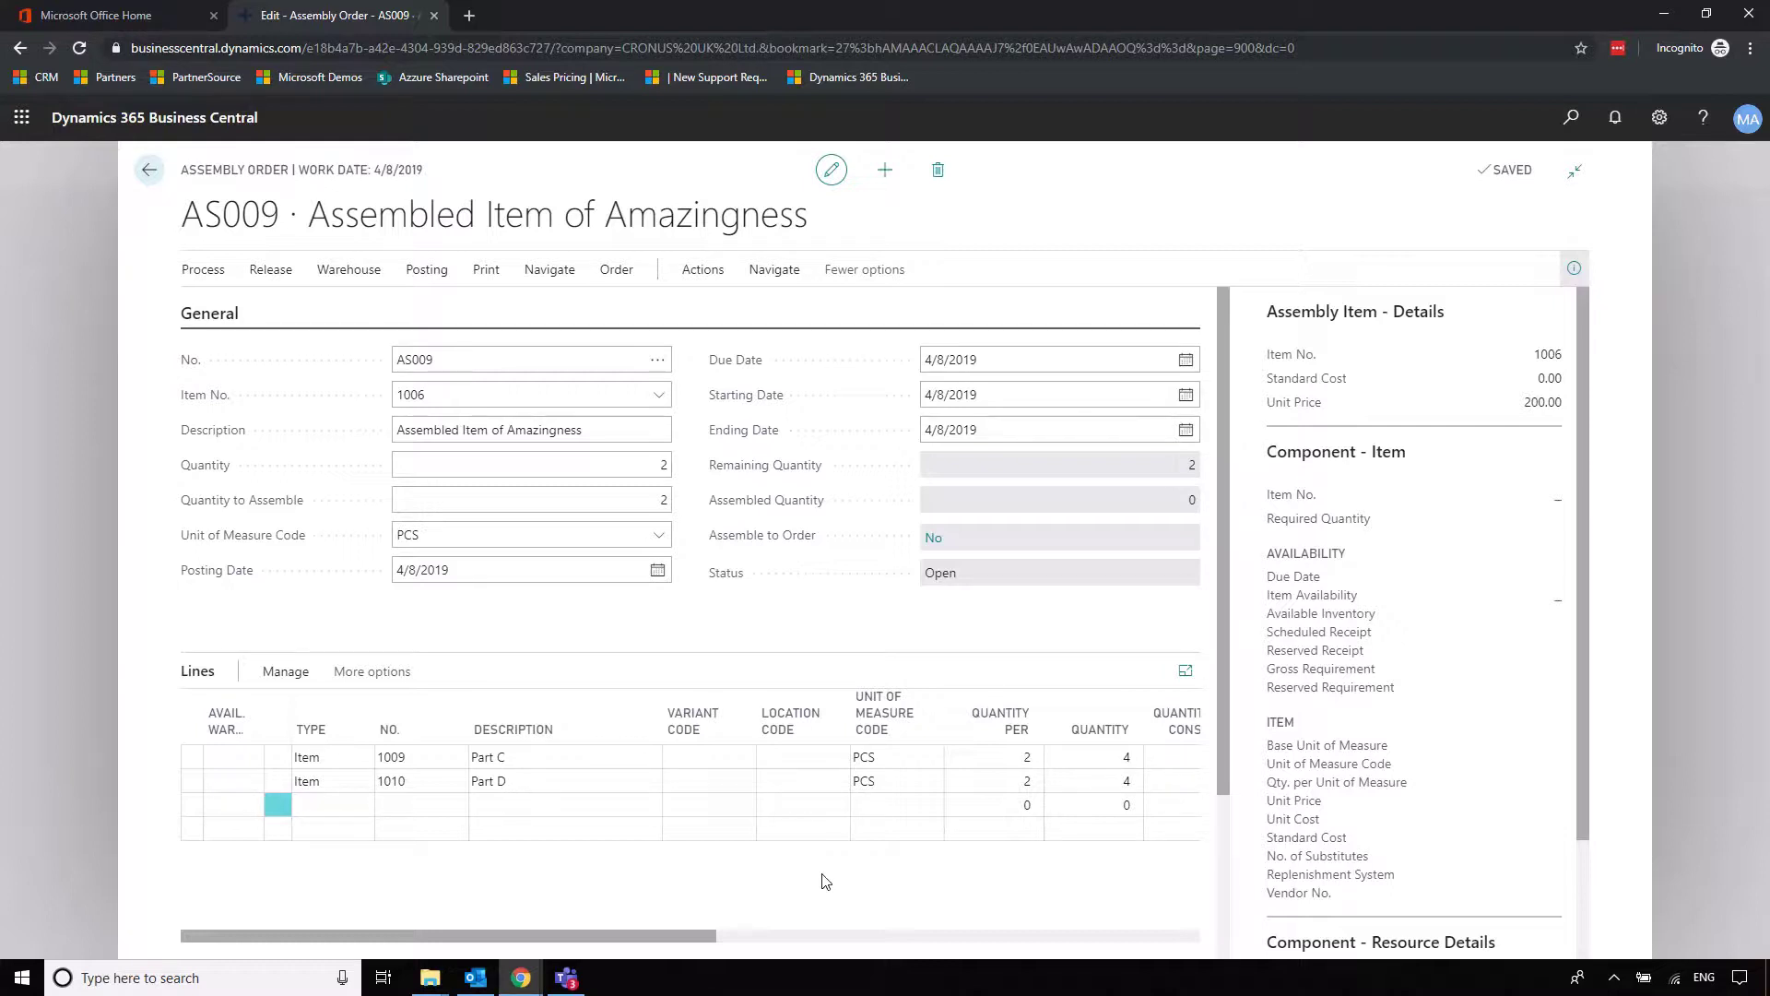
- Assign lot LOTY serials 20–23 to the Part C component line via Select Entries
click(580, 757)
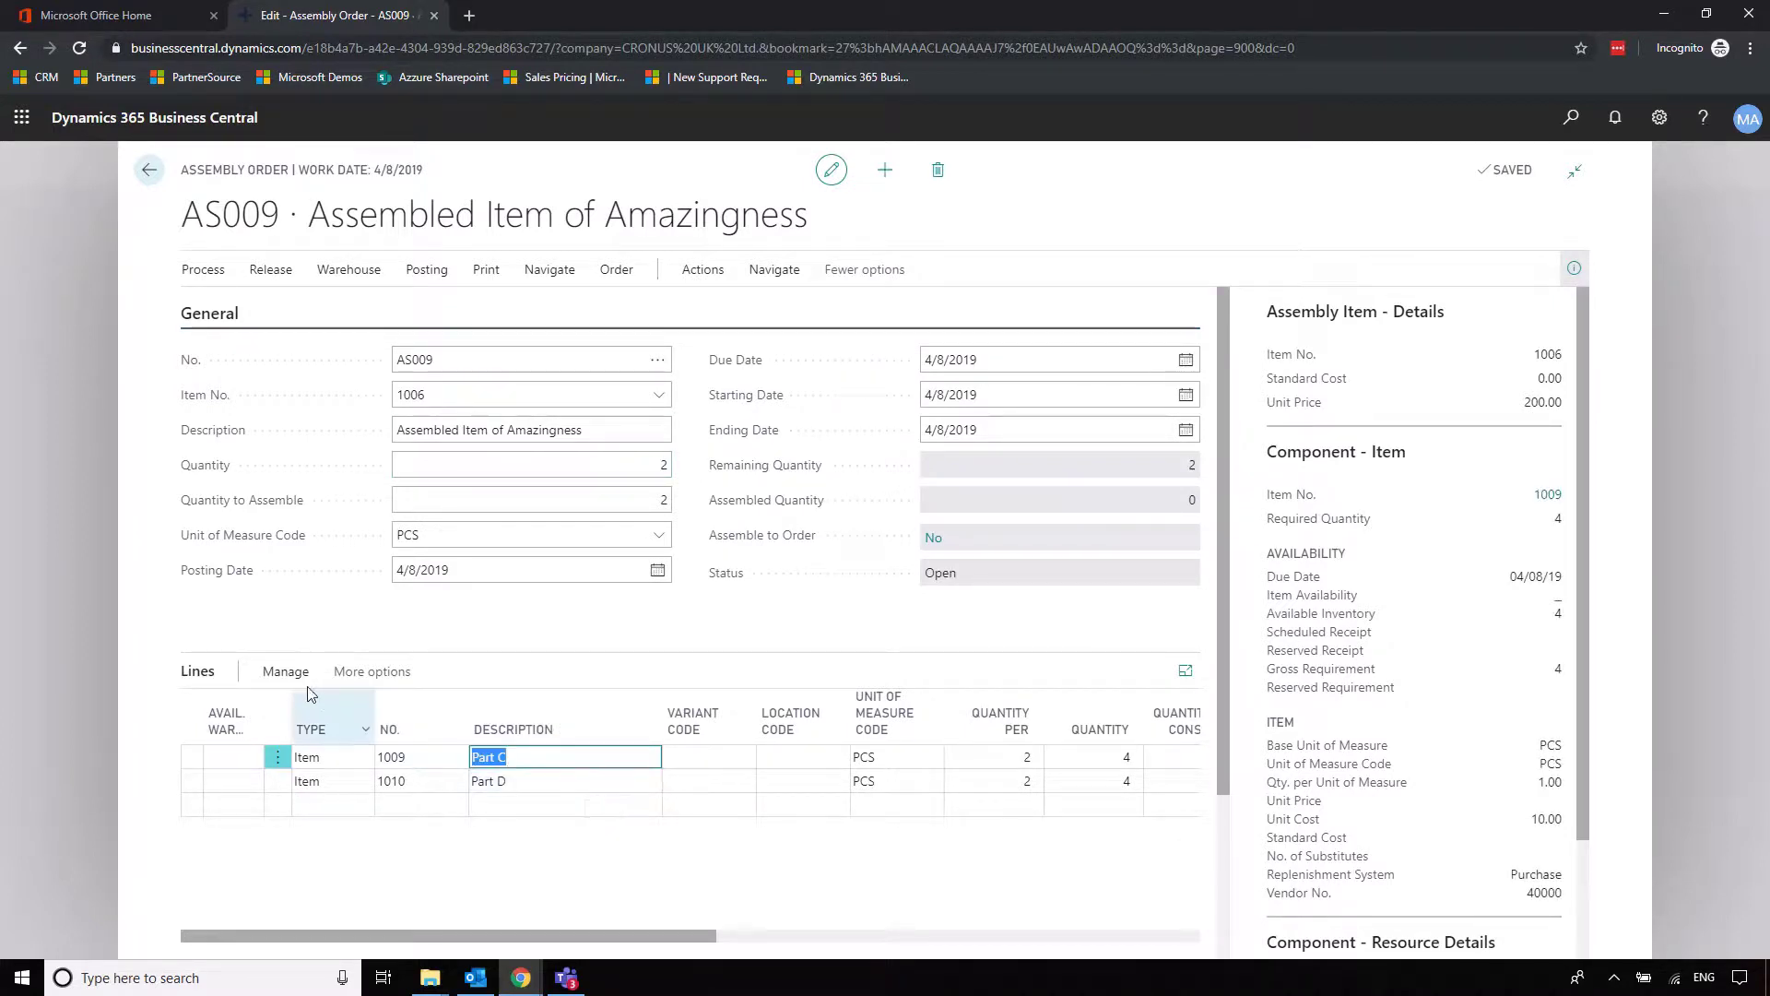
click(359, 674)
click(347, 672)
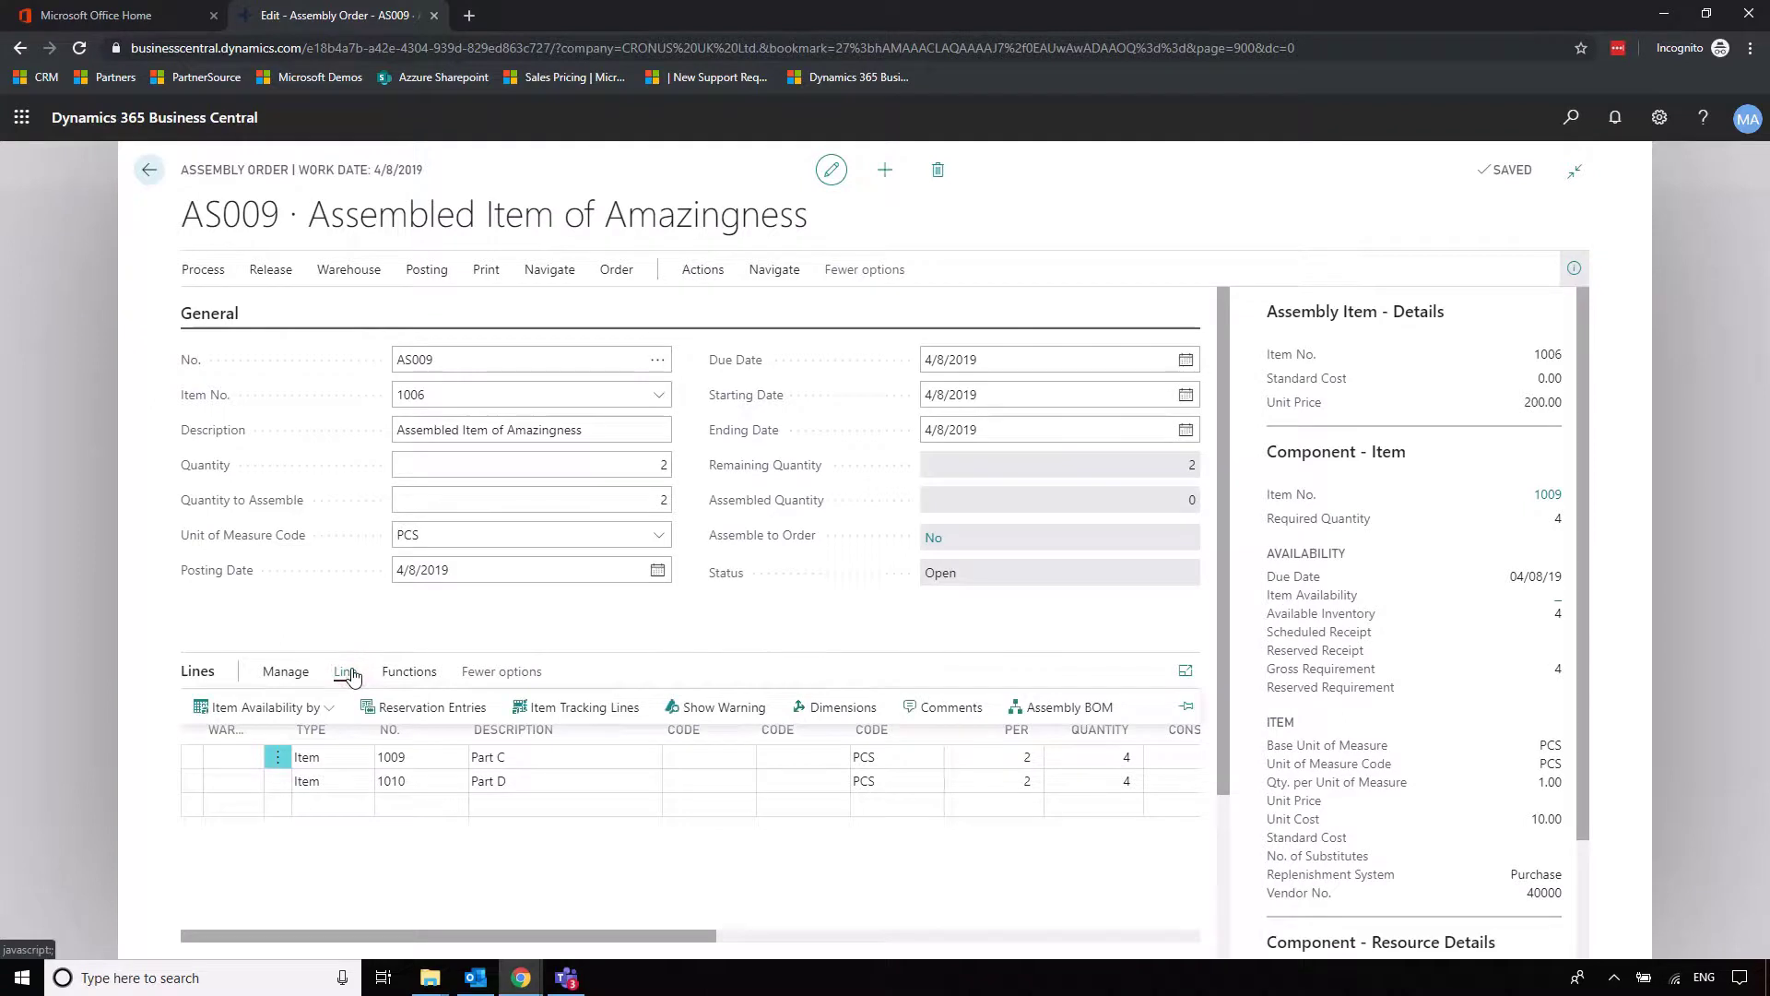
click(556, 715)
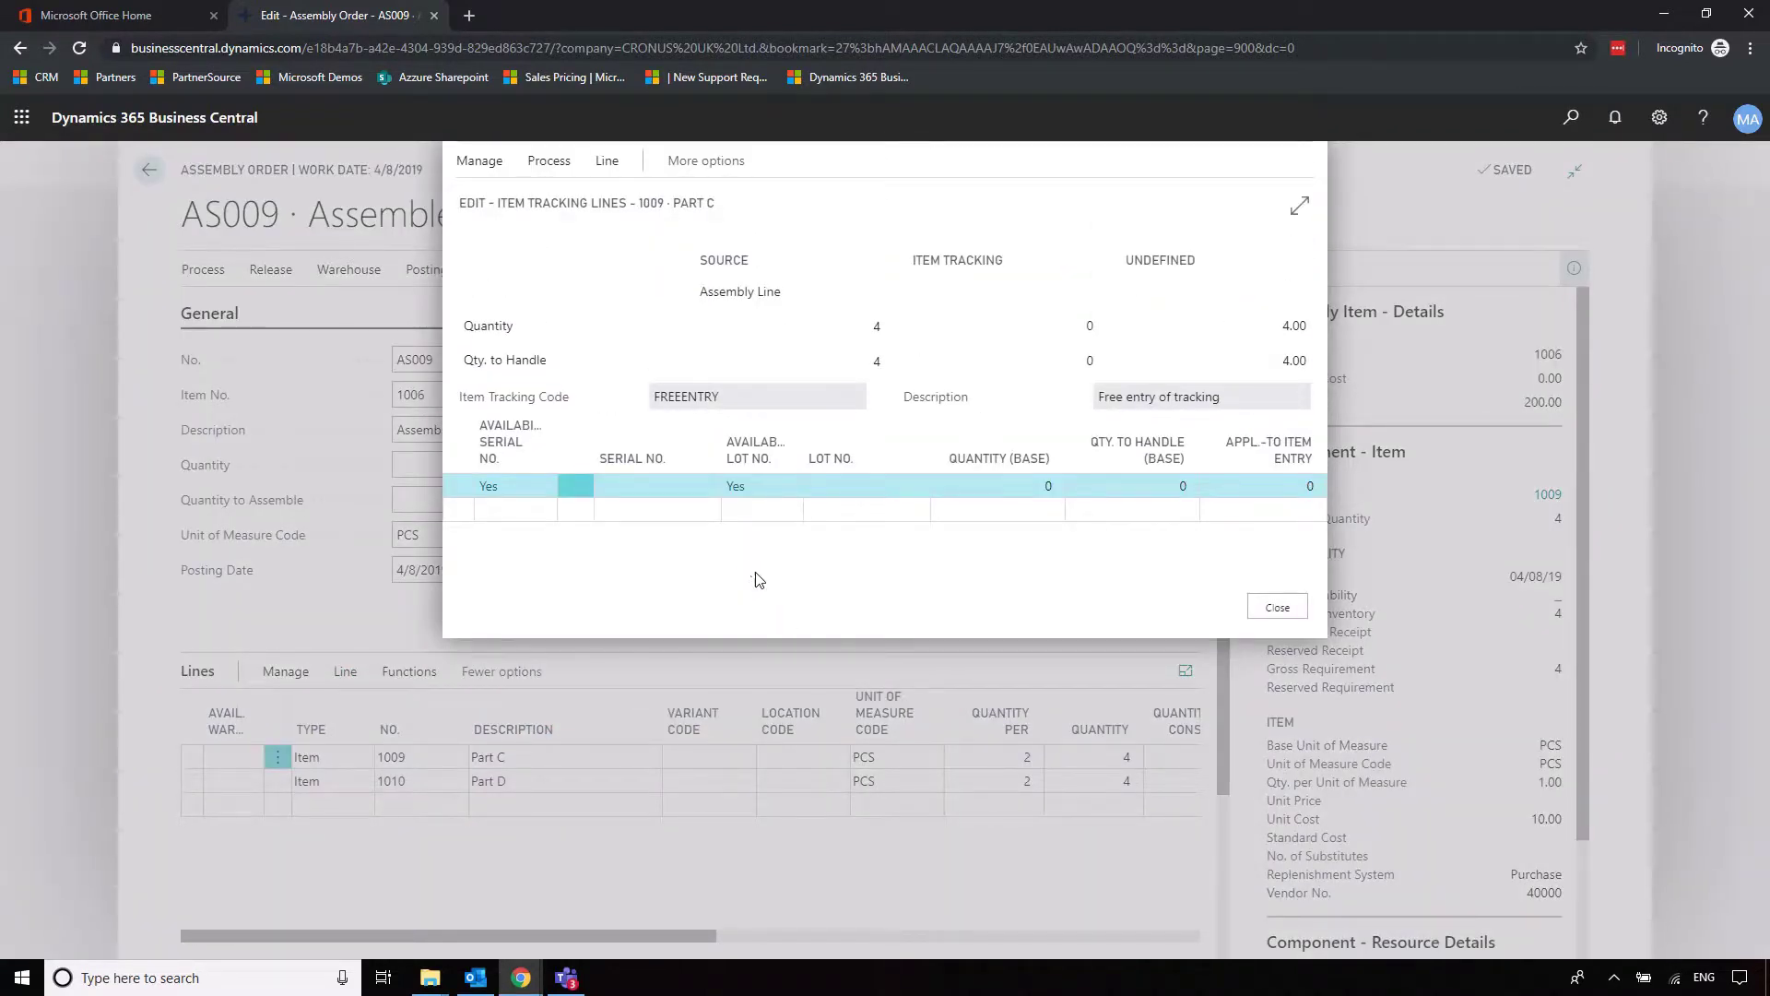
click(549, 162)
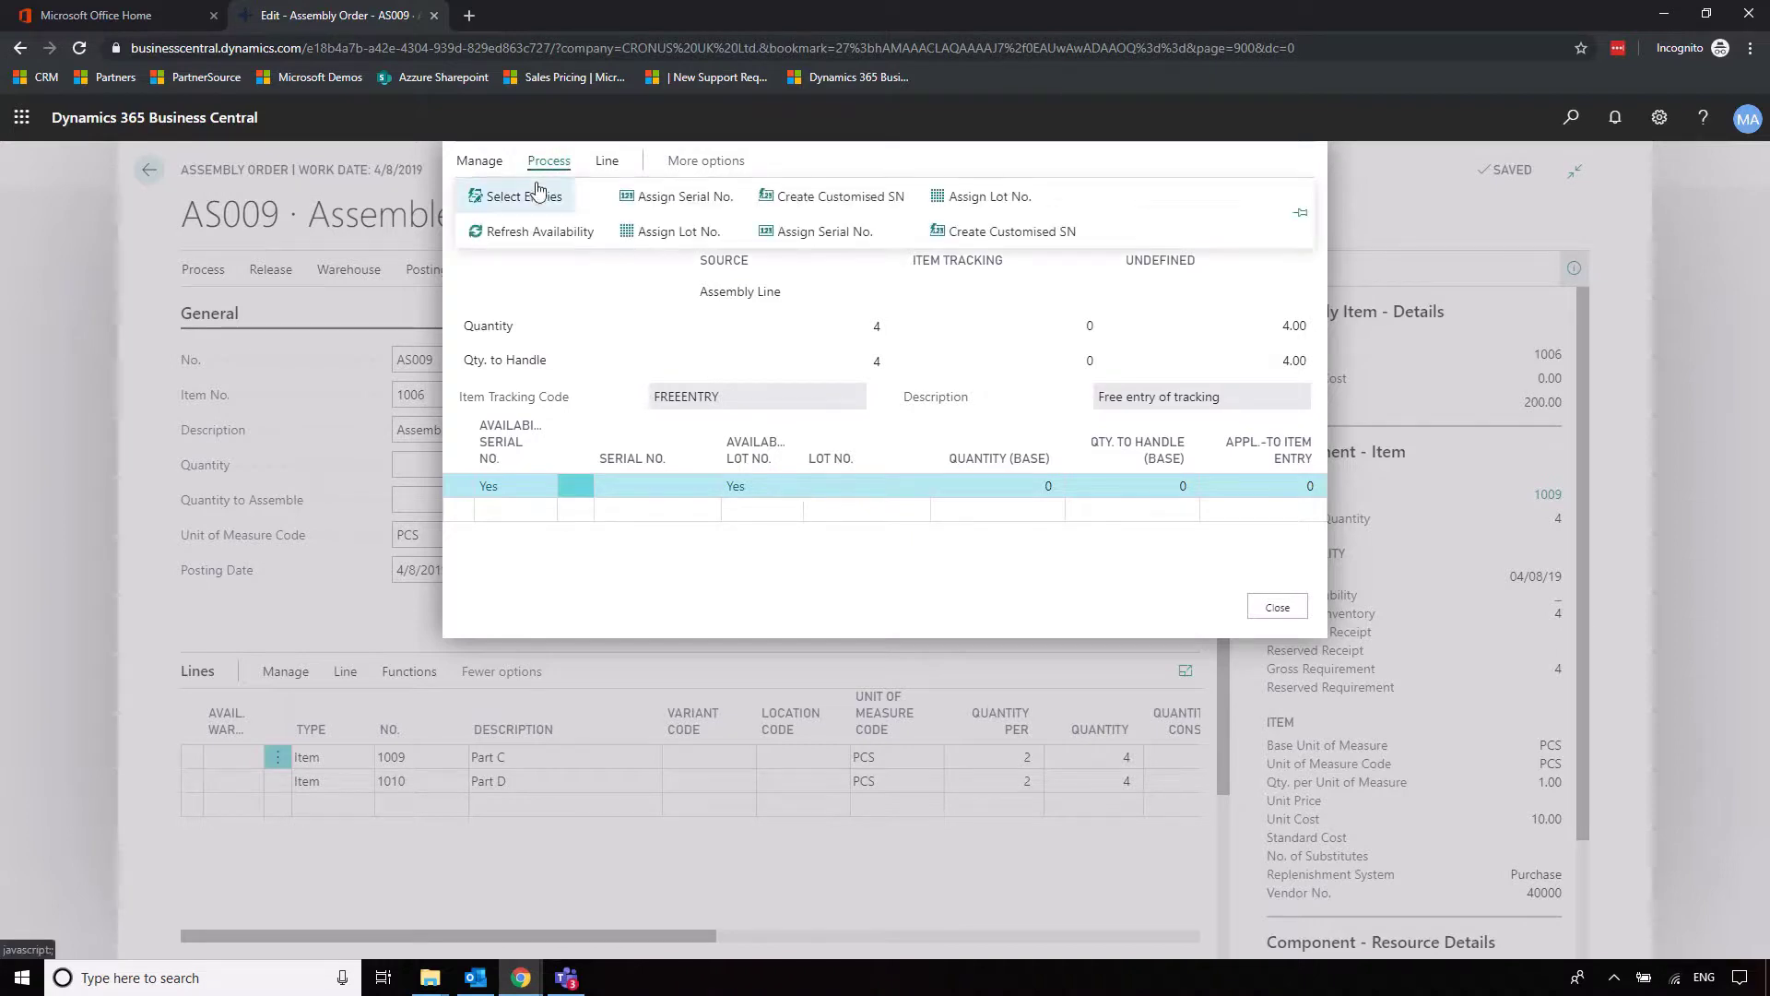
click(539, 194)
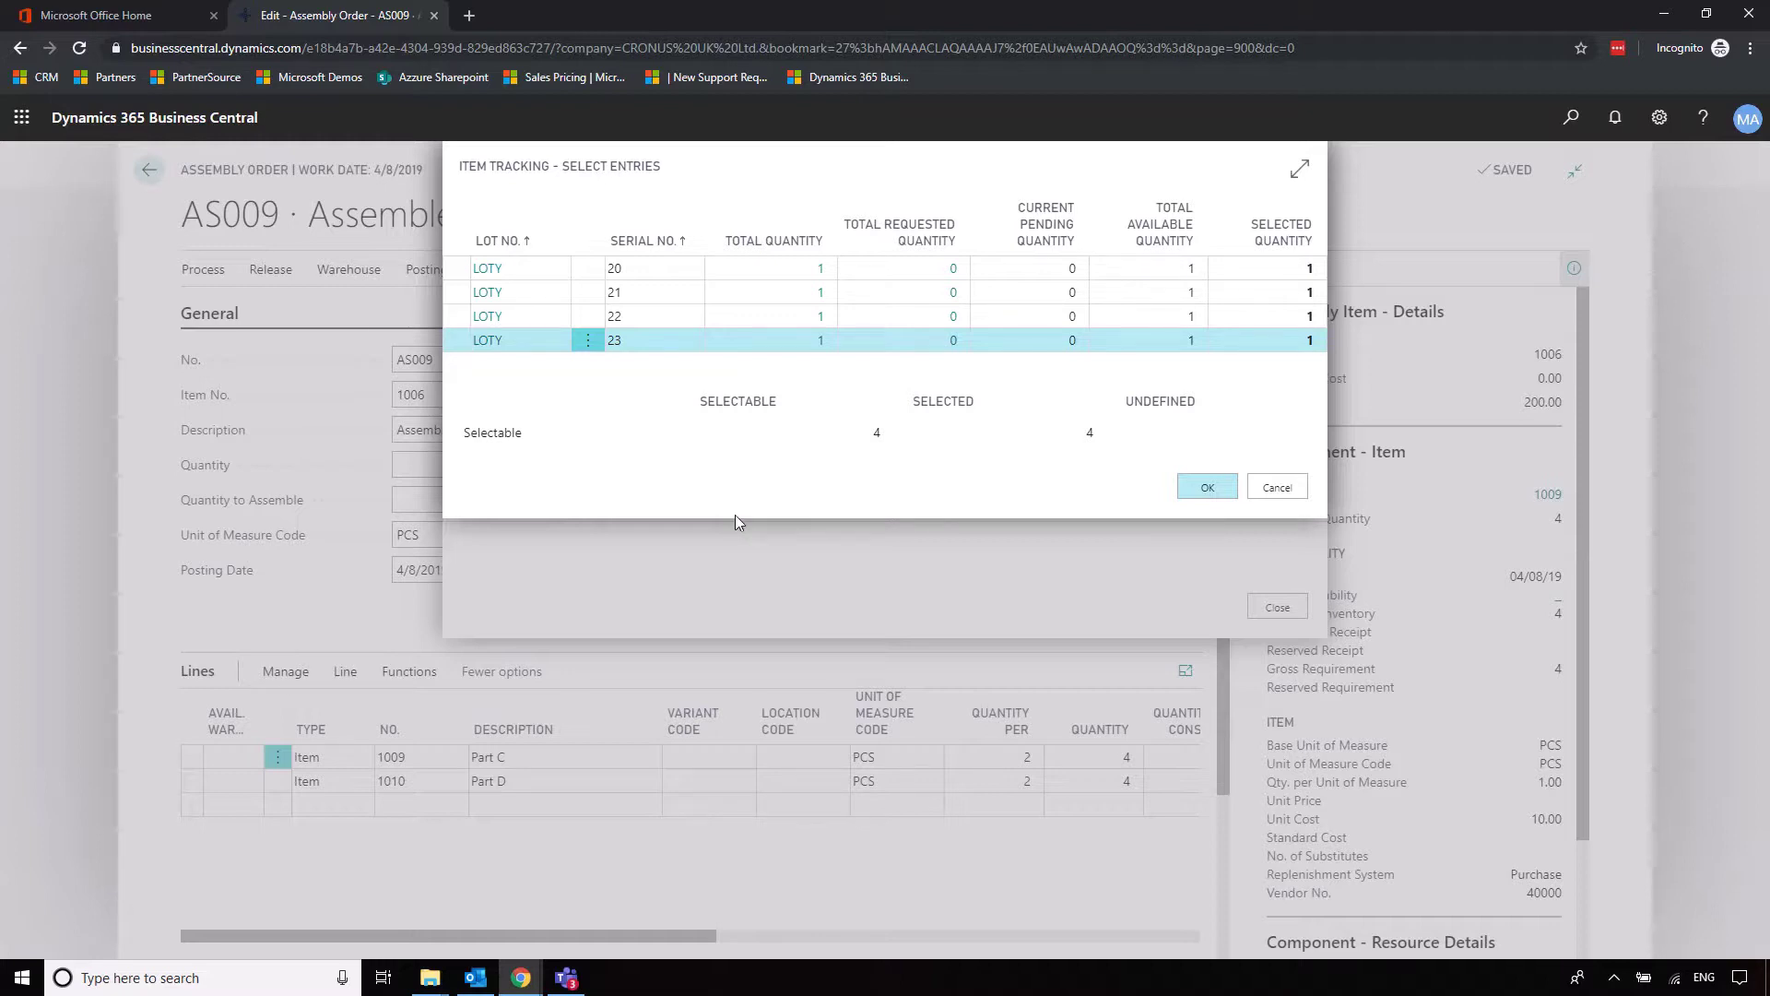
click(1206, 486)
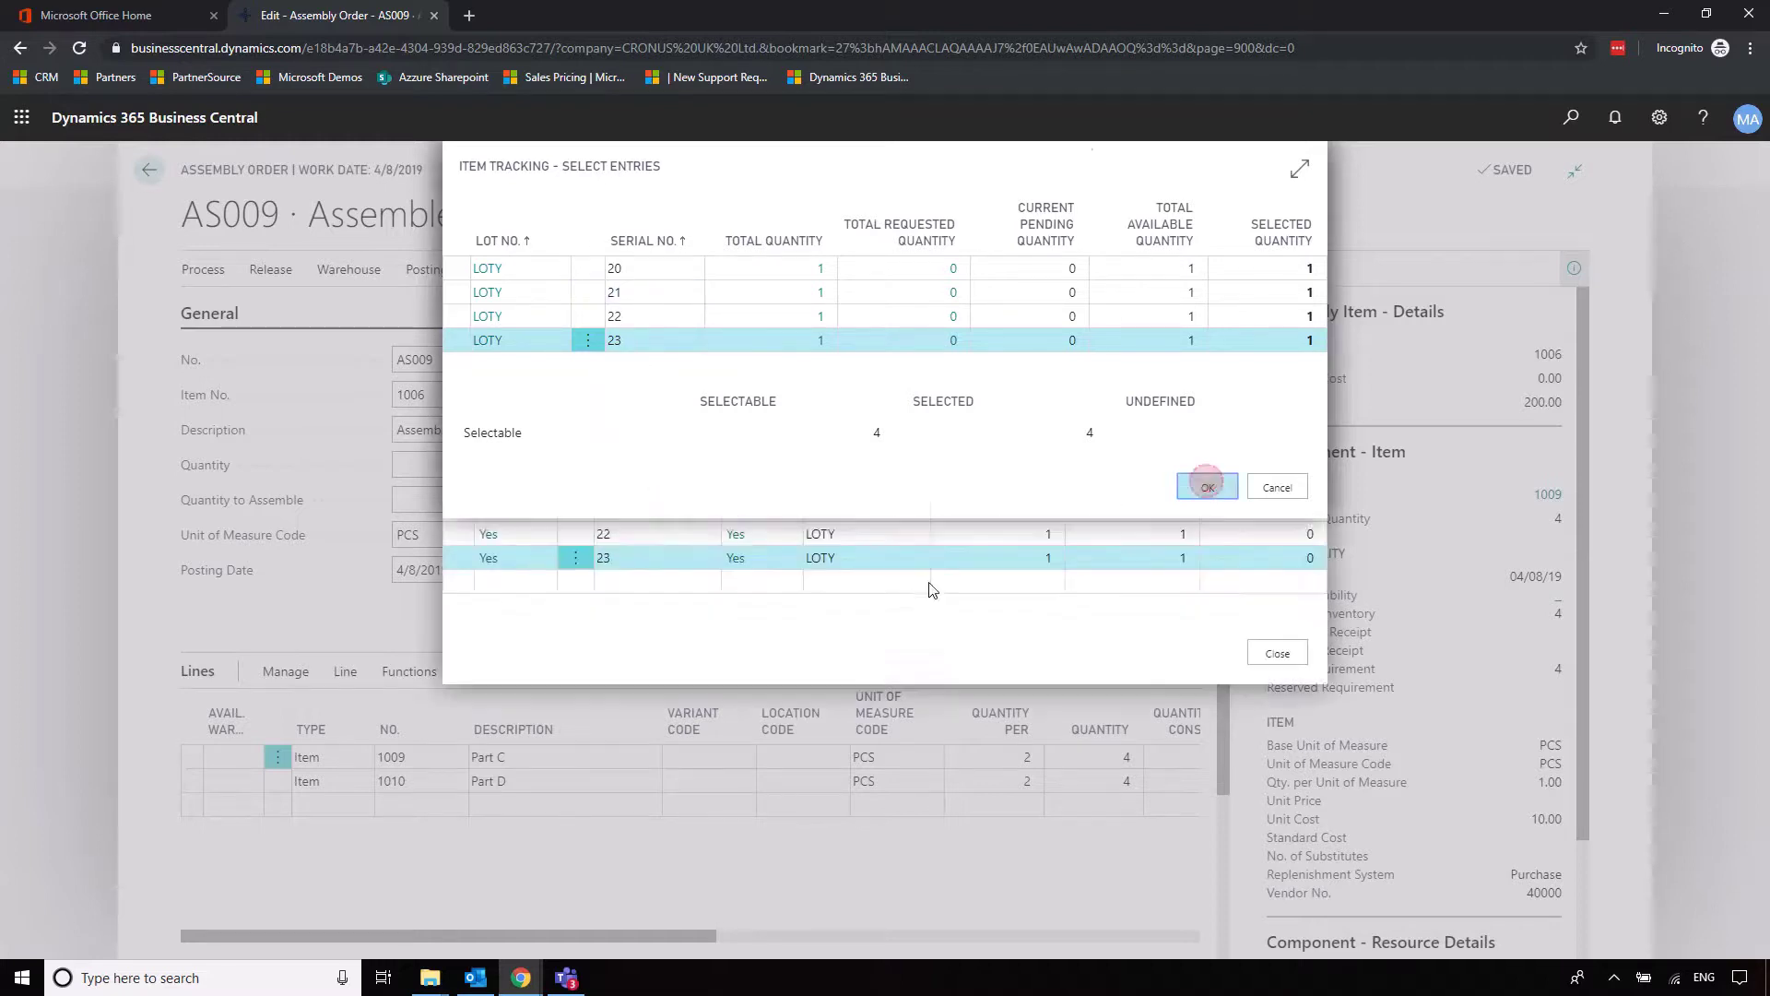
click(1277, 652)
- Assign lot LOTP serials 30–33 to the Part D component line via Select Entries
click(601, 782)
click(349, 674)
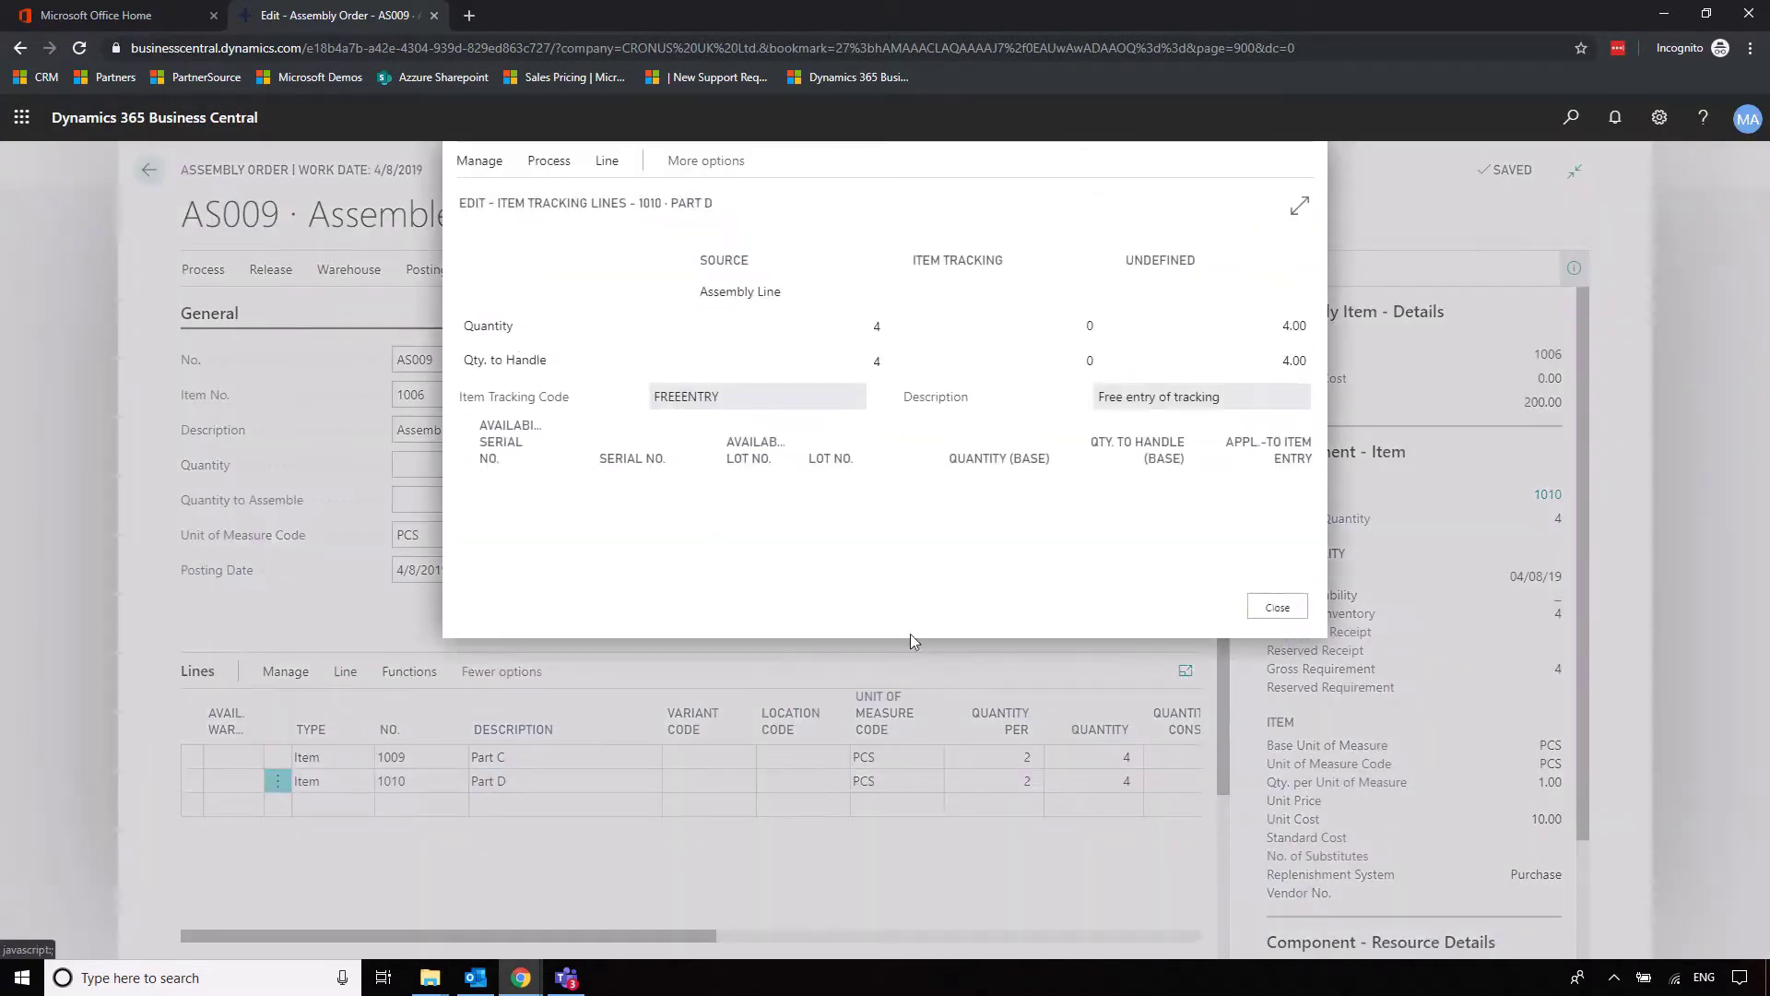
click(802, 487)
click(551, 162)
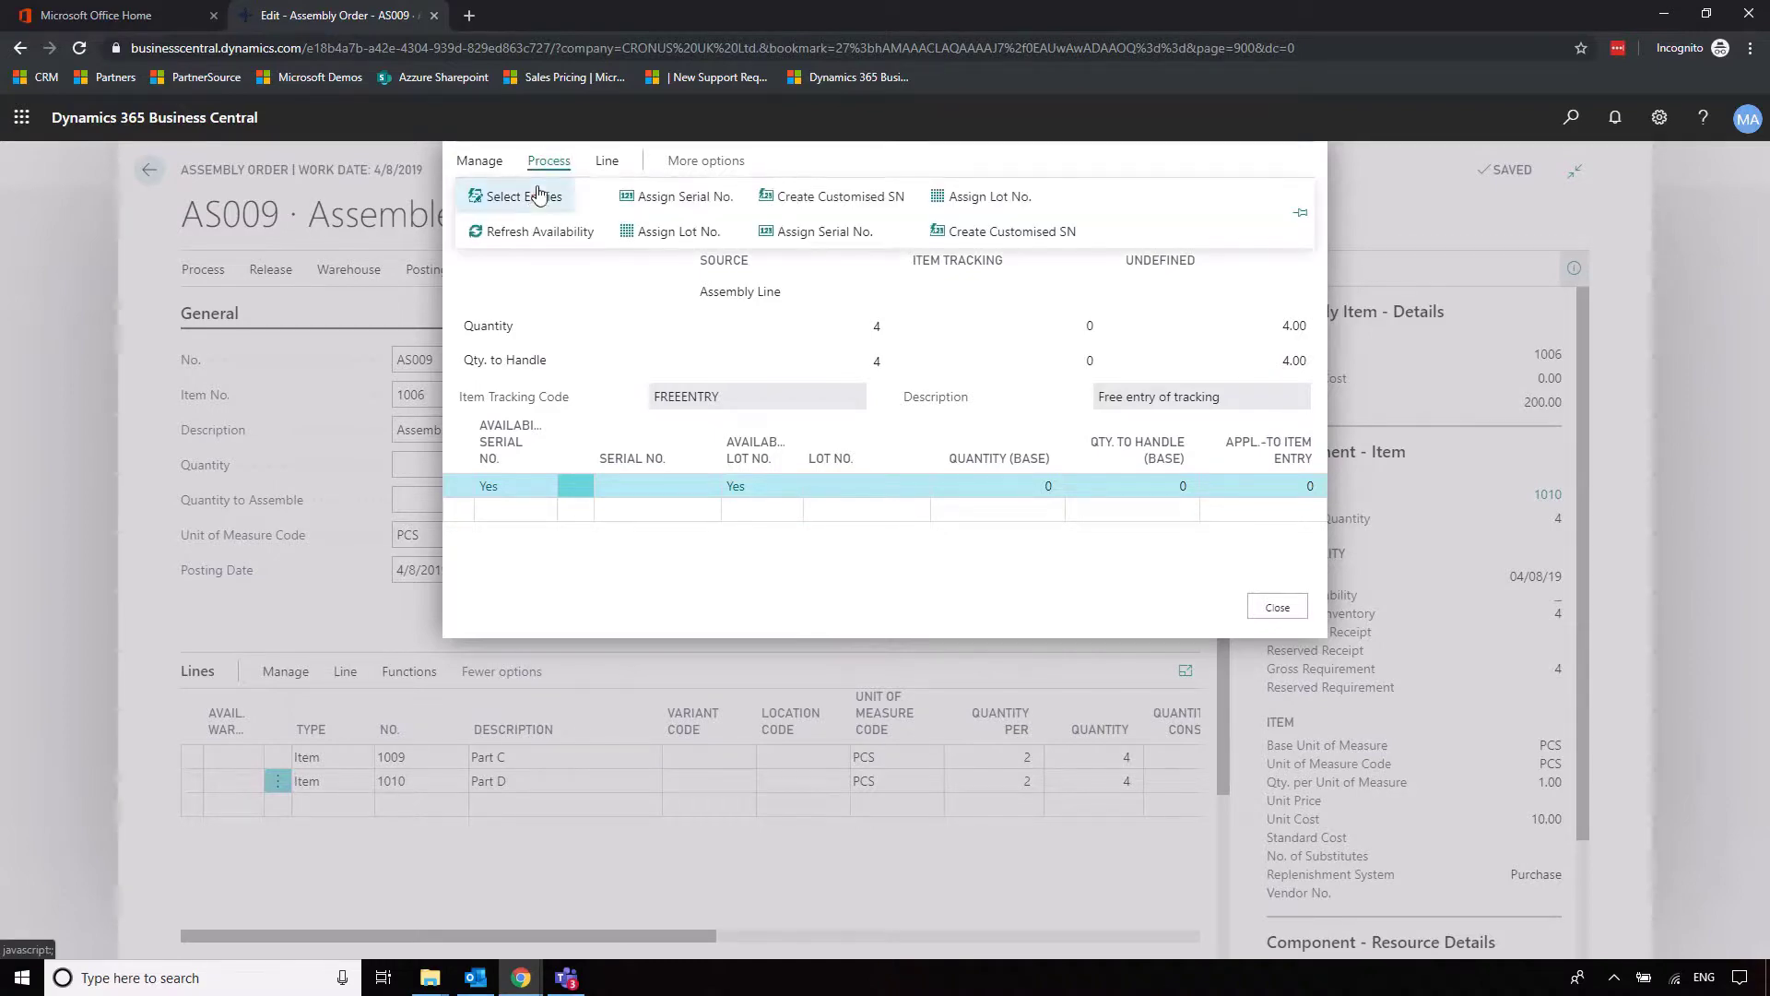
click(530, 189)
click(1207, 485)
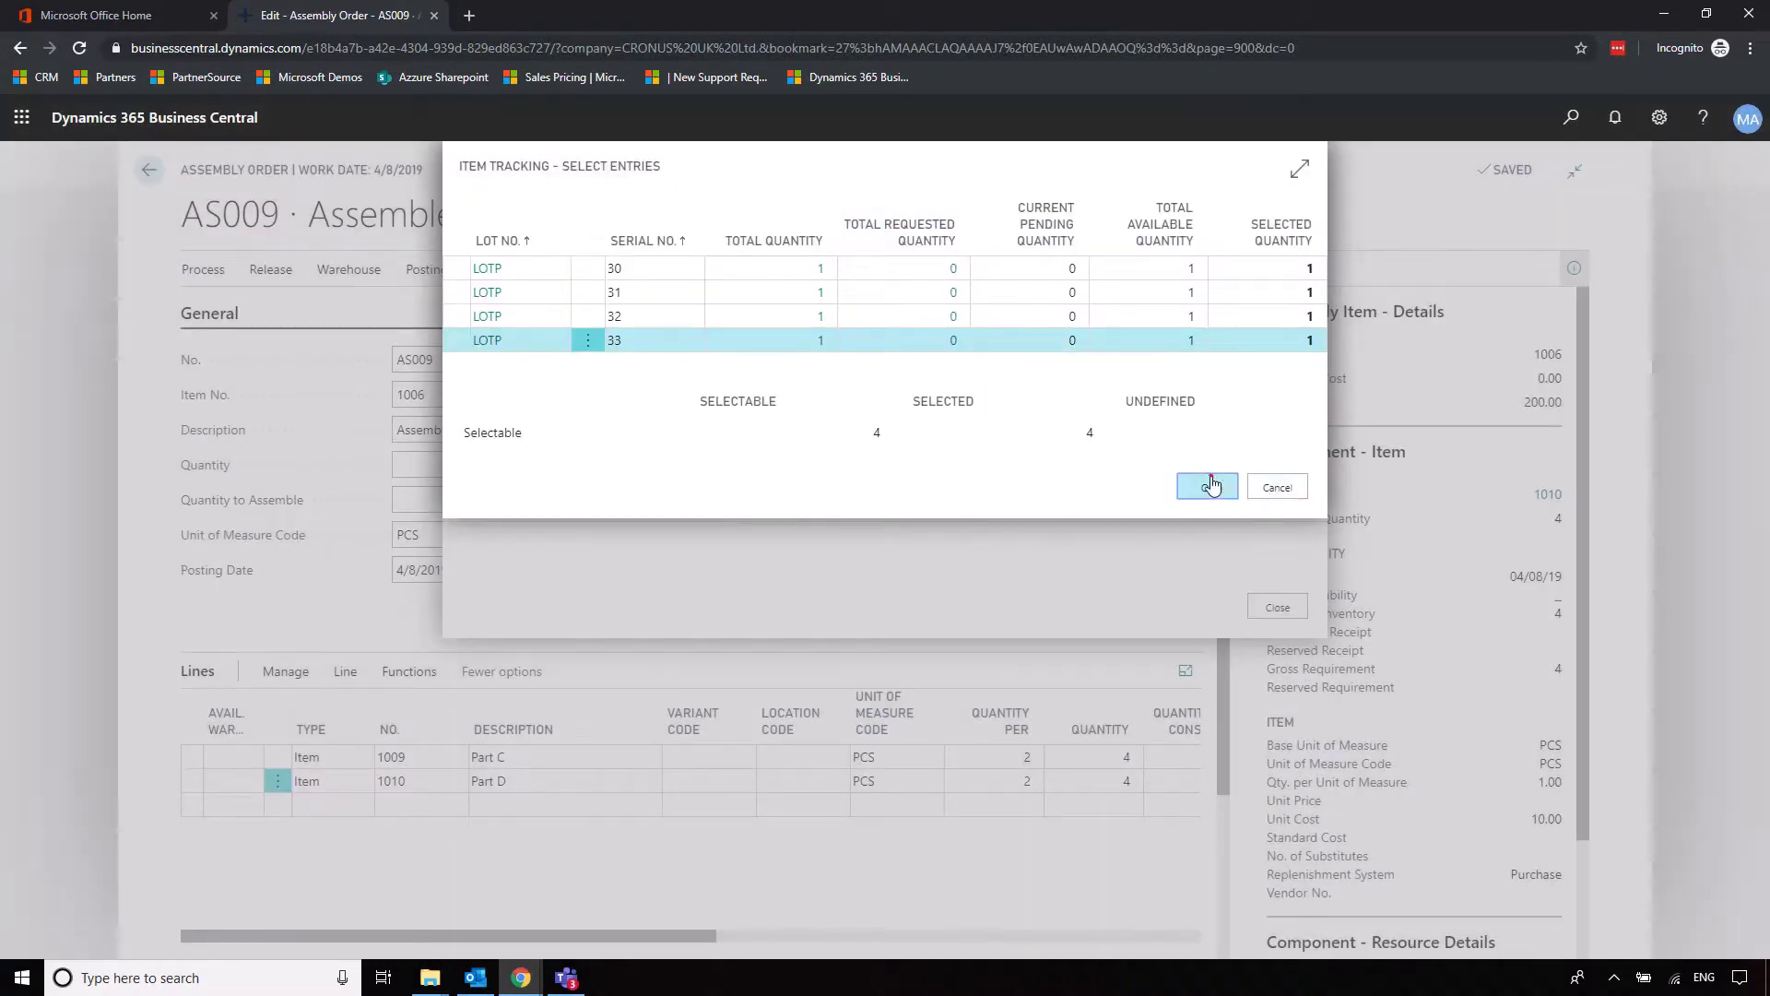
click(1277, 651)
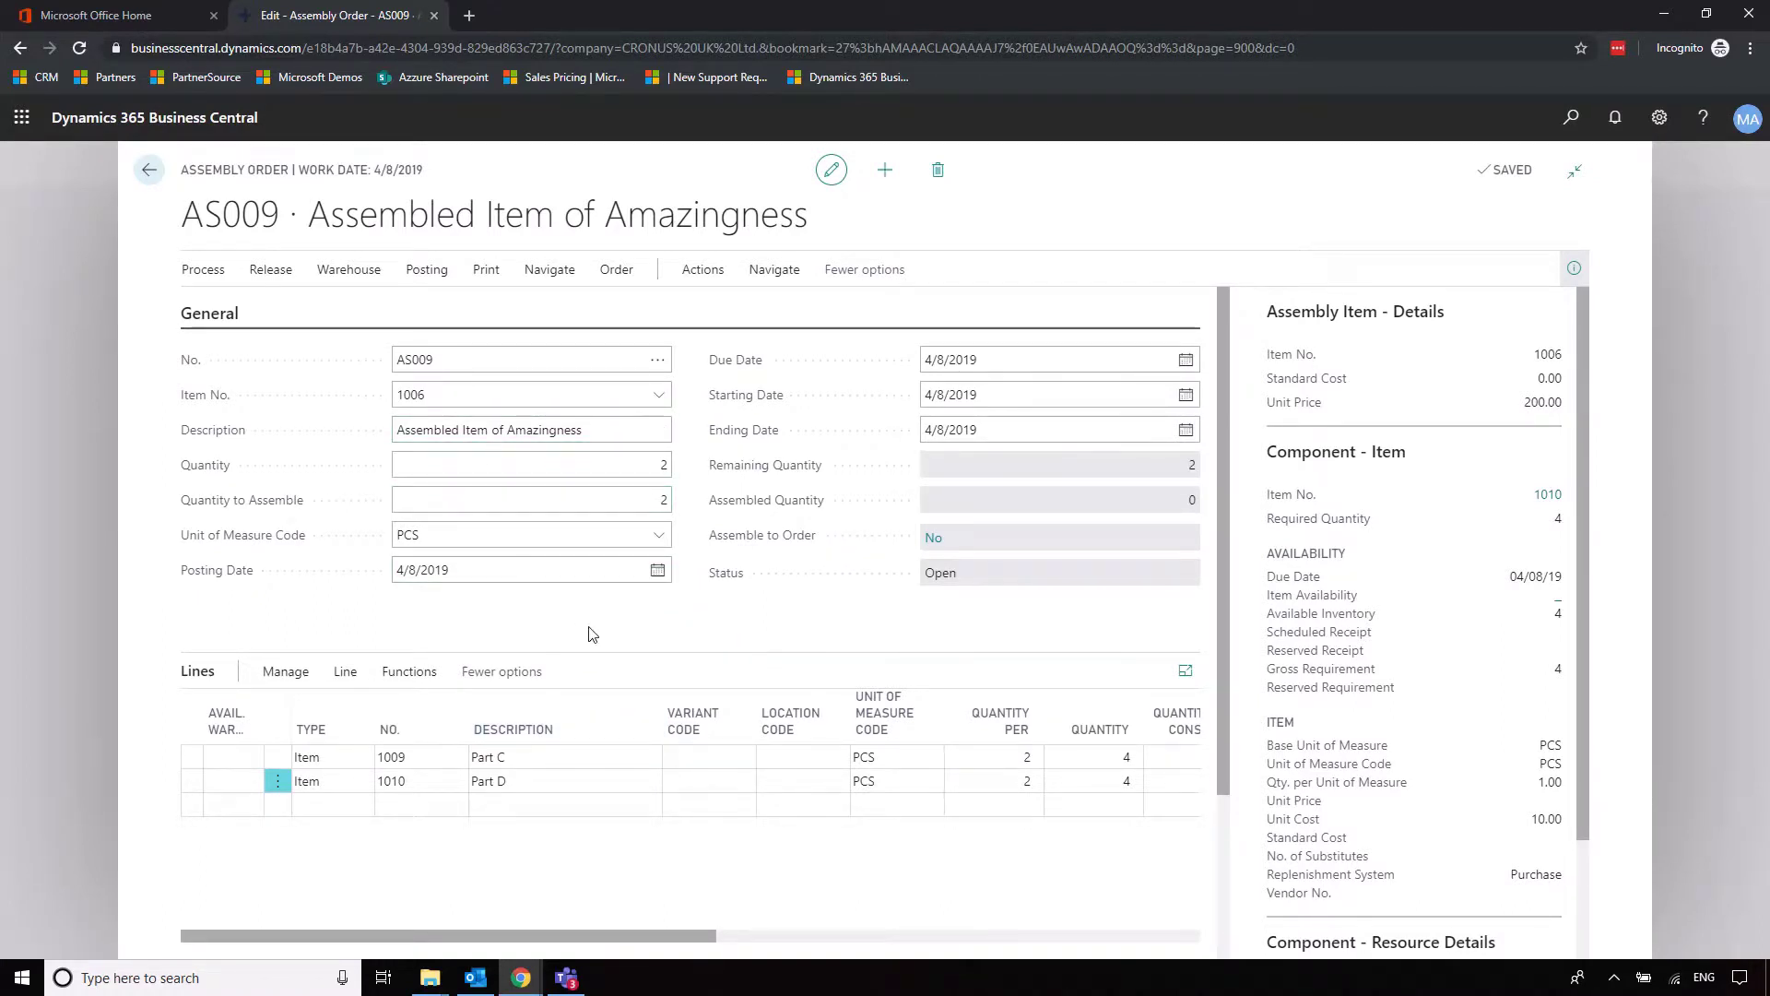
- Open item tracking for assembled item 1006 and enter output serials 100 and 101
click(617, 275)
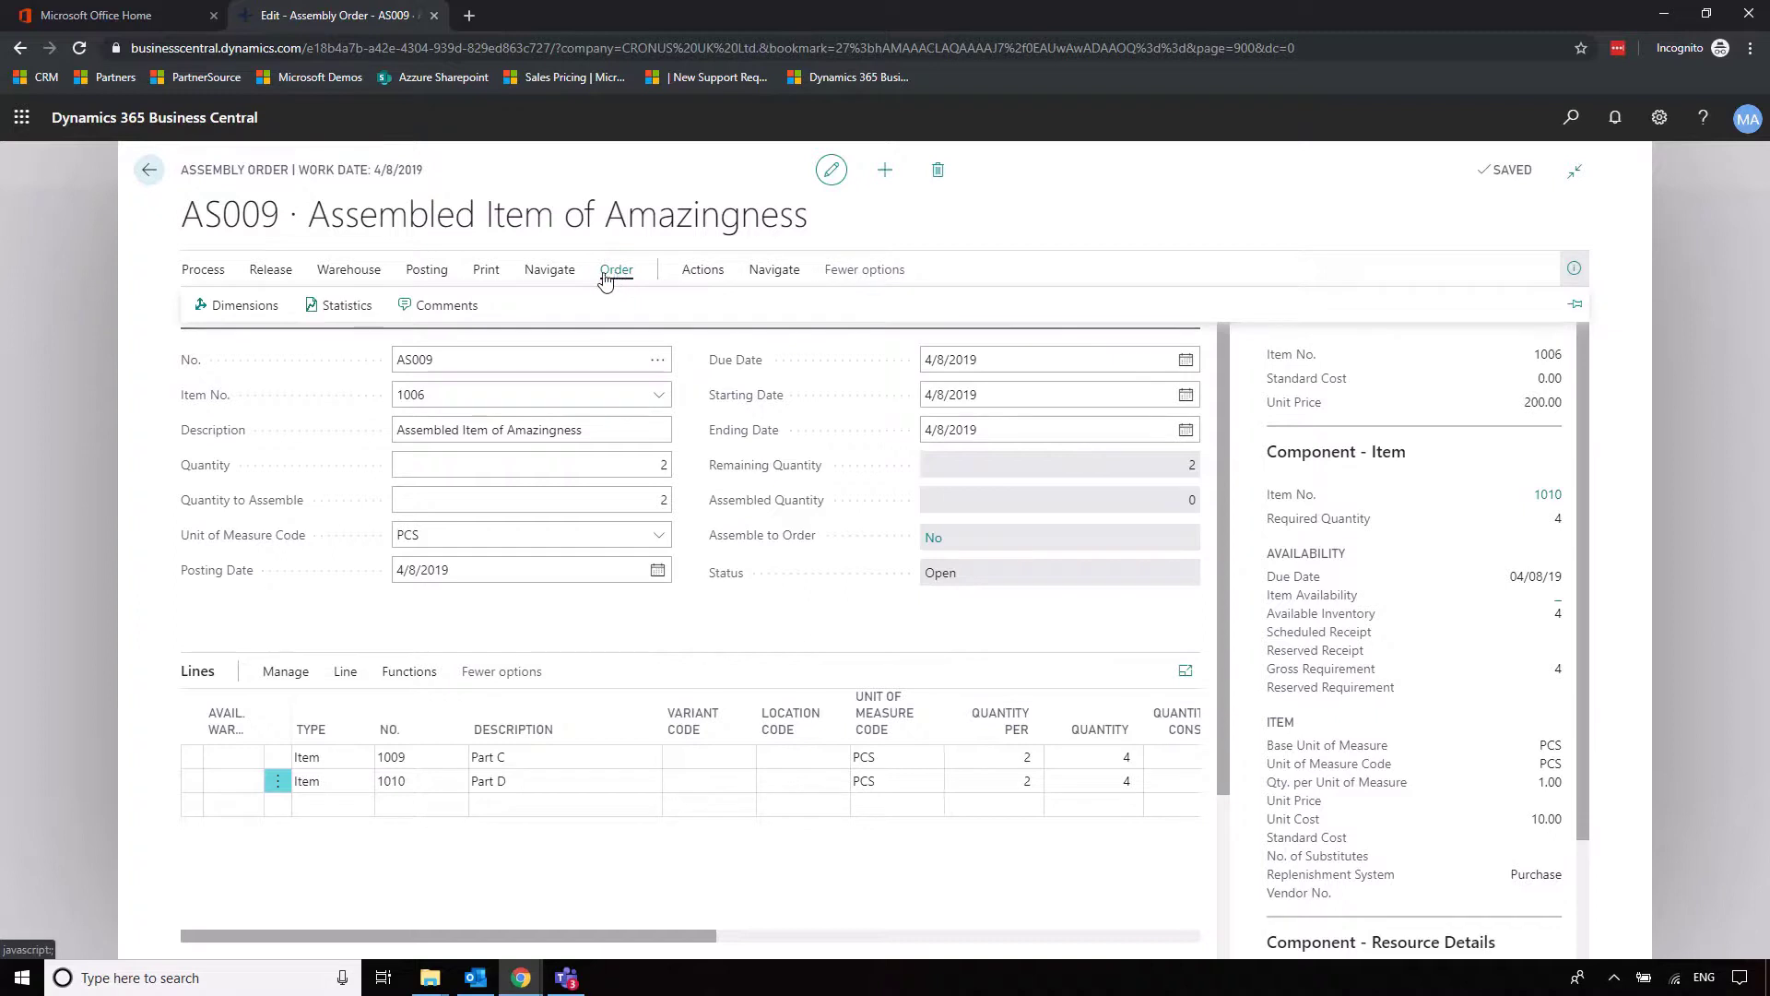
click(551, 271)
click(573, 434)
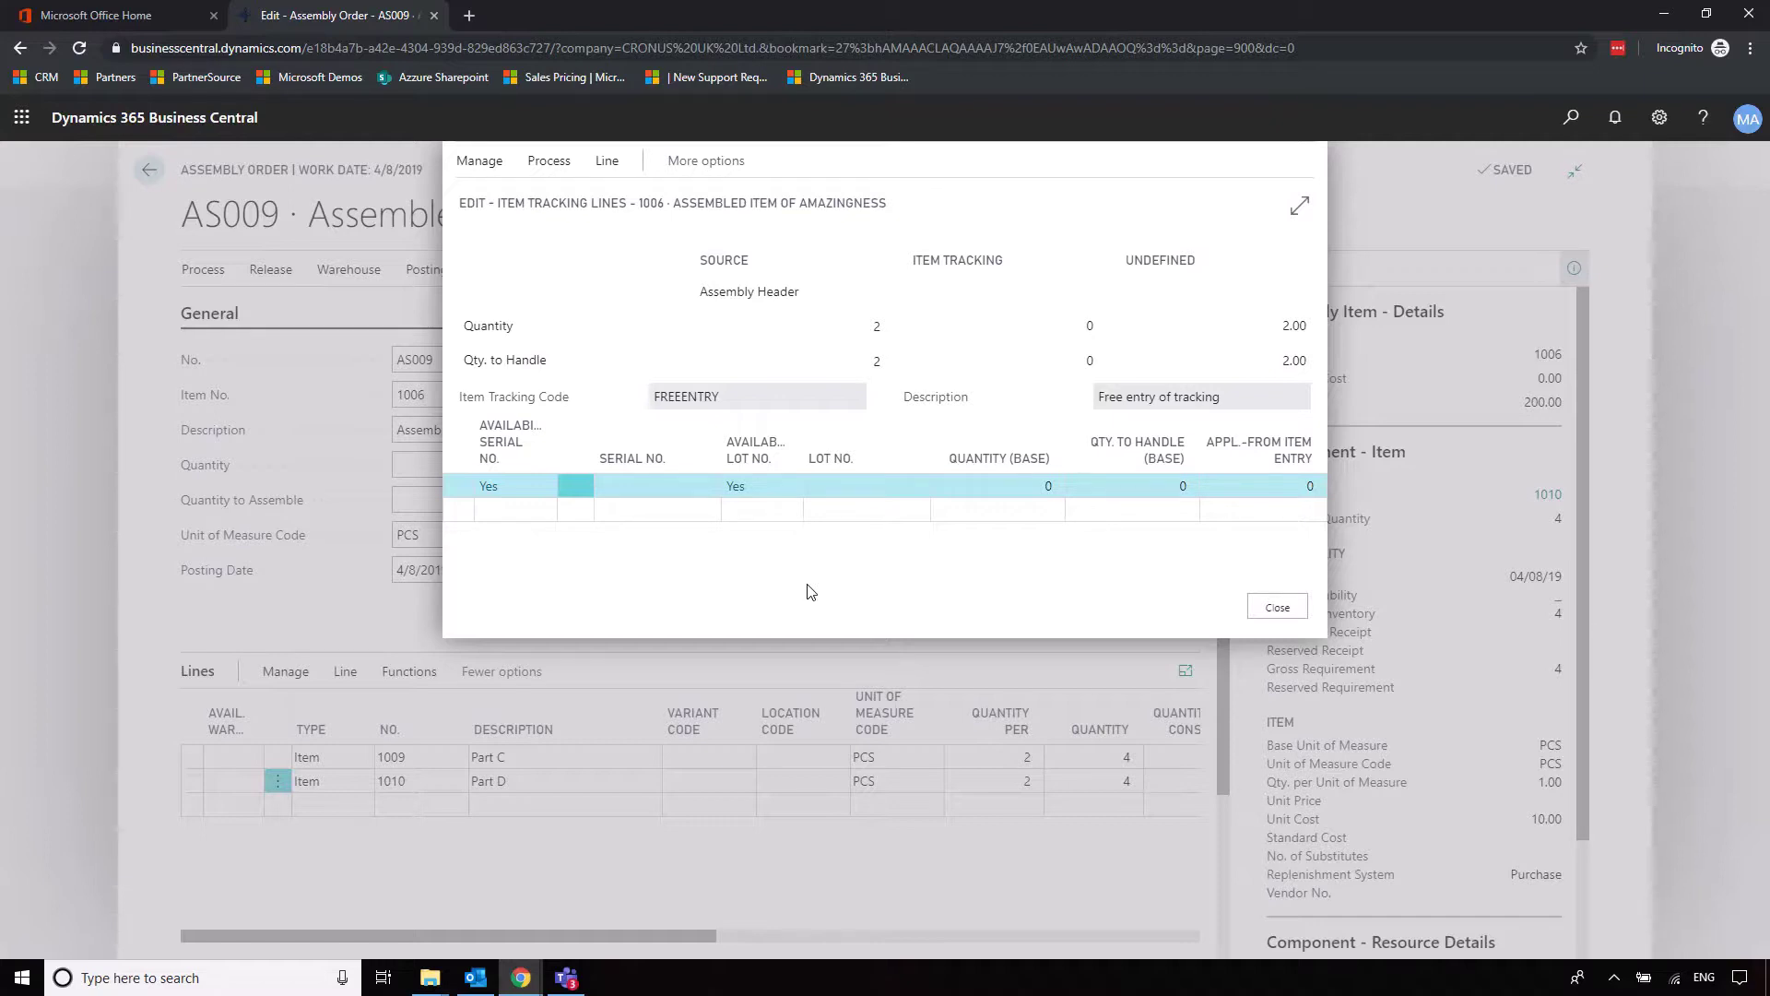
click(648, 483)
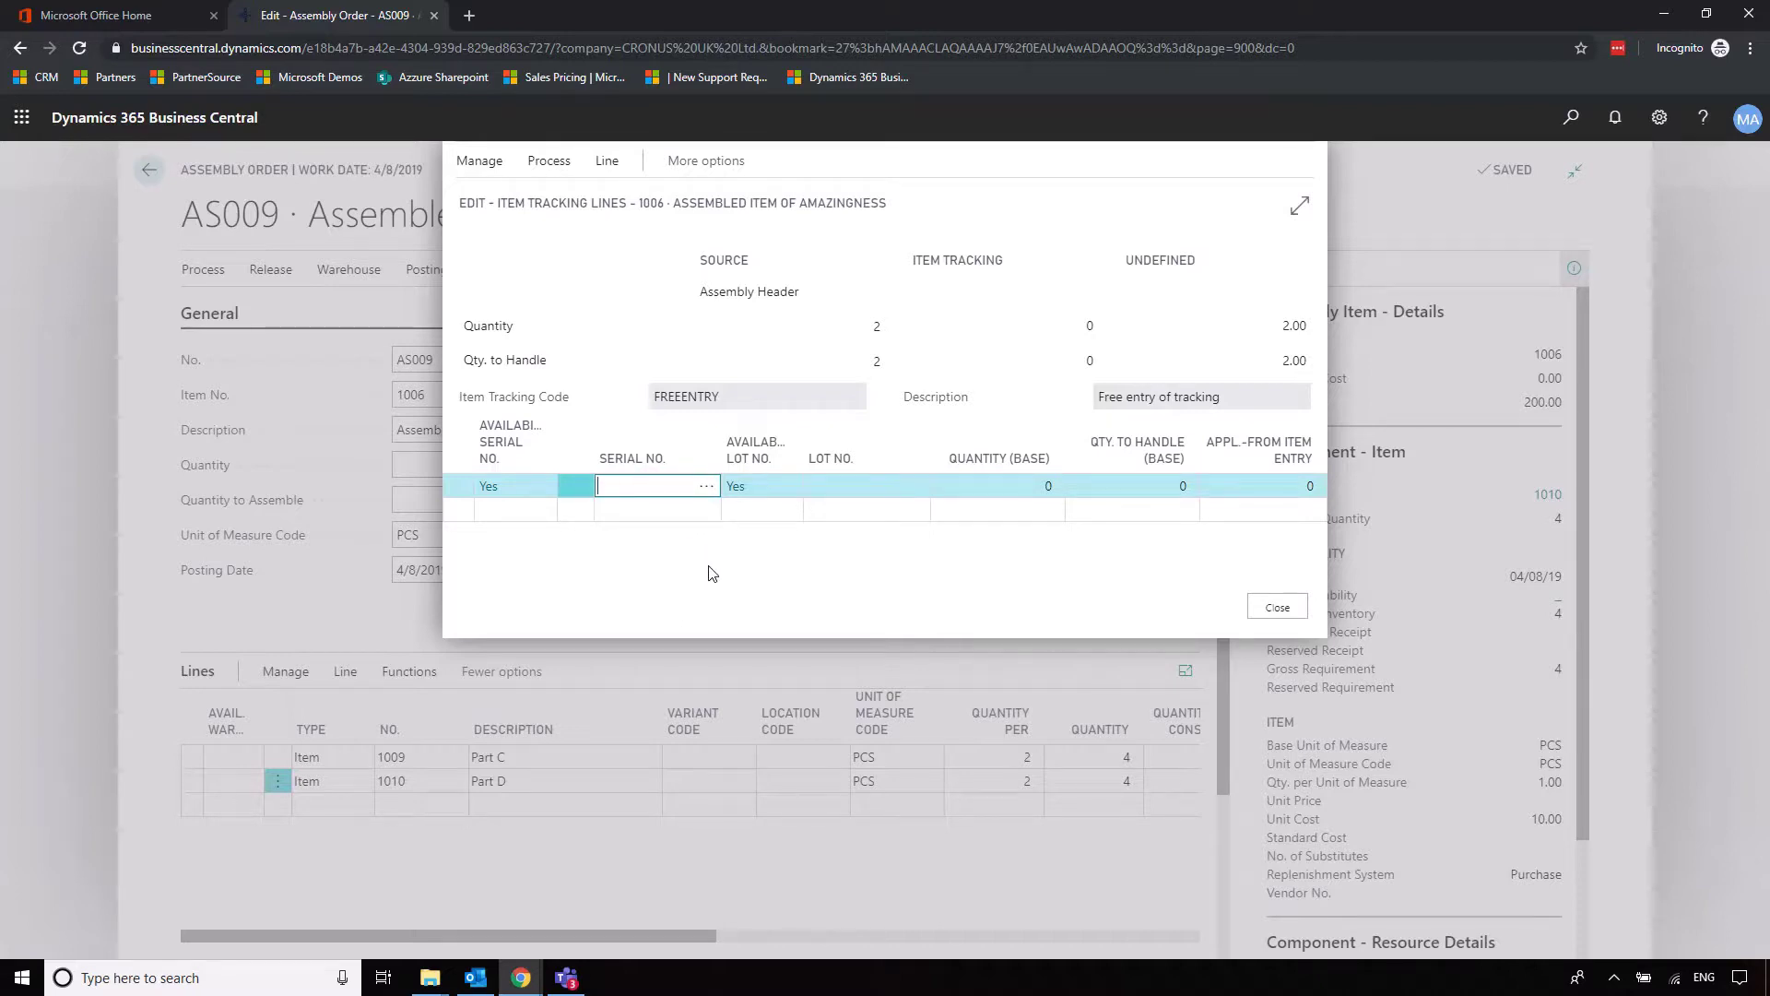
text(100)
click(638, 509)
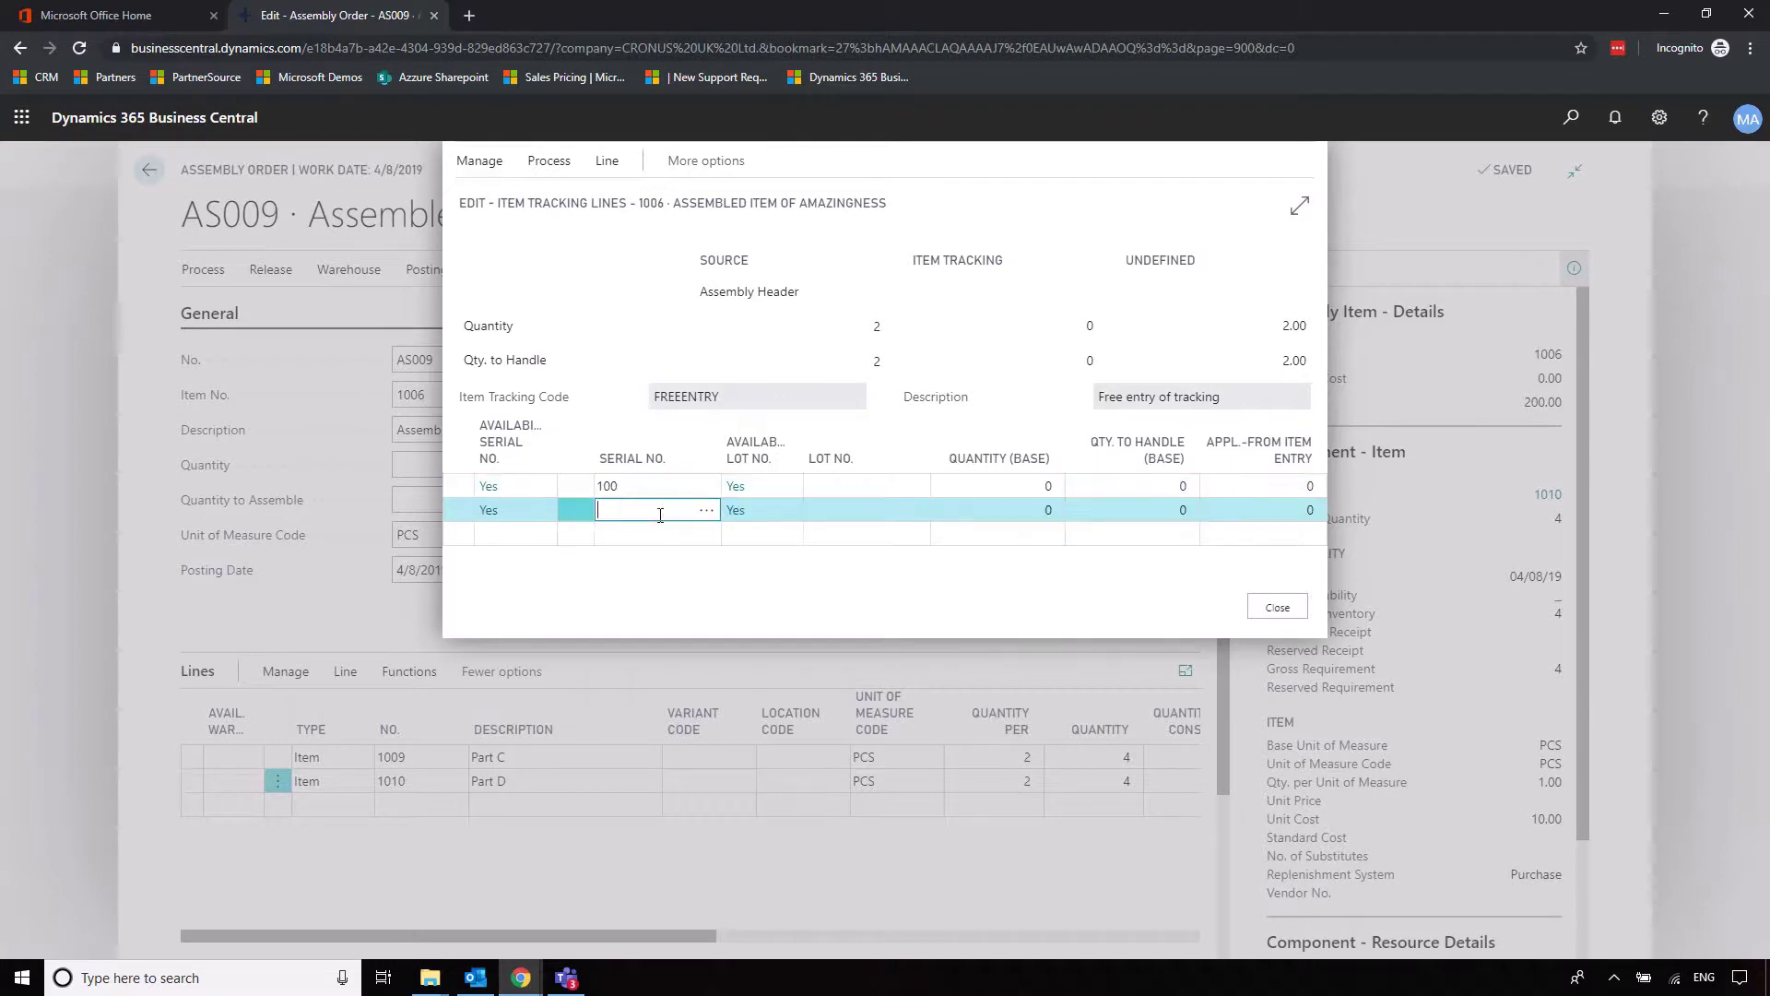
- Give both output tracking lines lot MYLOT10 and quantity 1, and save the tracking
click(864, 485)
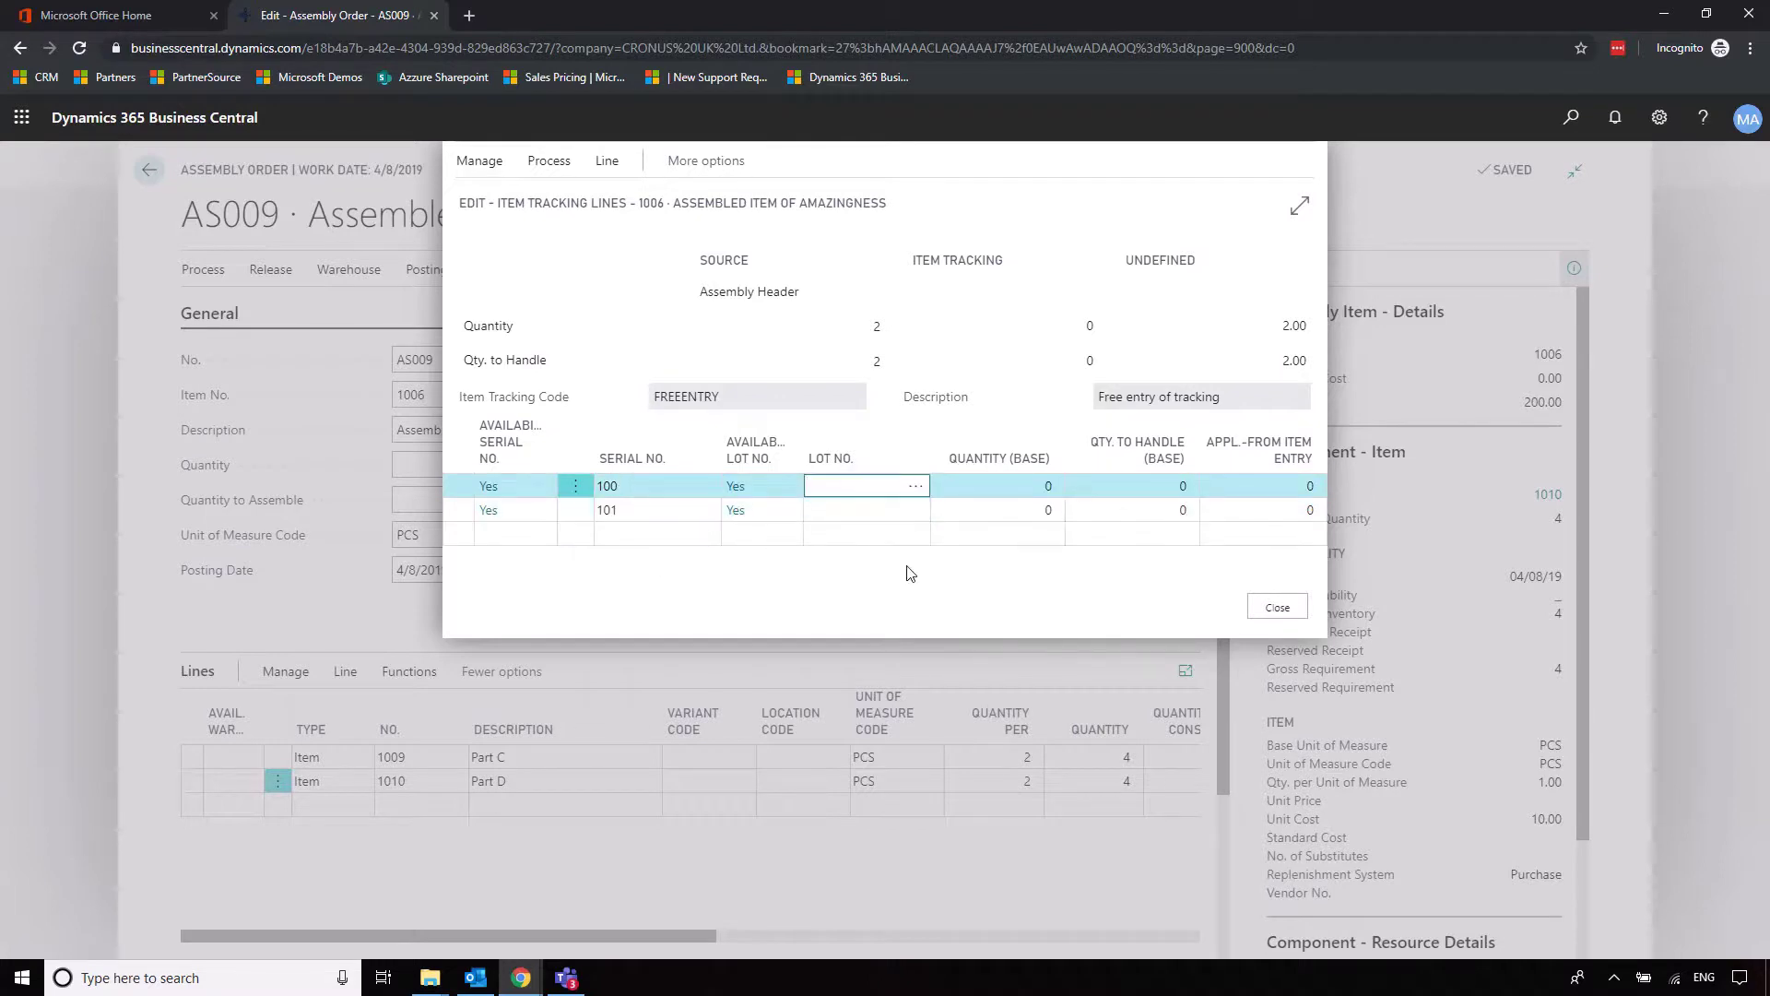
text(MYLOT10)
click(879, 506)
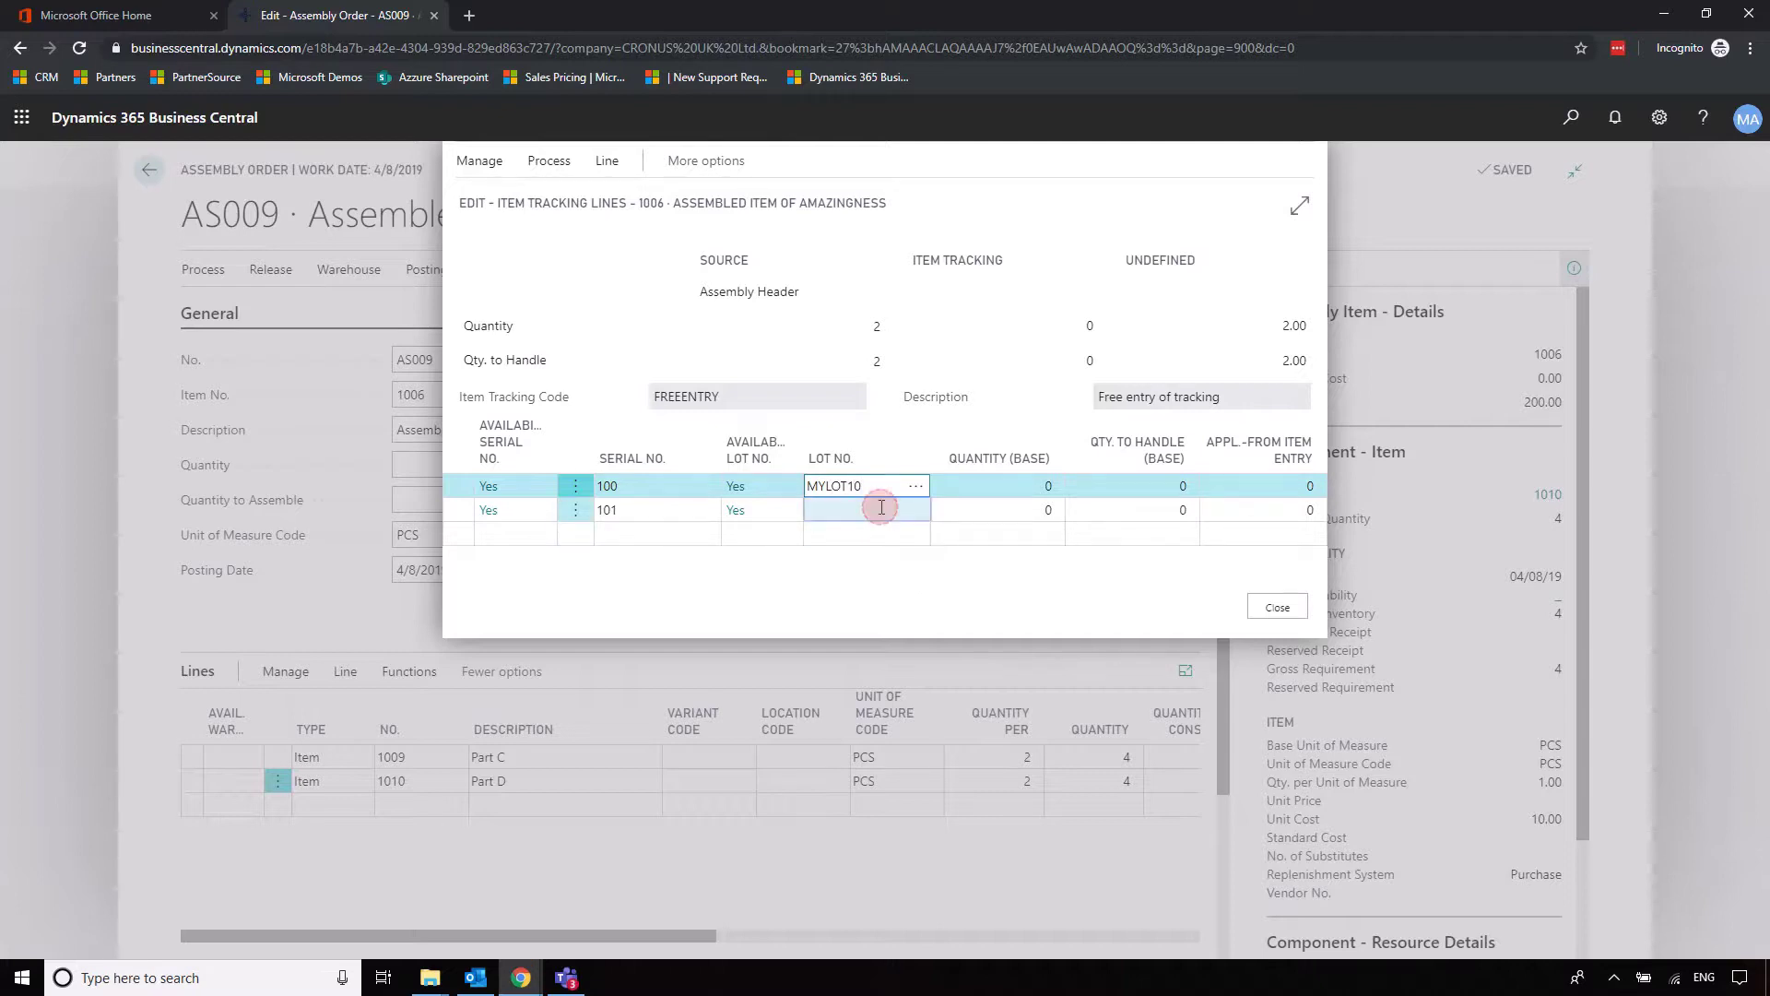
text(MYLOT10)
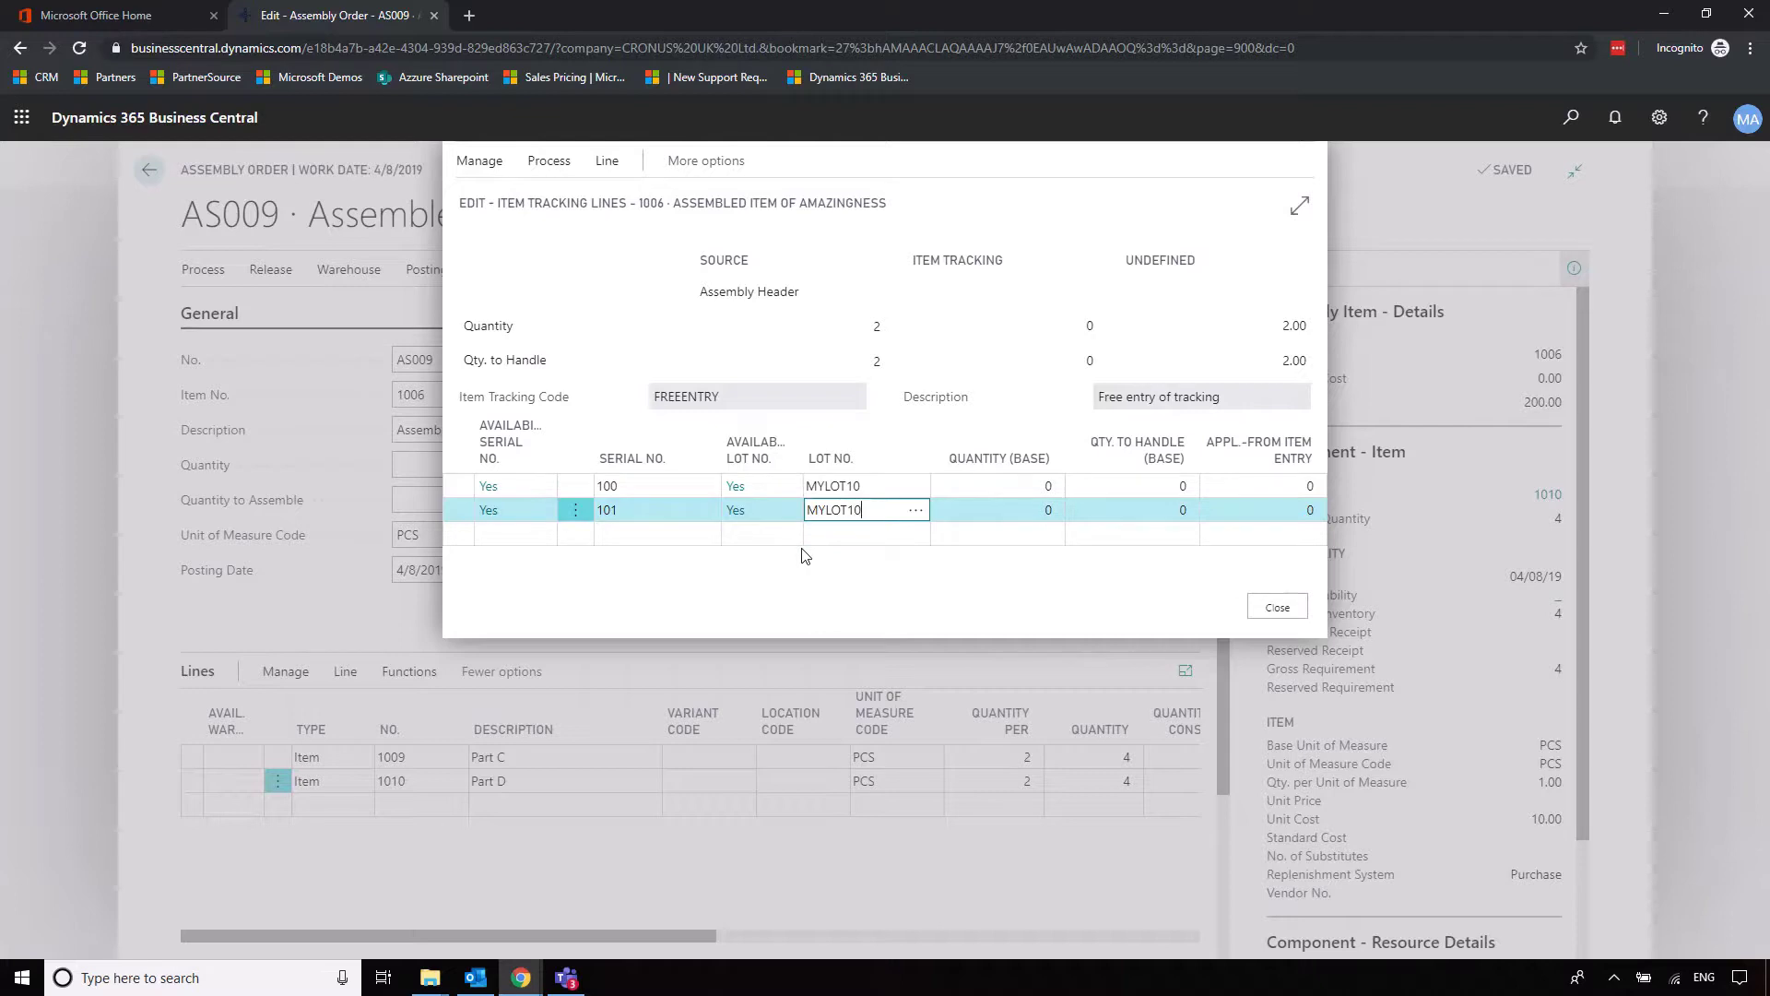
click(1018, 485)
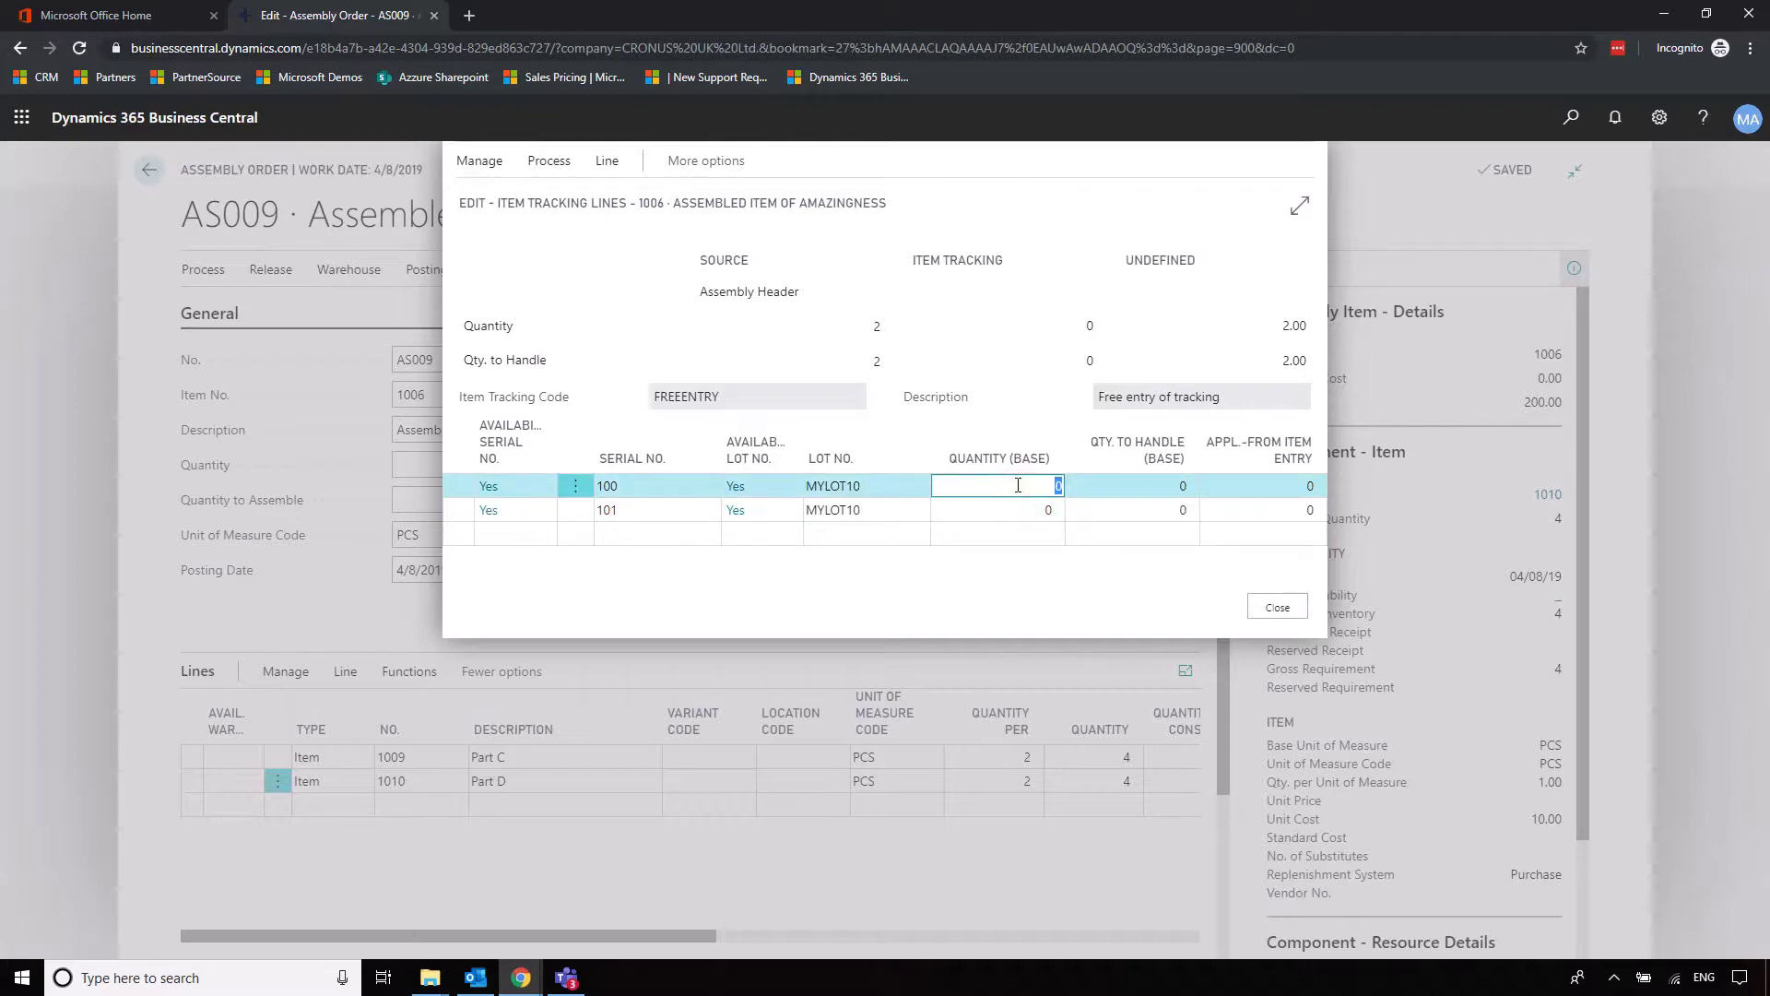
text(1)
click(1035, 512)
text(1)
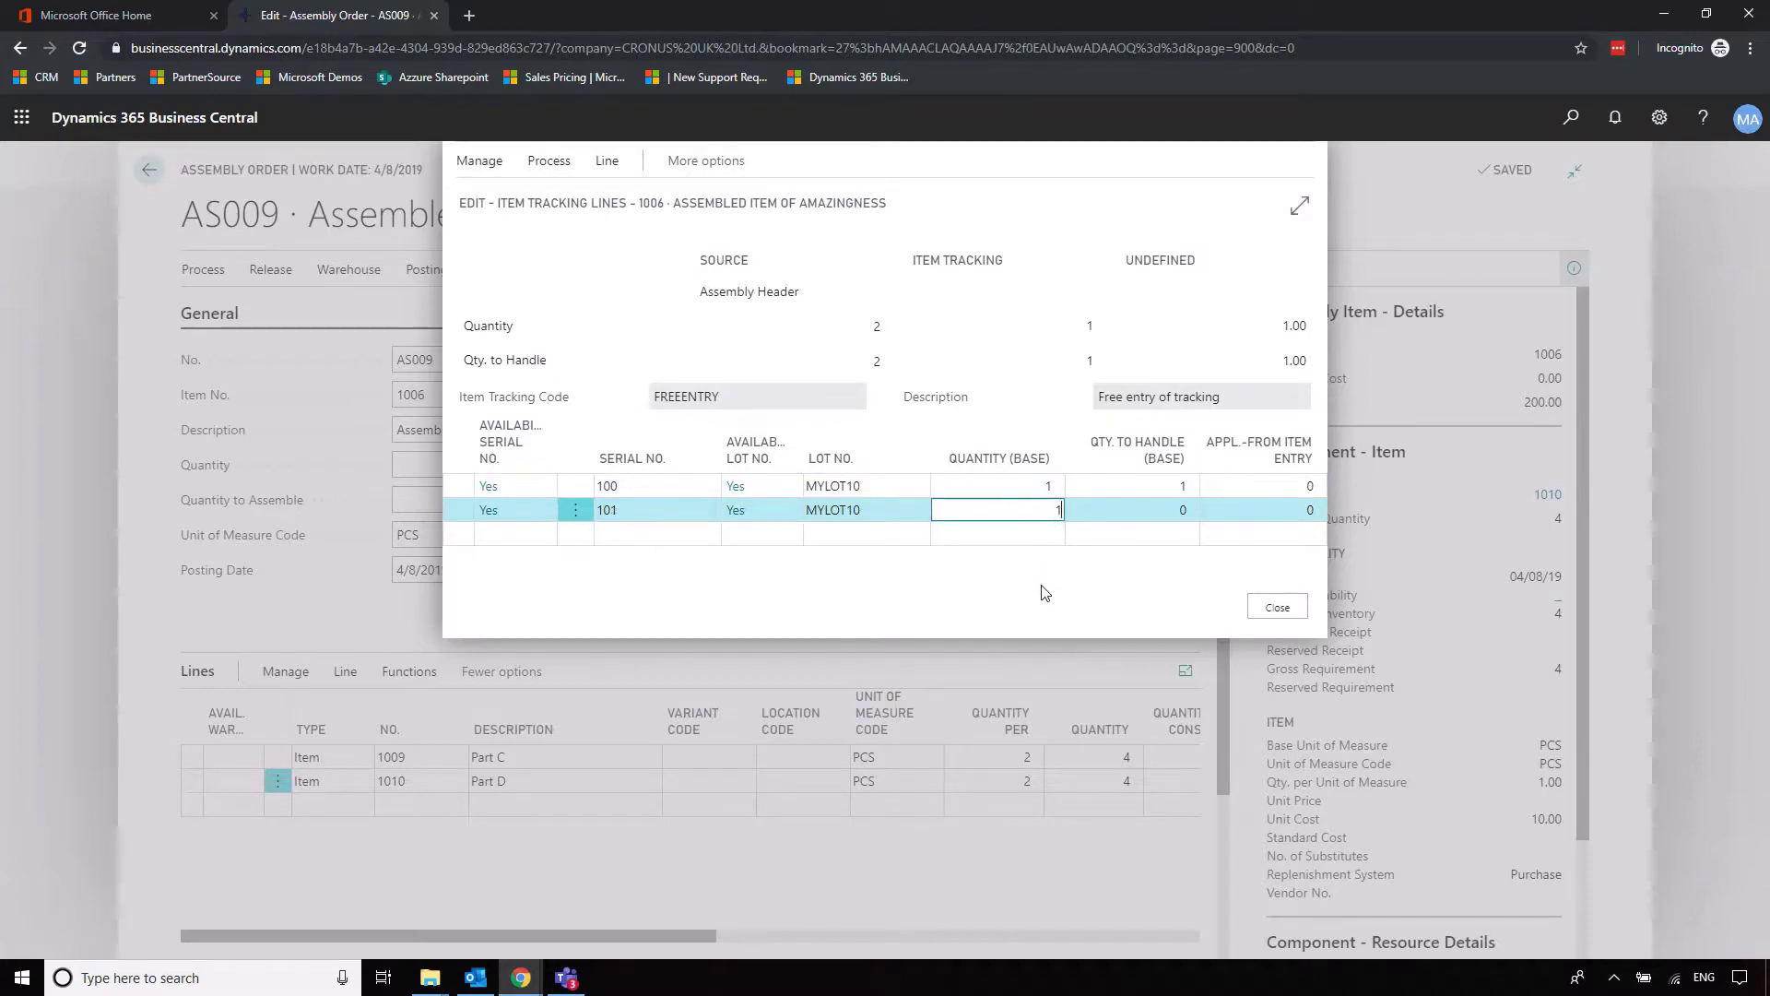
click(1041, 590)
click(1286, 612)
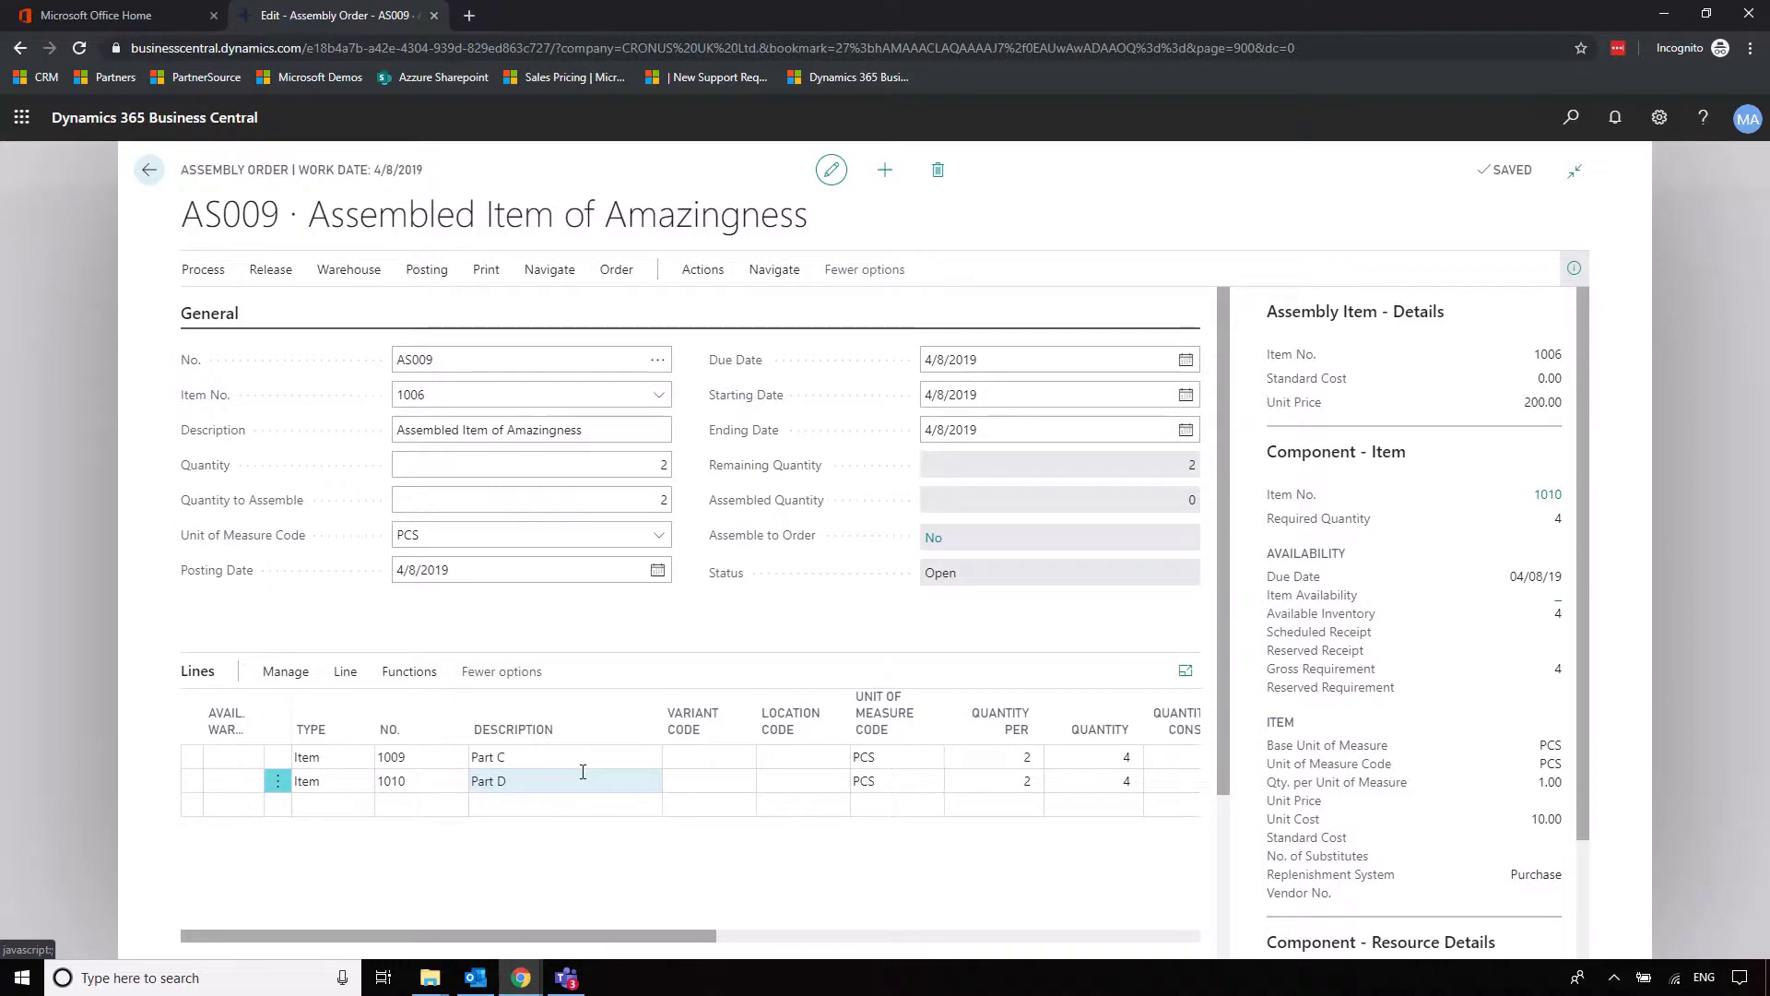
- Post assembly order AS009 for 2 units and return to the role centre
click(616, 269)
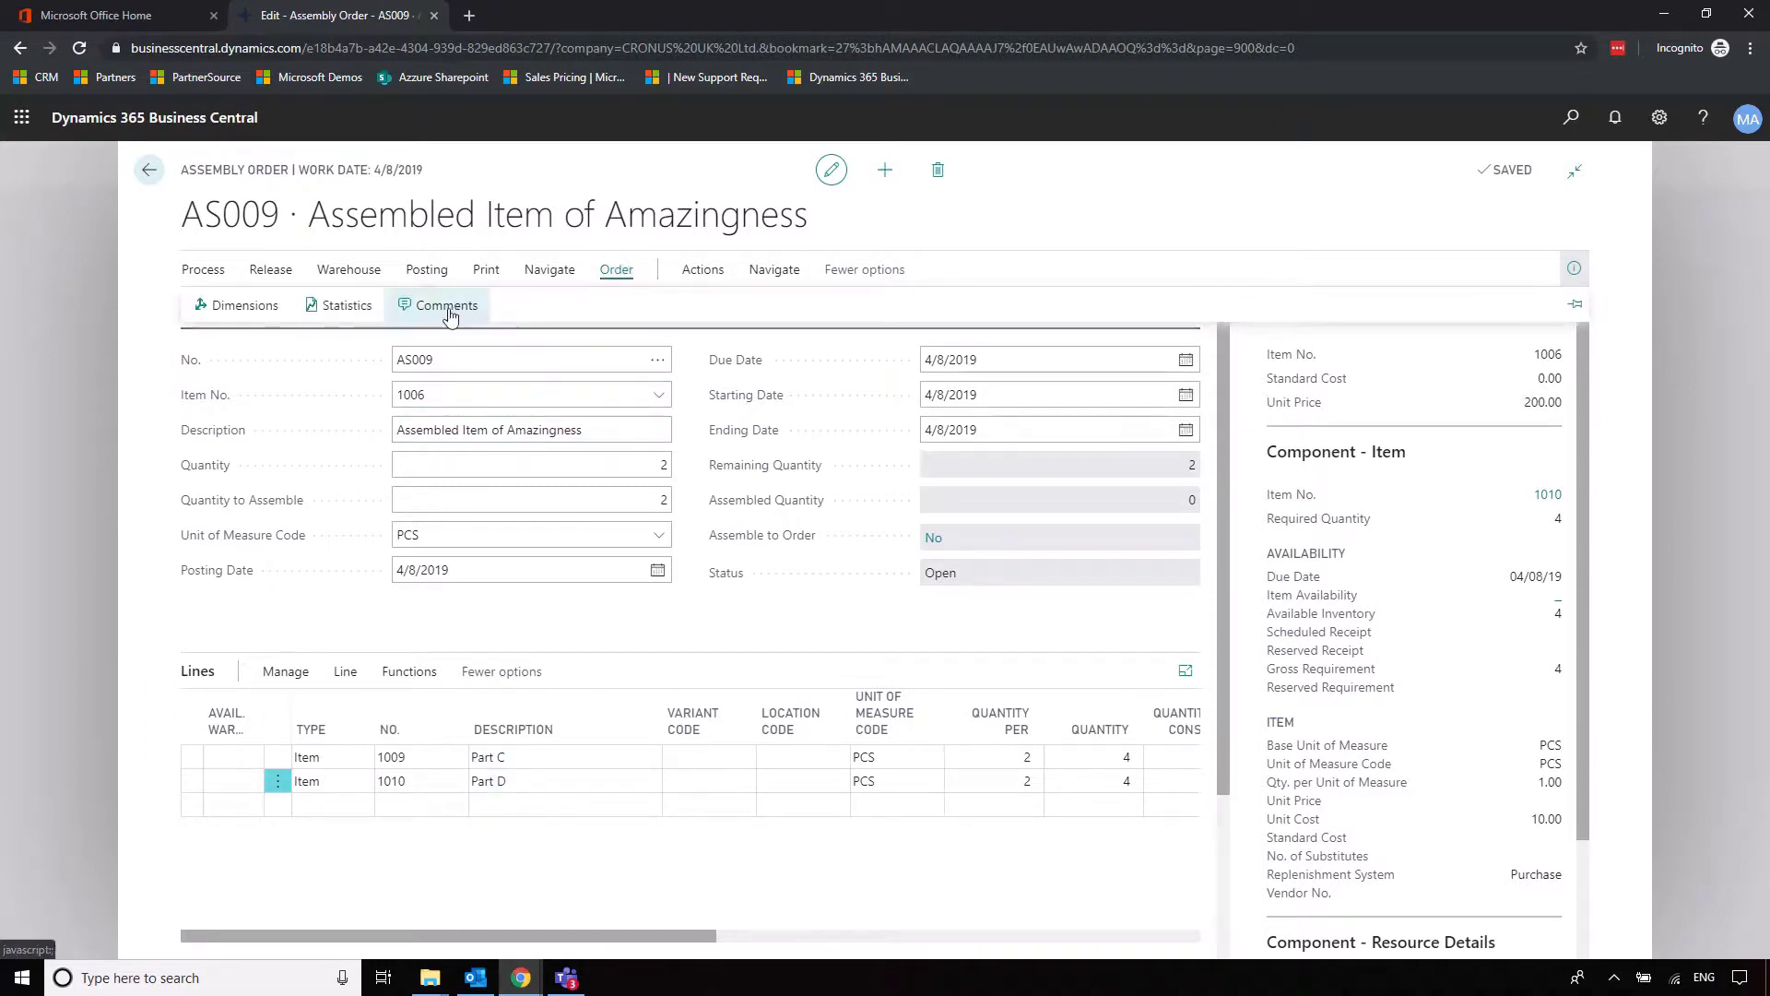
click(561, 270)
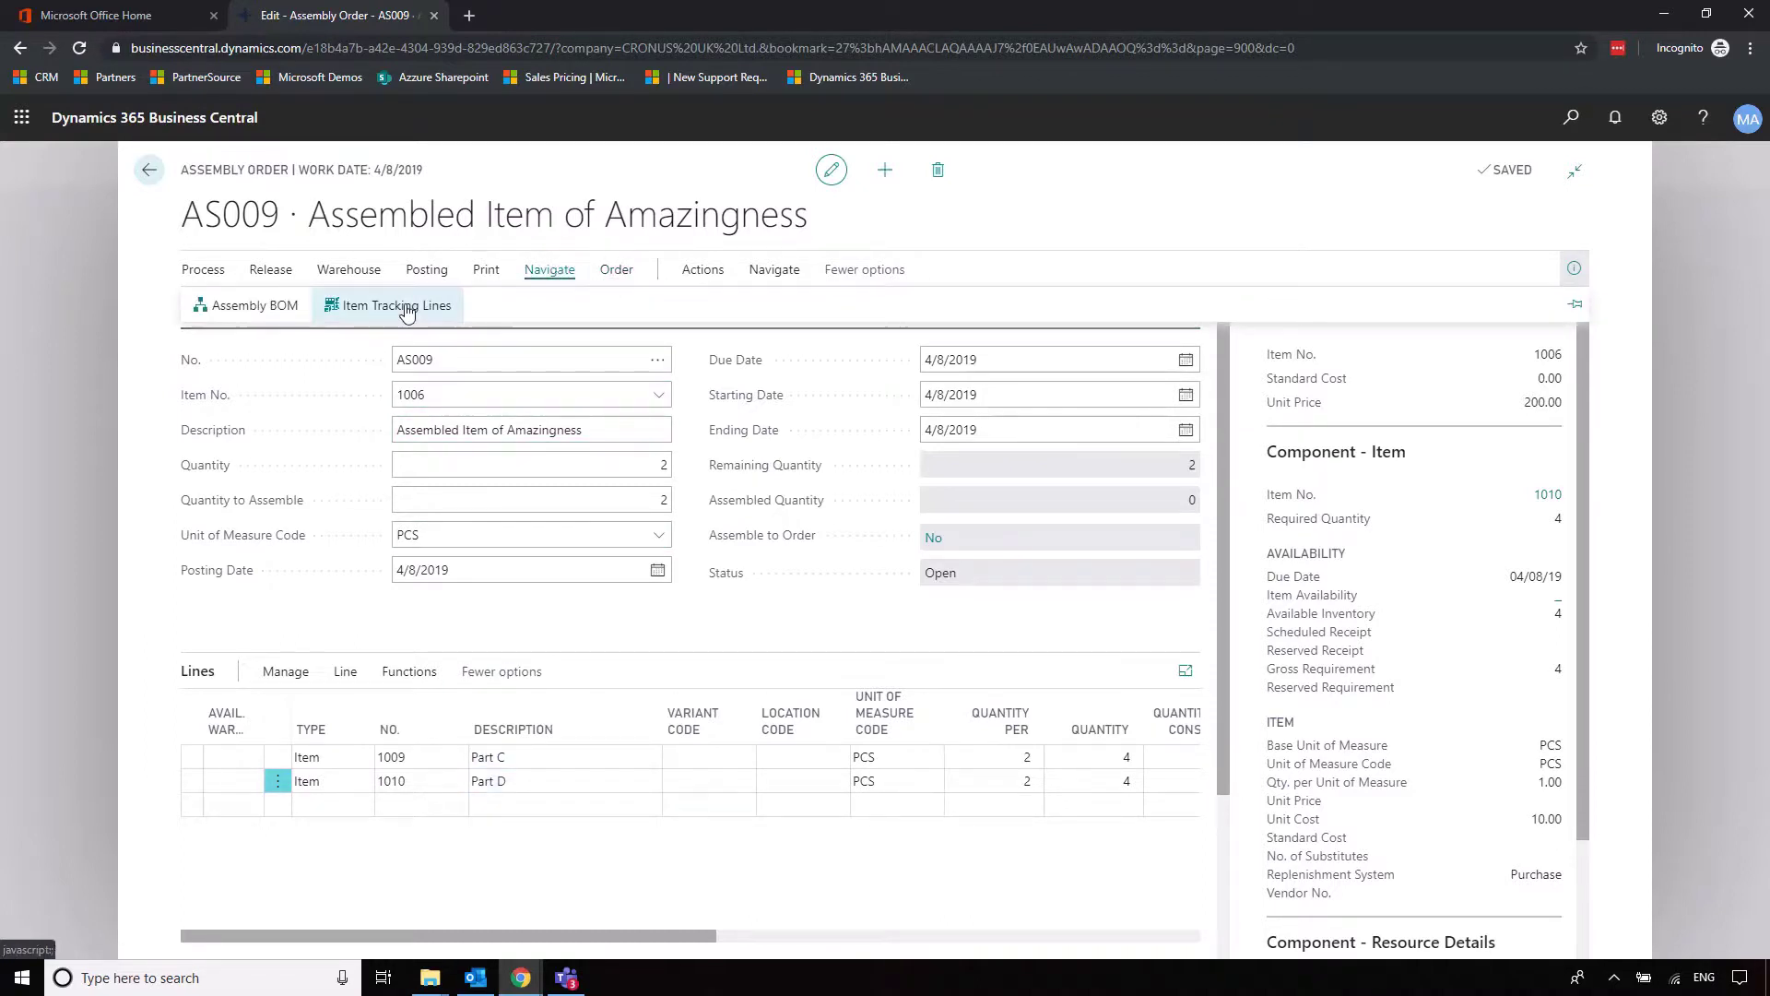
click(1122, 226)
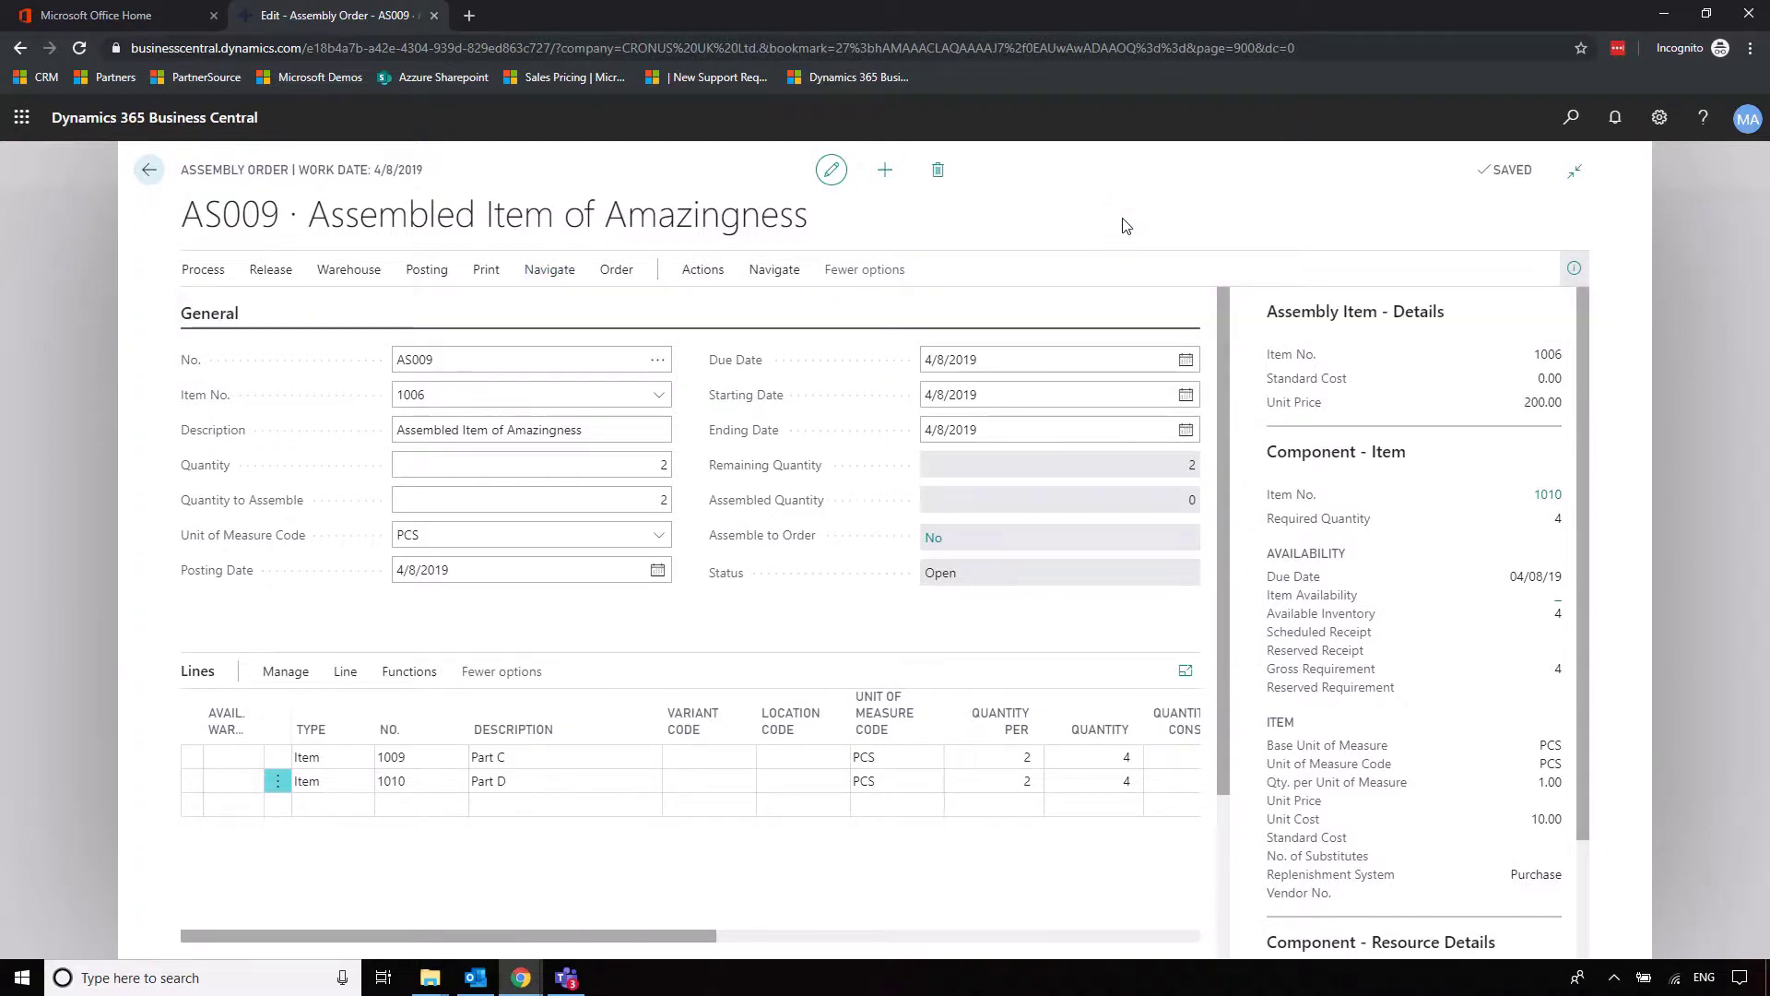
click(632, 497)
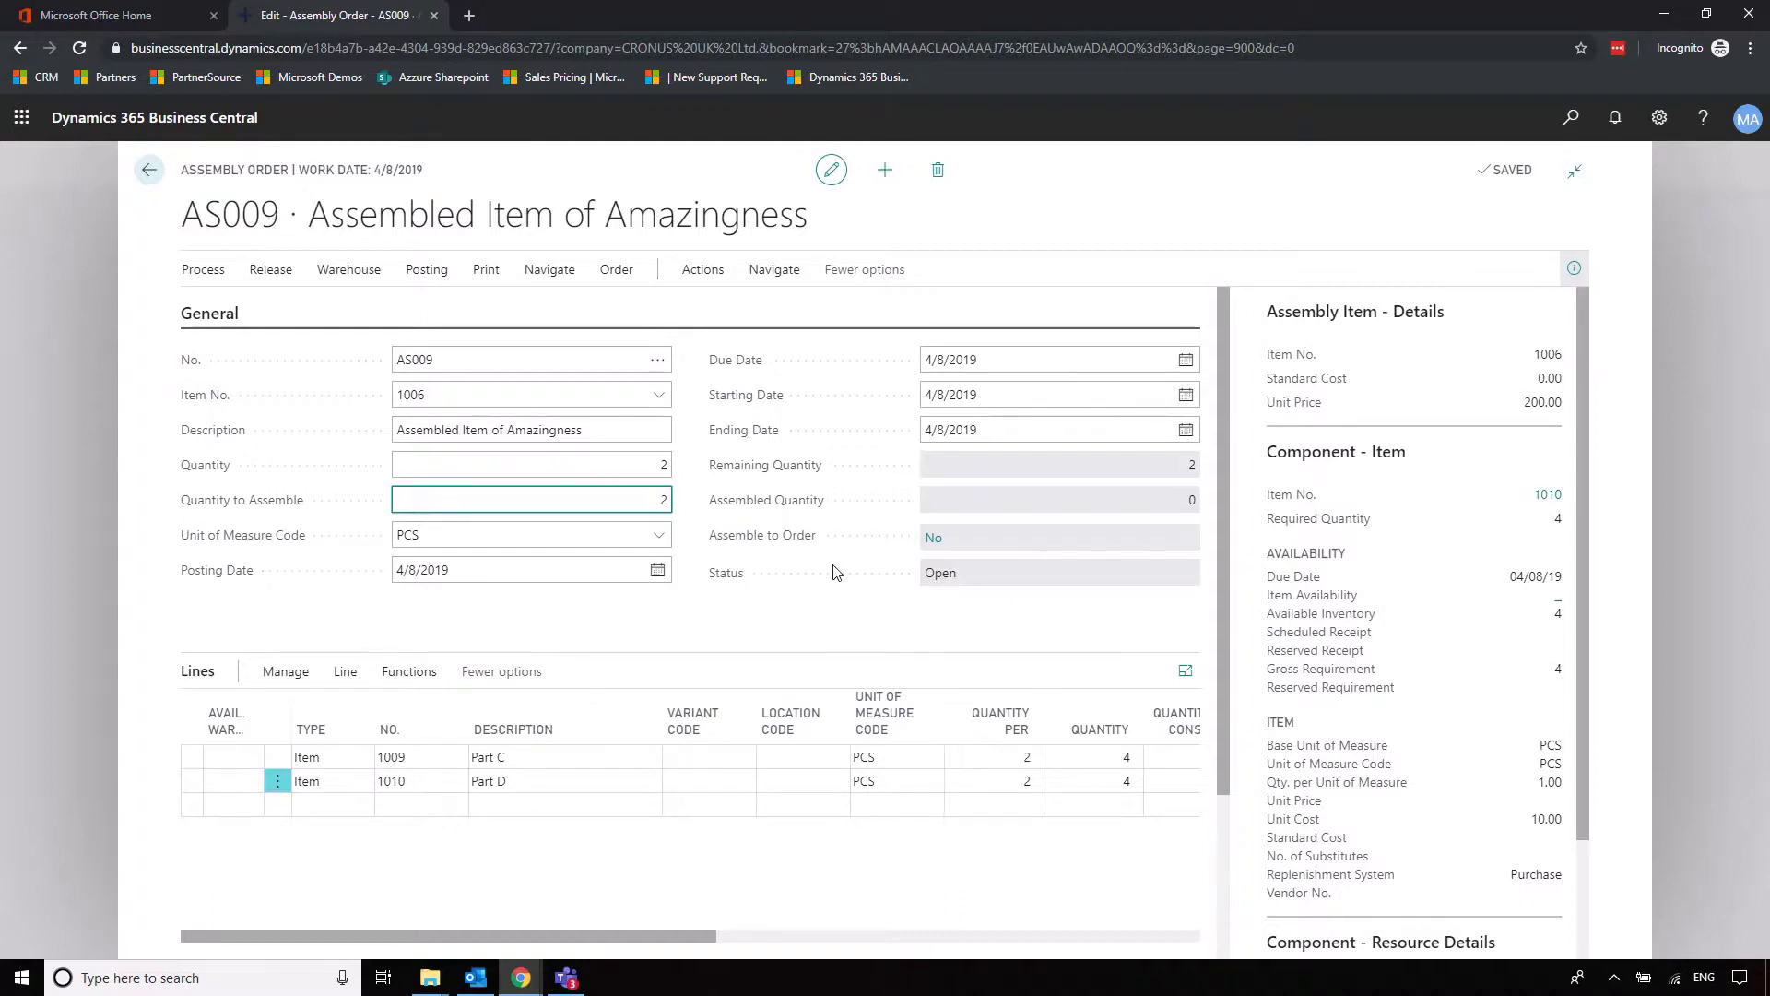
click(427, 269)
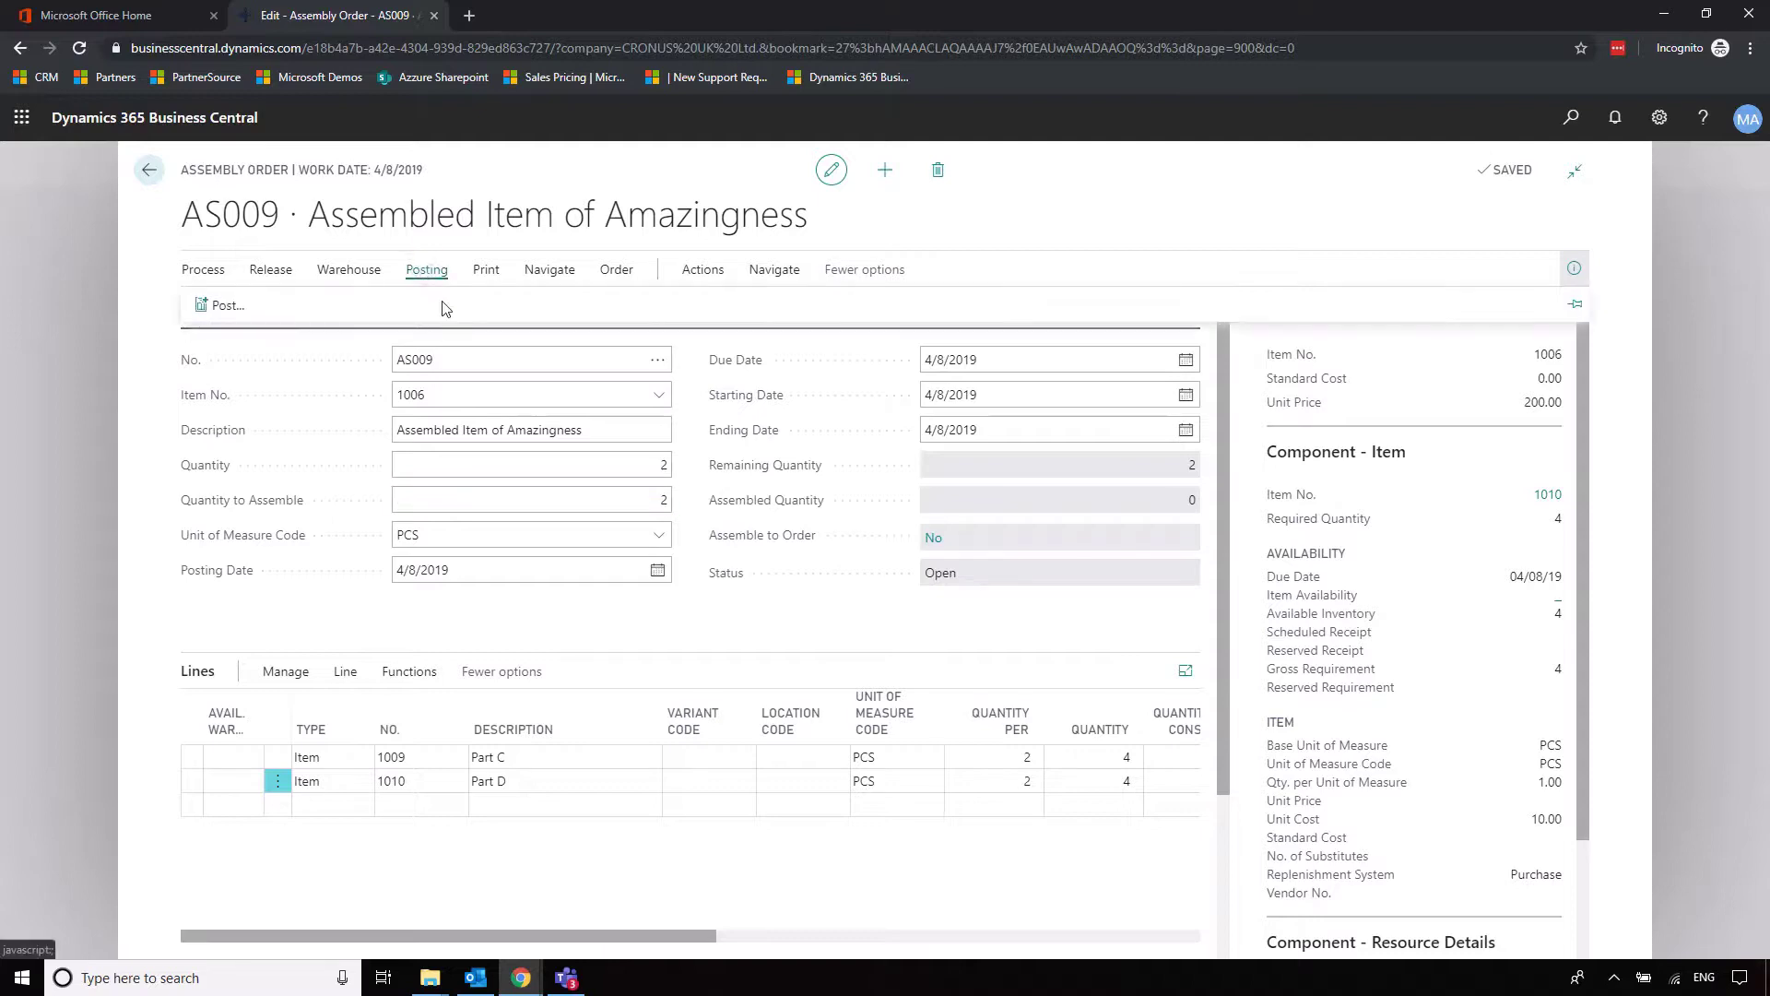
click(210, 310)
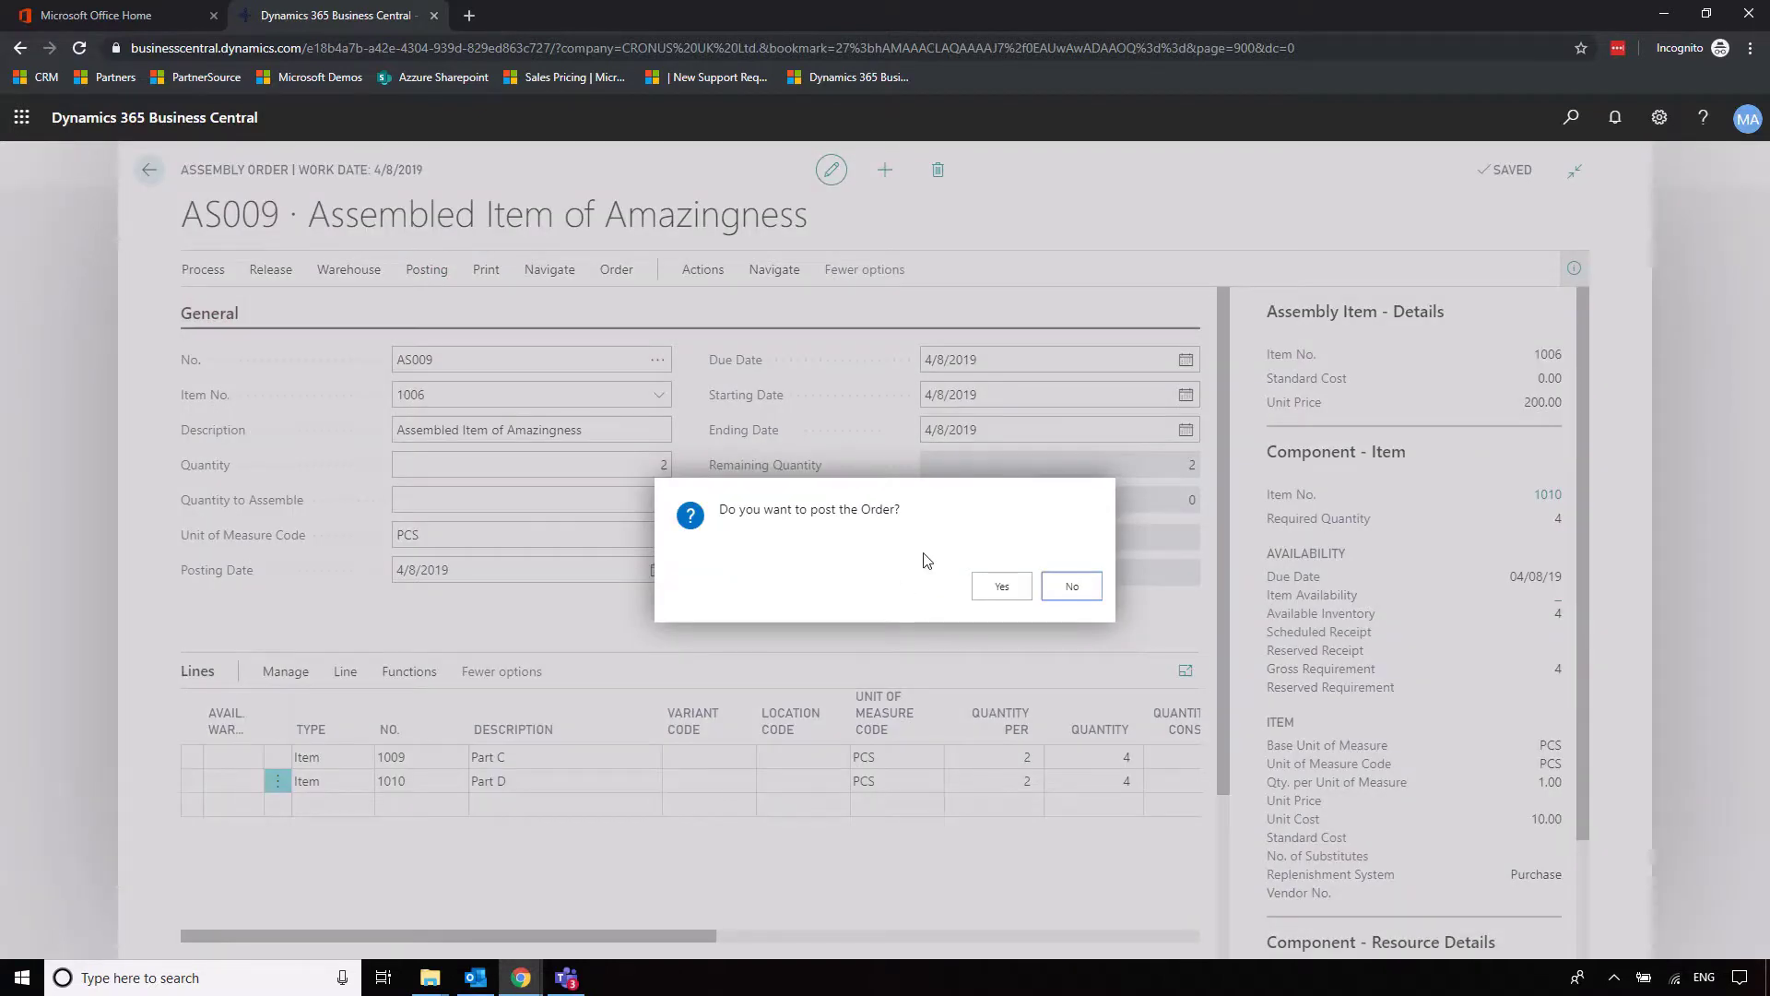
click(1005, 583)
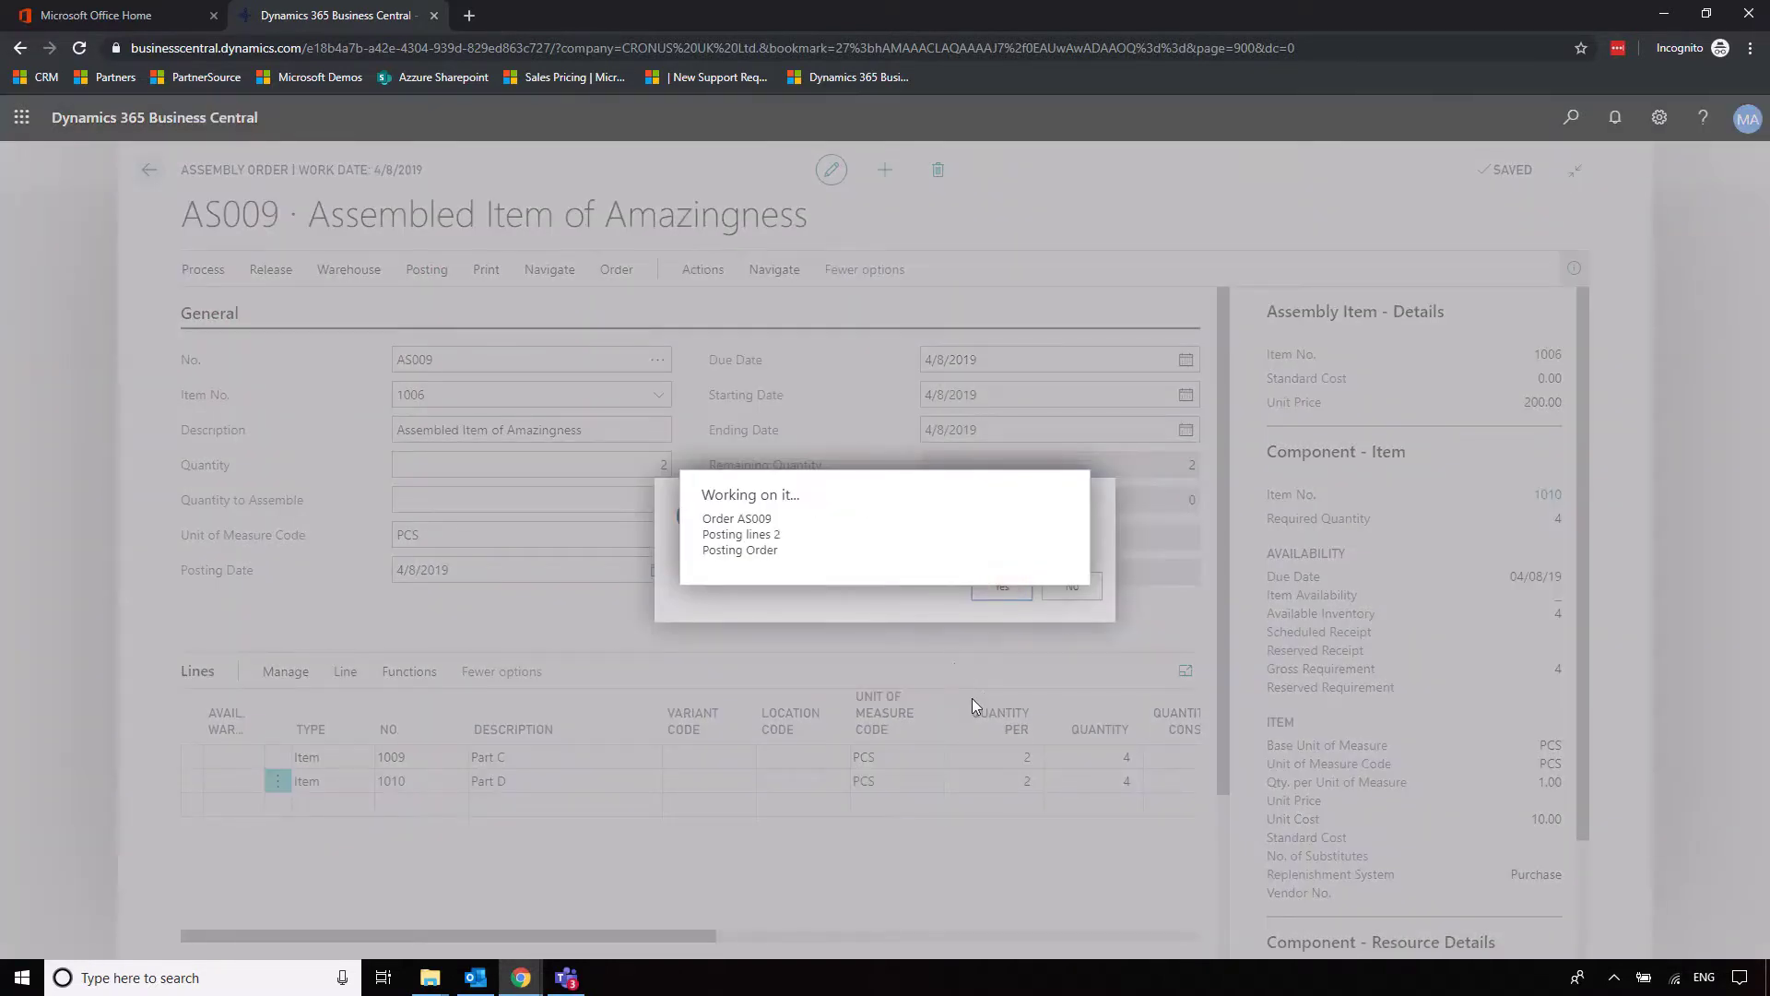
key(Escape)
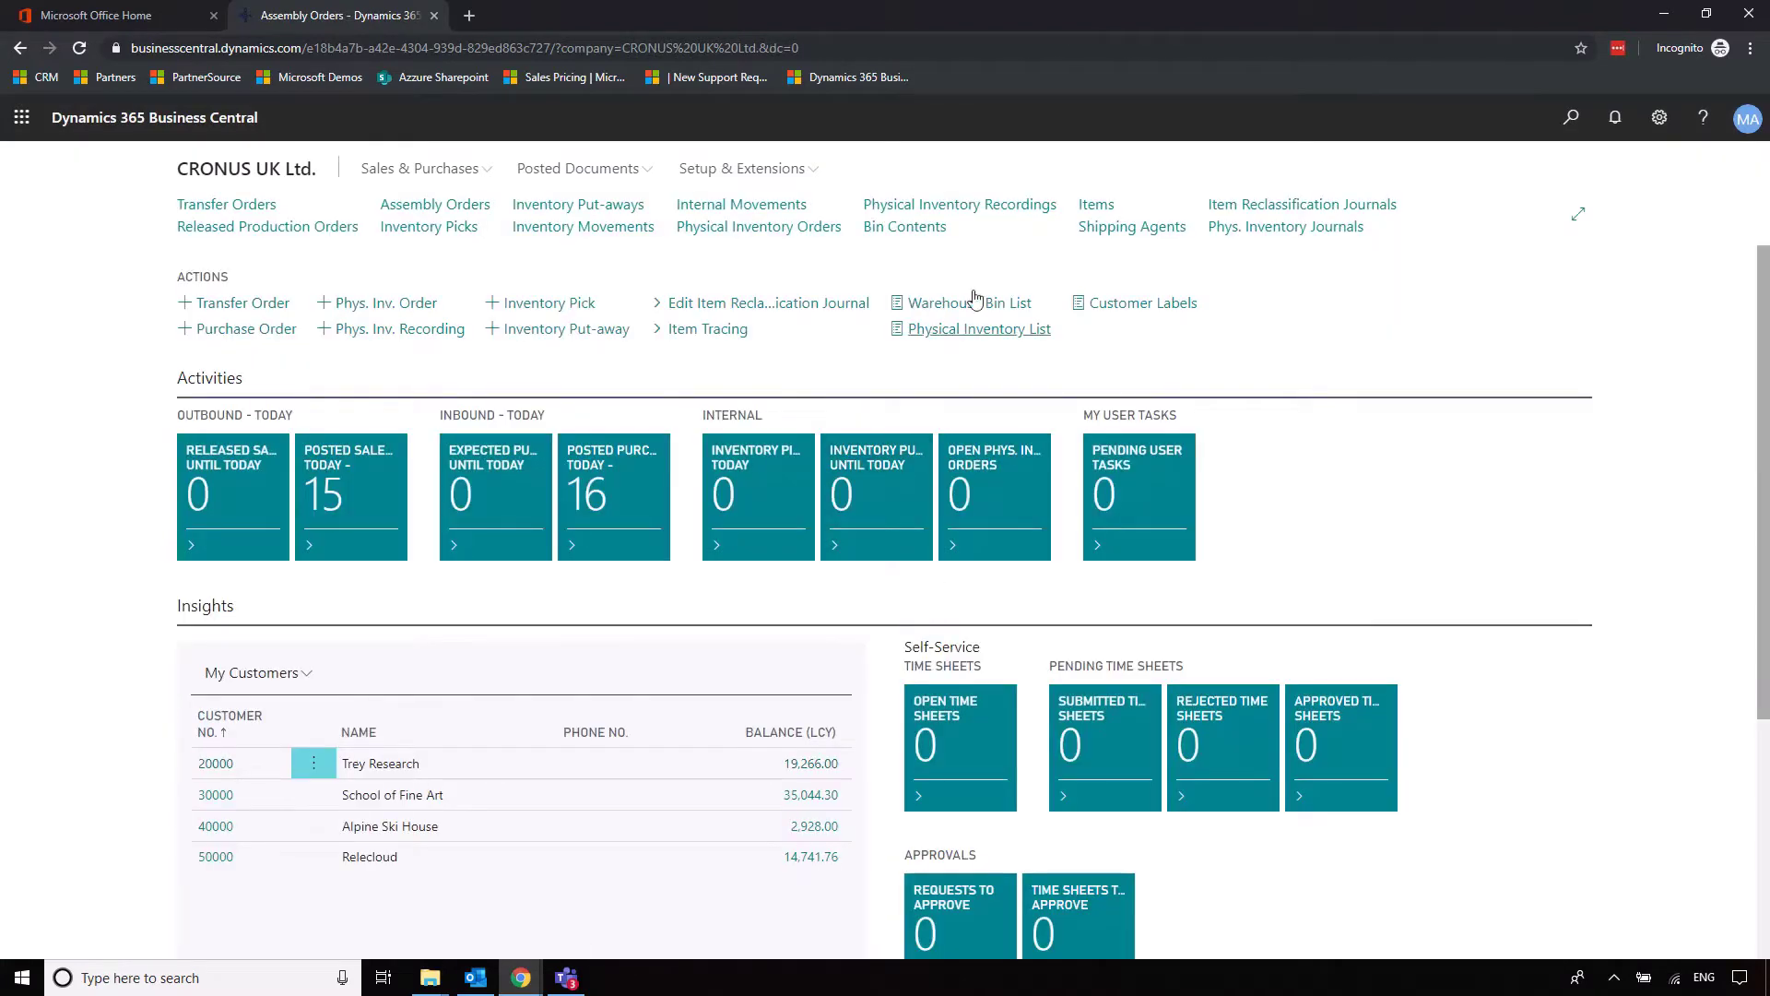
- Check Part C, Part D and item 1006 inventory in Items, then open the Sales Orders list
click(1102, 207)
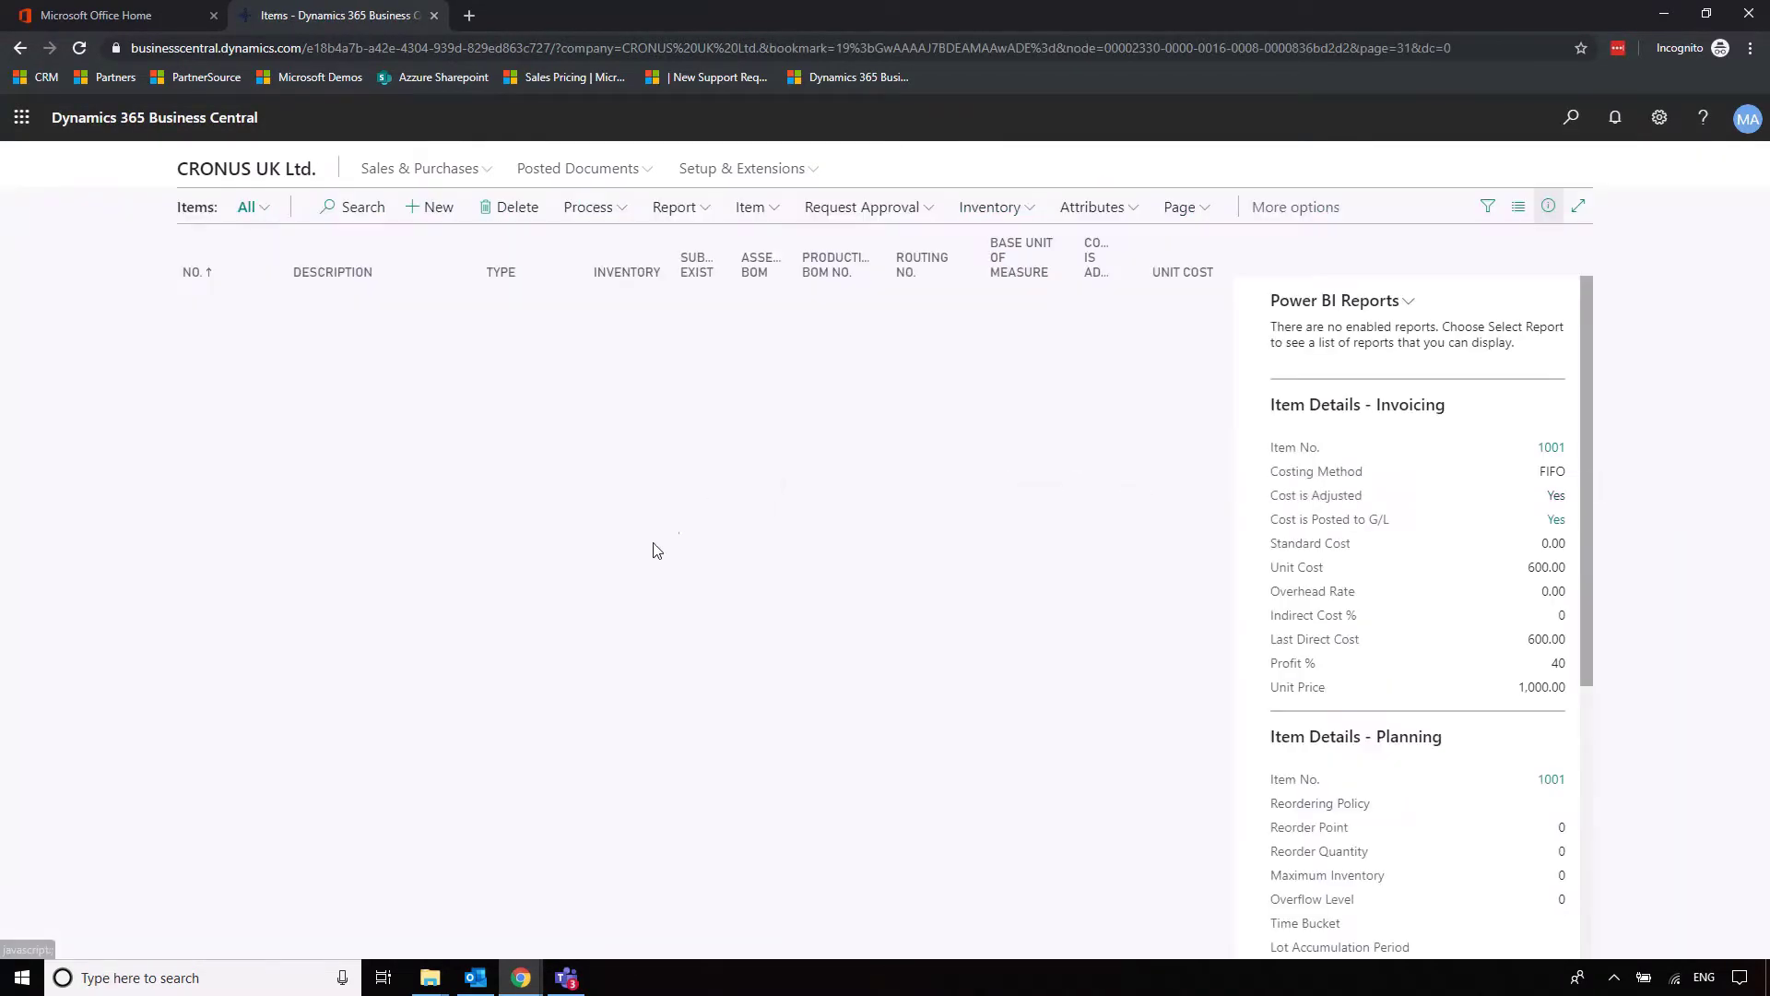
click(606, 584)
click(609, 614)
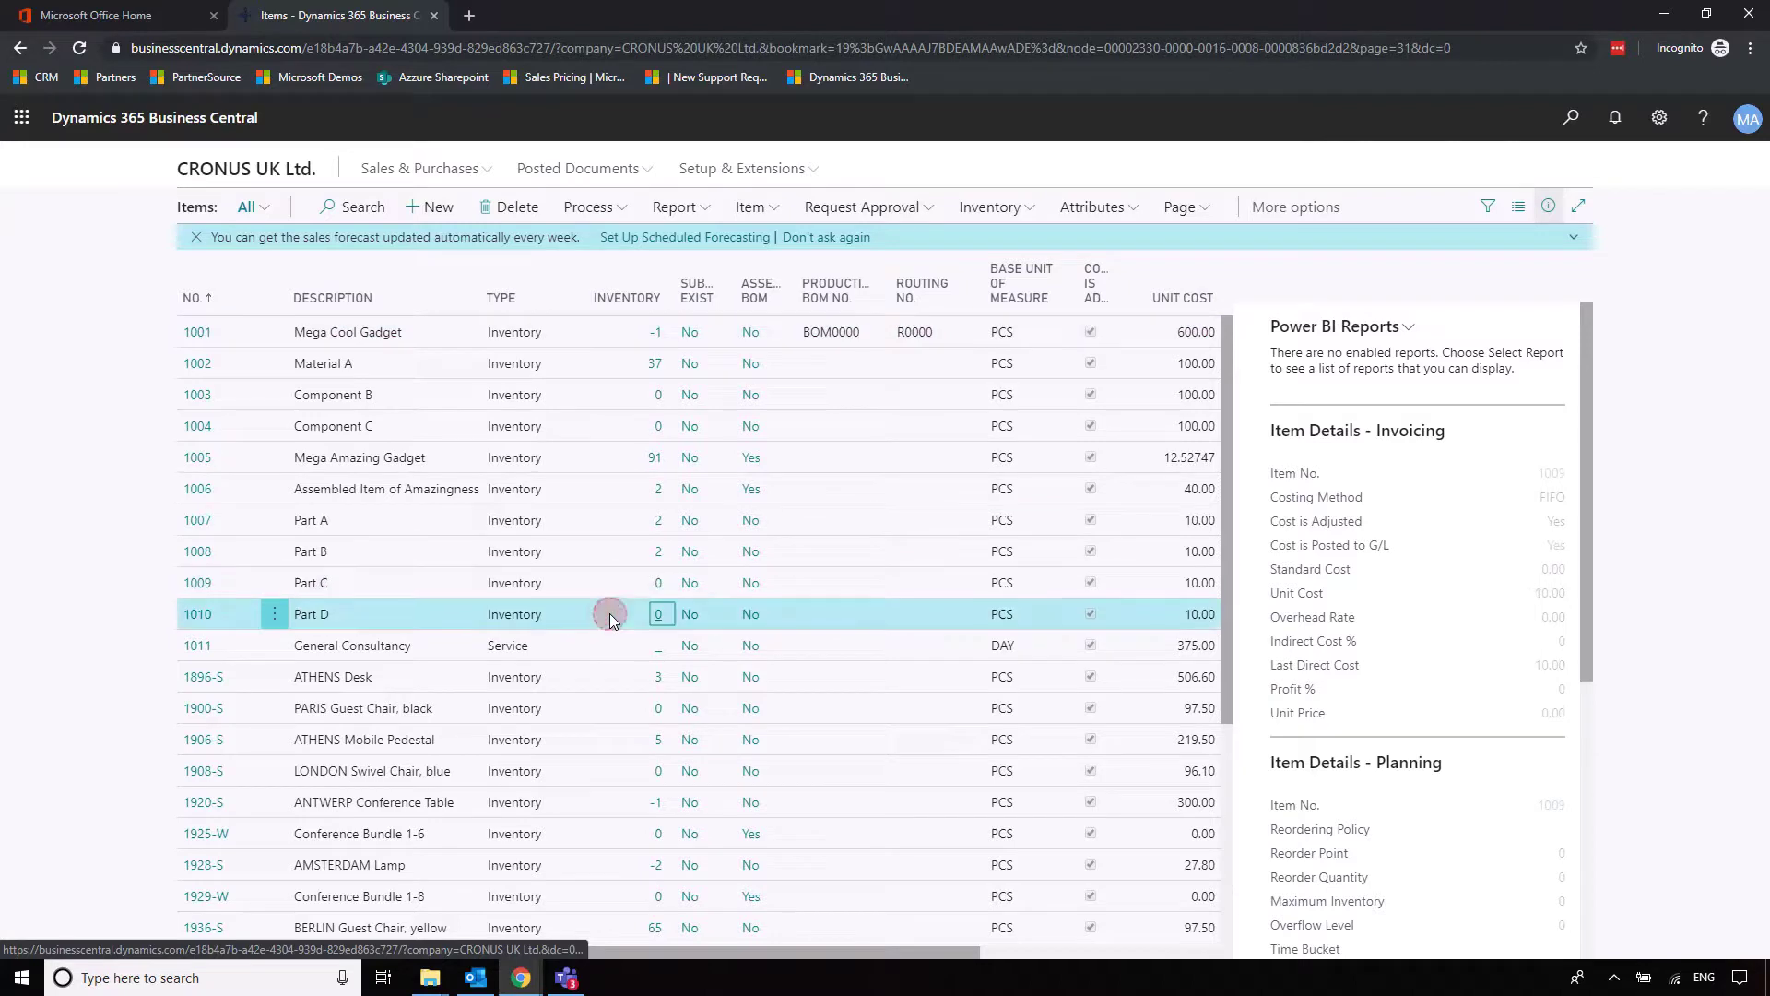
click(606, 485)
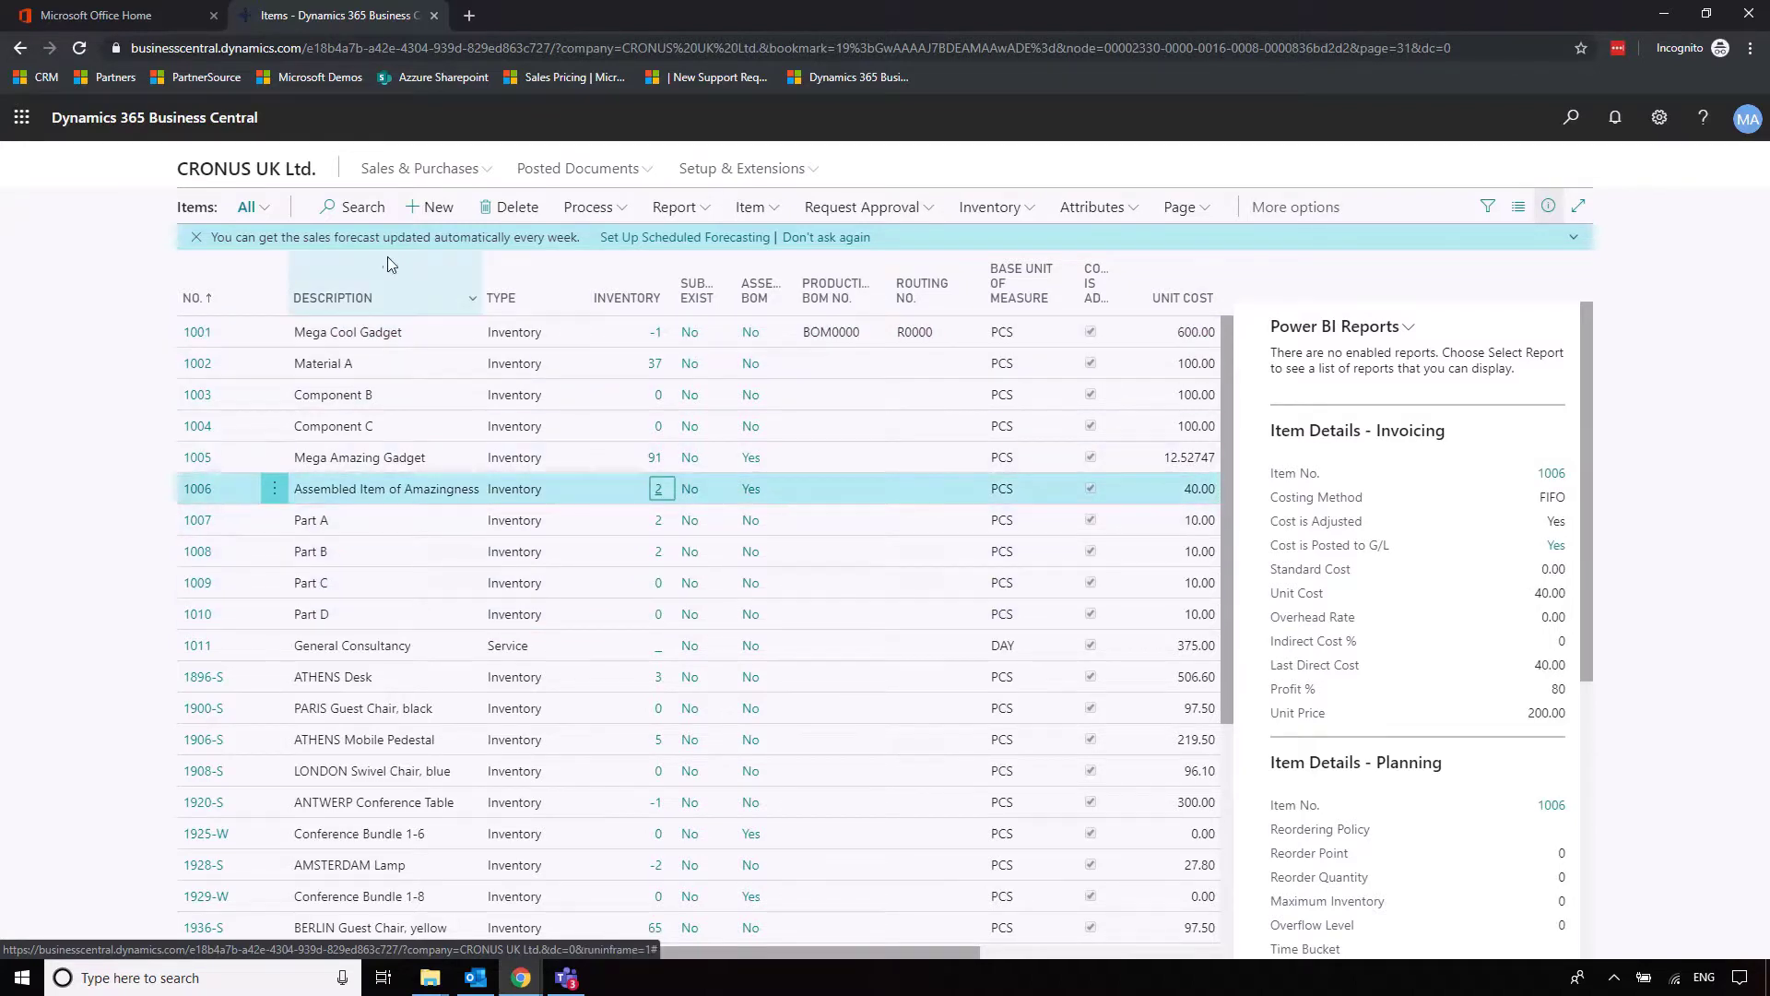
key(Escape)
click(422, 168)
click(335, 203)
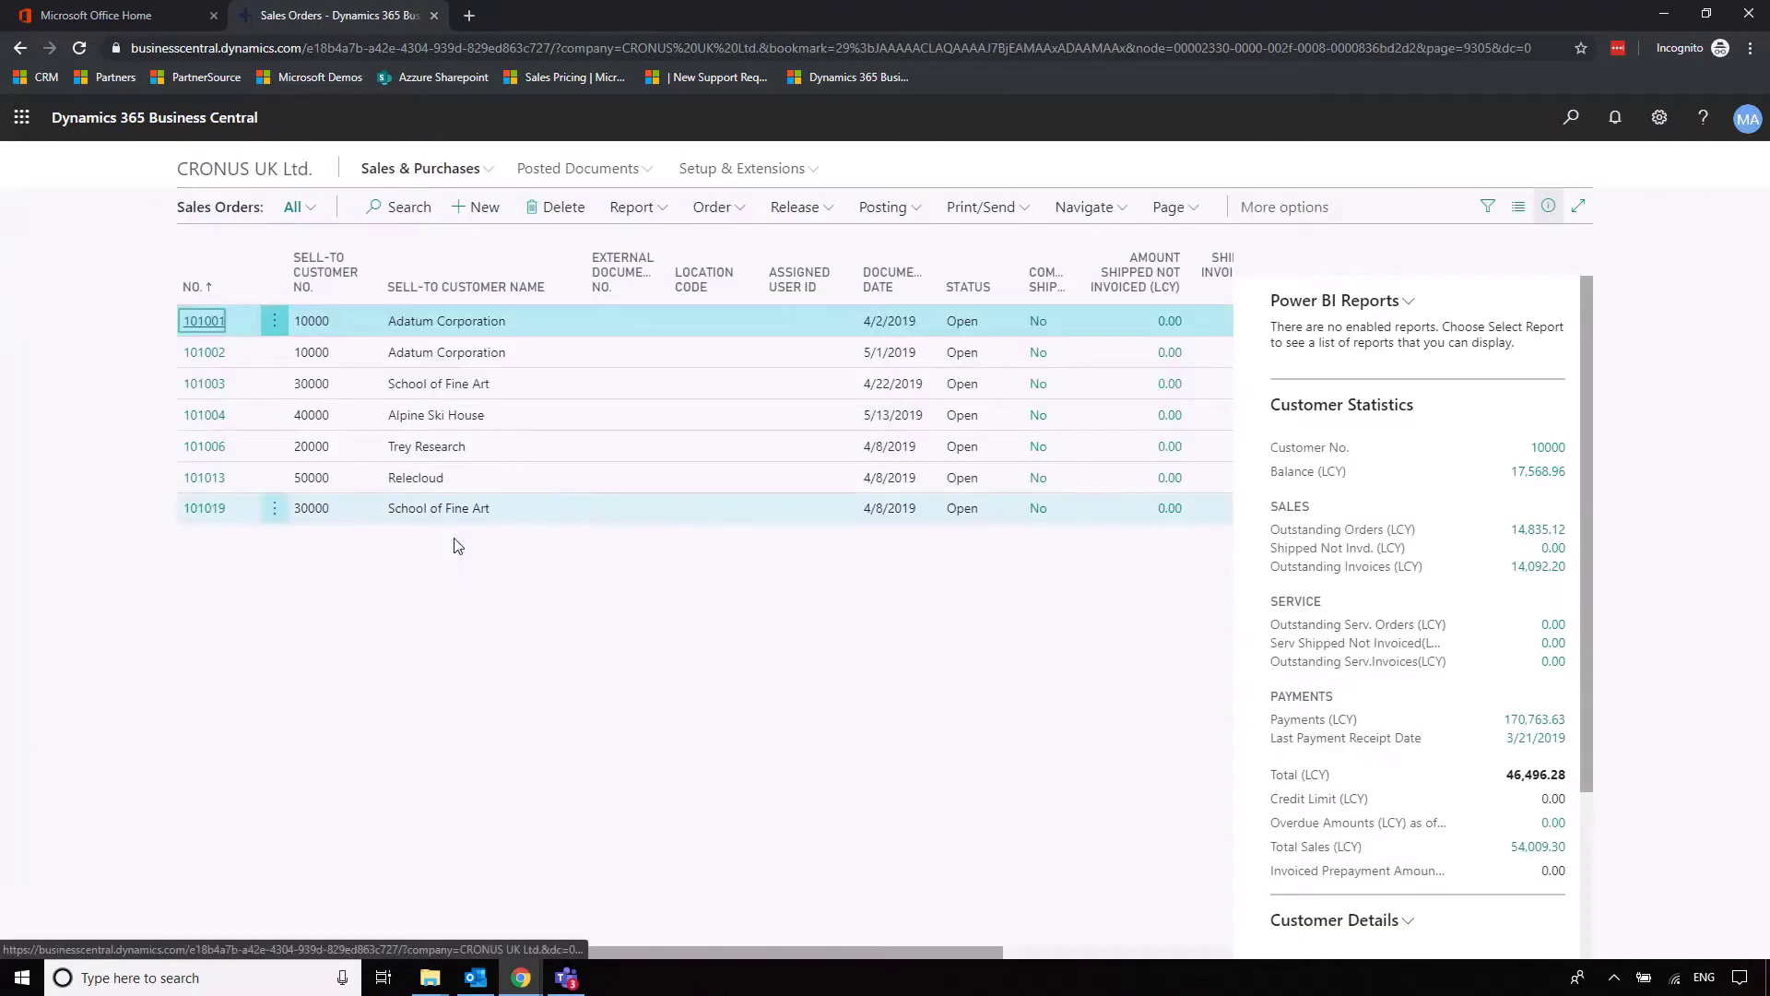
- On sales order 101019, select serials 100 and 101 from lot MYLOT10 for the item 1006 line
click(206, 509)
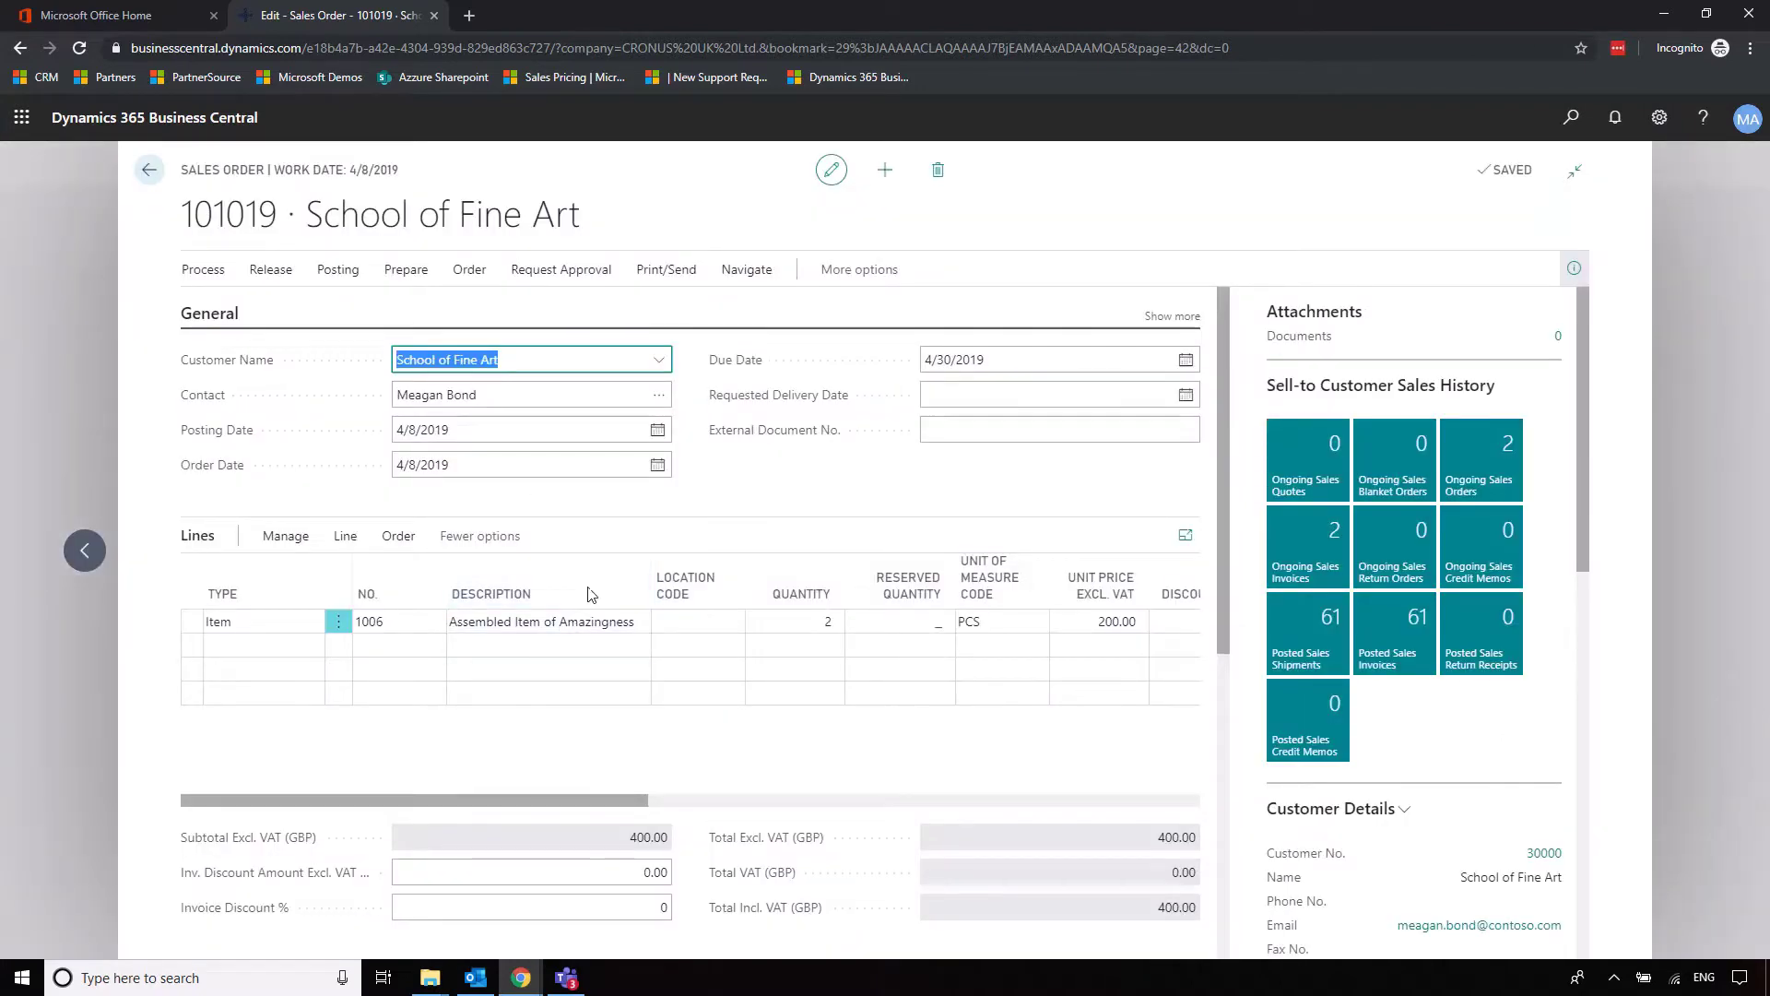
click(343, 534)
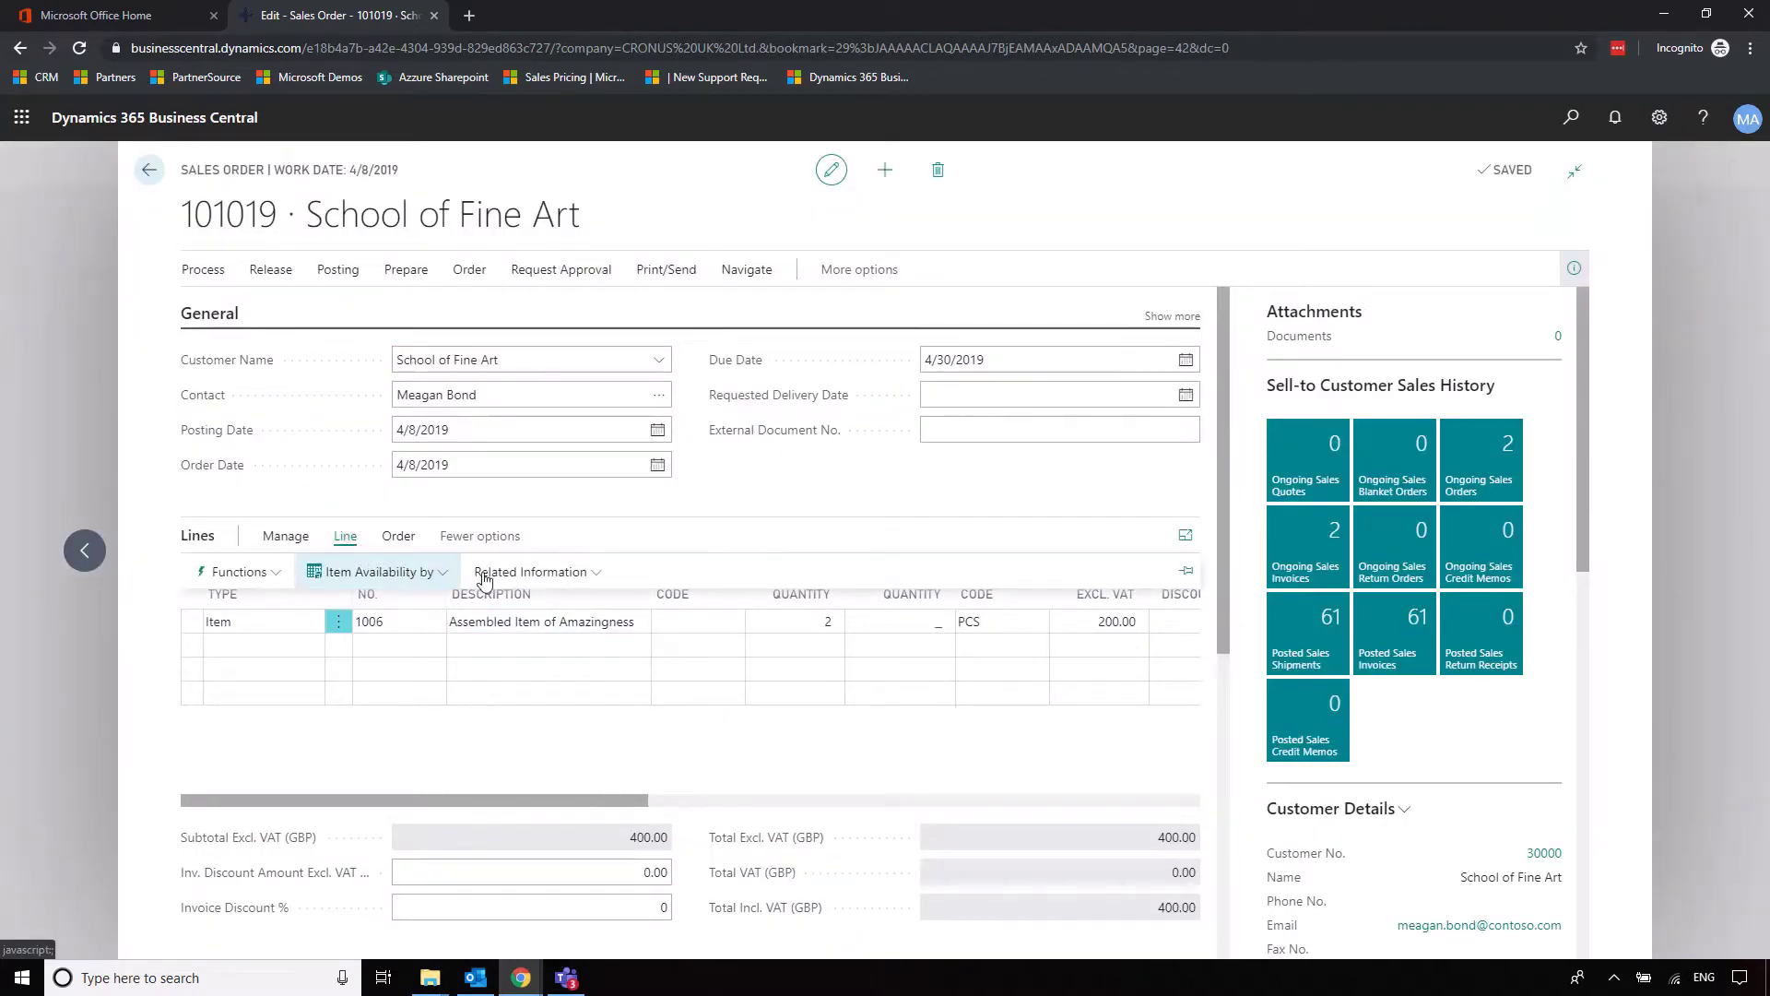
click(517, 571)
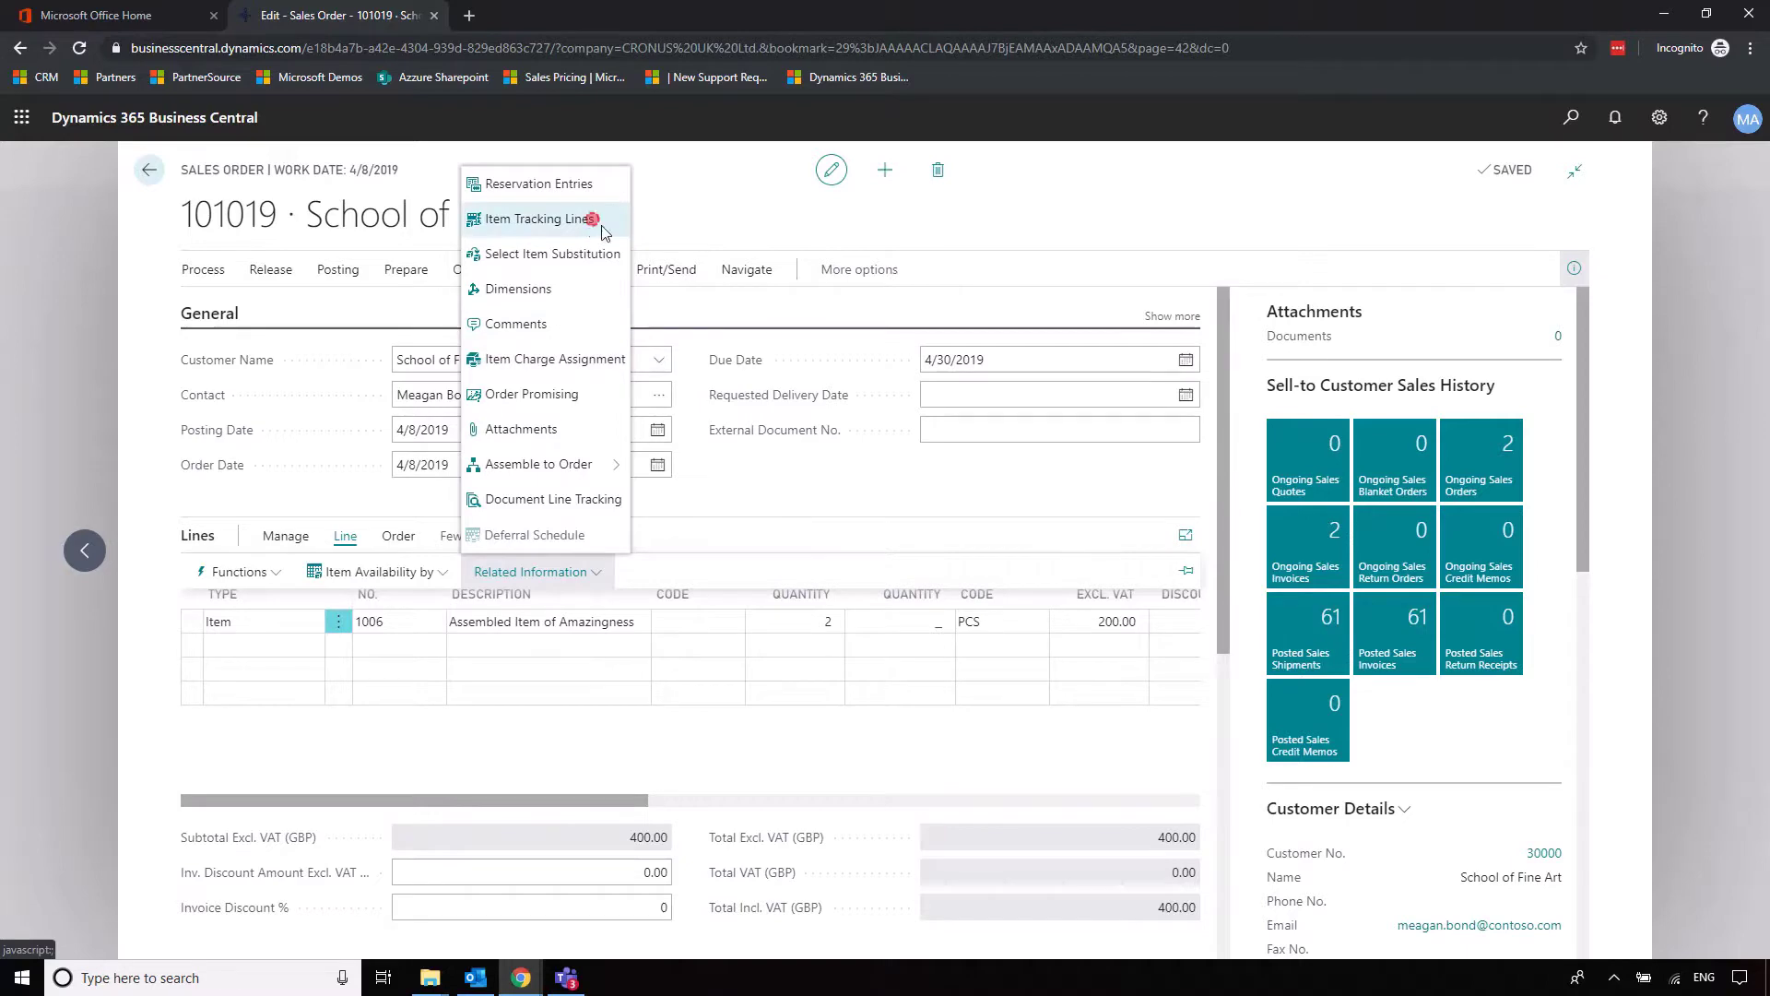
key(Escape)
click(548, 160)
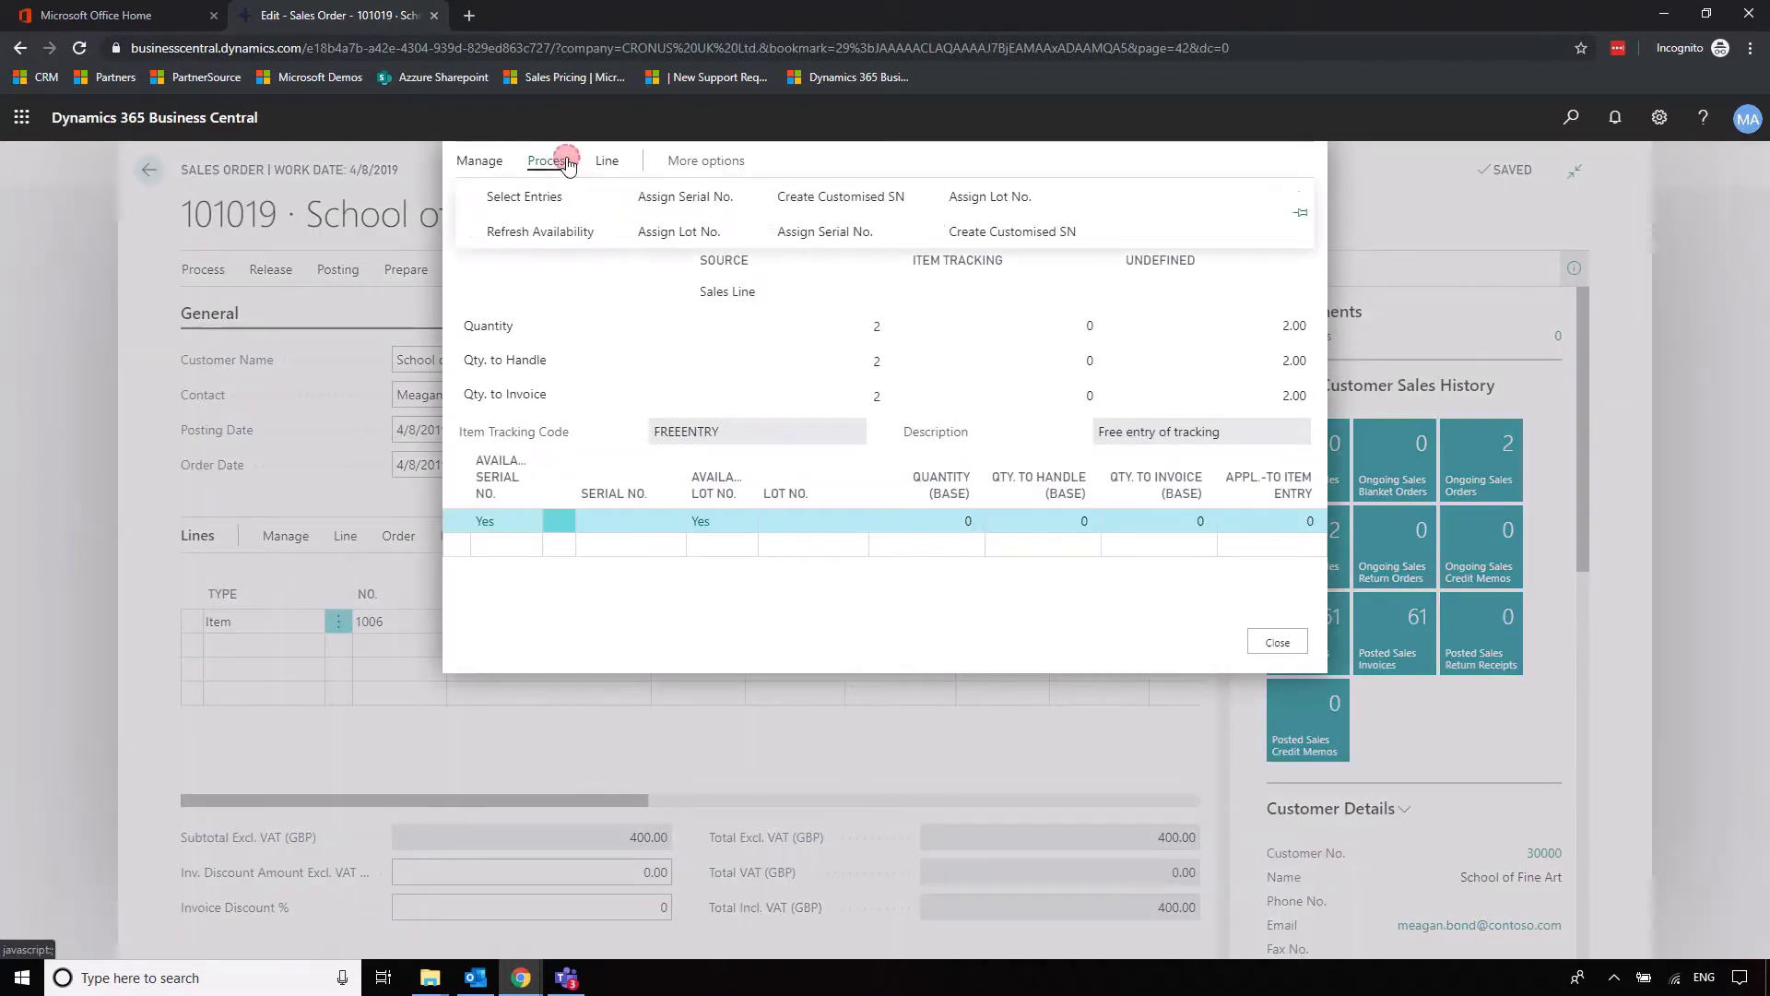
click(533, 197)
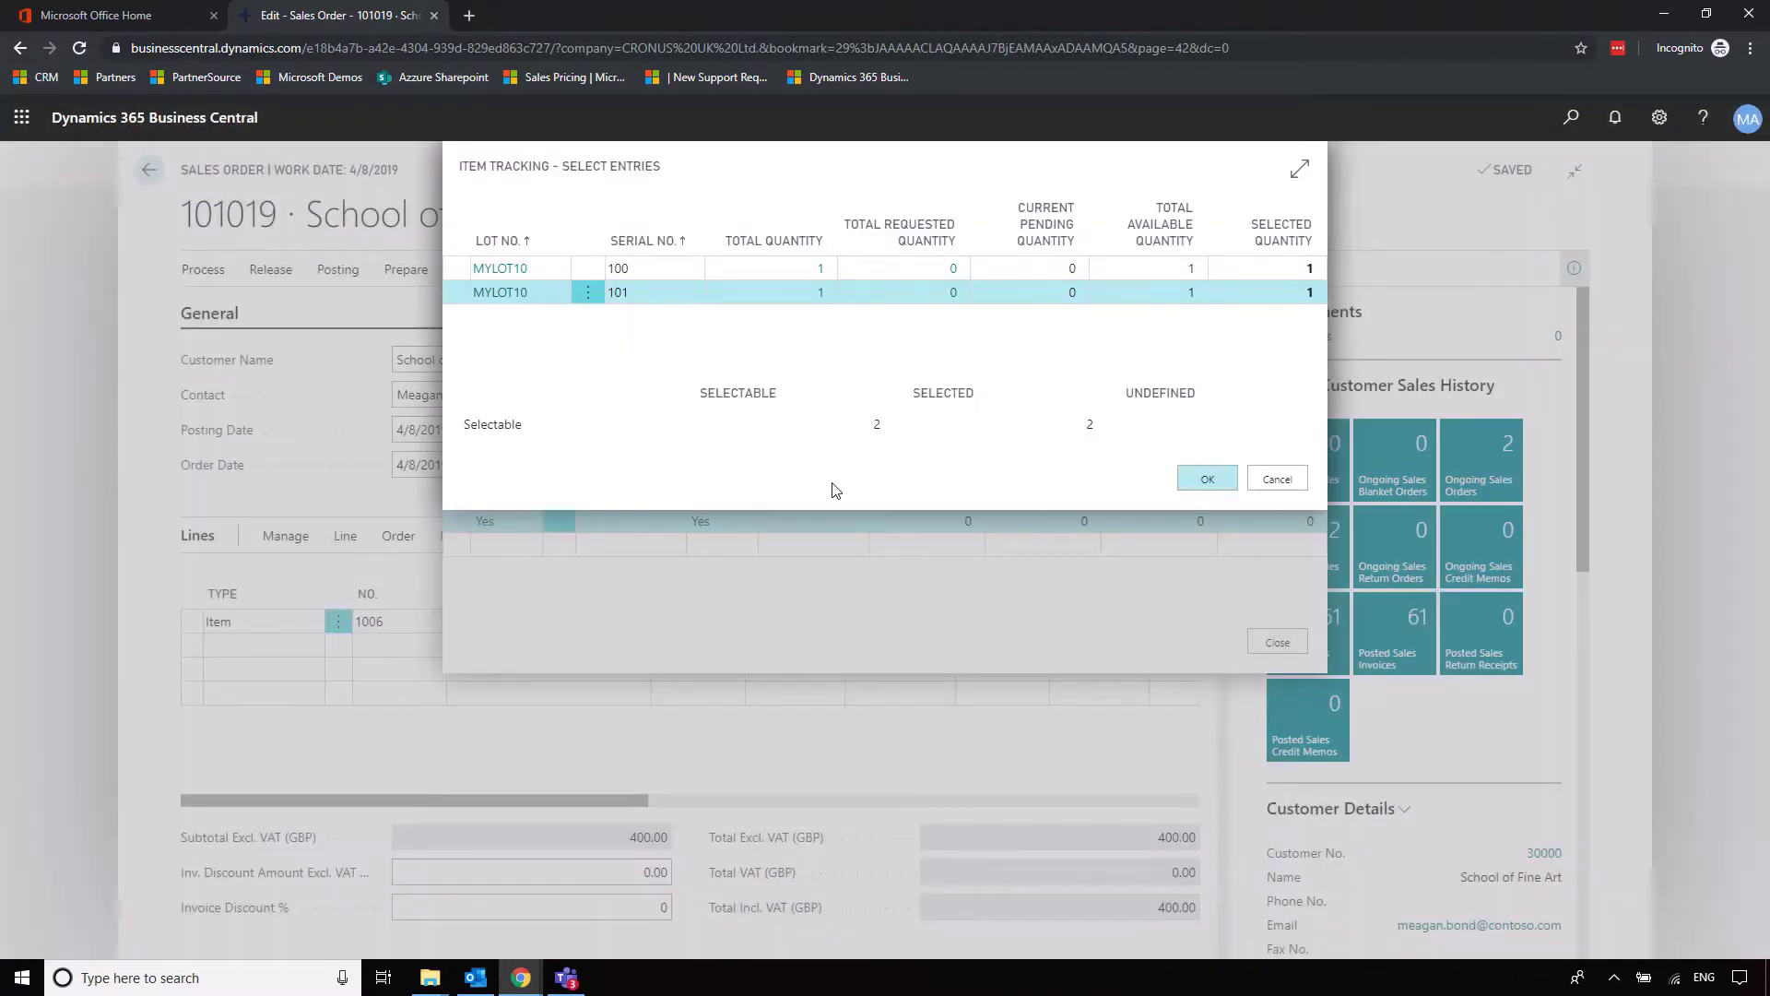
click(741, 281)
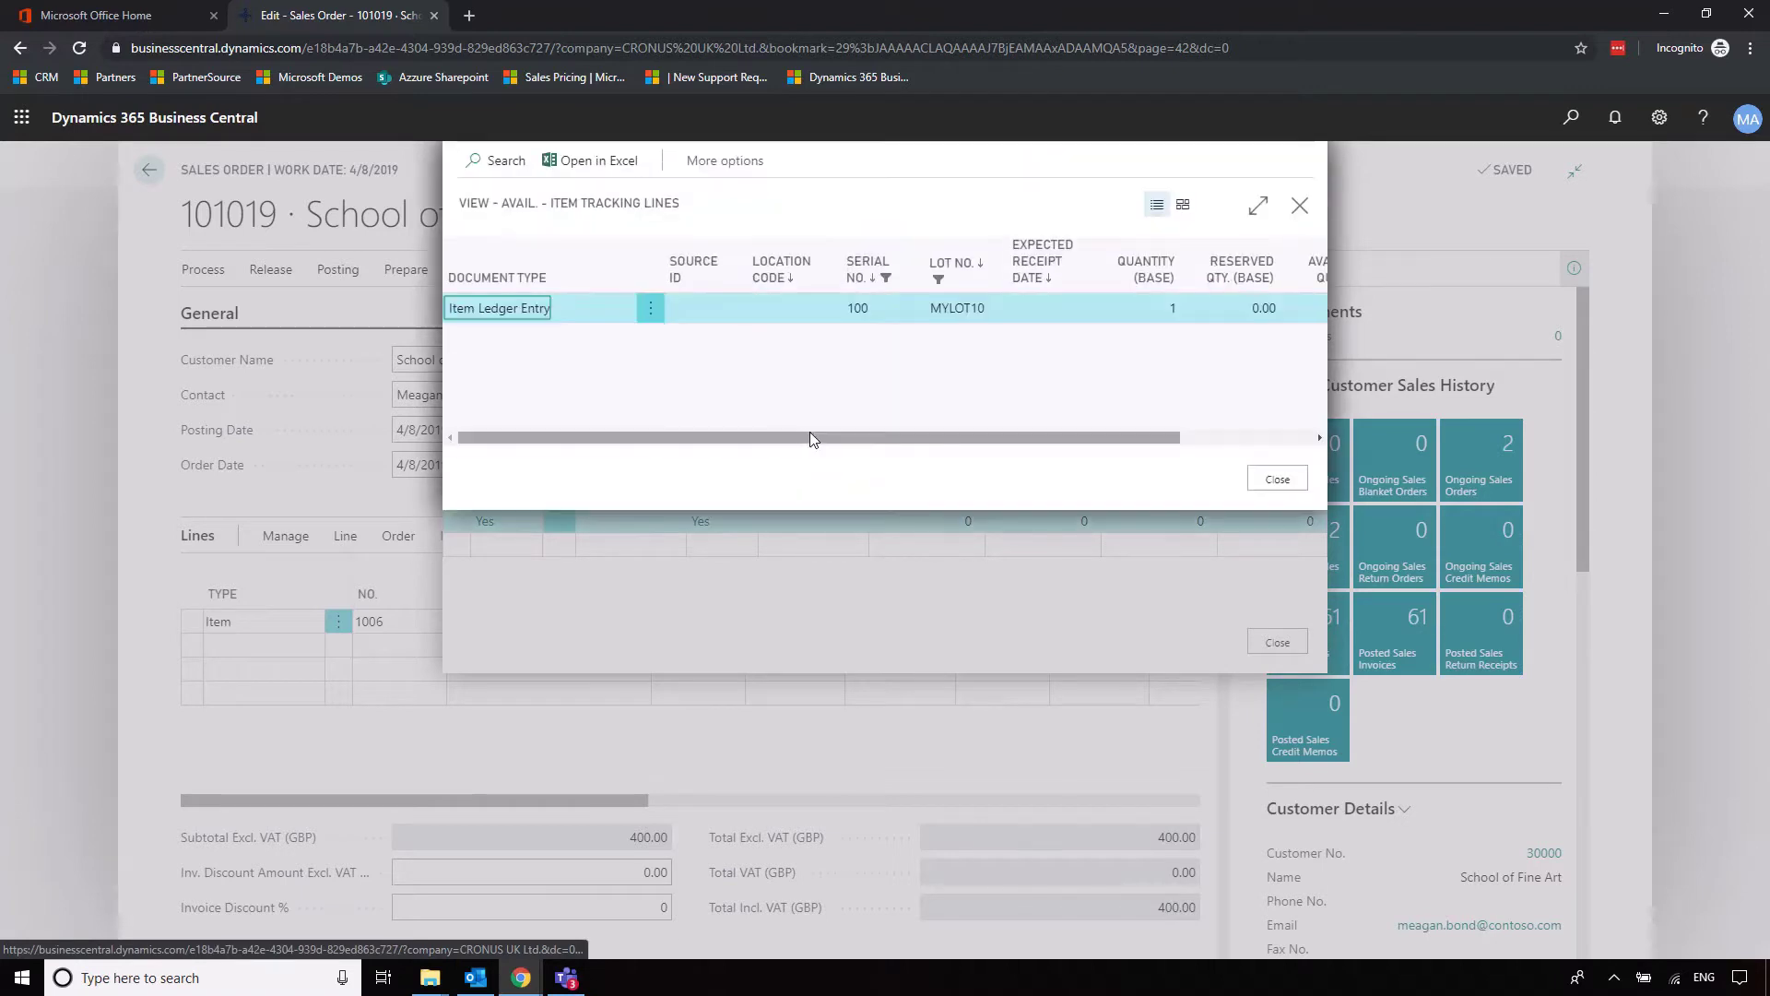
click(1261, 481)
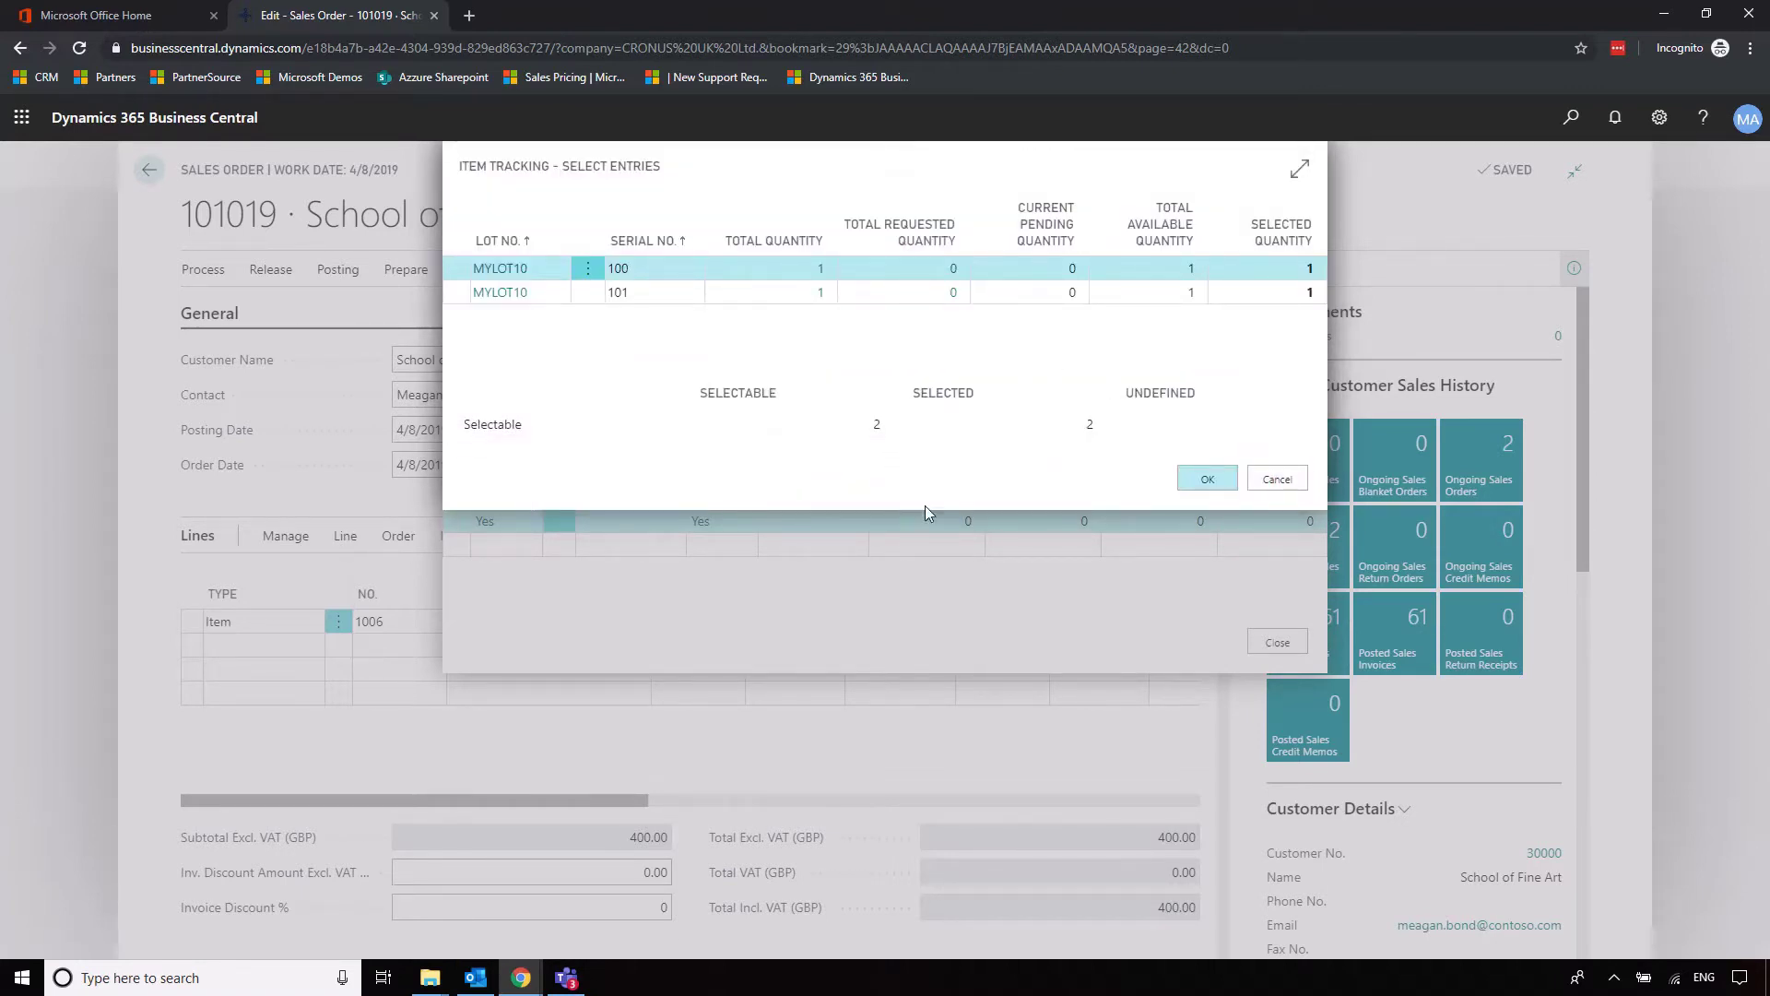
click(1206, 479)
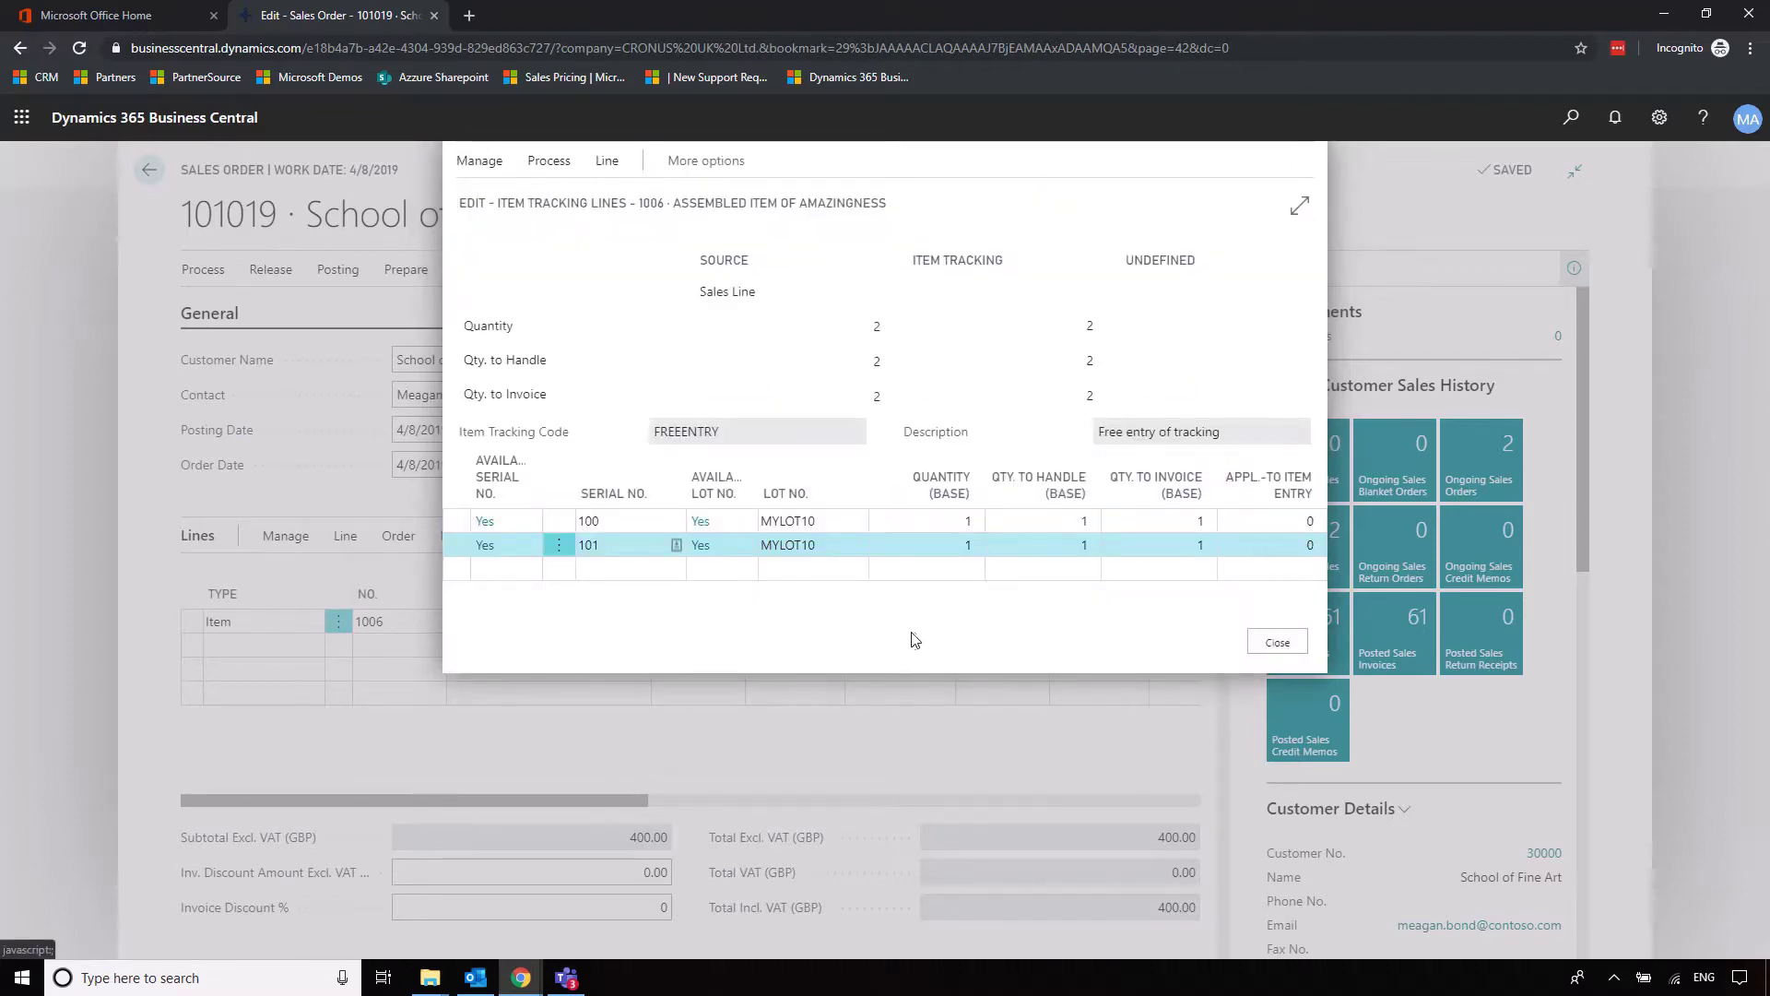
click(1281, 647)
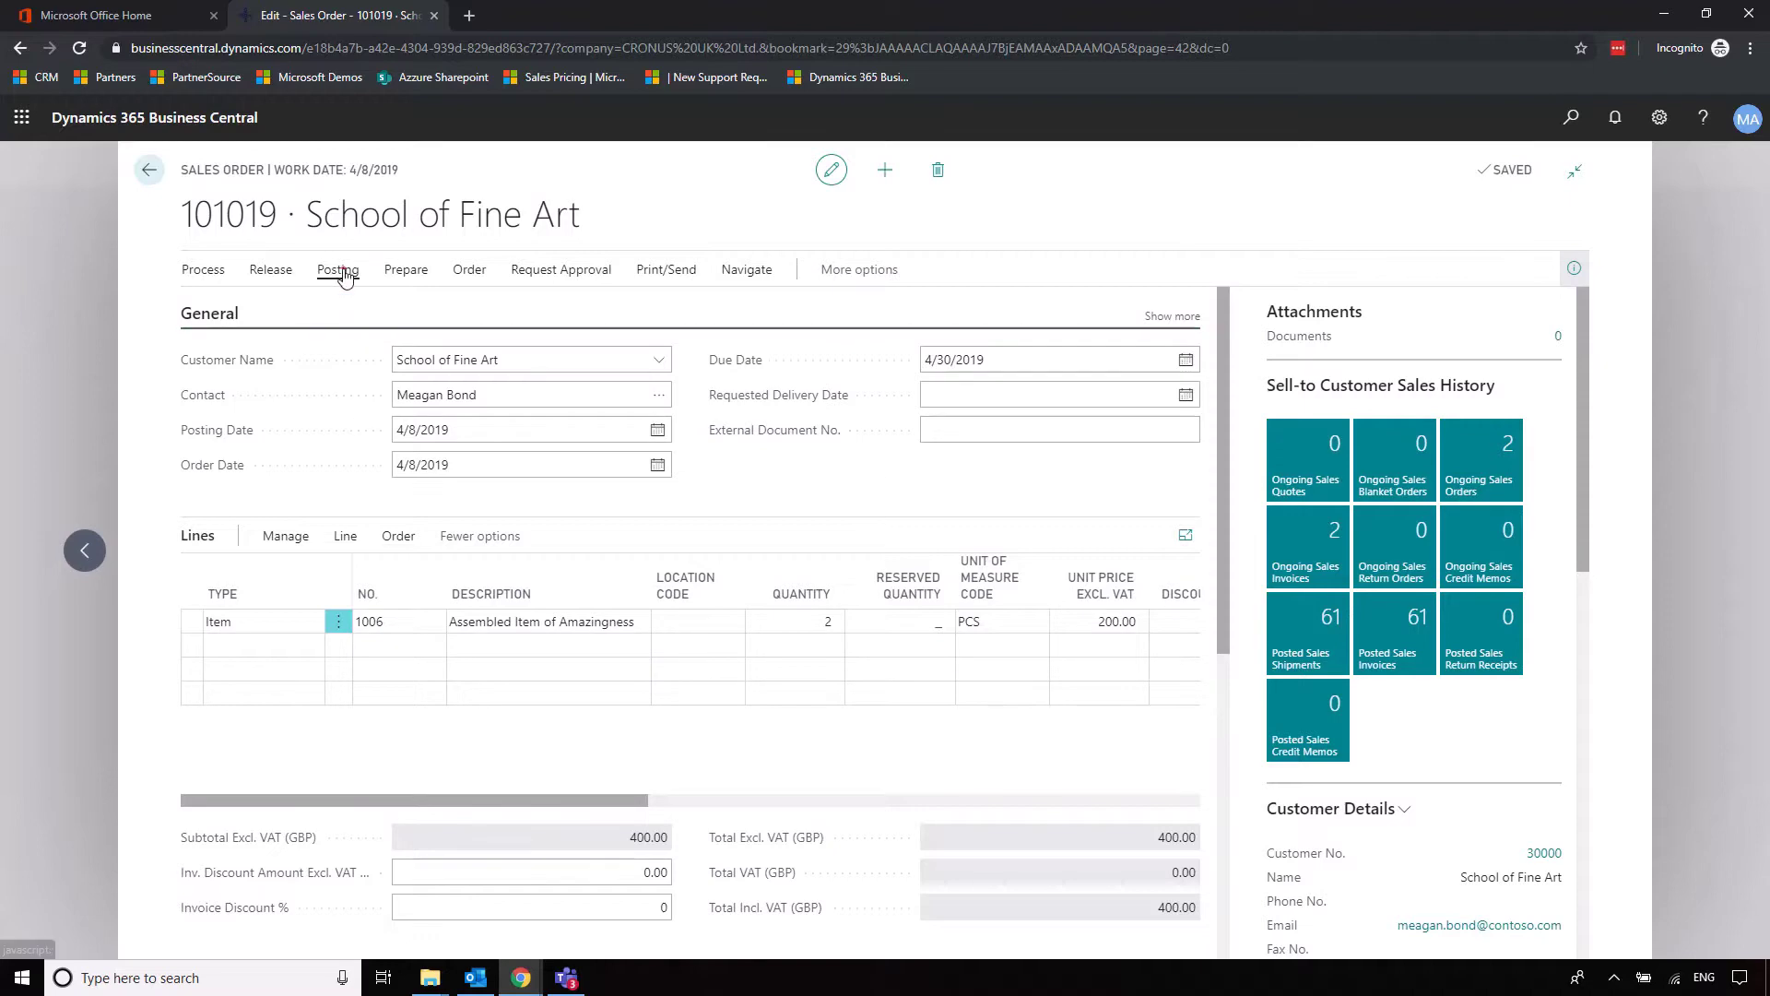
- Post sales order 101019 as Ship and Invoice, skip opening the posted invoice, and go home
click(341, 272)
click(214, 307)
click(1002, 615)
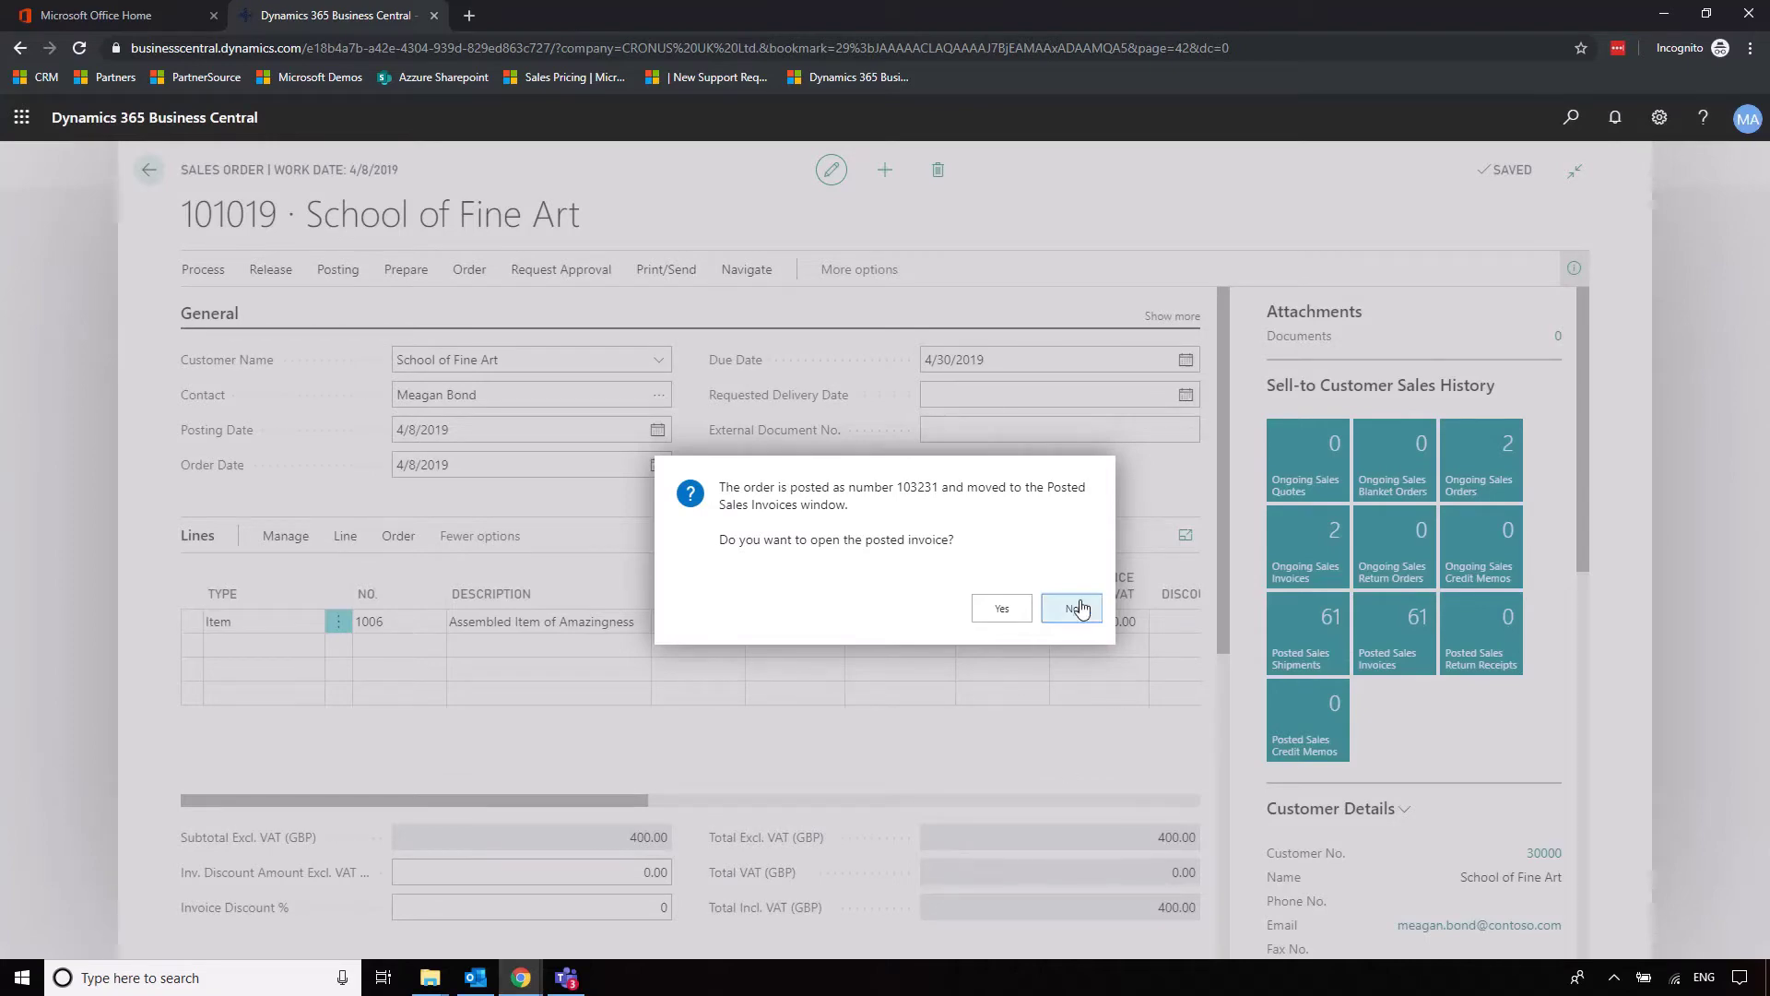
click(1078, 604)
key(Escape)
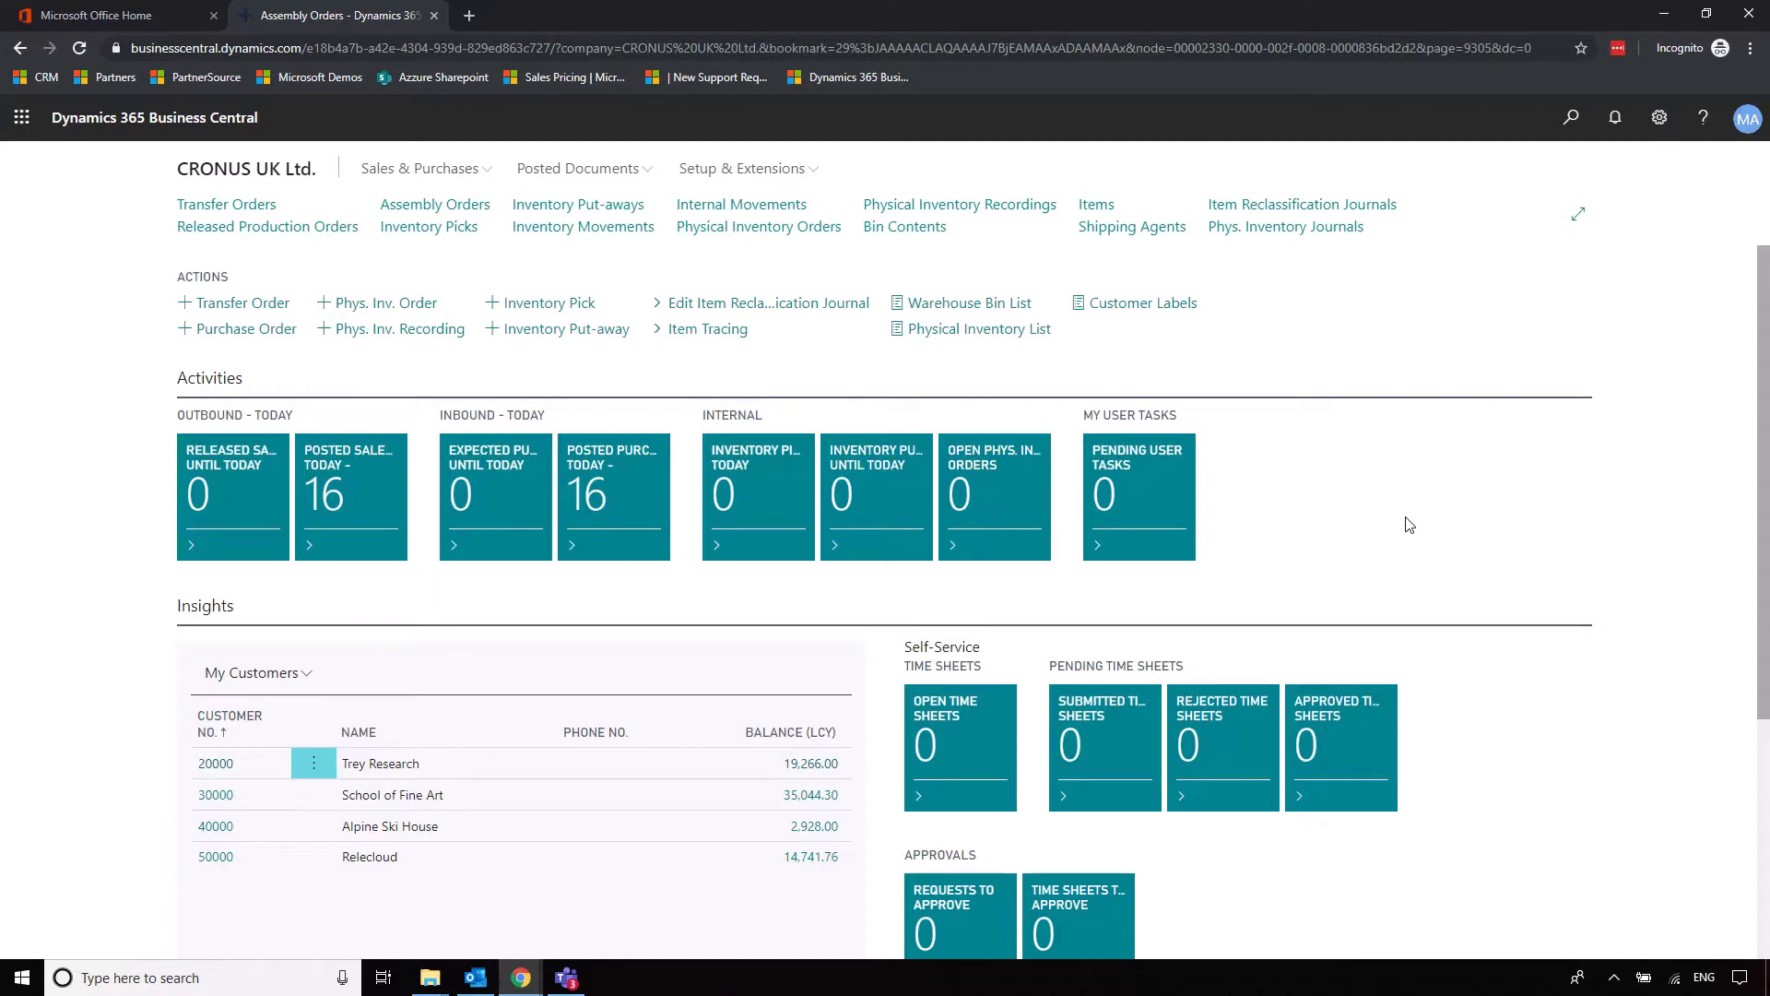
- In Item Tracing, set the item filter to 1006 and run the trace
click(725, 330)
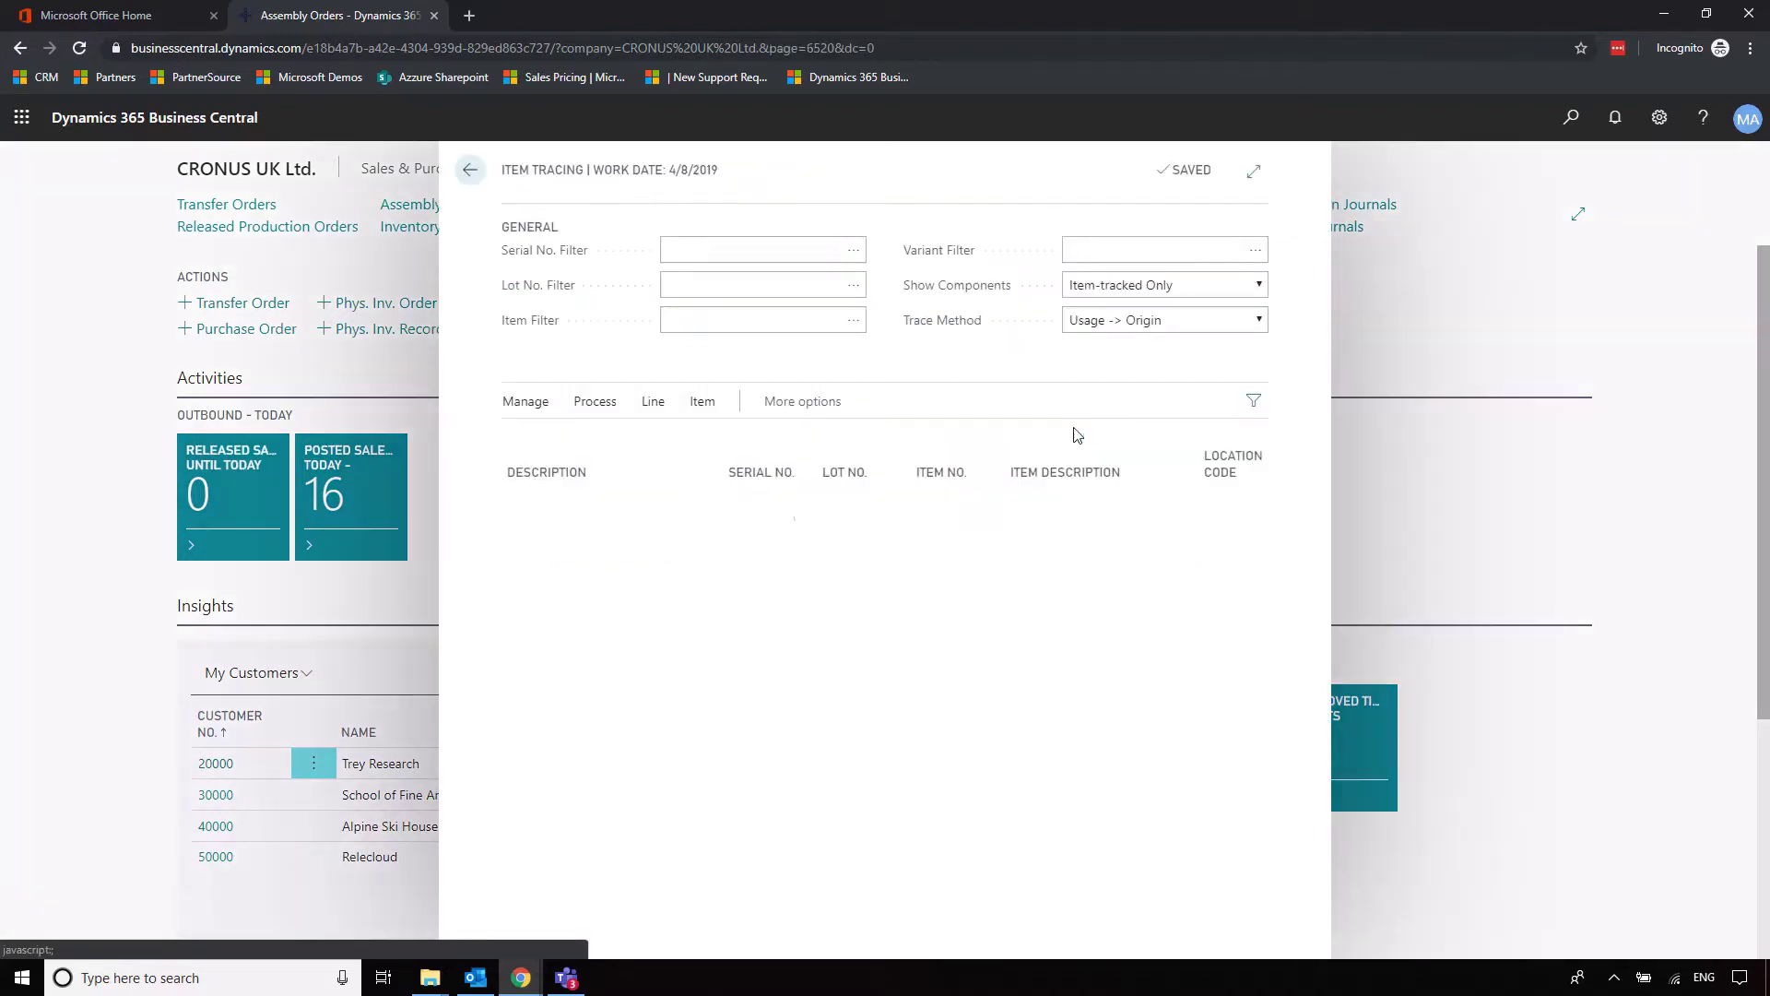
click(598, 403)
click(841, 325)
click(859, 321)
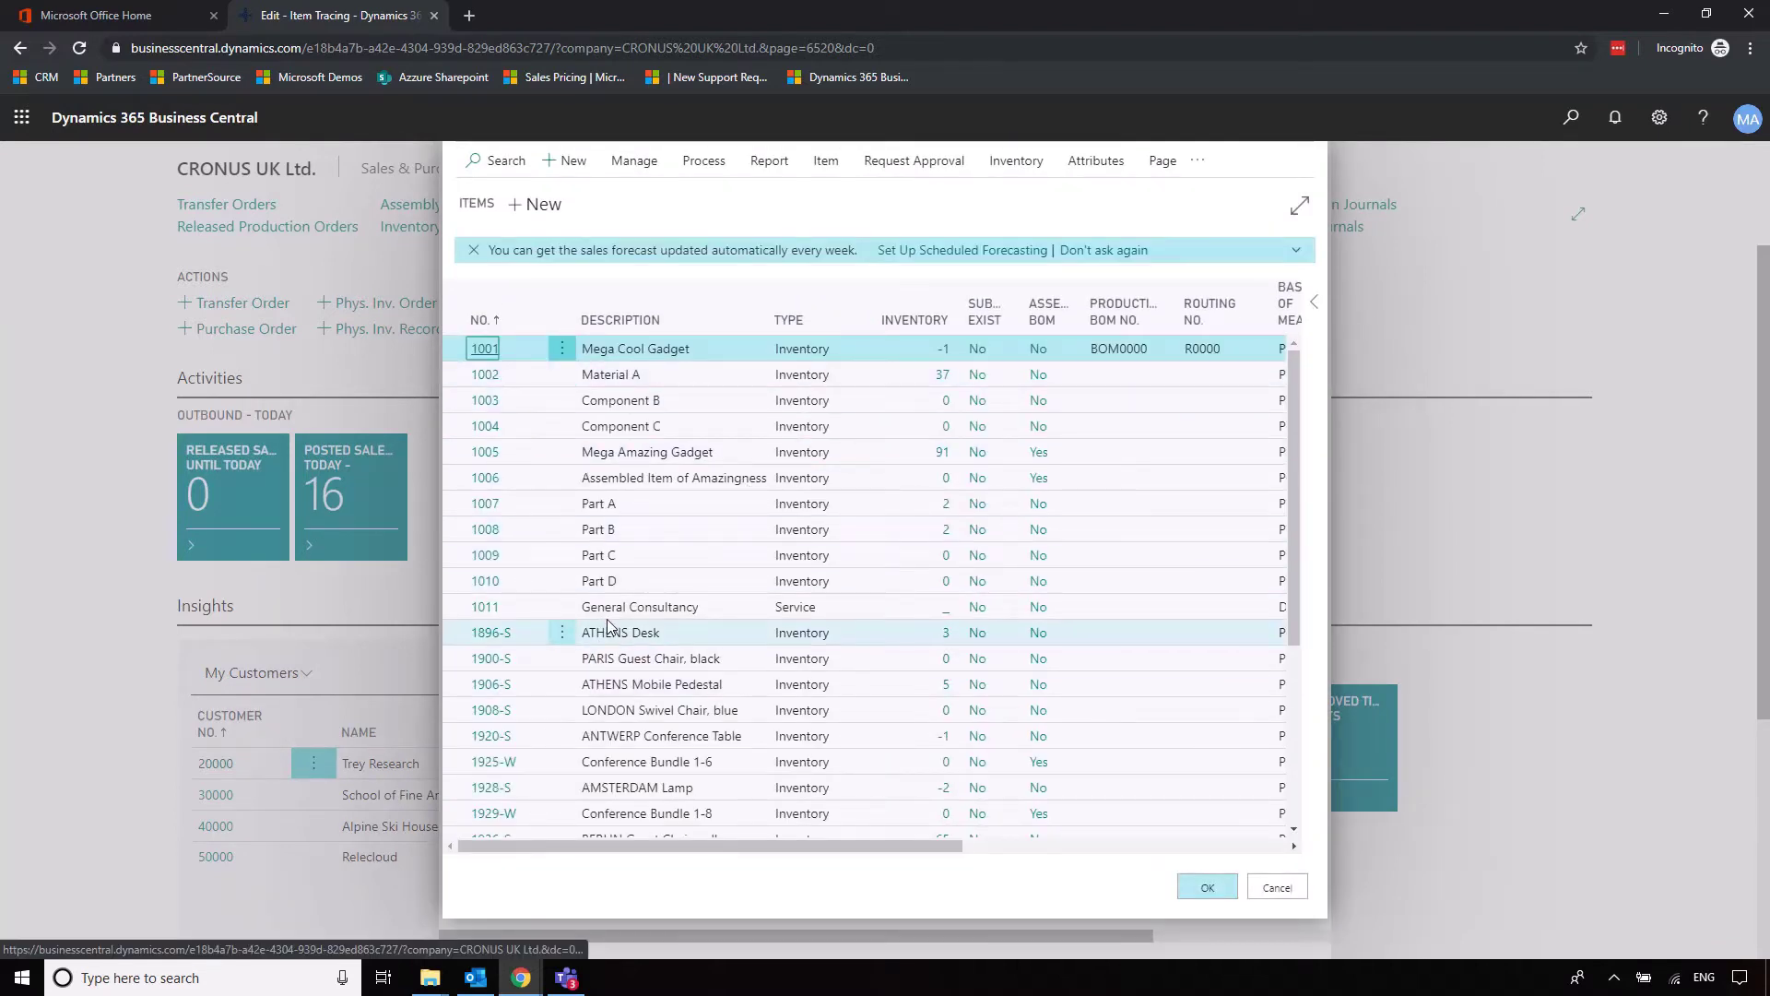
click(491, 480)
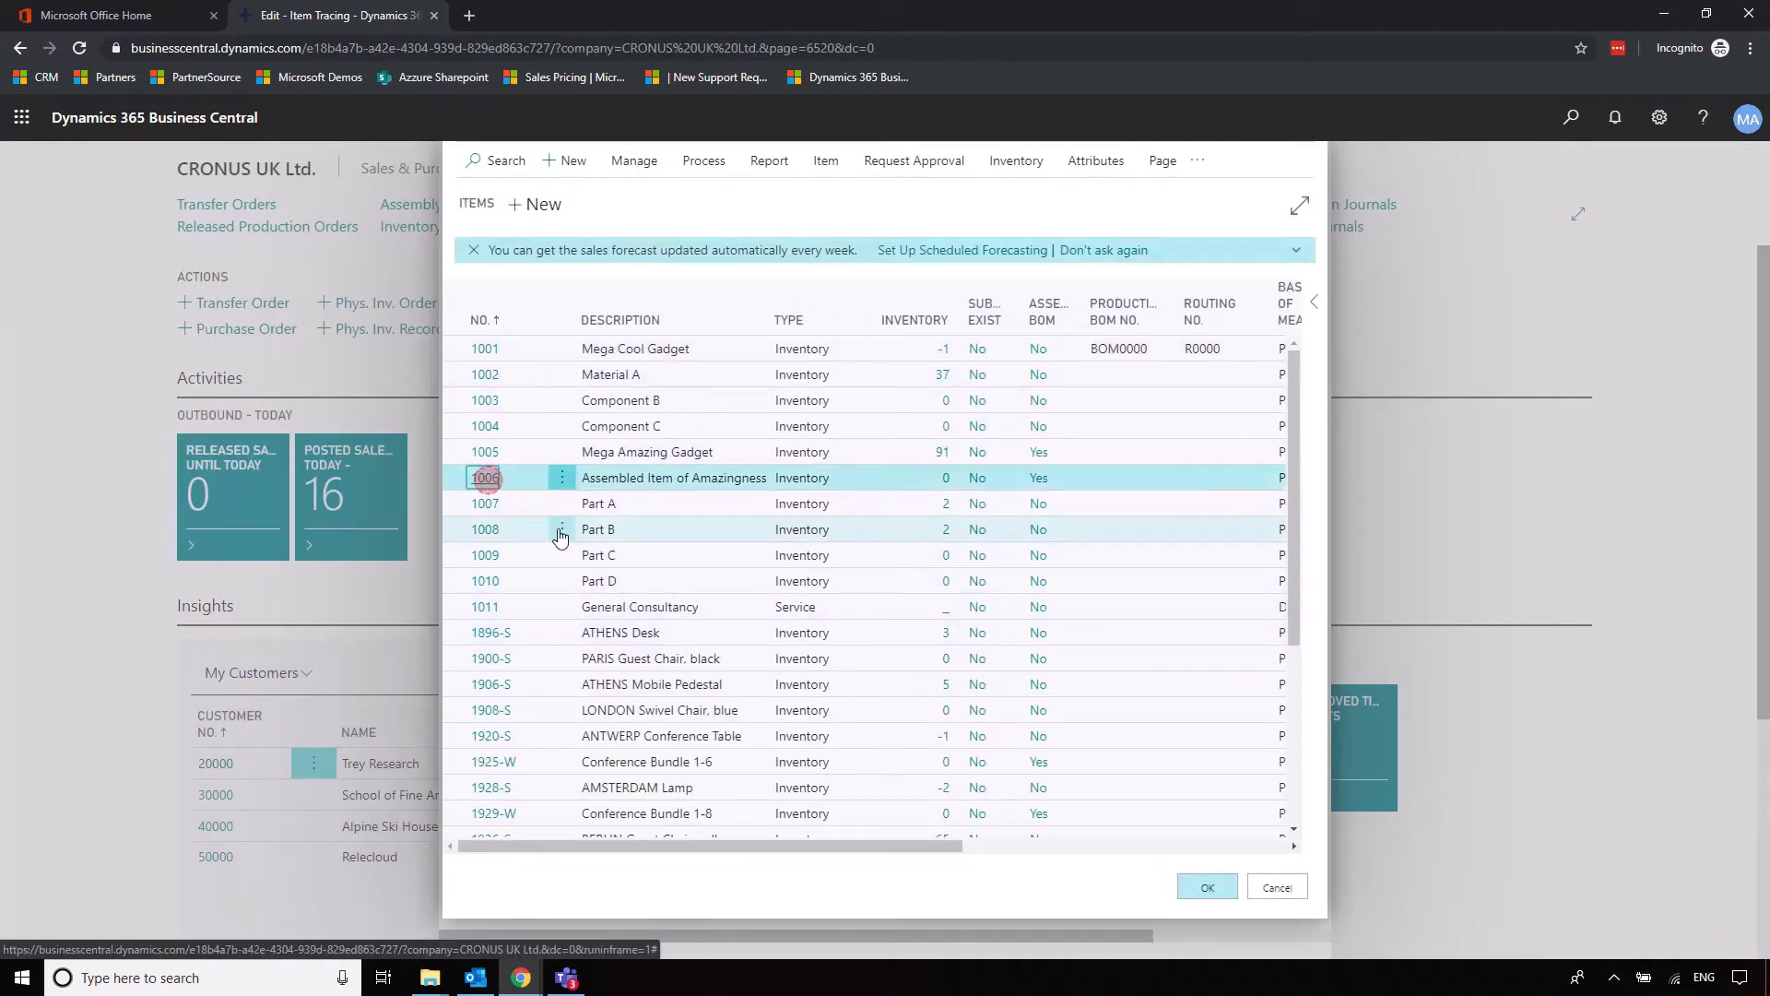
click(611, 403)
click(539, 437)
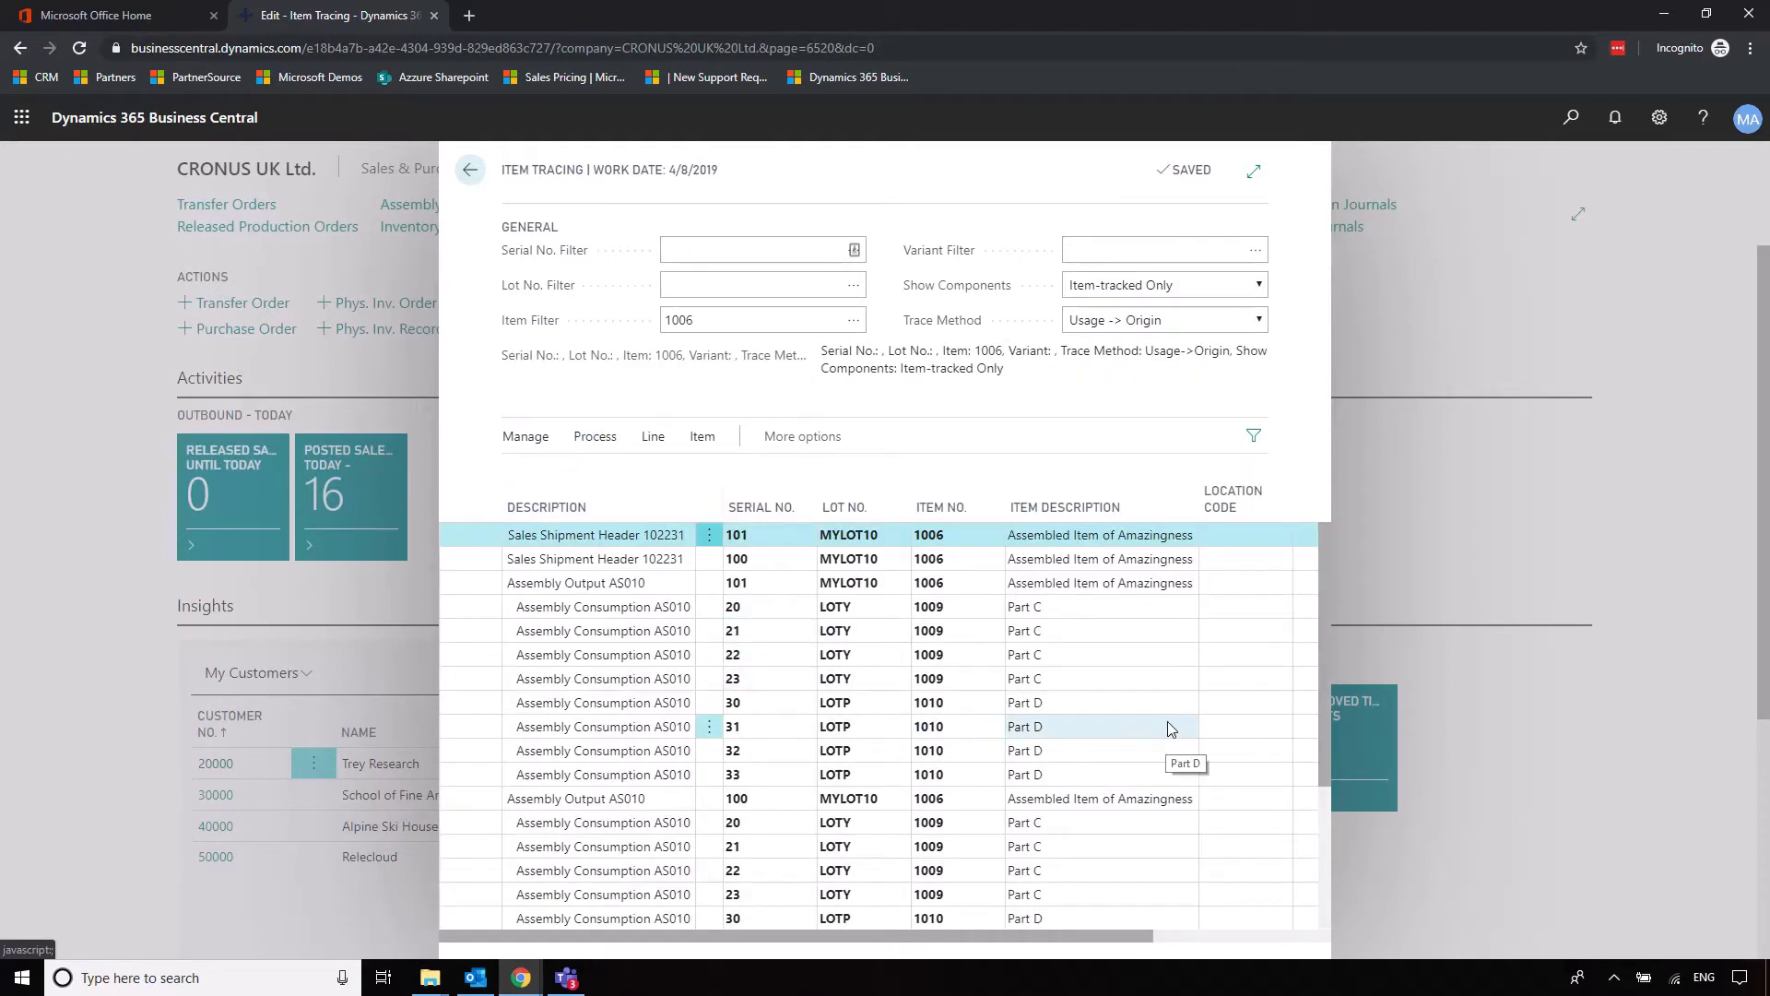
- Review the trace results and keep the trace method at Usage -> Origin
scroll(1167, 721, down, 2)
scroll(1167, 721, up, 2)
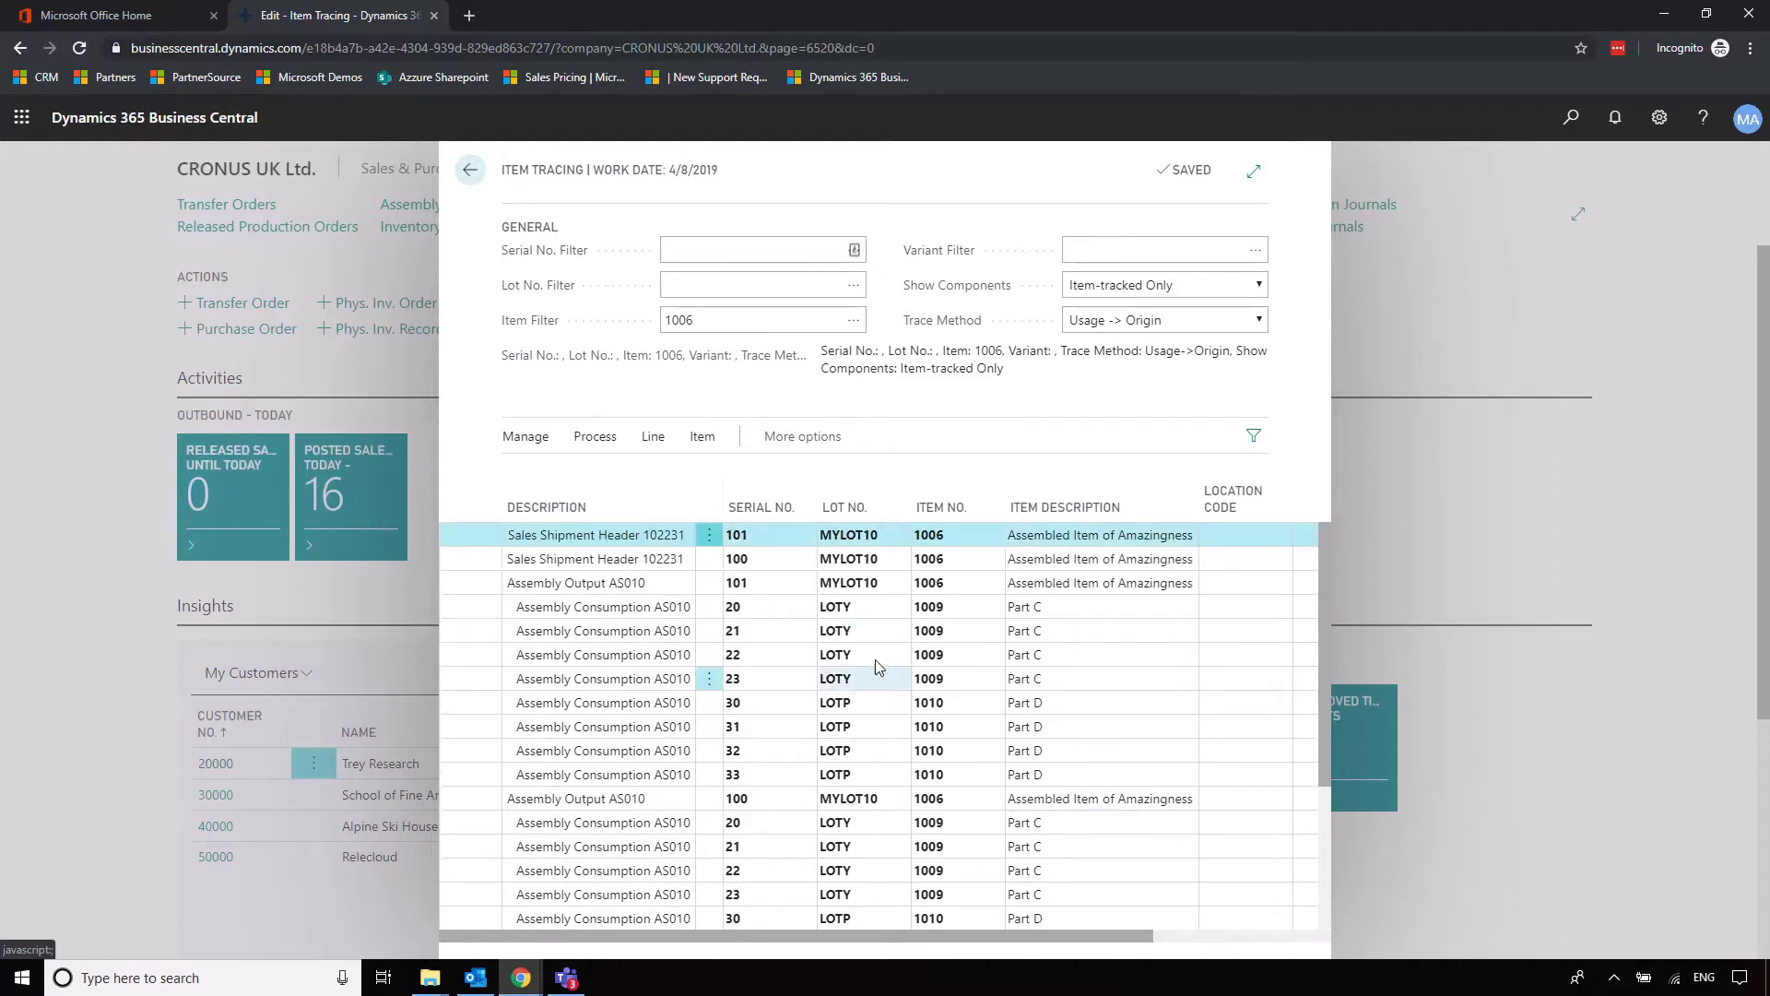
scroll(1107, 710, down, 3)
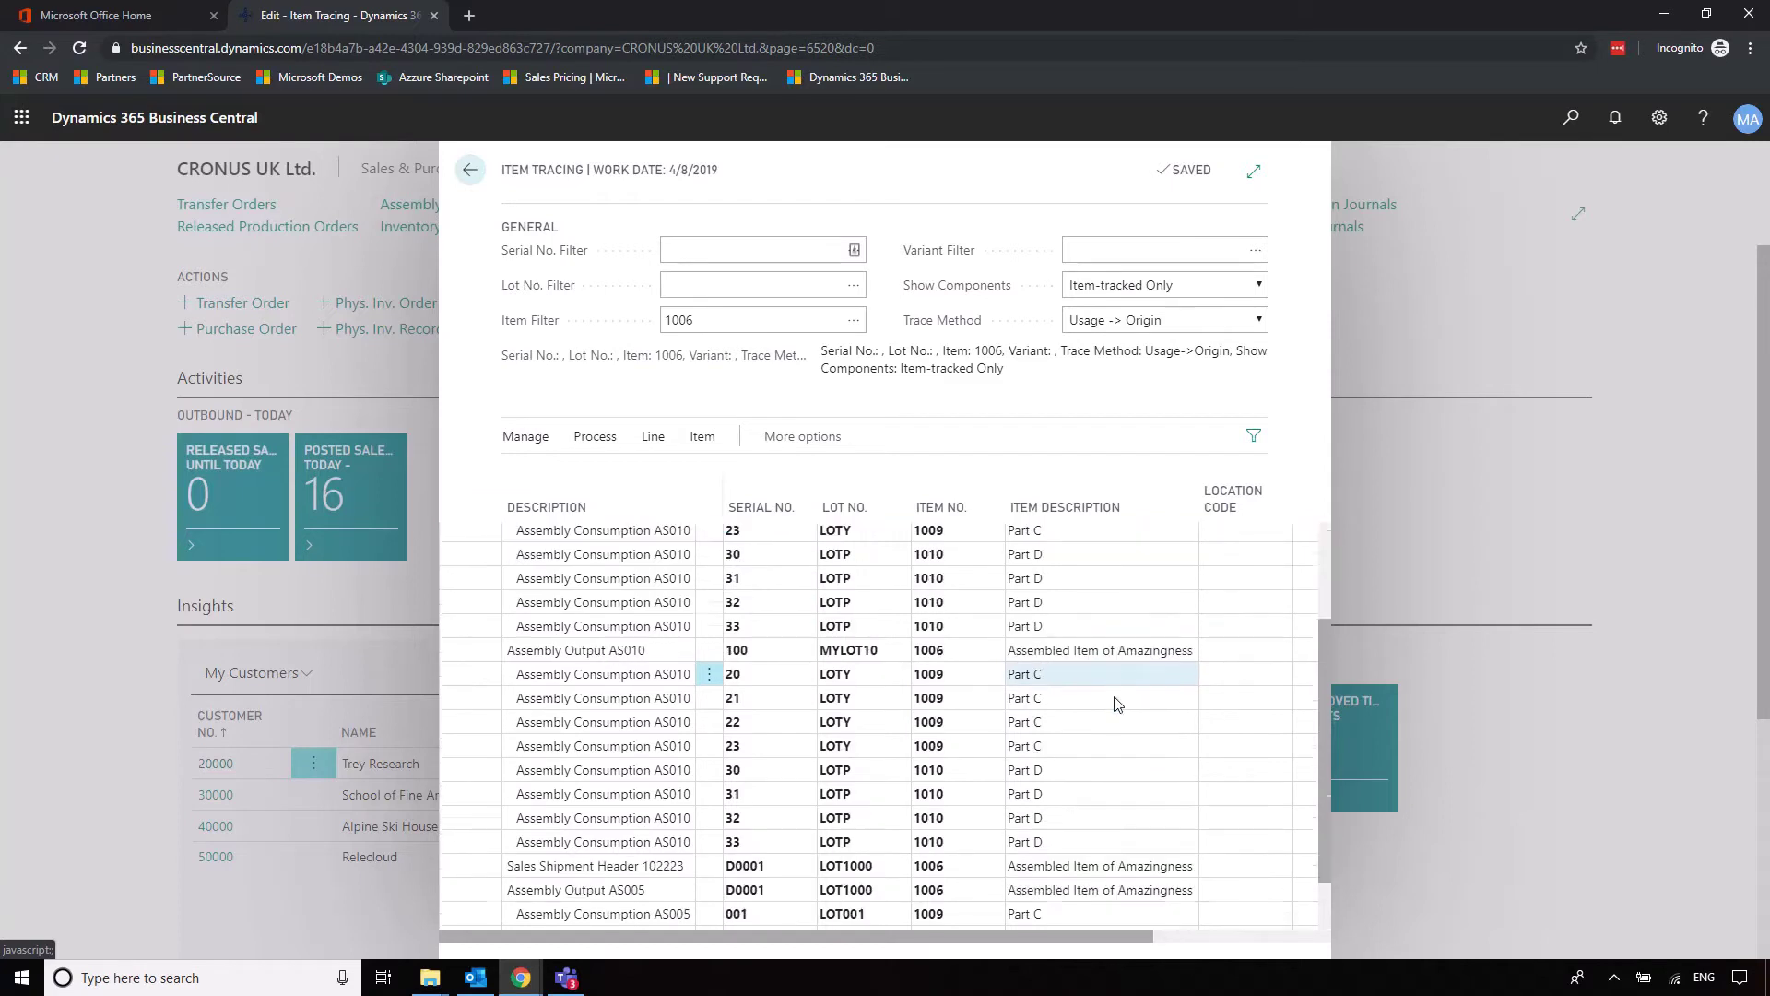
scroll(1108, 697, up, 3)
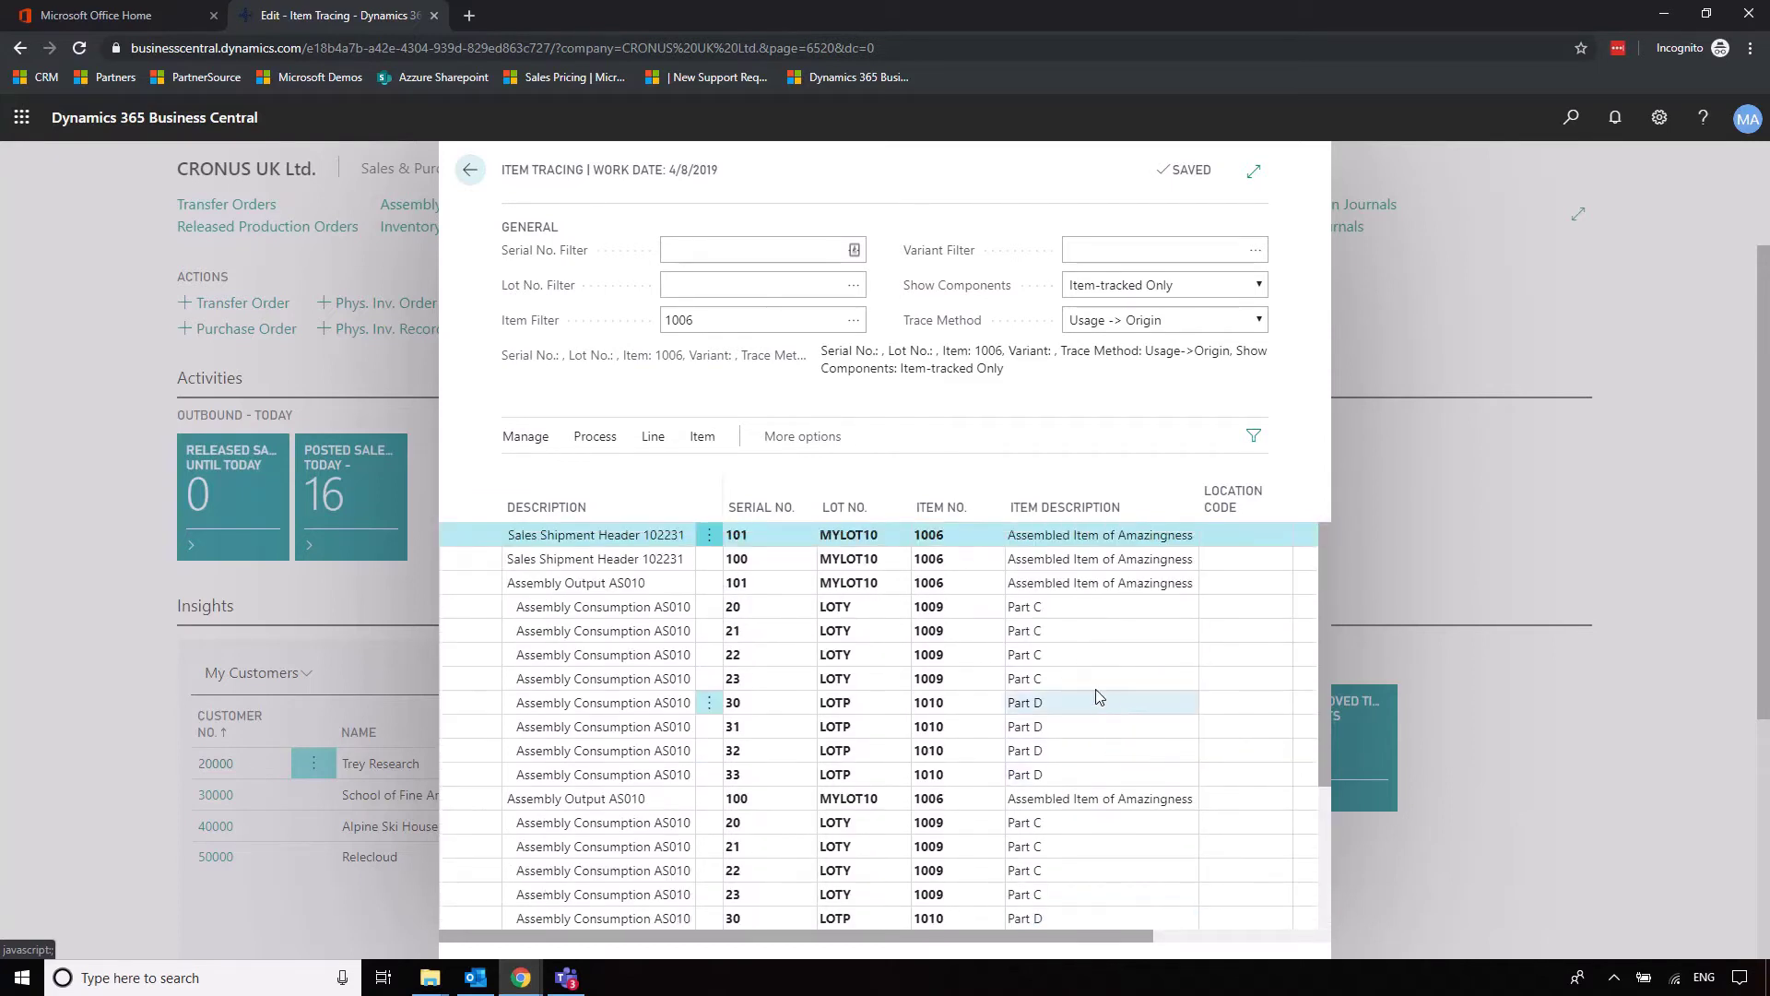
click(1198, 319)
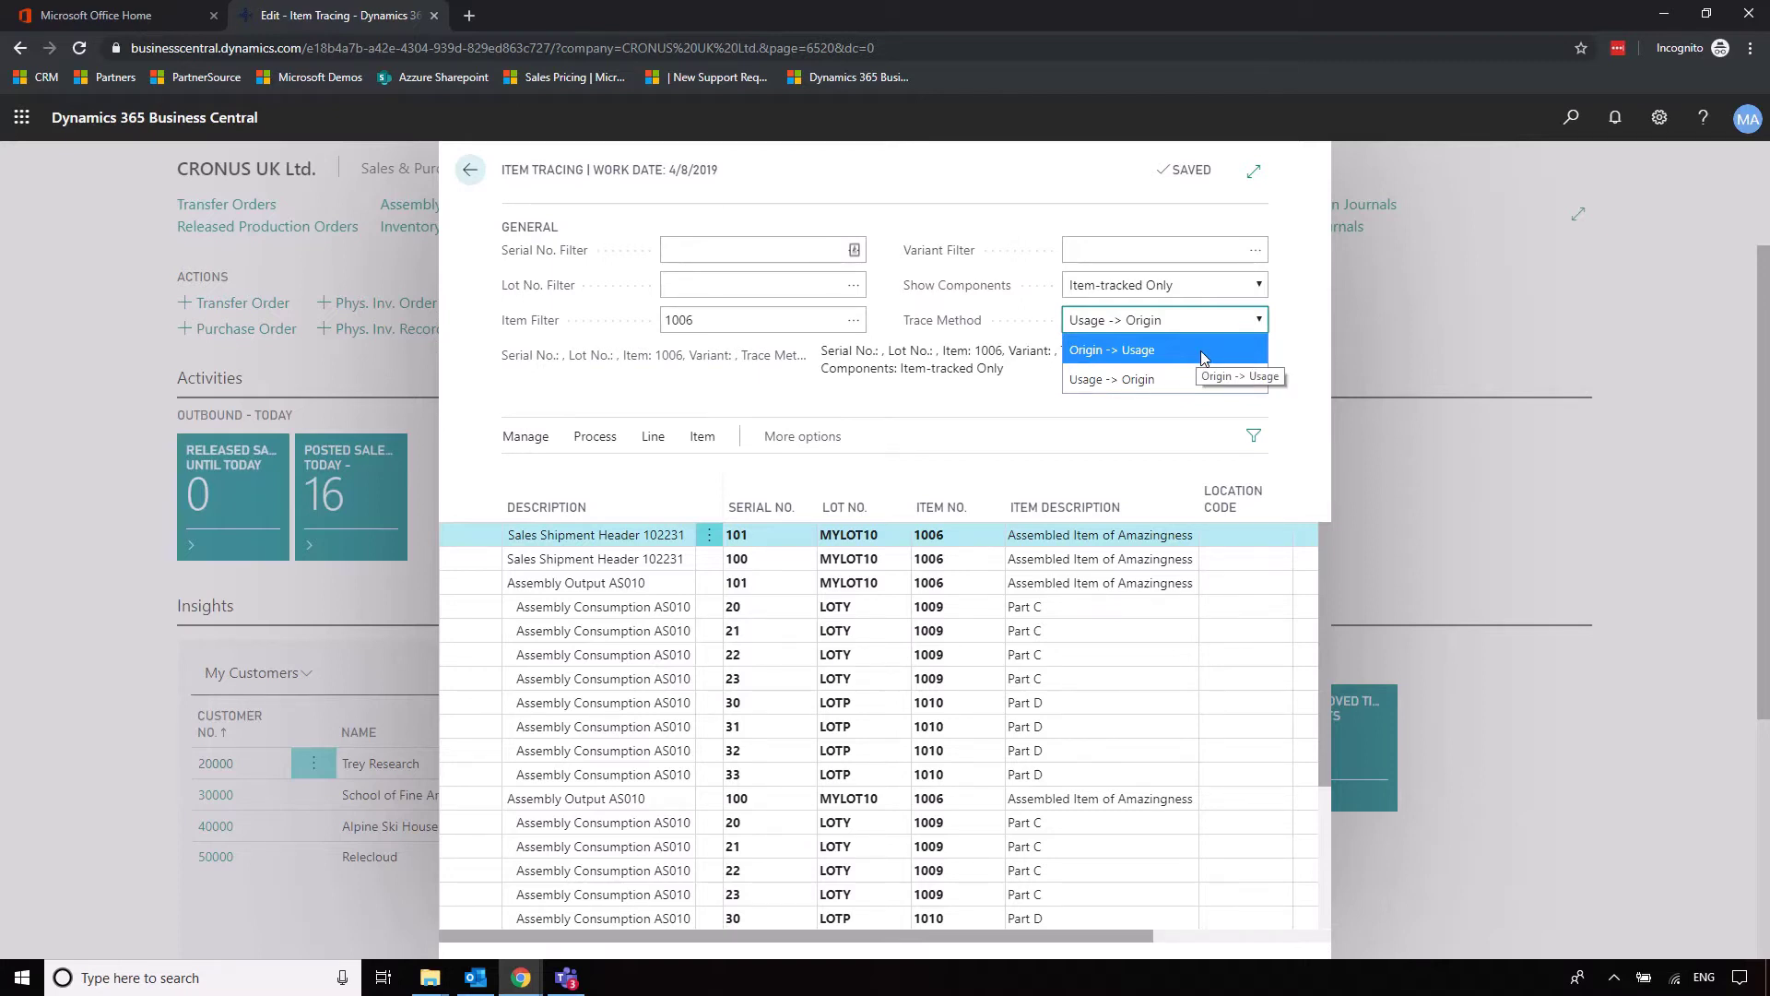
click(1014, 406)
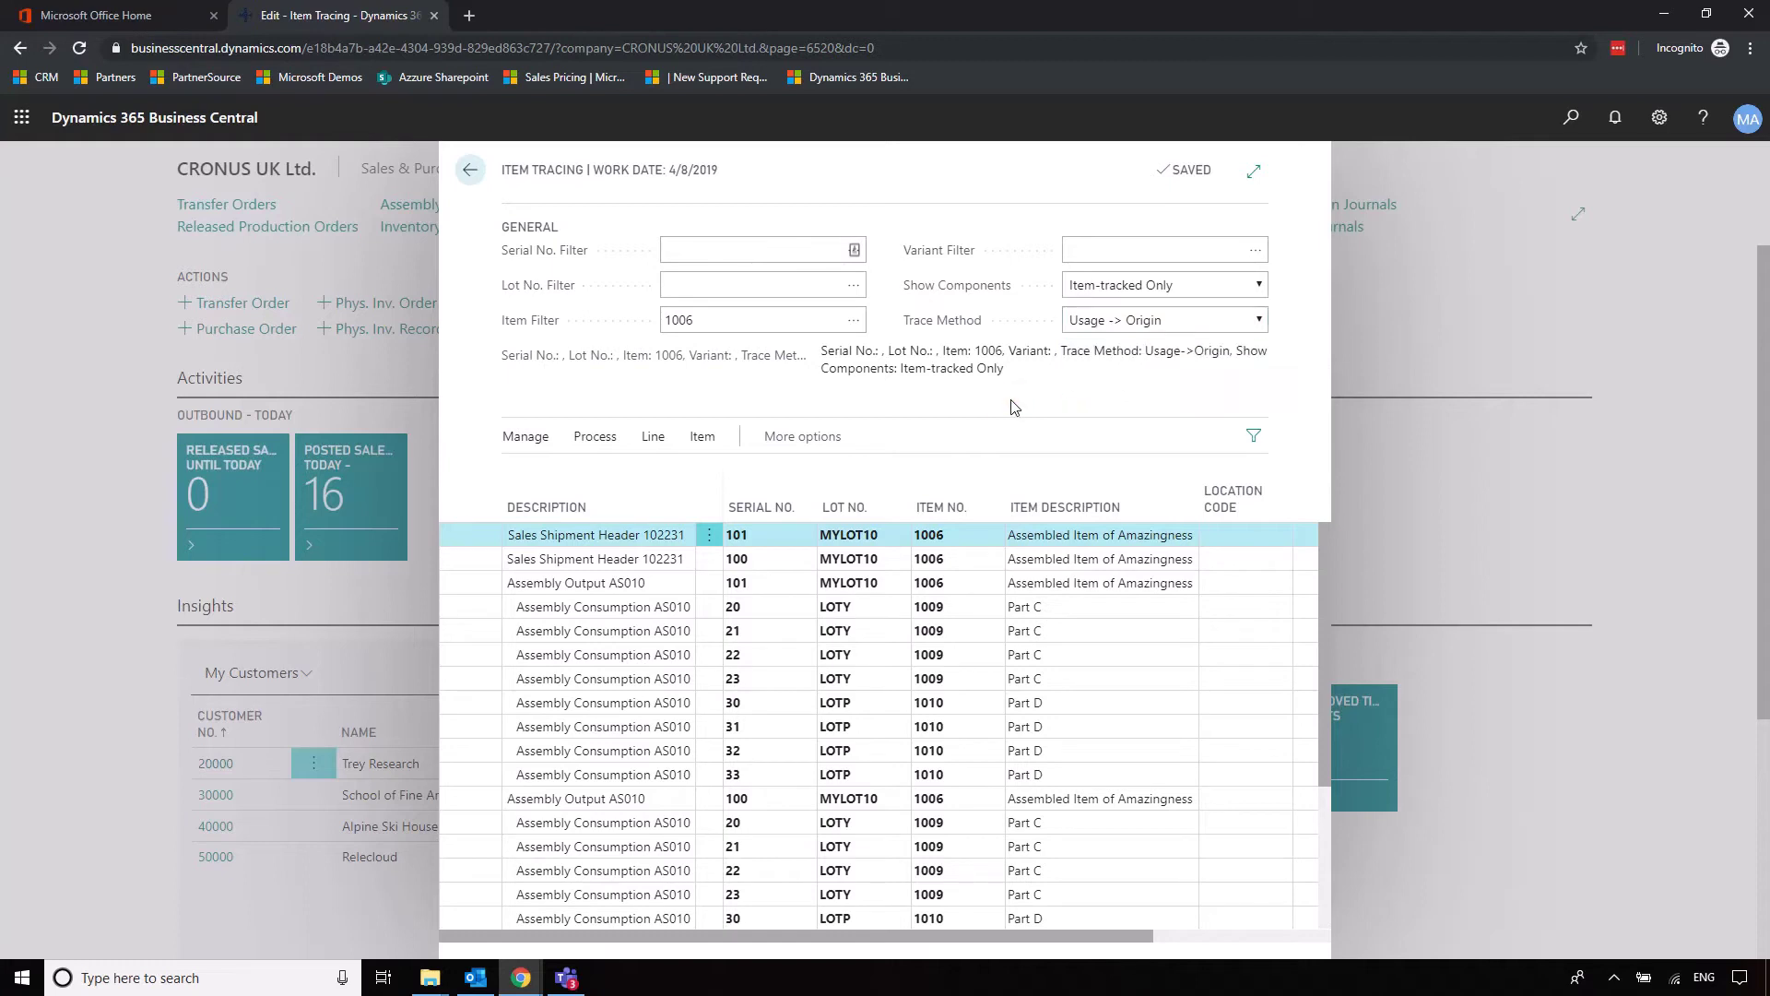